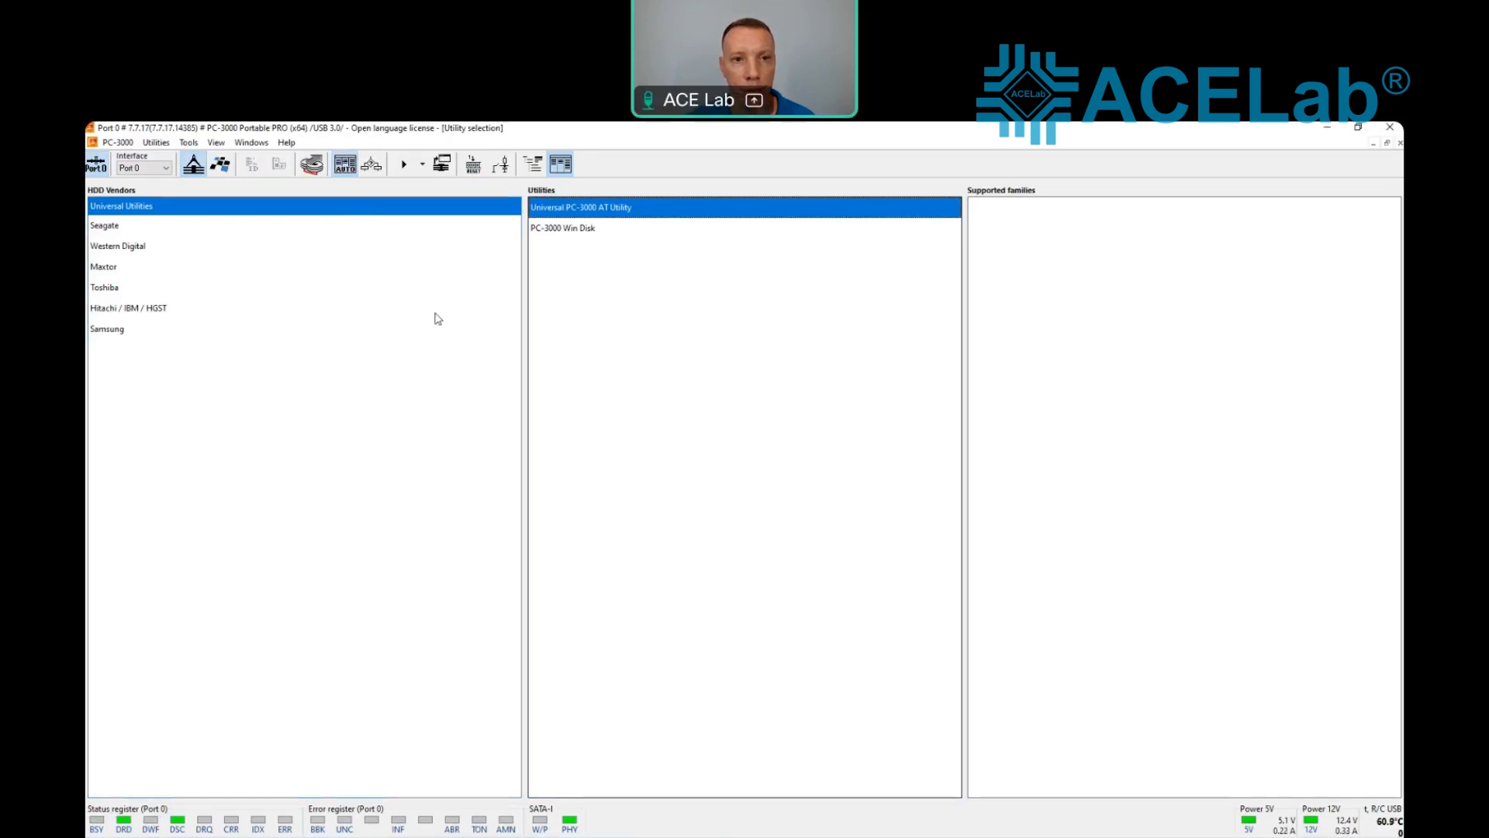
Step: Try to start the HGST CCB Architecture utility for the Hitachi / IBM / HGST vendor
click(326, 308)
click(560, 250)
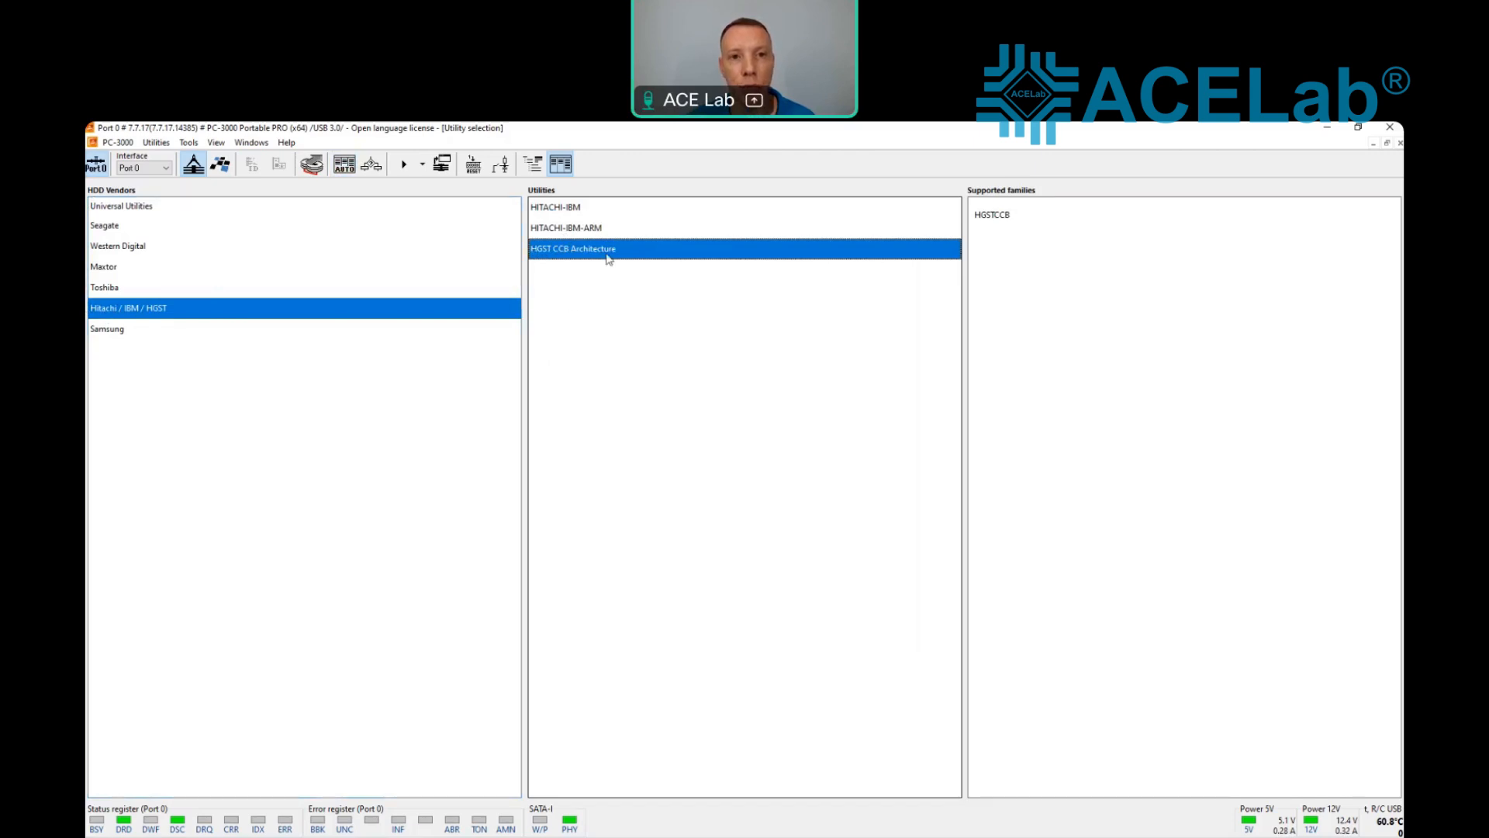
double_click(574, 250)
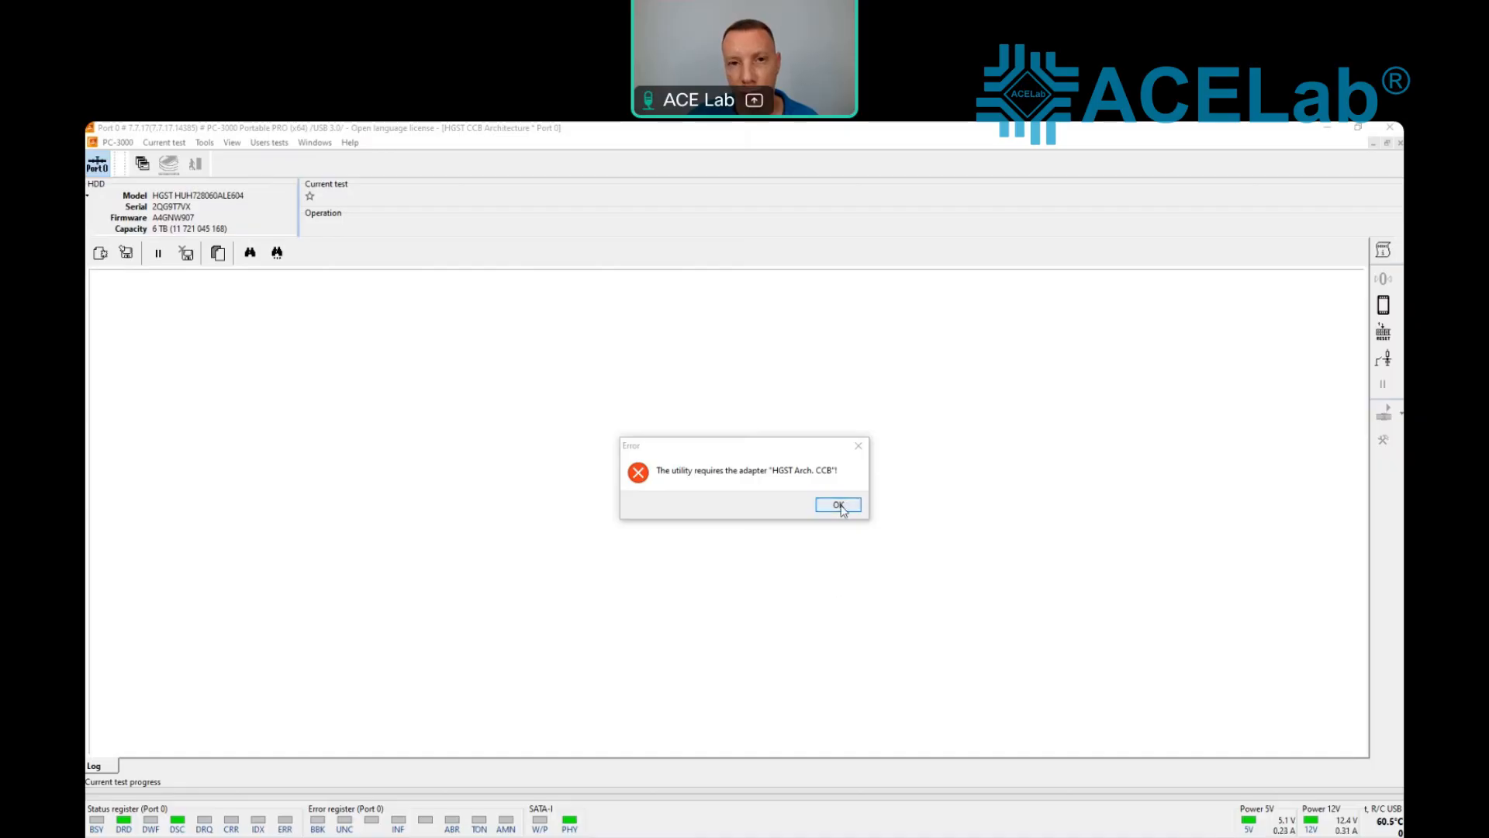
click(839, 505)
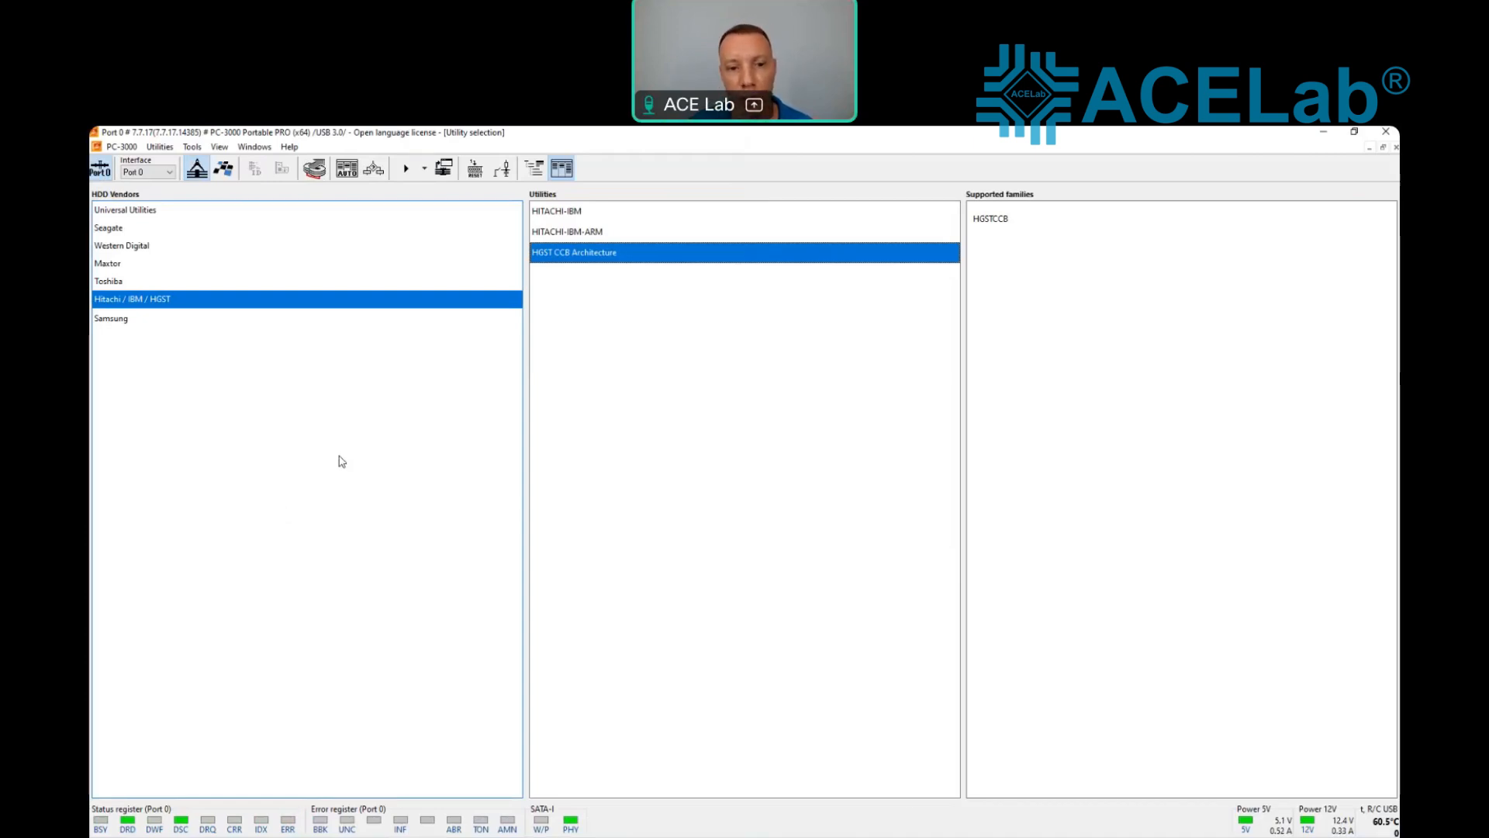
Step: Launch the HGST CCB Architecture utility with AriesHC8 as the HDD family
double_click(677, 262)
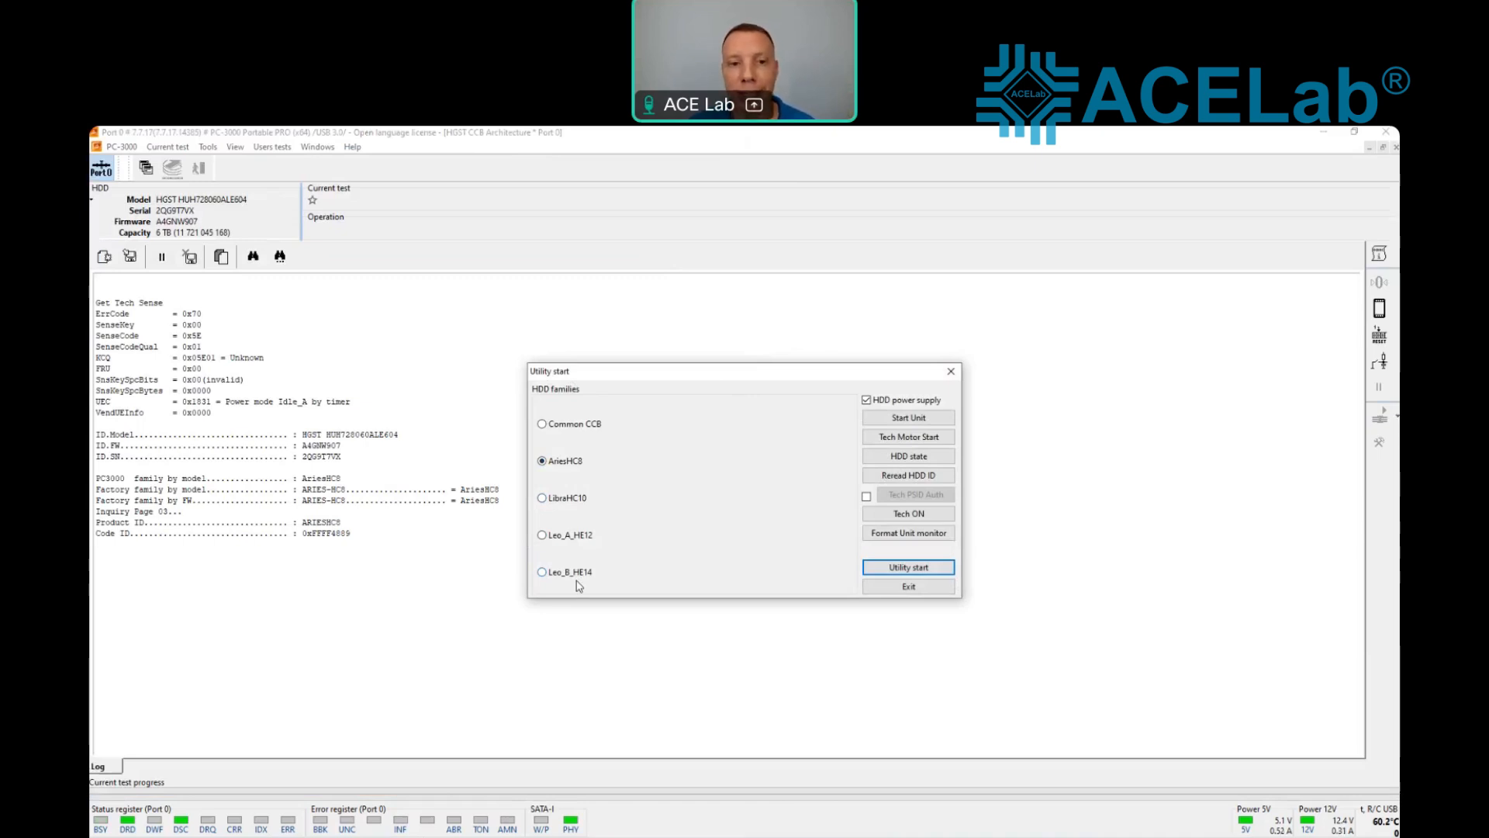
click(543, 424)
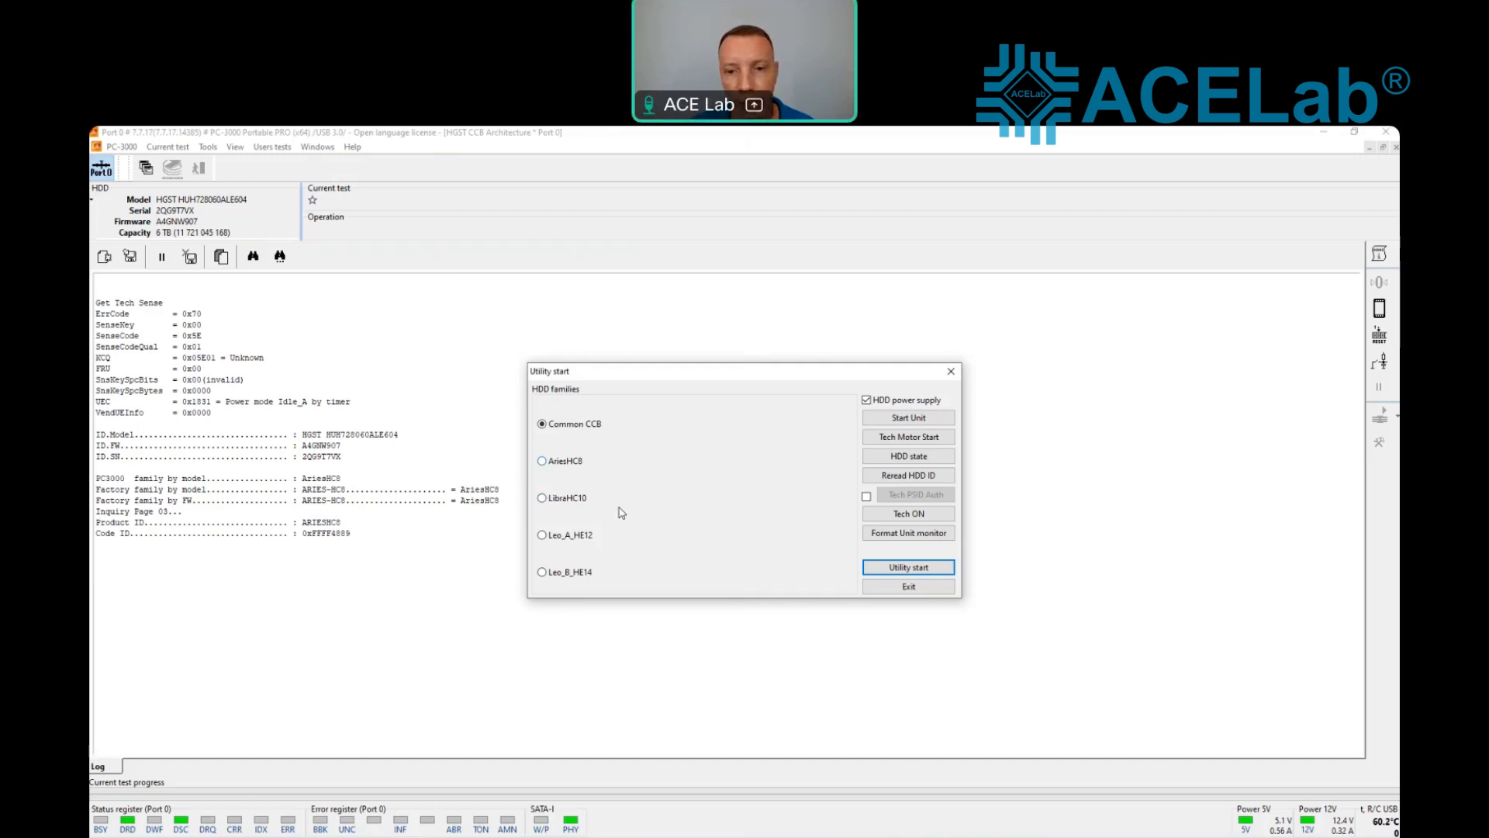
click(558, 465)
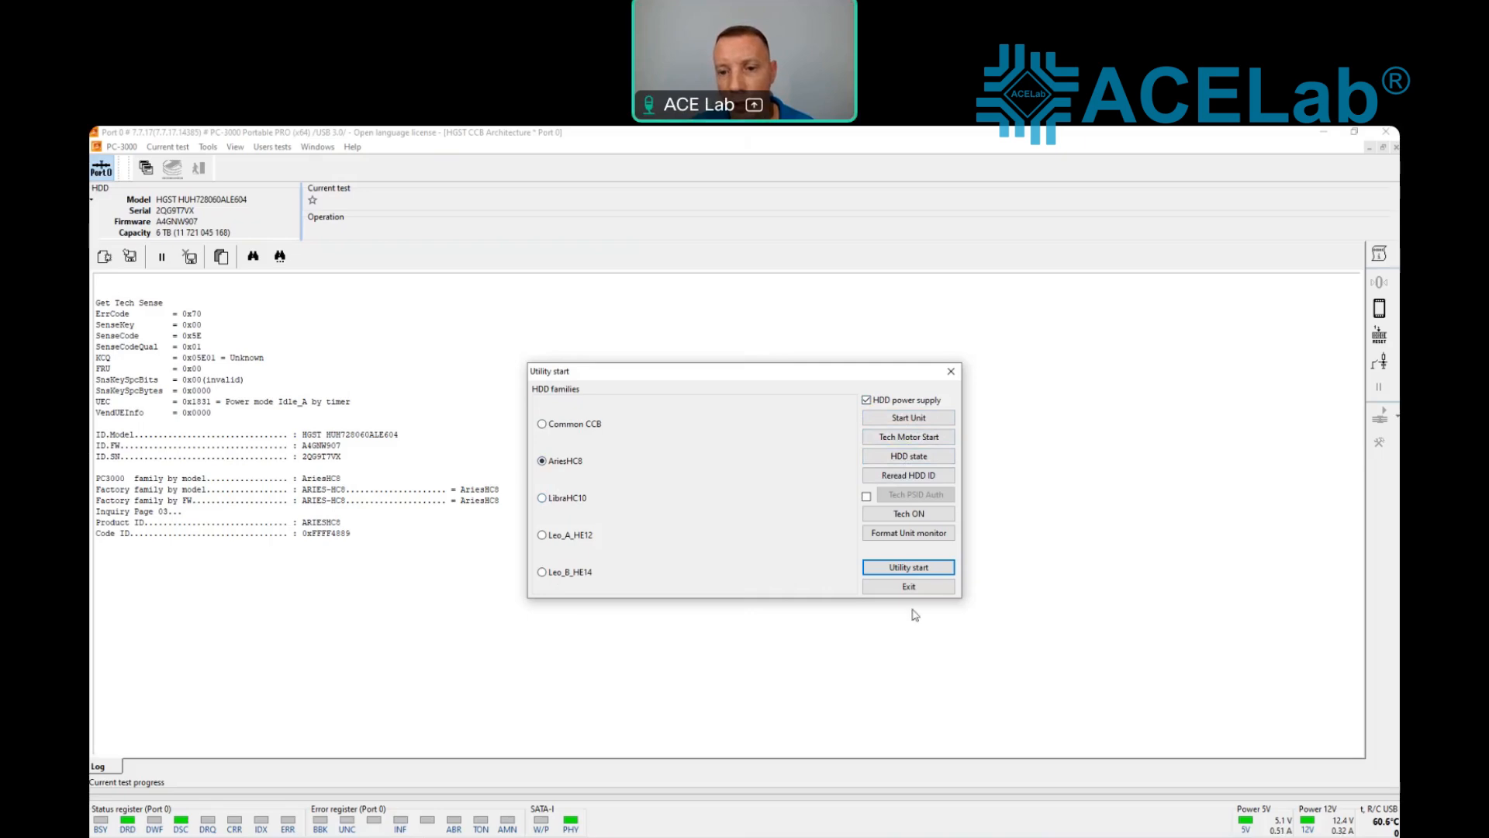
click(937, 570)
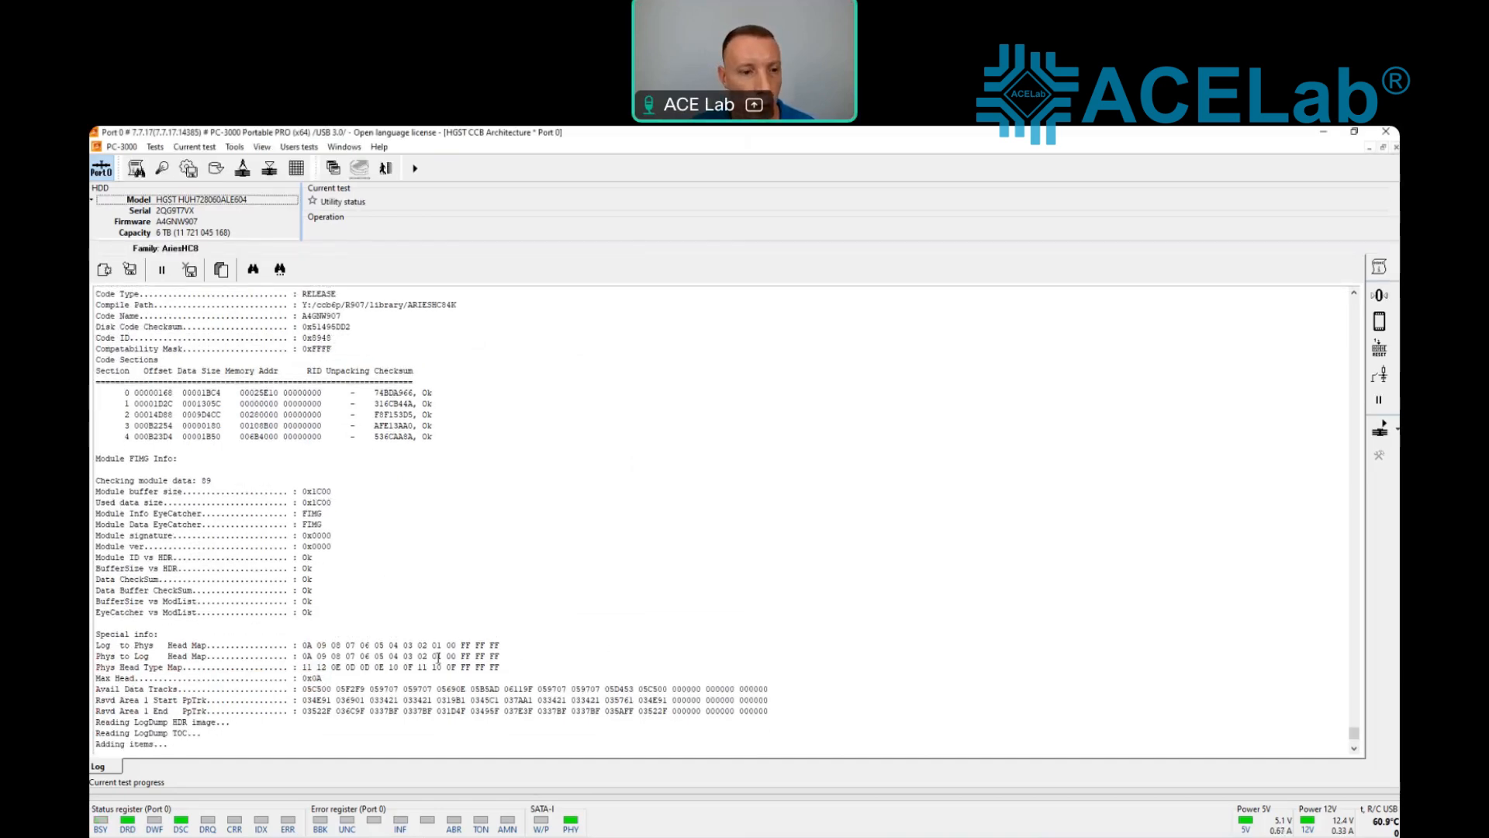
Step: Review the utility's startup log back to its beginning and clear it
scroll(438, 657, up, 12)
scroll(438, 658, up, 20)
scroll(438, 658, up, 12)
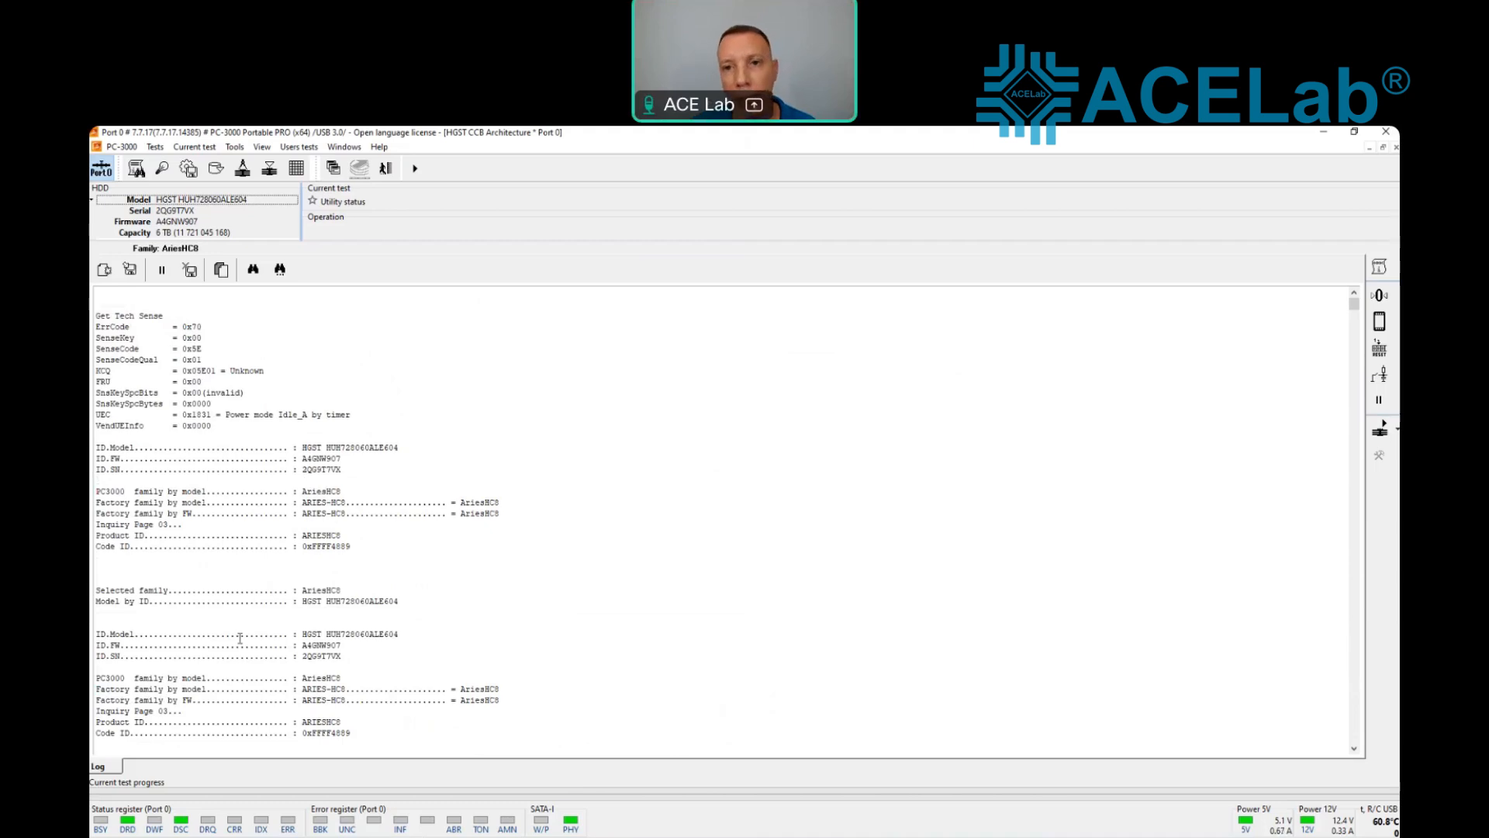
click(104, 270)
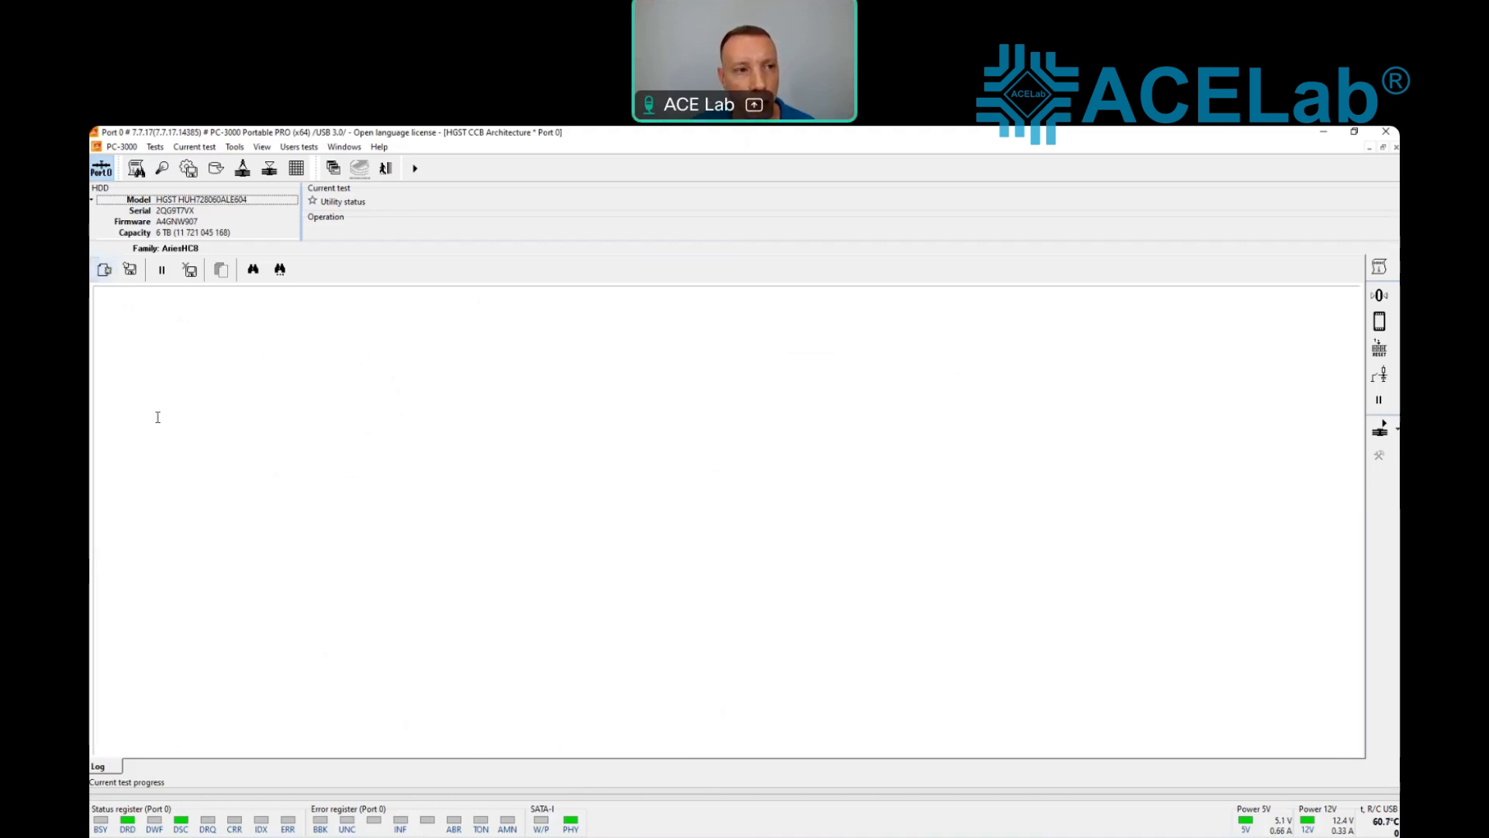
Step: Send the Start Unit command to the drive and request its HDD status through the utility status functions
click(138, 168)
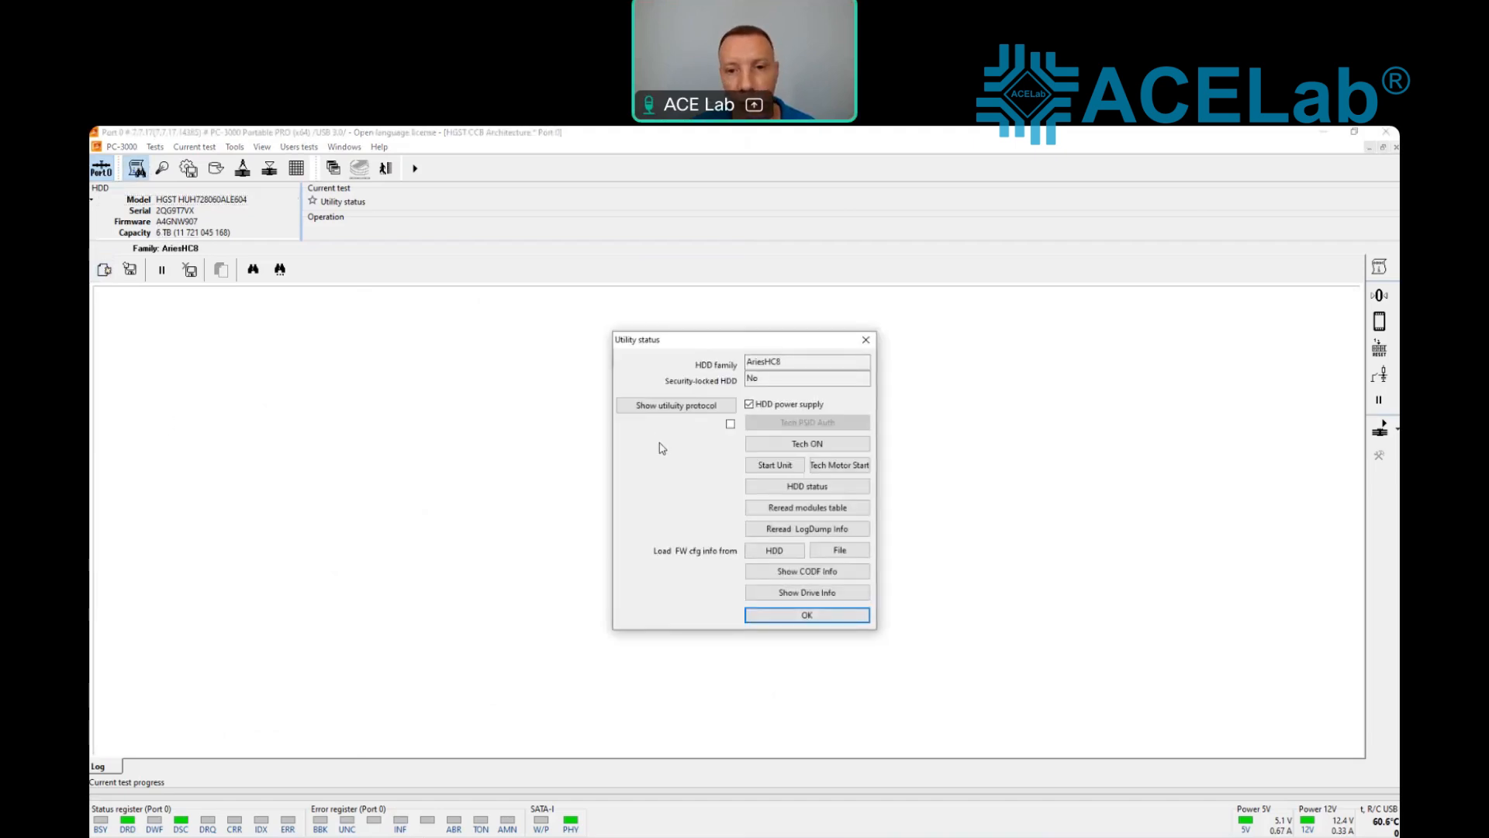
click(776, 468)
click(808, 492)
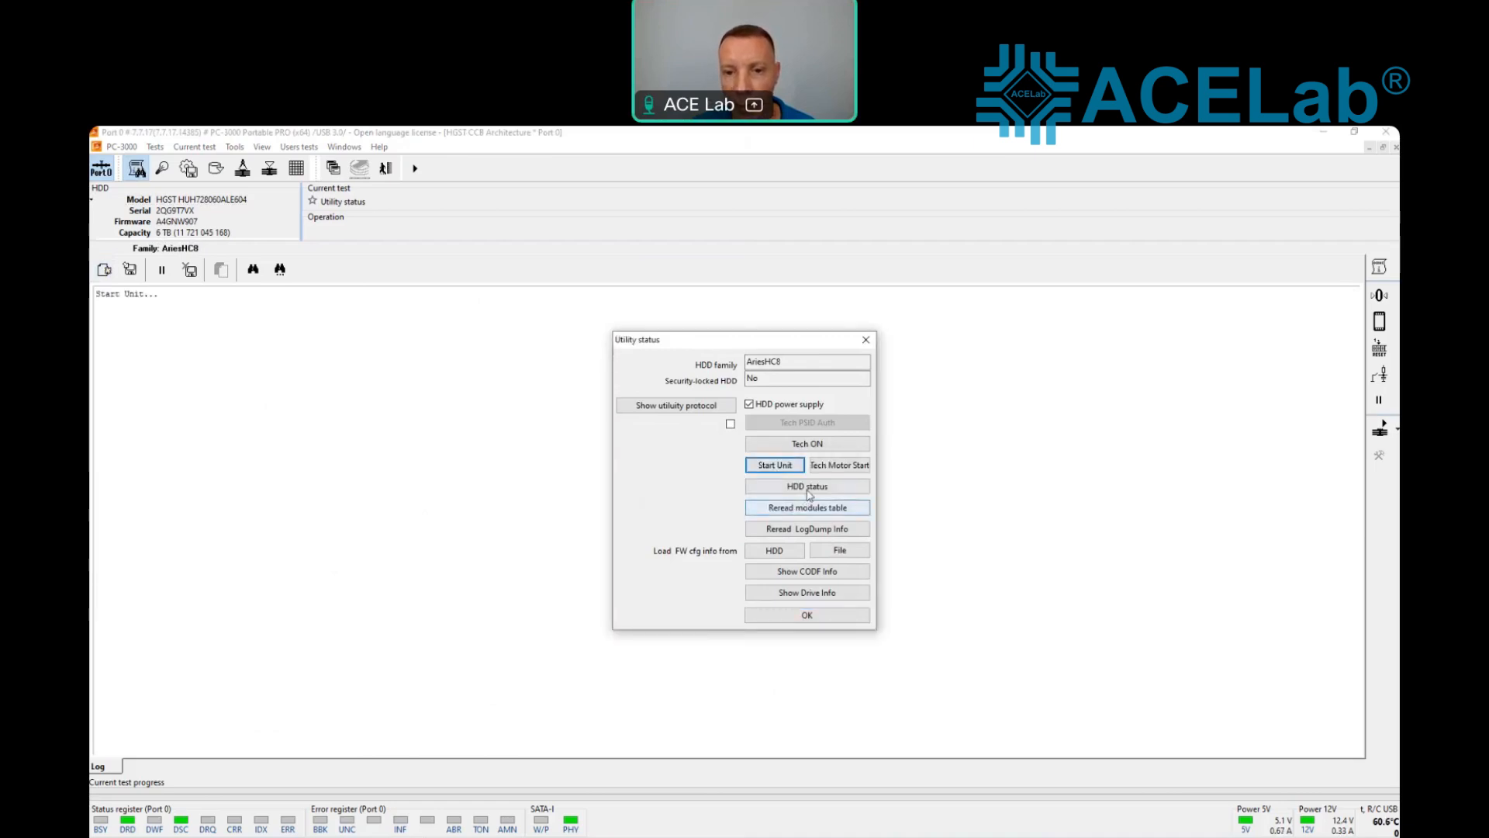
click(809, 489)
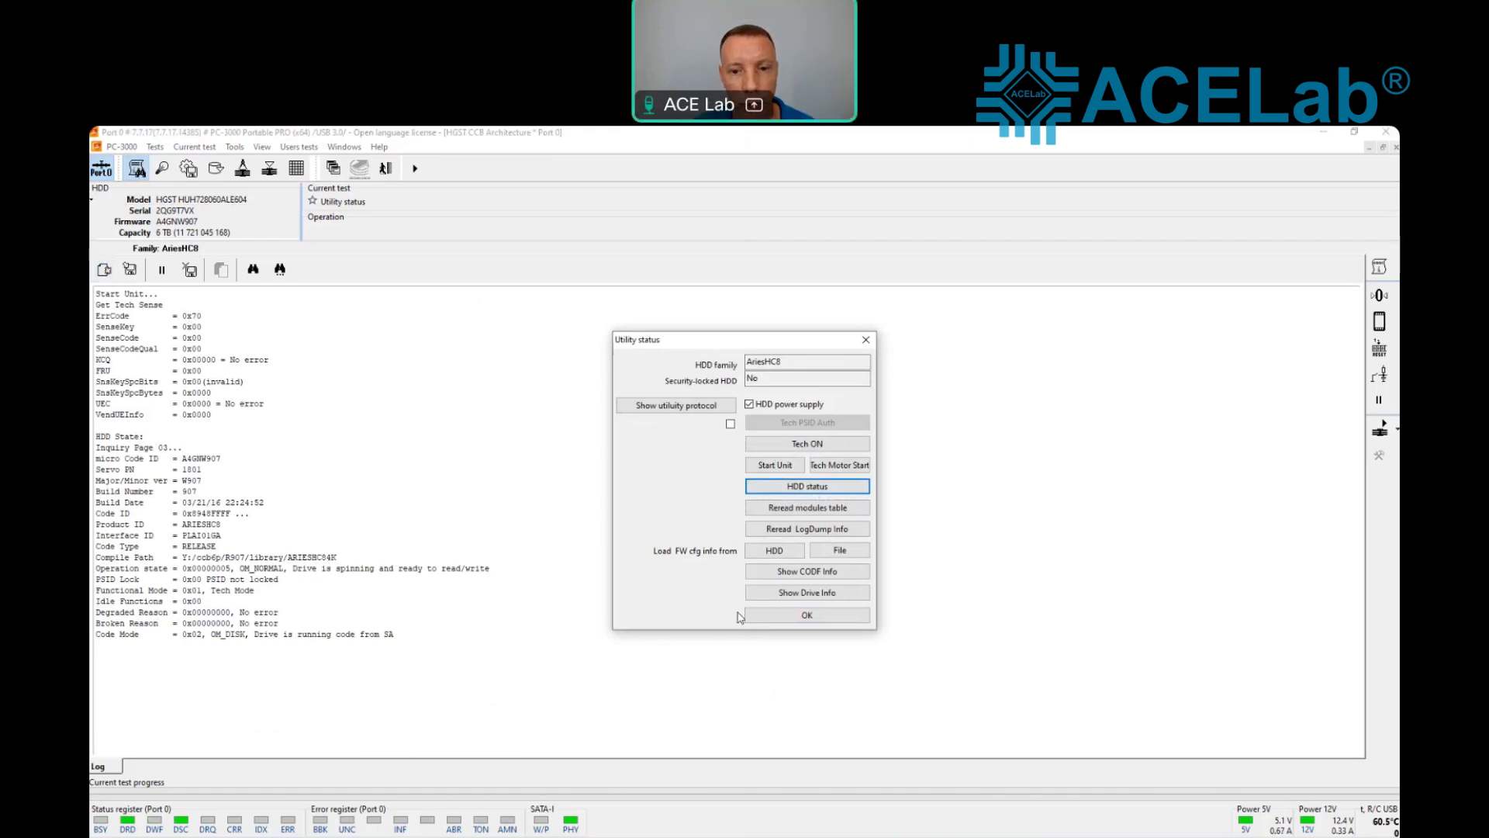
click(807, 615)
Step: Examine the SenseCode, Degraded Reason, Broken Reason and Code Mode entries in the drive's status report
drag(208, 349, 183, 338)
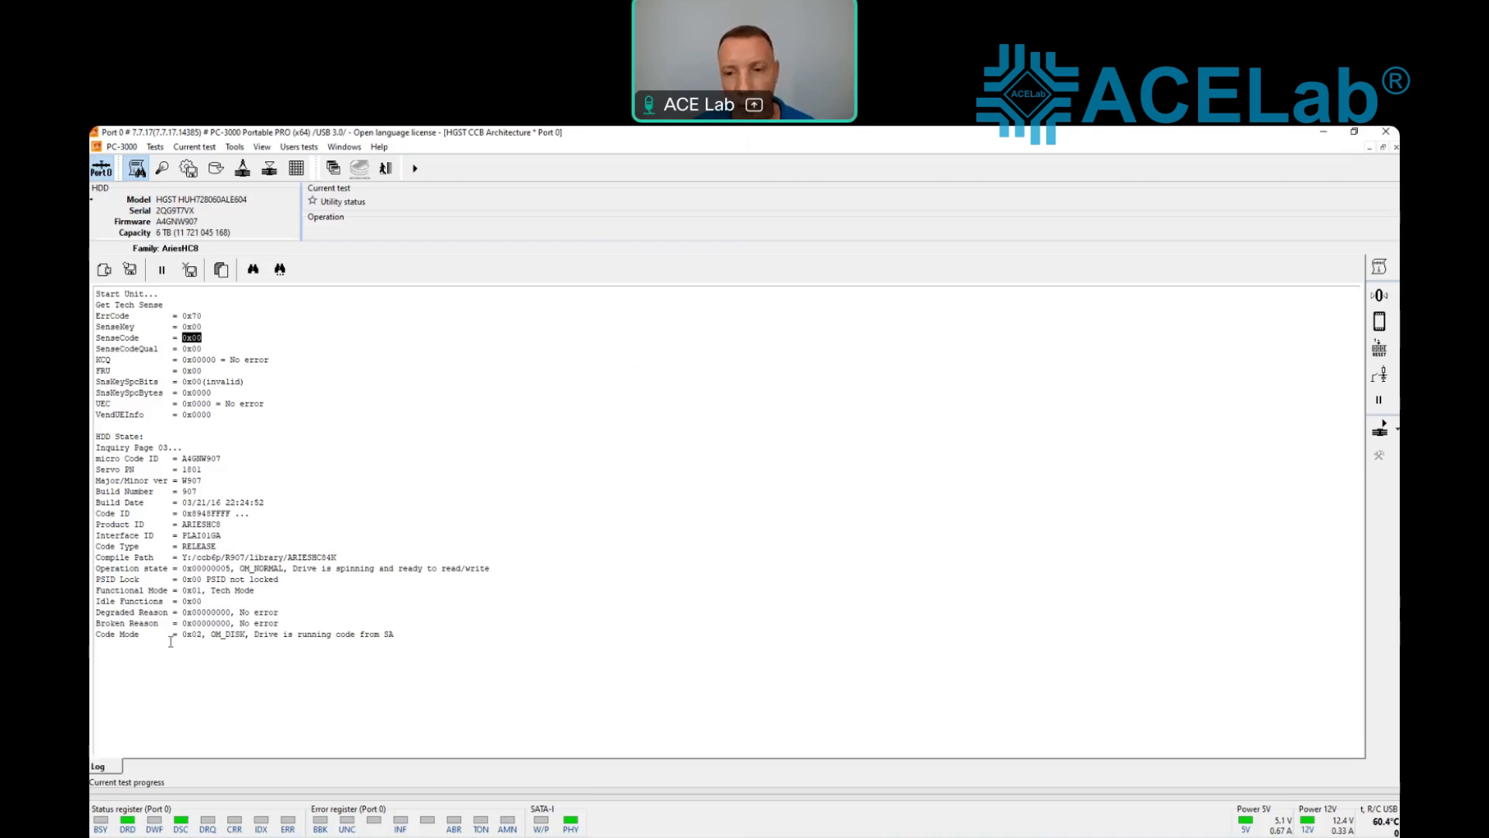
drag(281, 626, 95, 612)
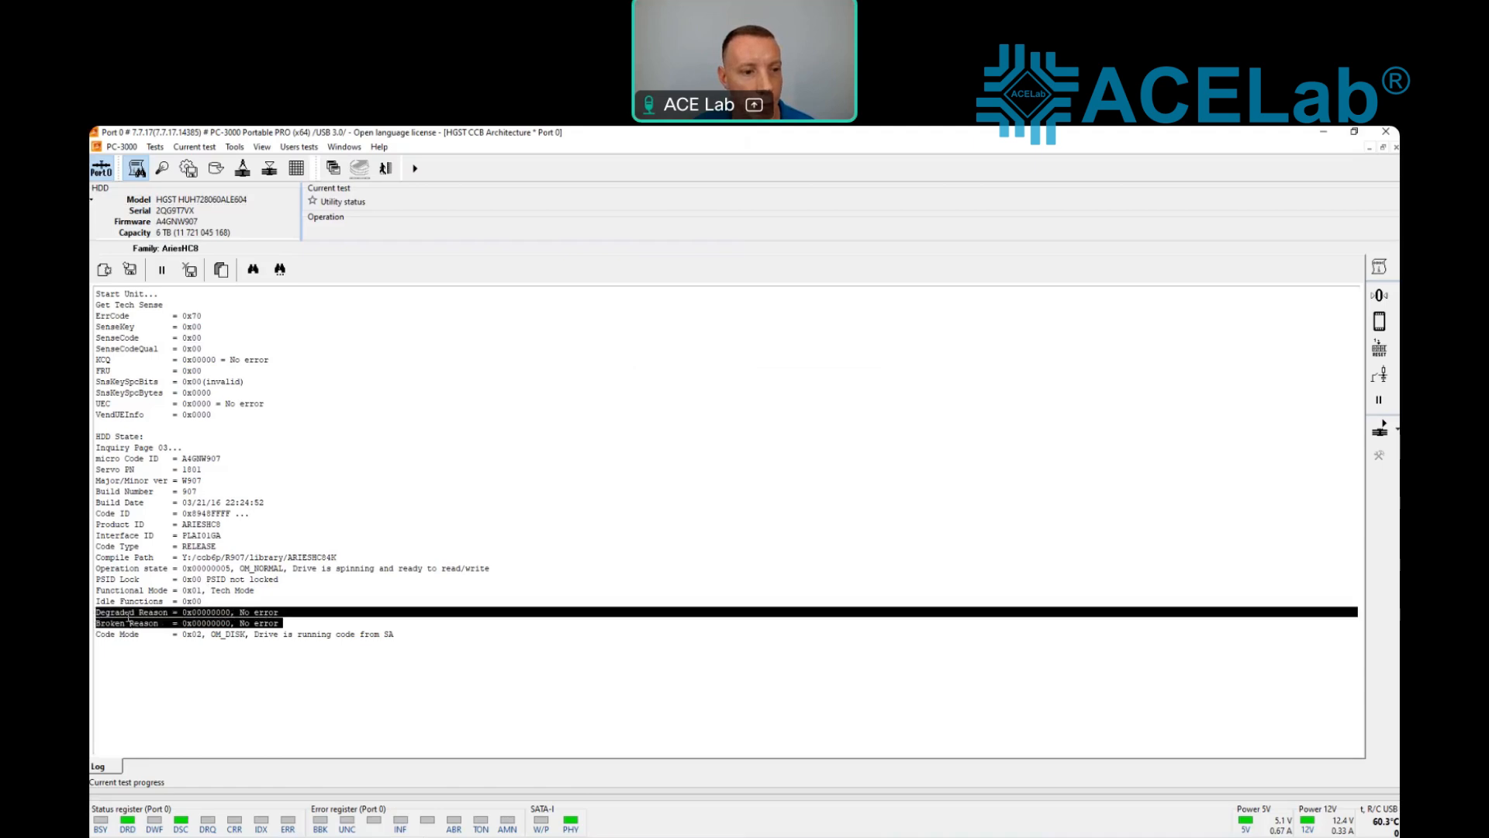
click(98, 612)
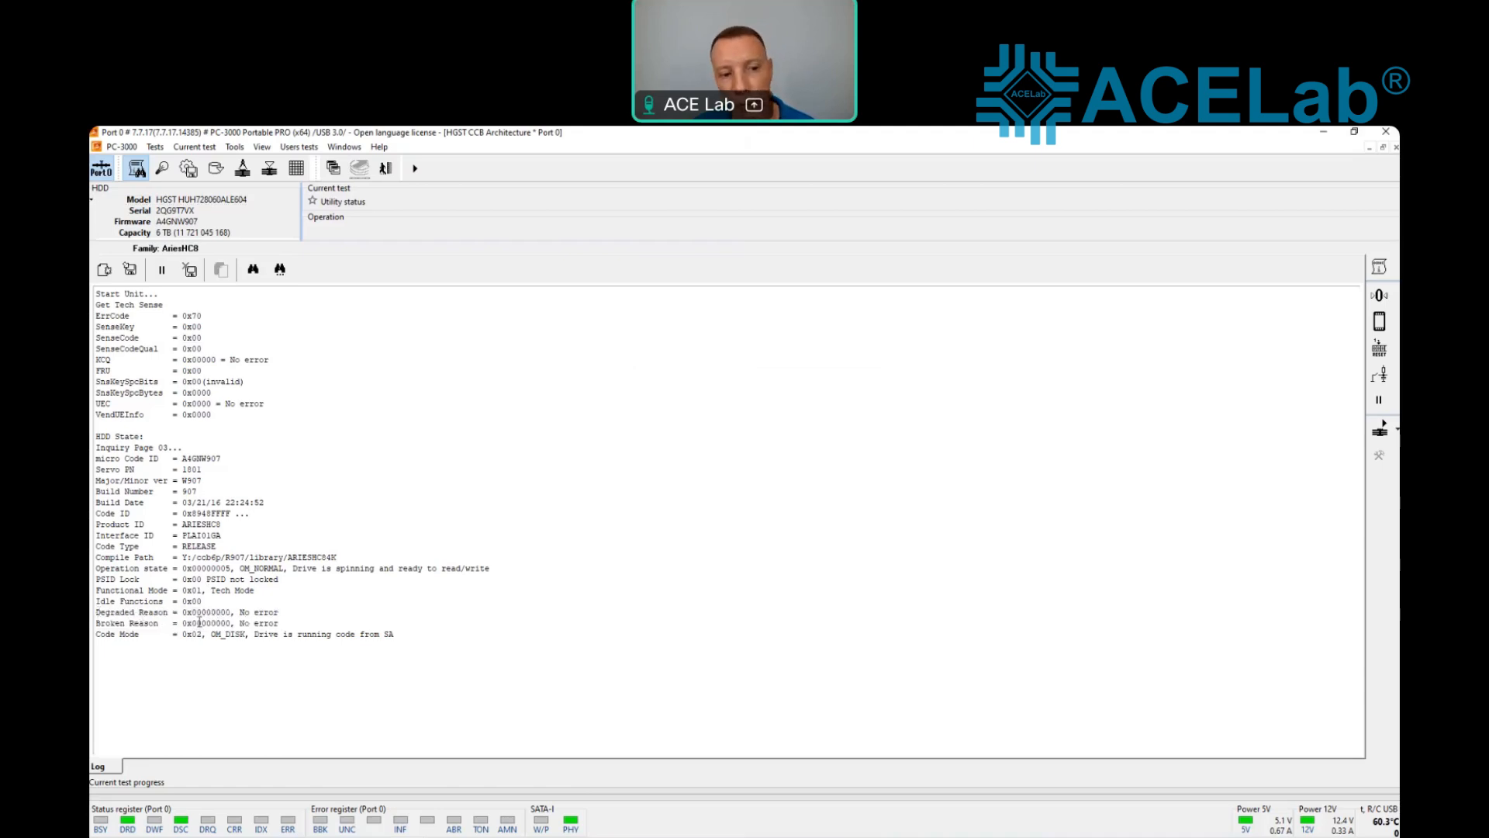
drag(257, 614, 236, 614)
click(233, 635)
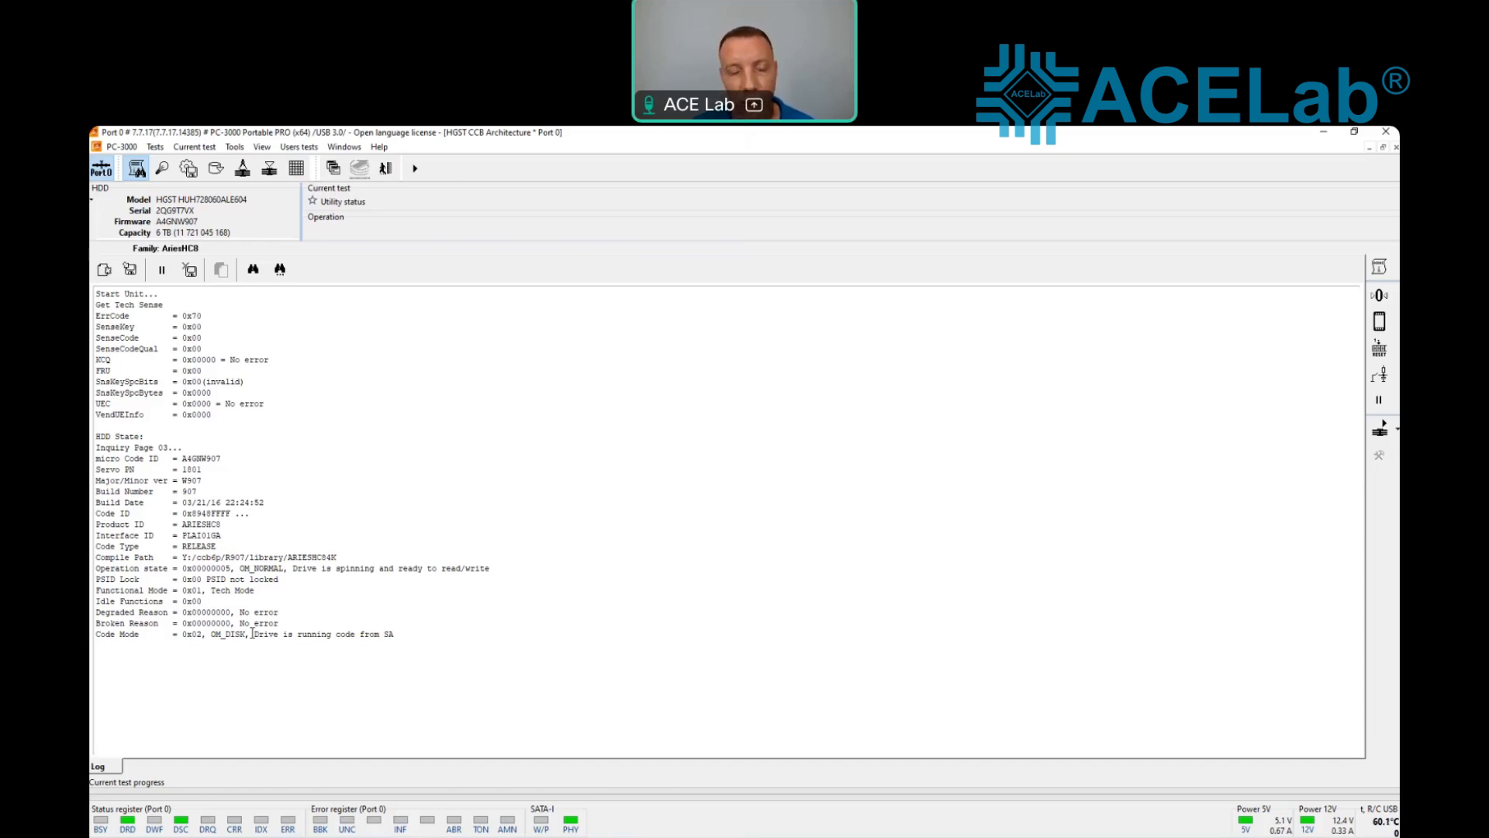
Step: Create a profile under the proposed name without restoring the profile list, and back up the drive's ROM, Modules and LogDump
click(191, 173)
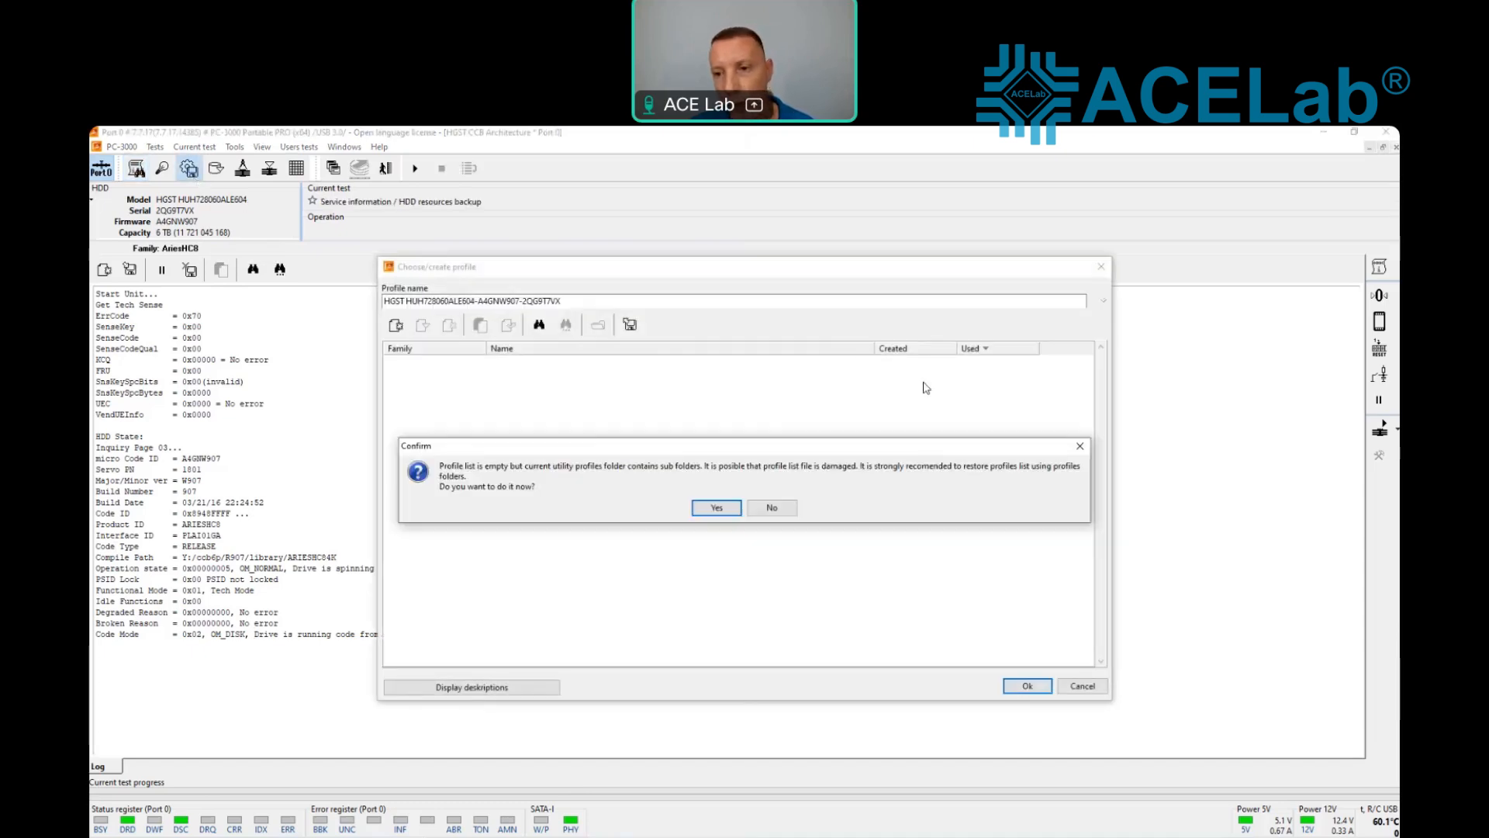
click(1080, 446)
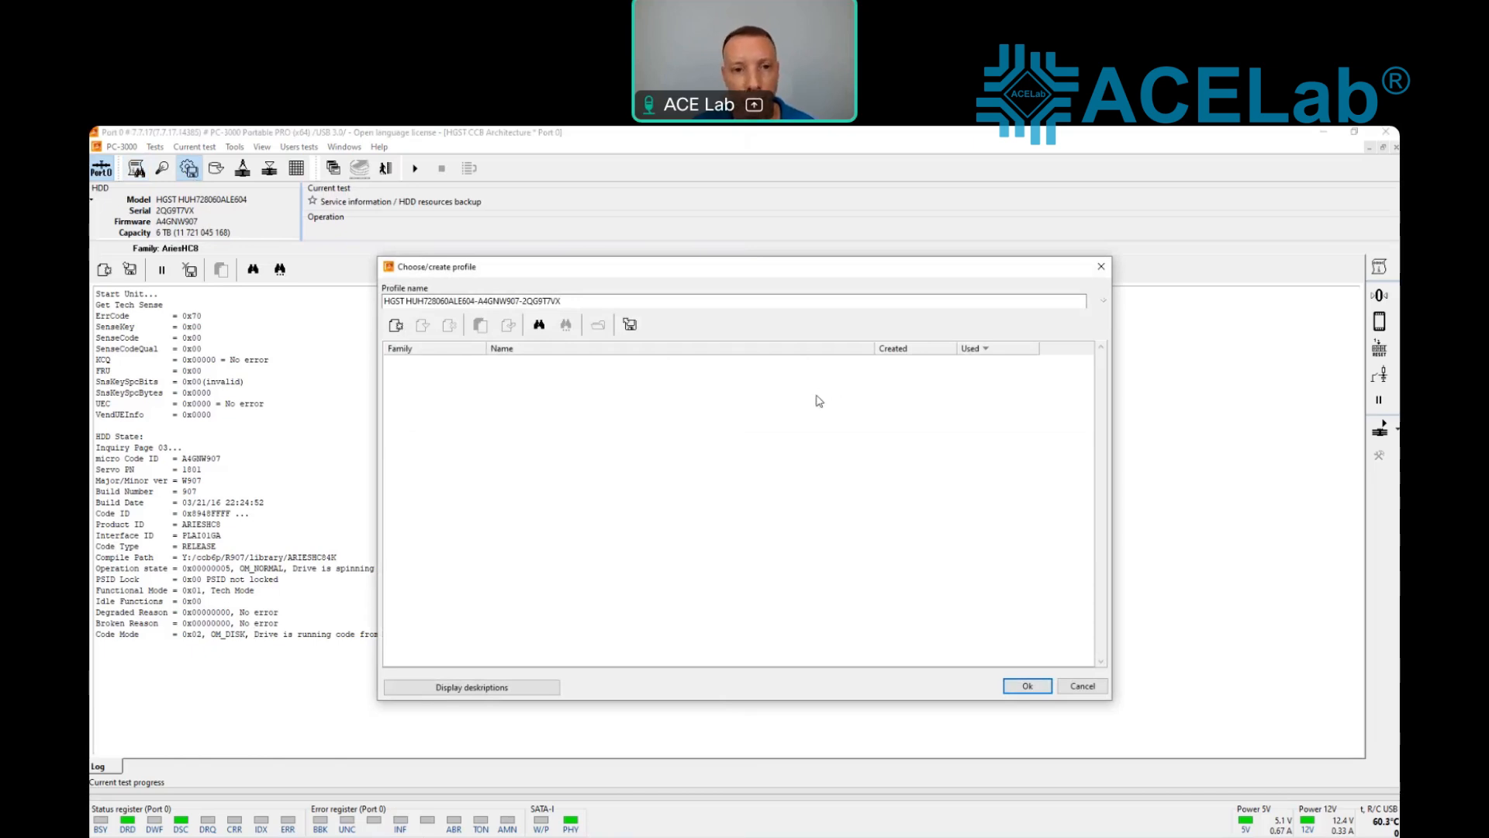
click(1026, 686)
click(815, 592)
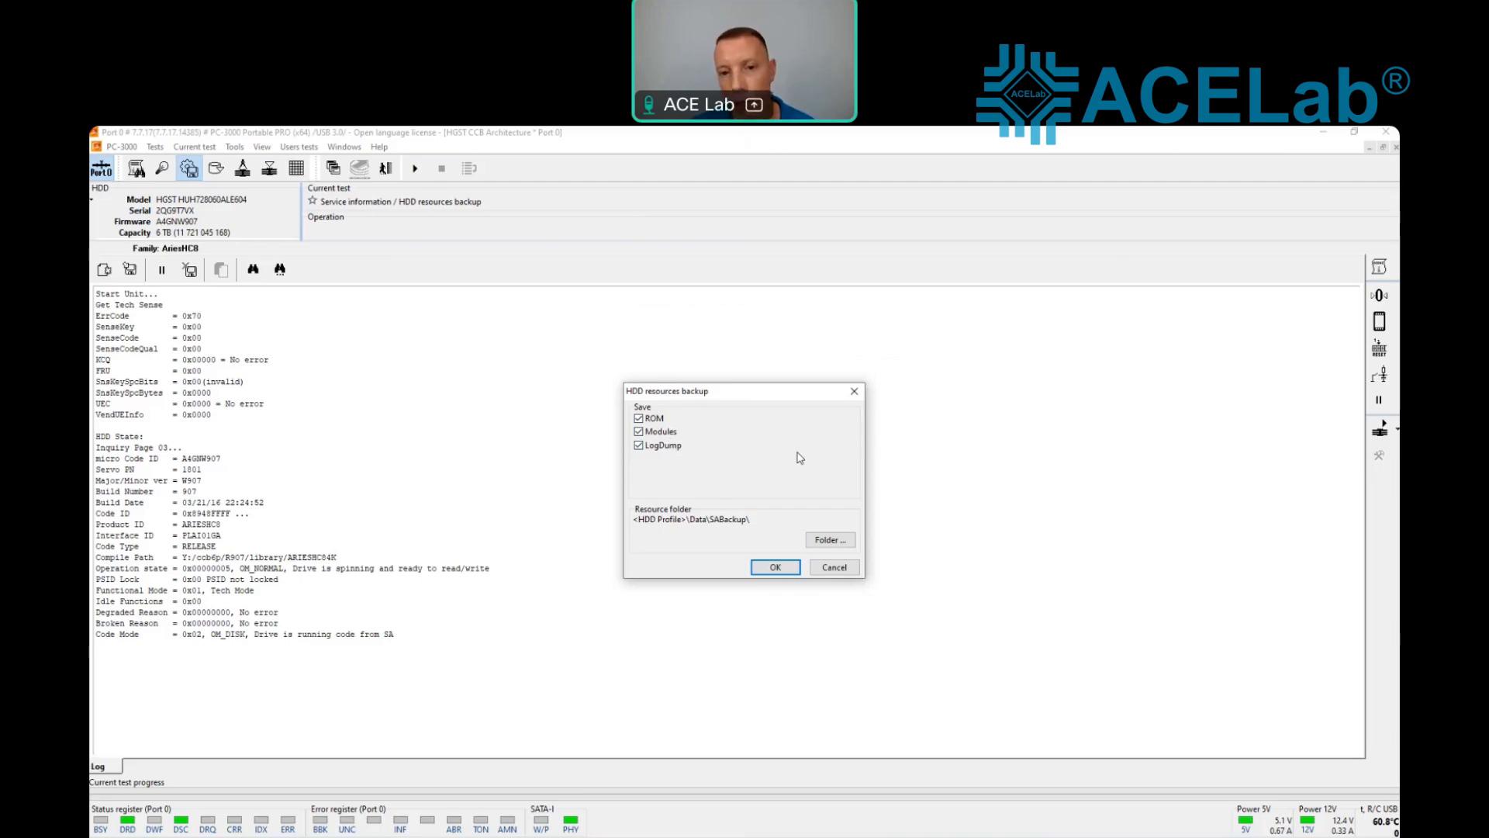
click(773, 570)
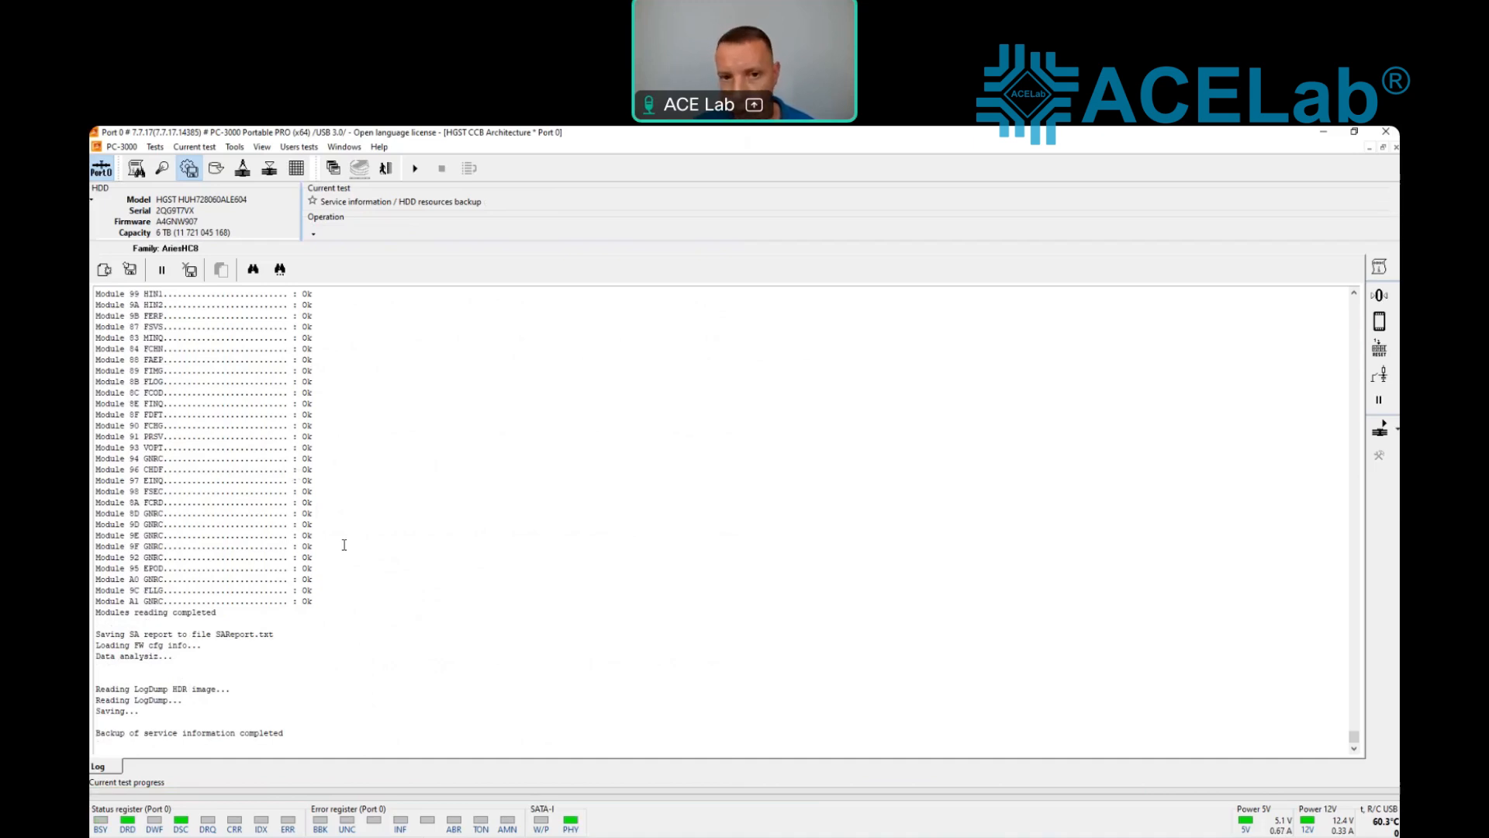
Step: Open the drive's modules table and sort the modules by description
click(234, 146)
mouse_move(248, 167)
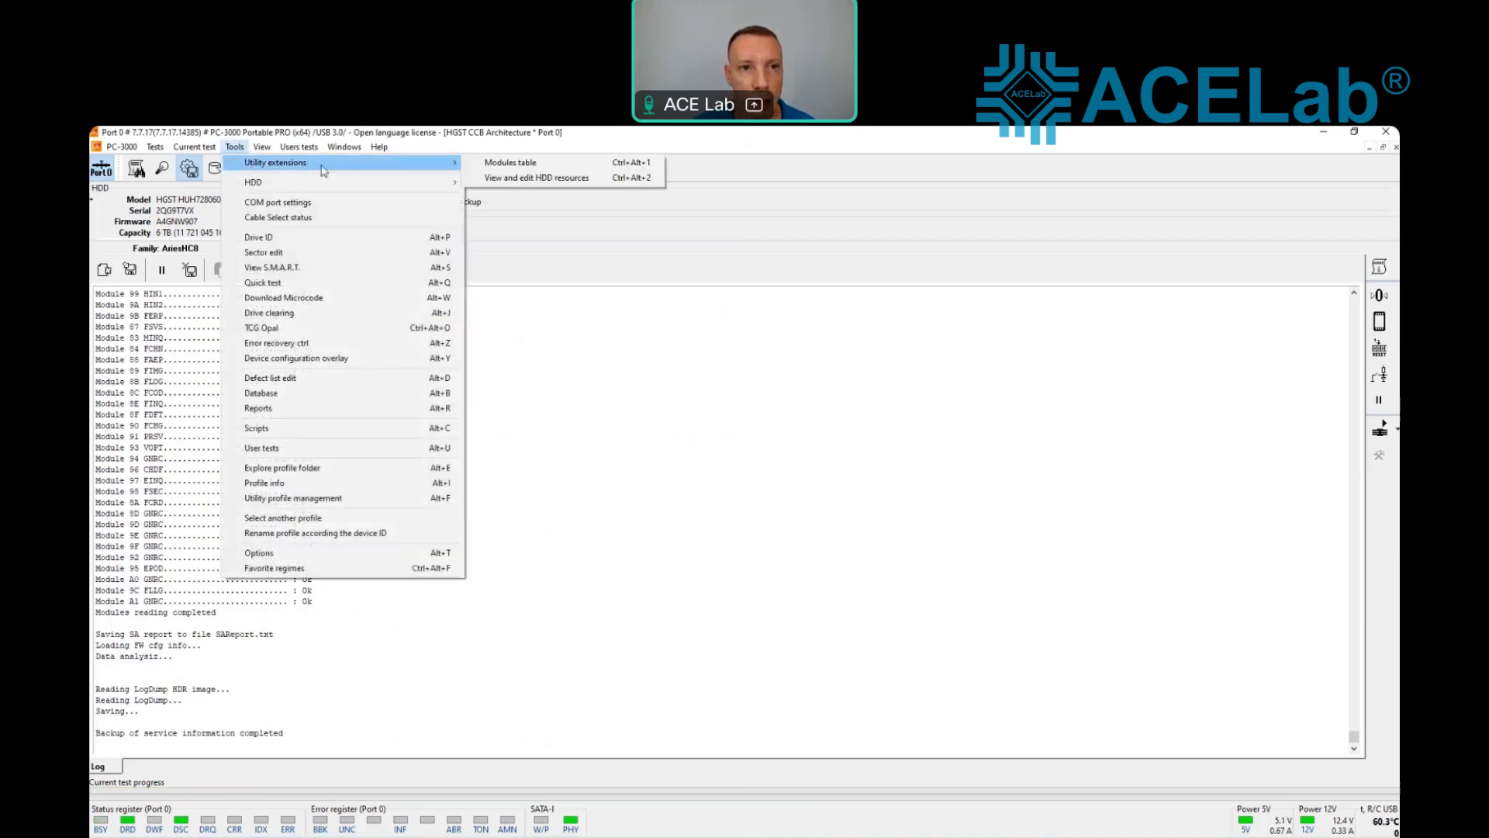
click(516, 164)
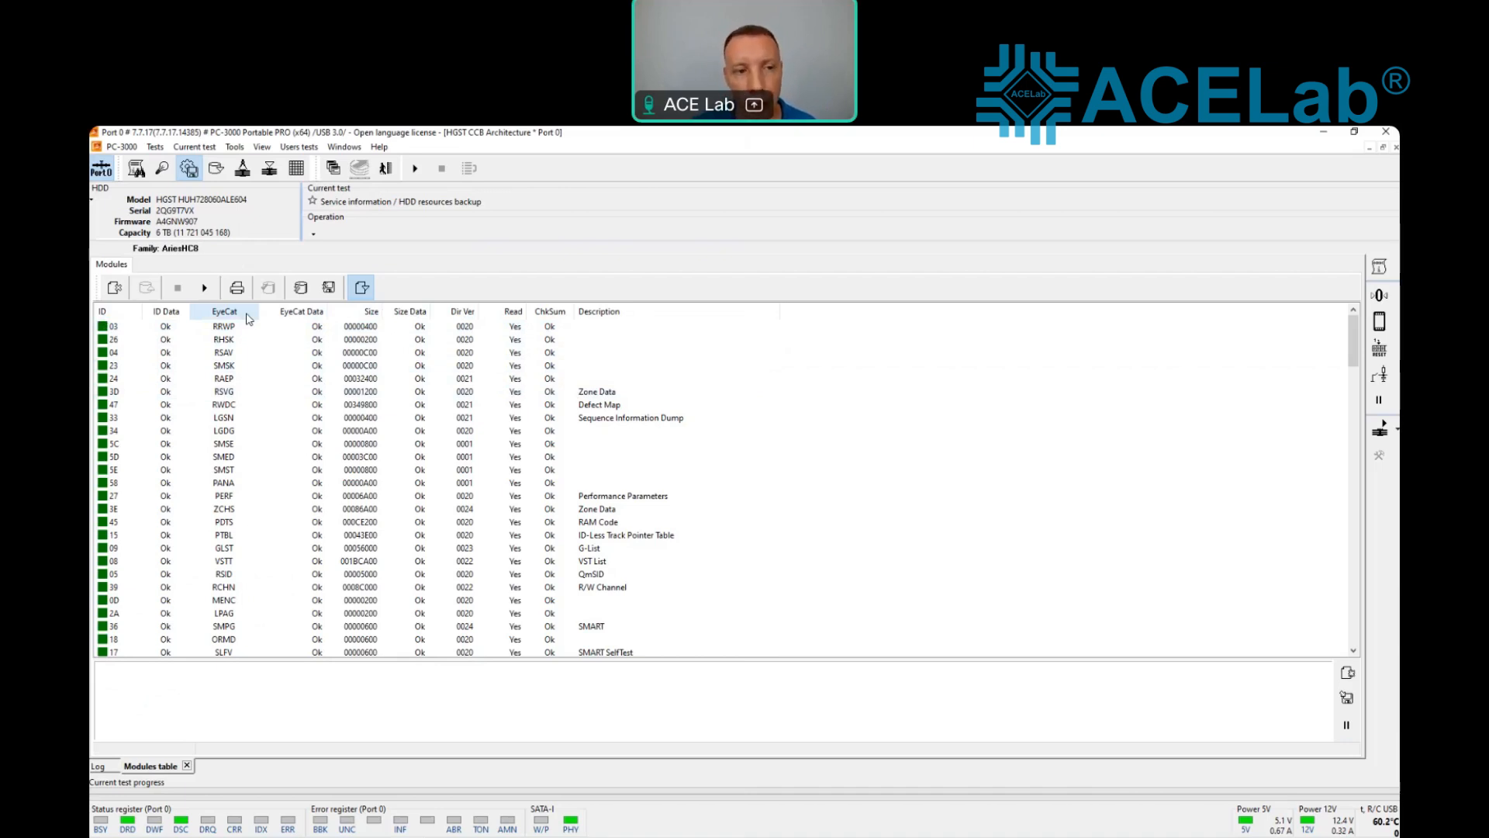
click(607, 312)
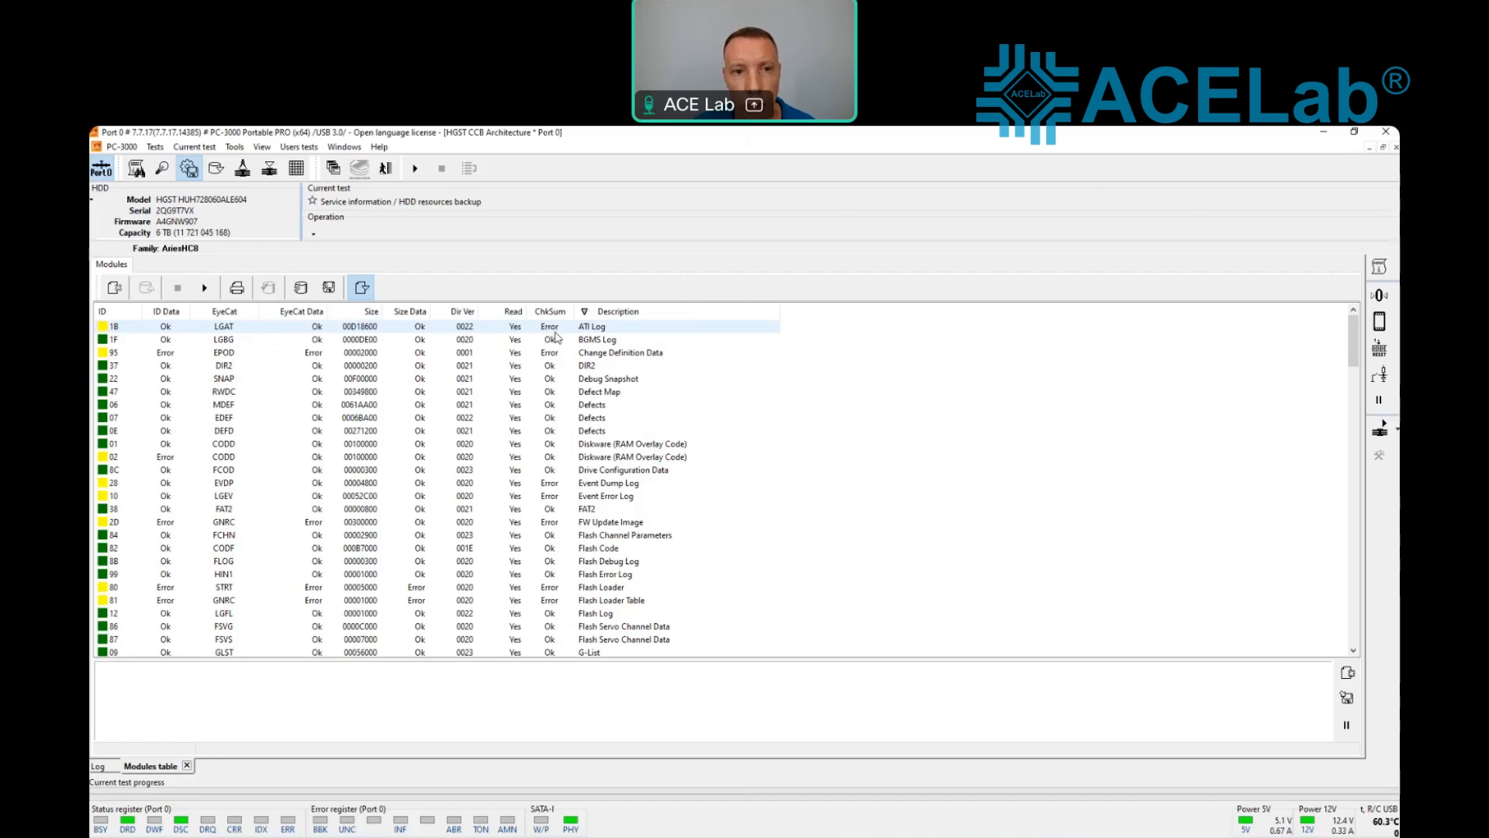
Step: Inspect module 1F (LGBG) in the hex viewer along with its checksum and head map plug-ins, and return to the modules list
double_click(524, 340)
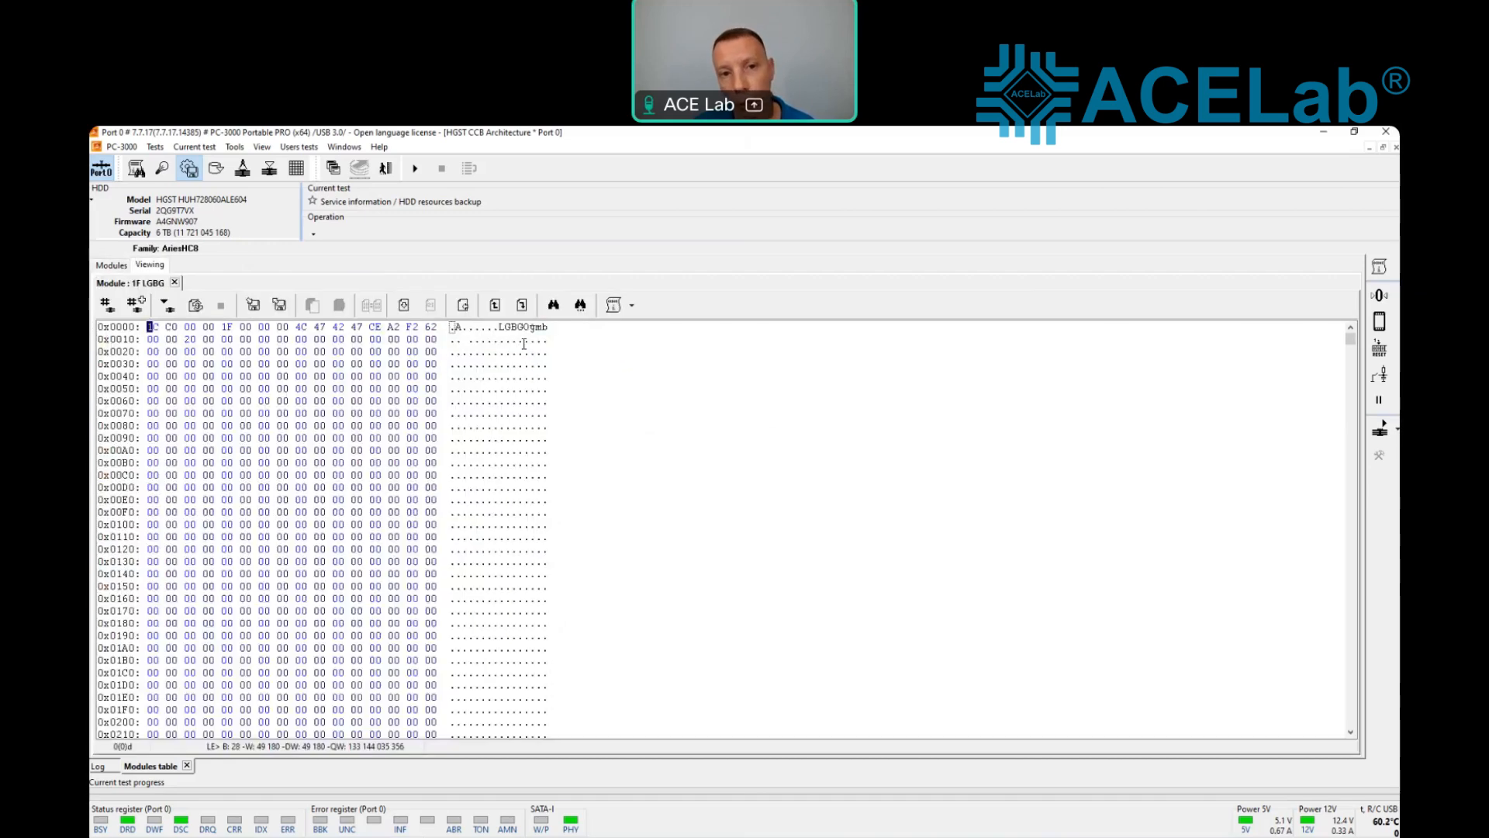
click(633, 306)
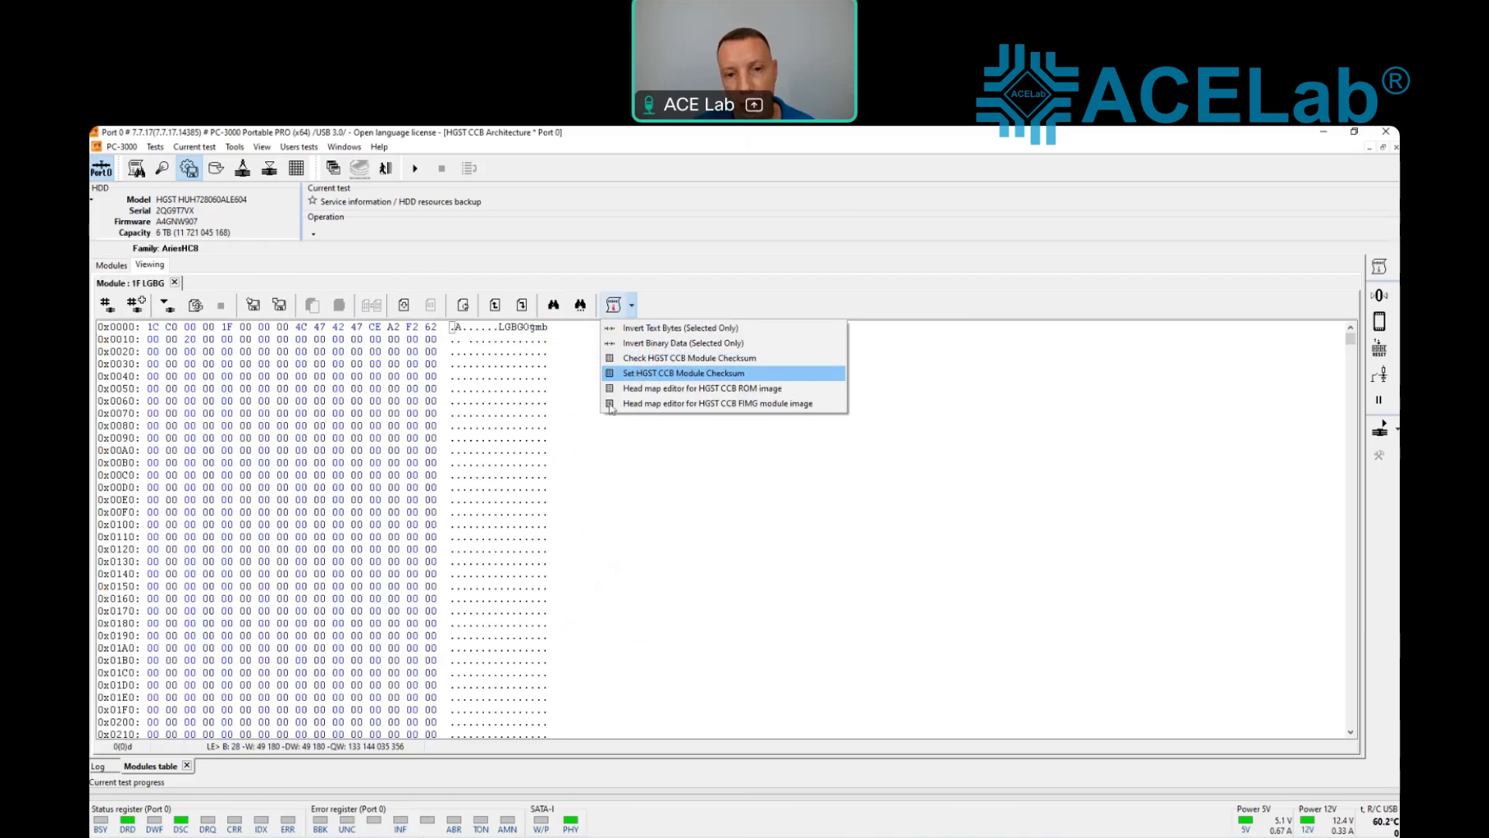
click(574, 469)
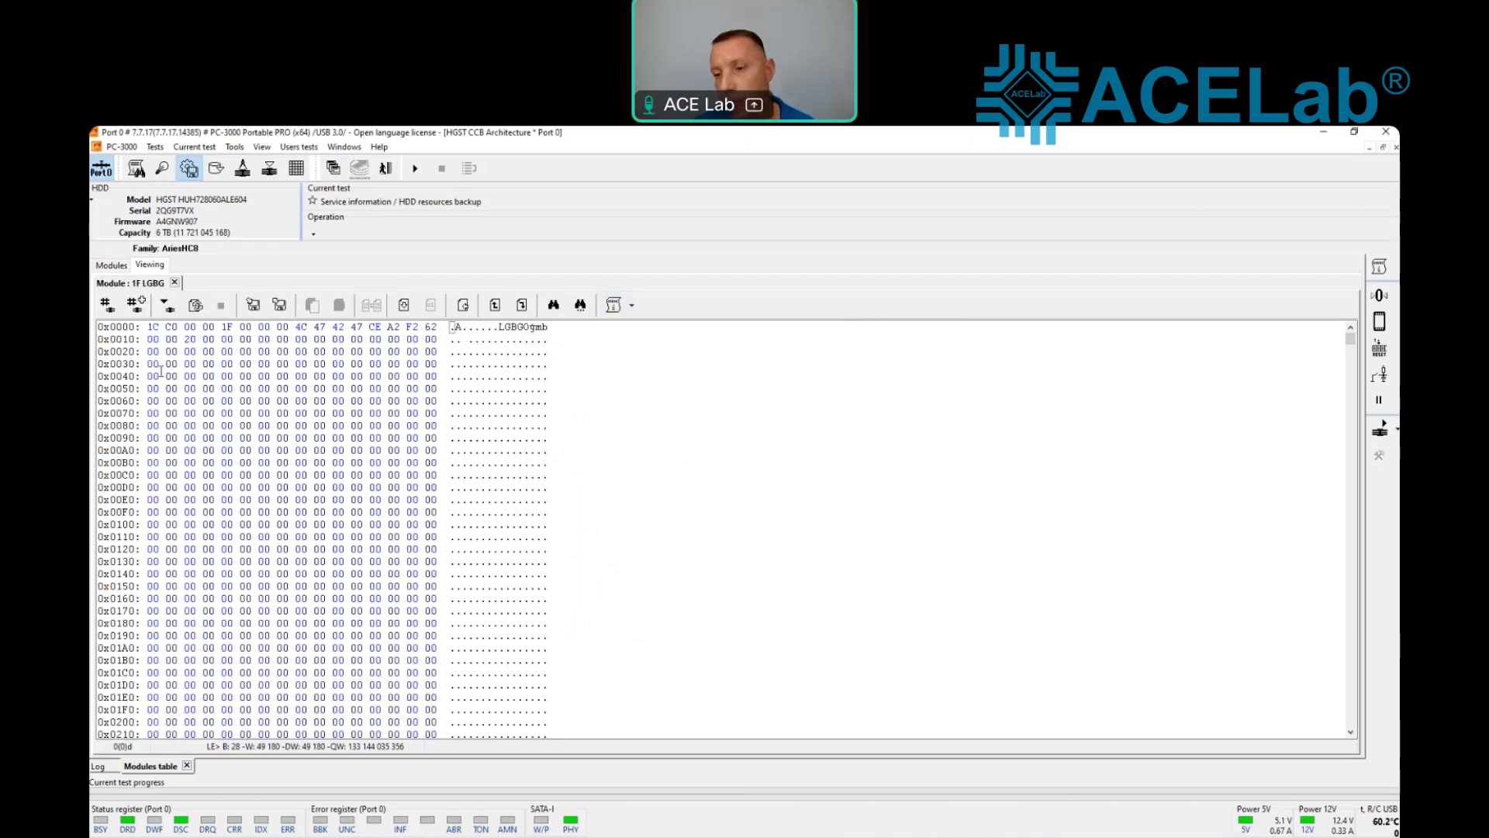
click(123, 267)
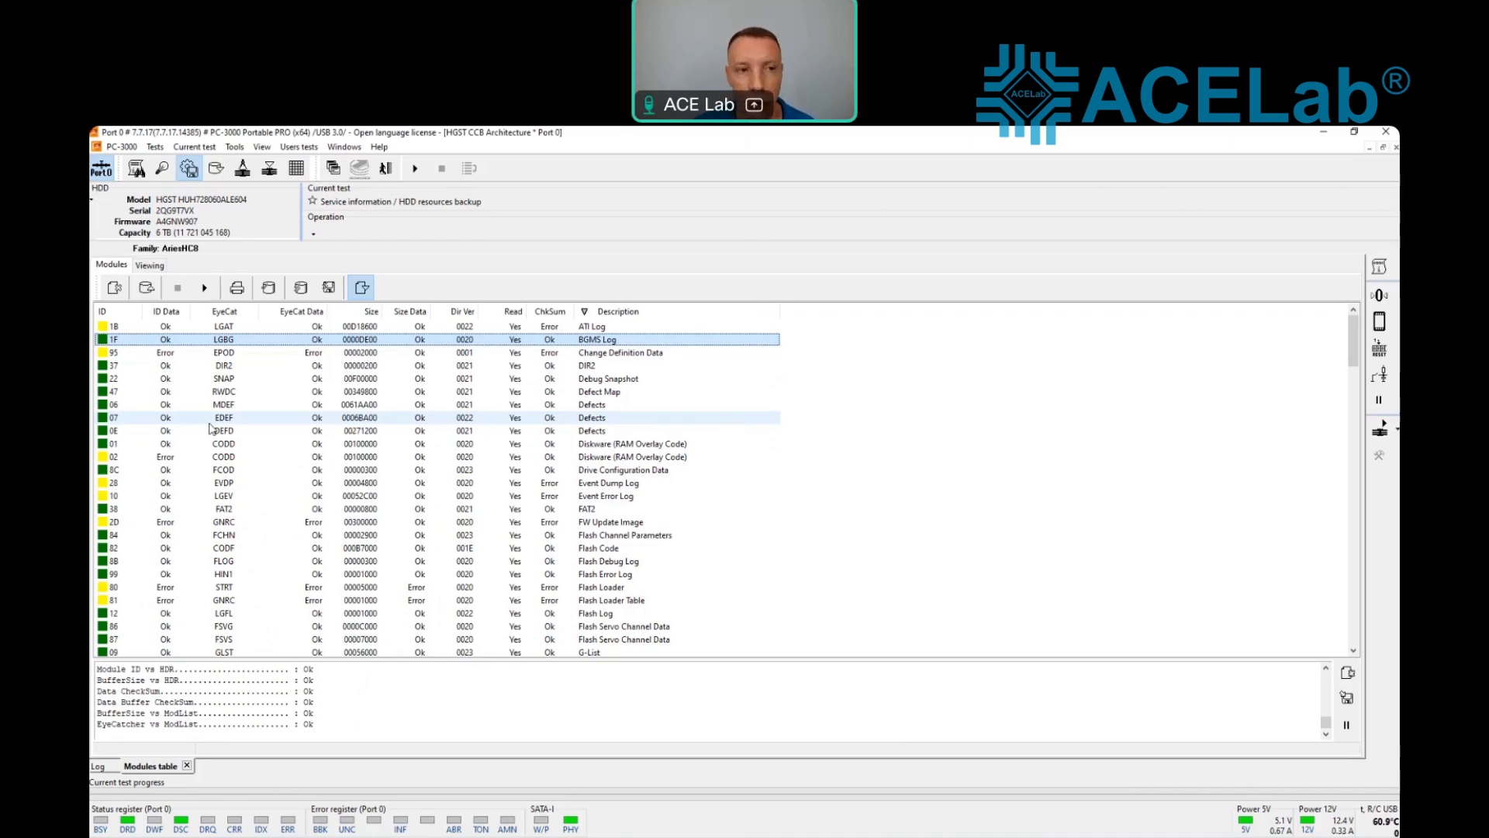
Step: Check the drive's model and firmware fields and view the available service information operations
click(183, 223)
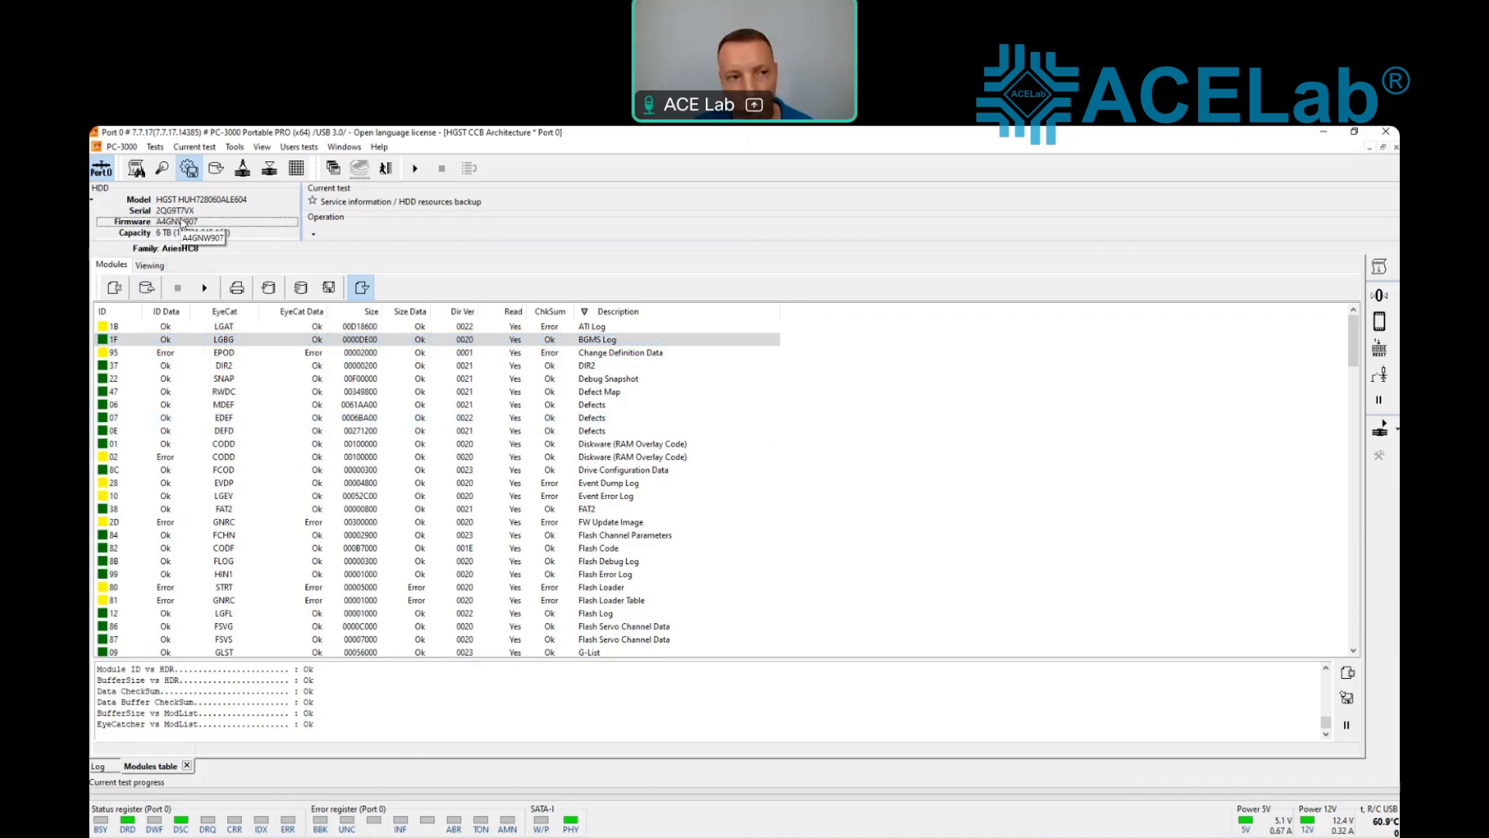
click(194, 203)
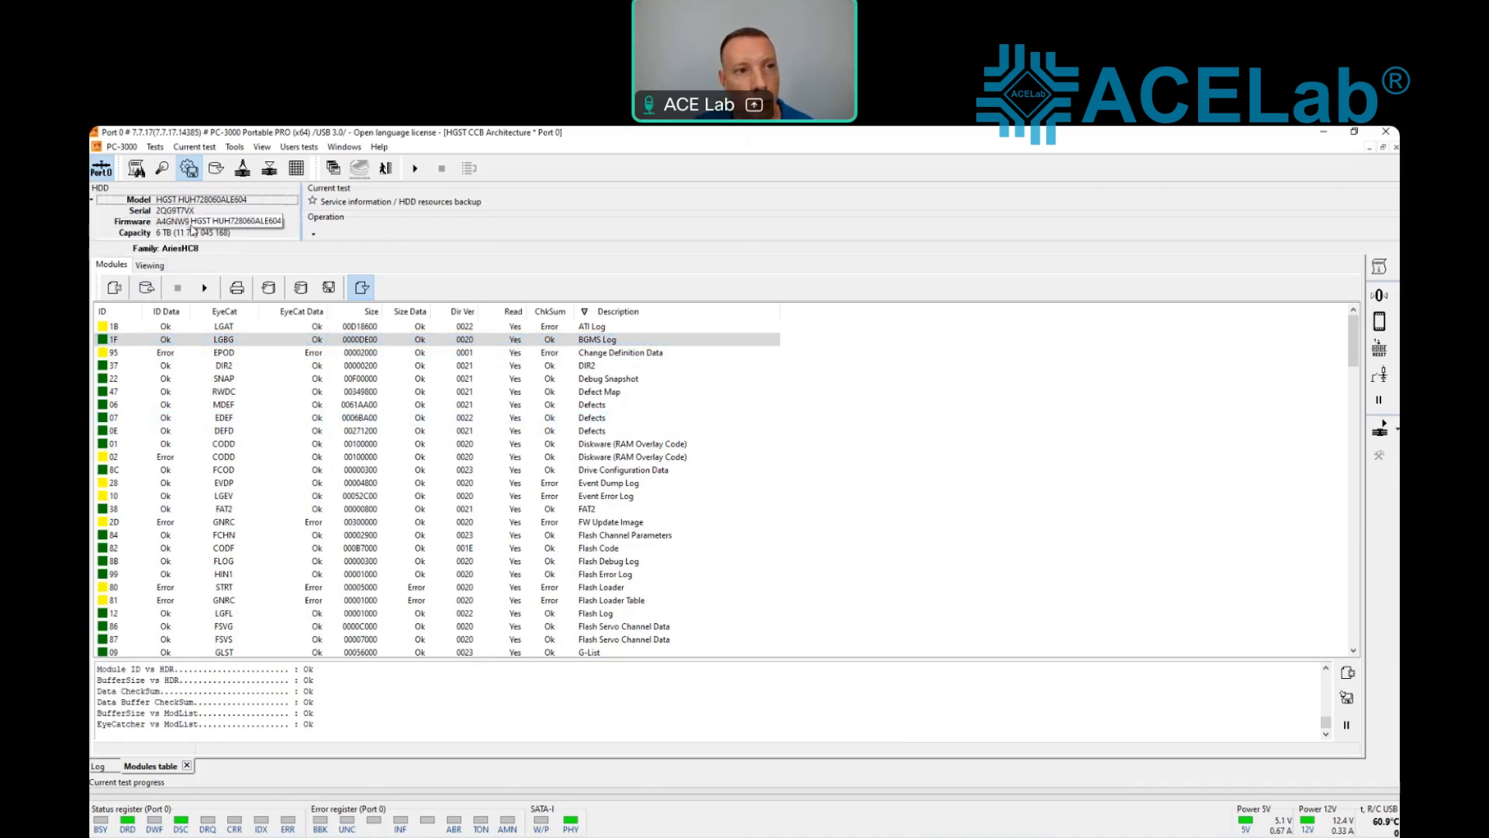
click(192, 223)
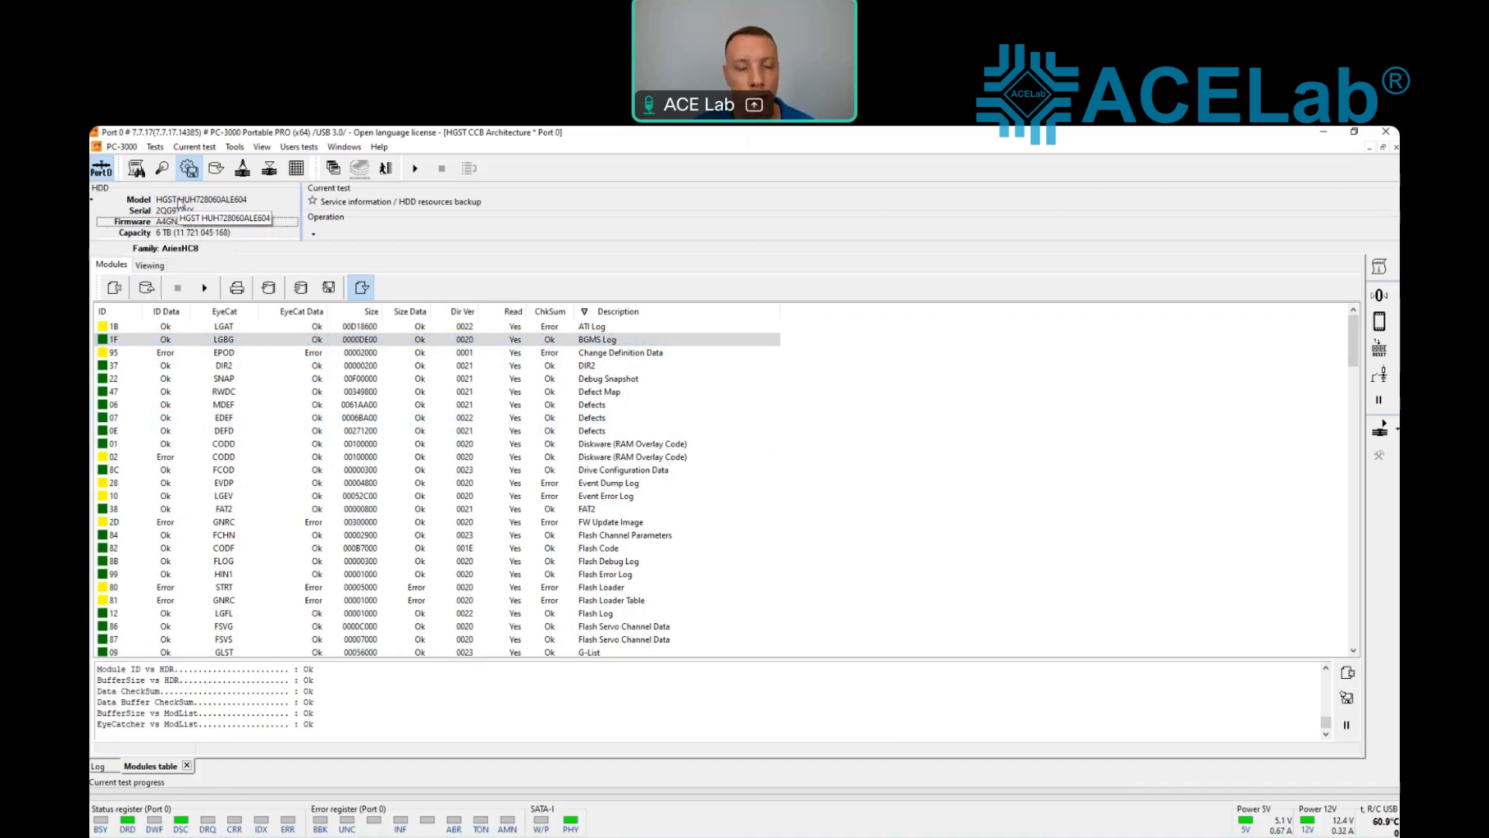
click(217, 168)
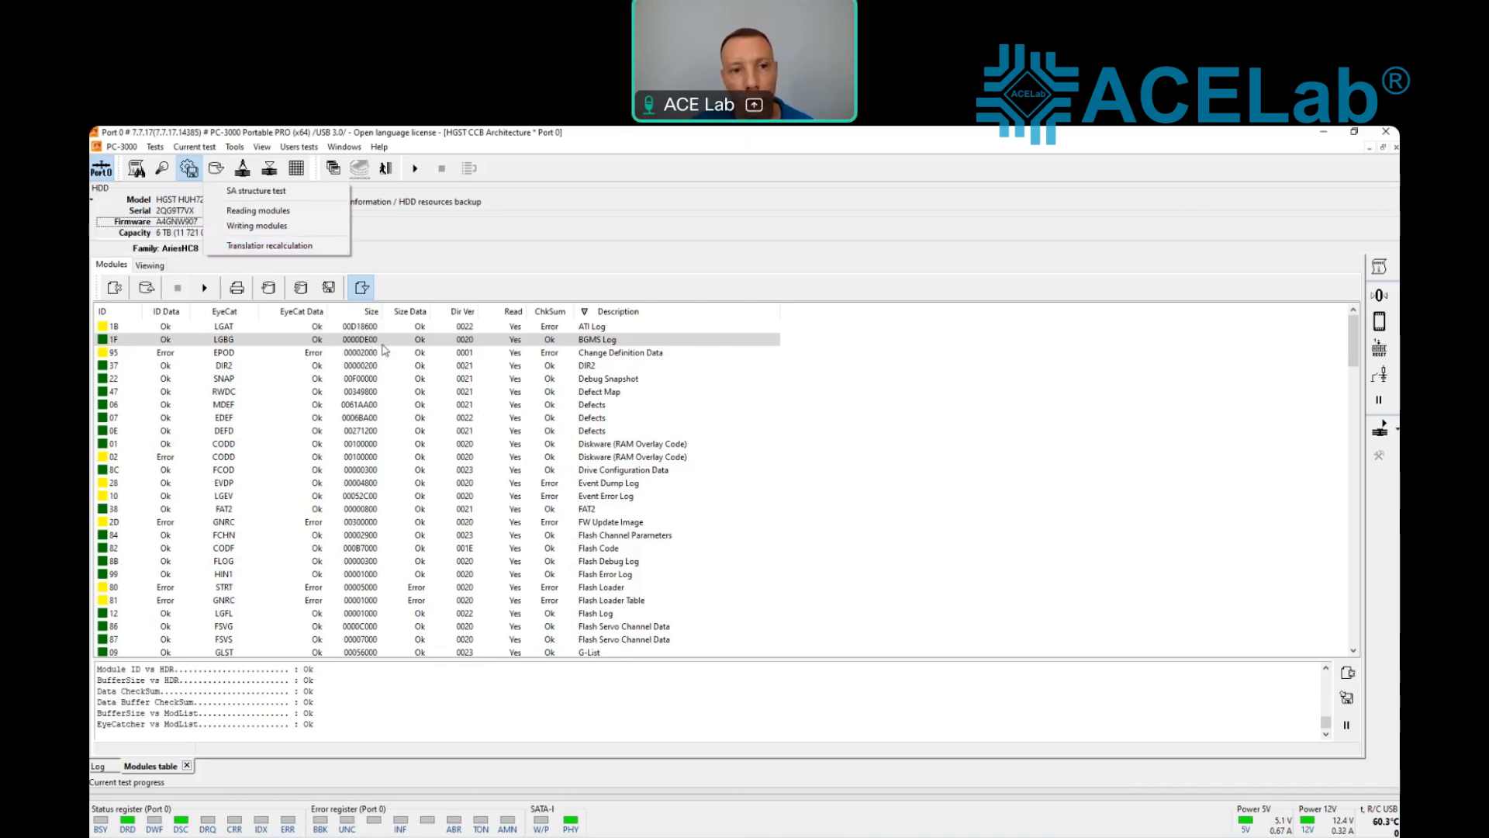
Step: Sort the modules by size and examine the hex contents of module 9F (GNRC) through its final bytes
click(376, 312)
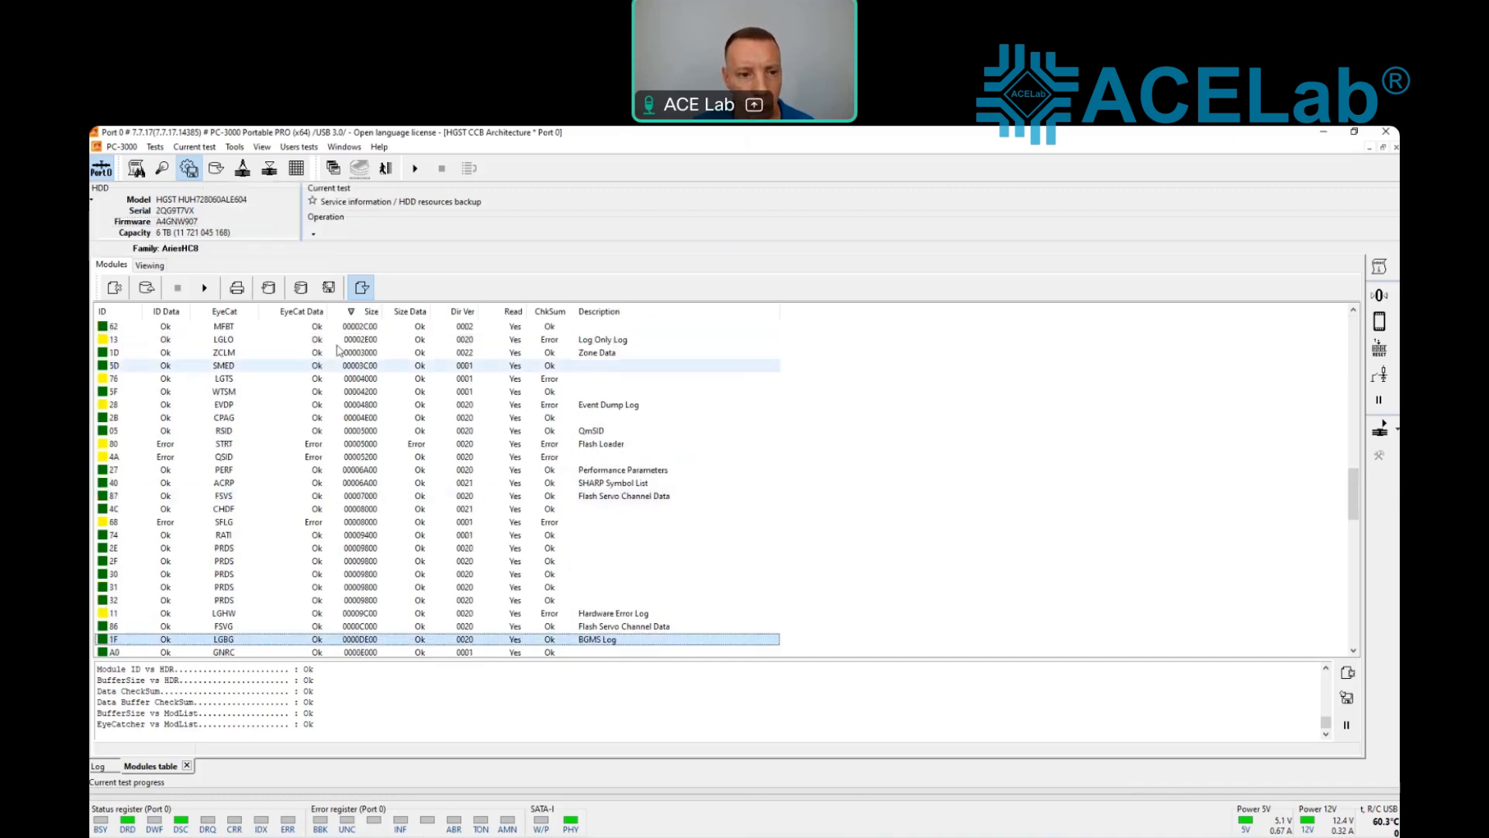
scroll(338, 351, up, 10)
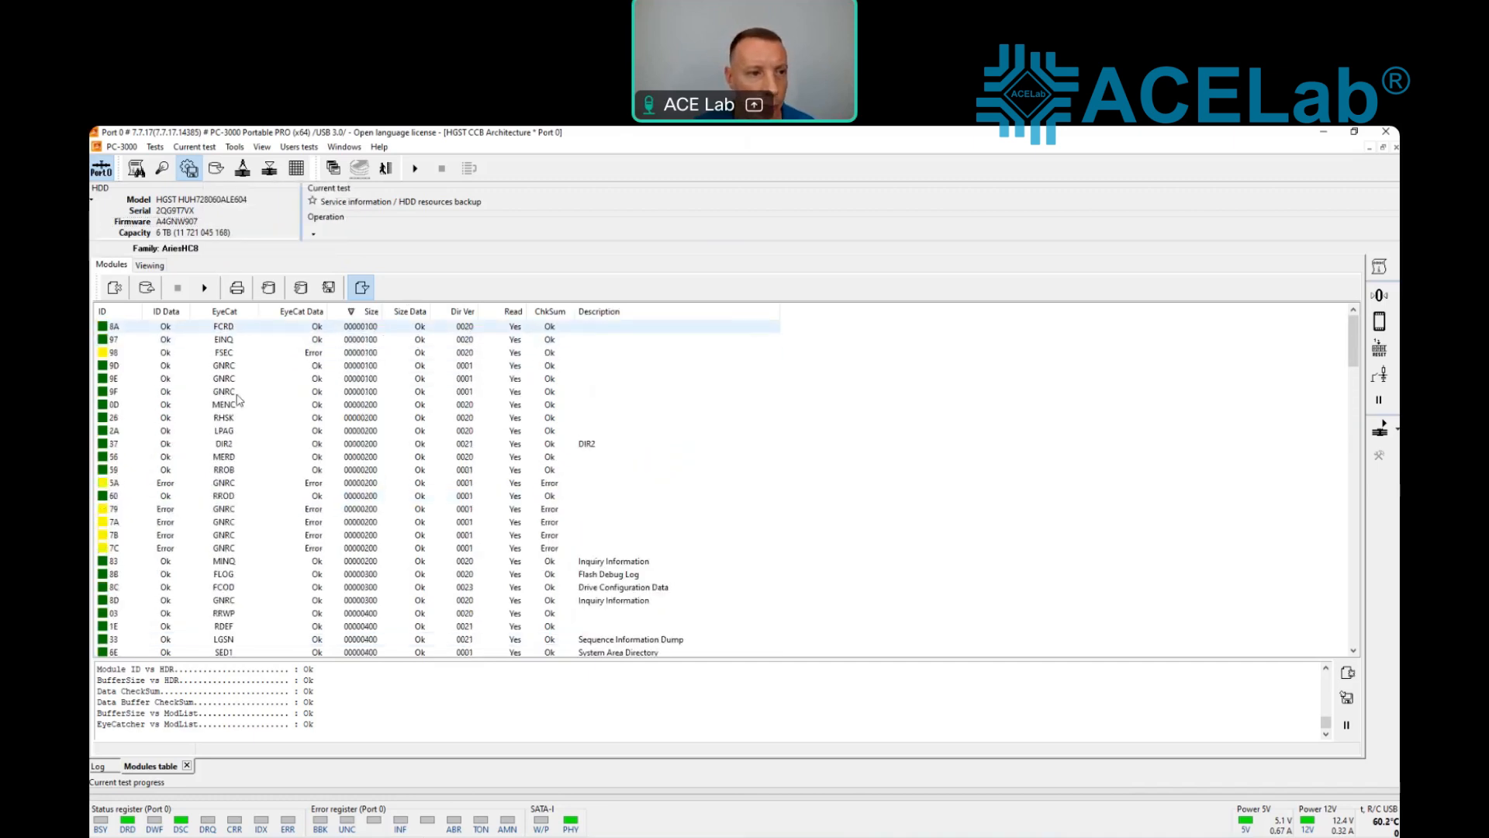
double_click(128, 393)
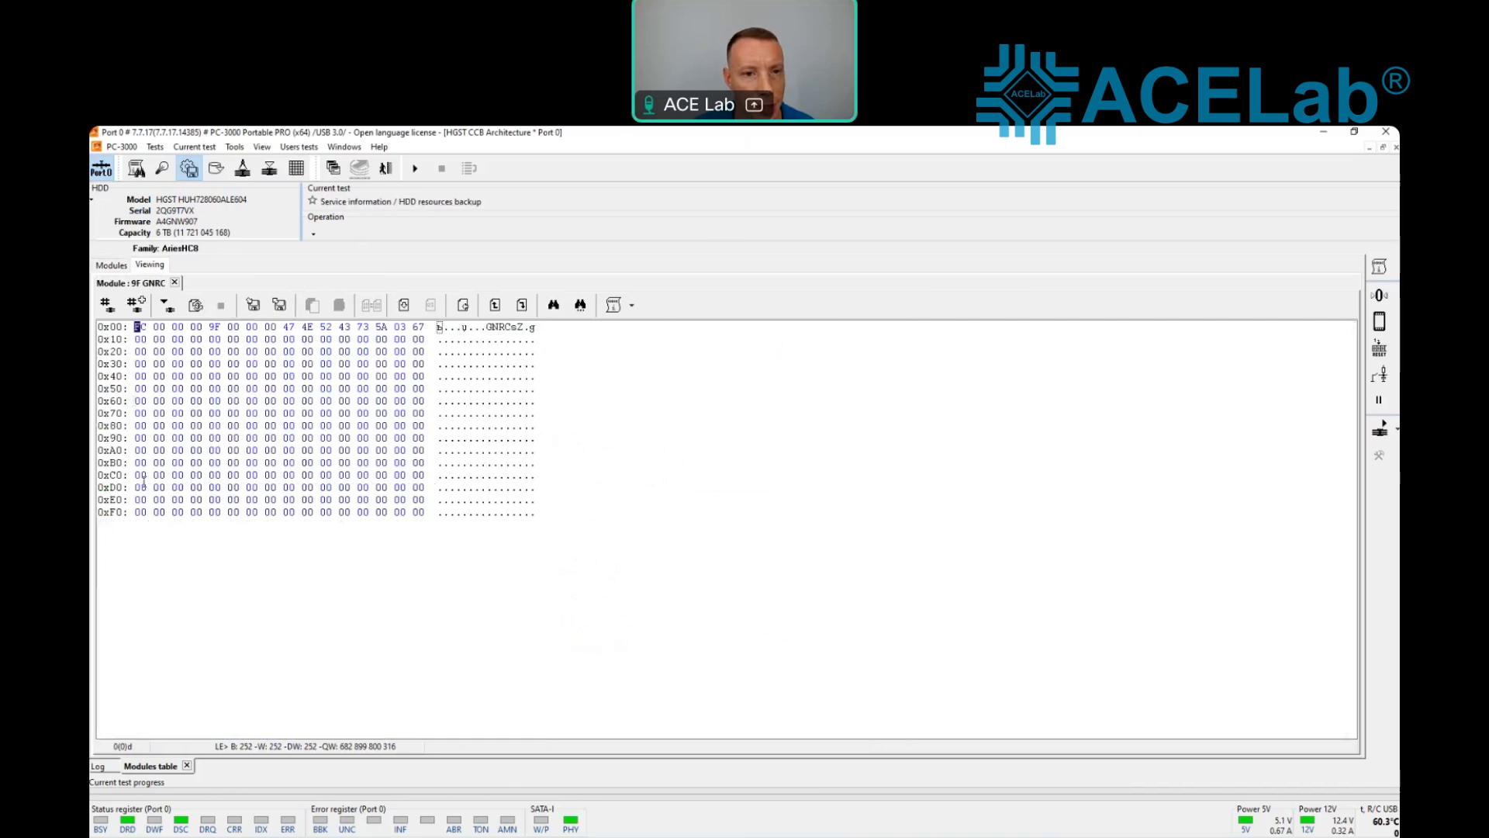
click(520, 513)
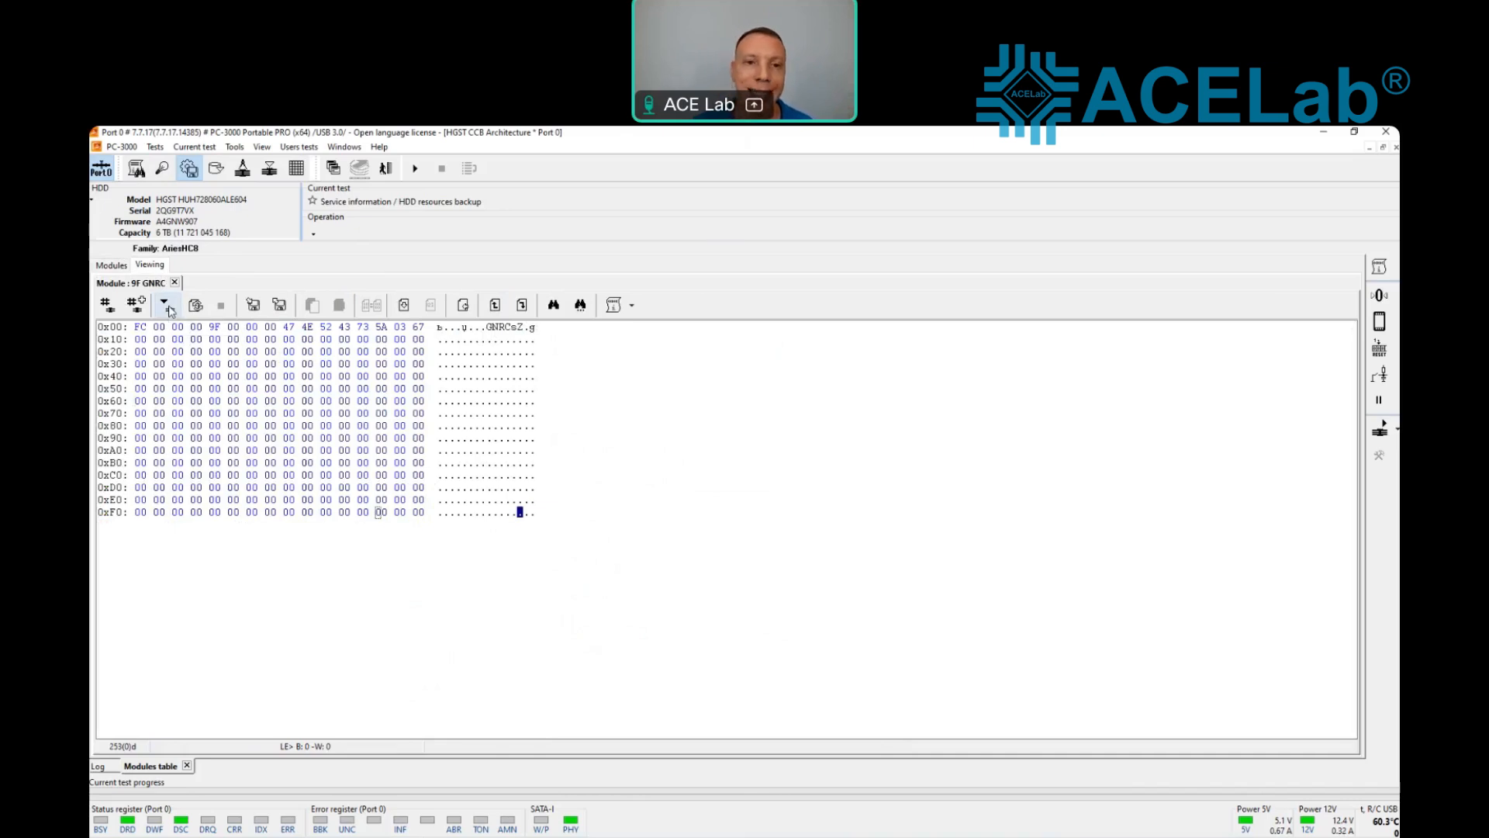
Step: Return to the modules list, sort it by module ID and select module 28 (EVDP, Event Dump Log)
click(111, 265)
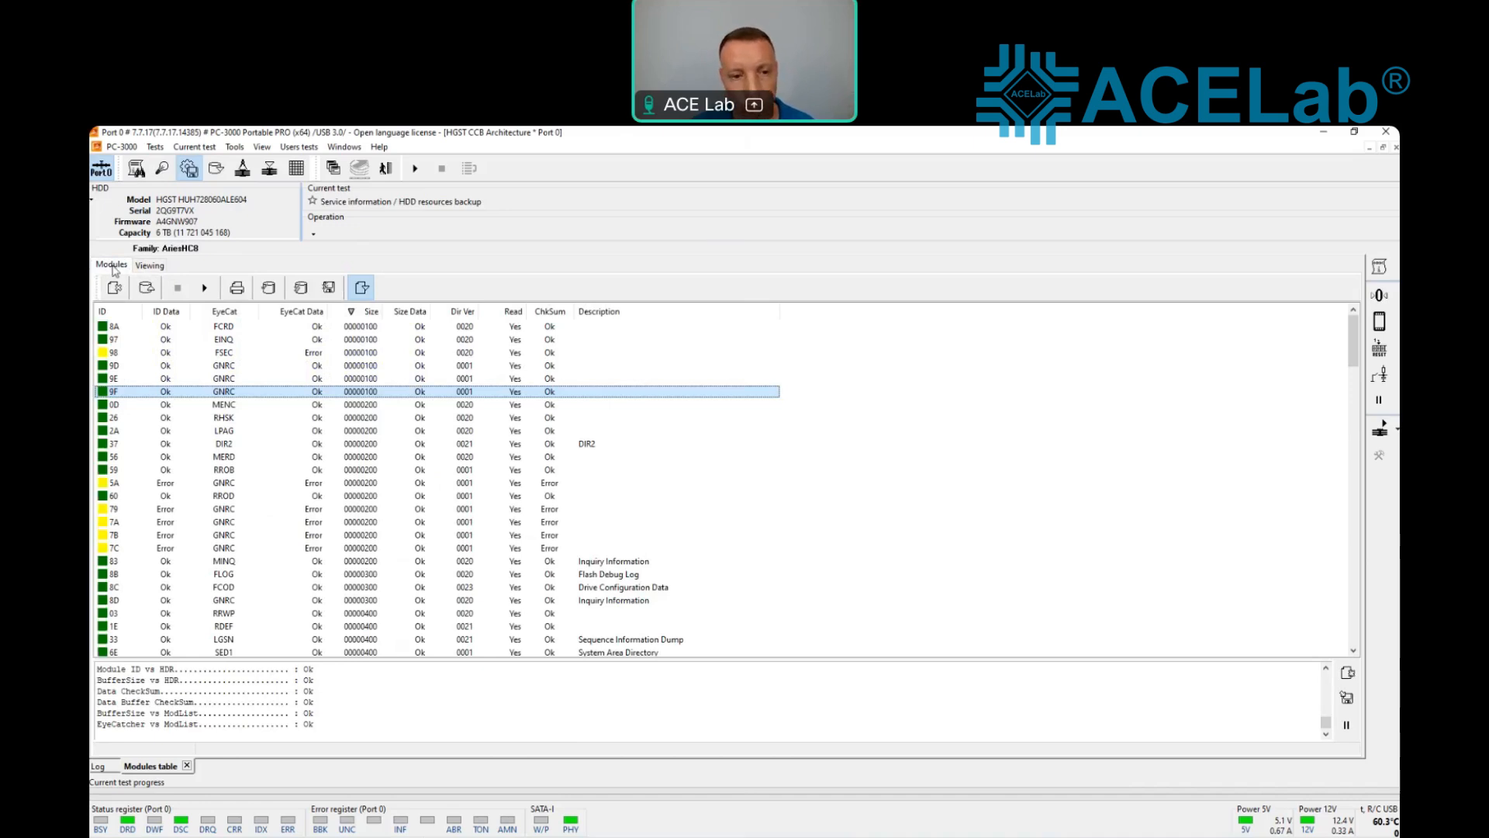
click(121, 311)
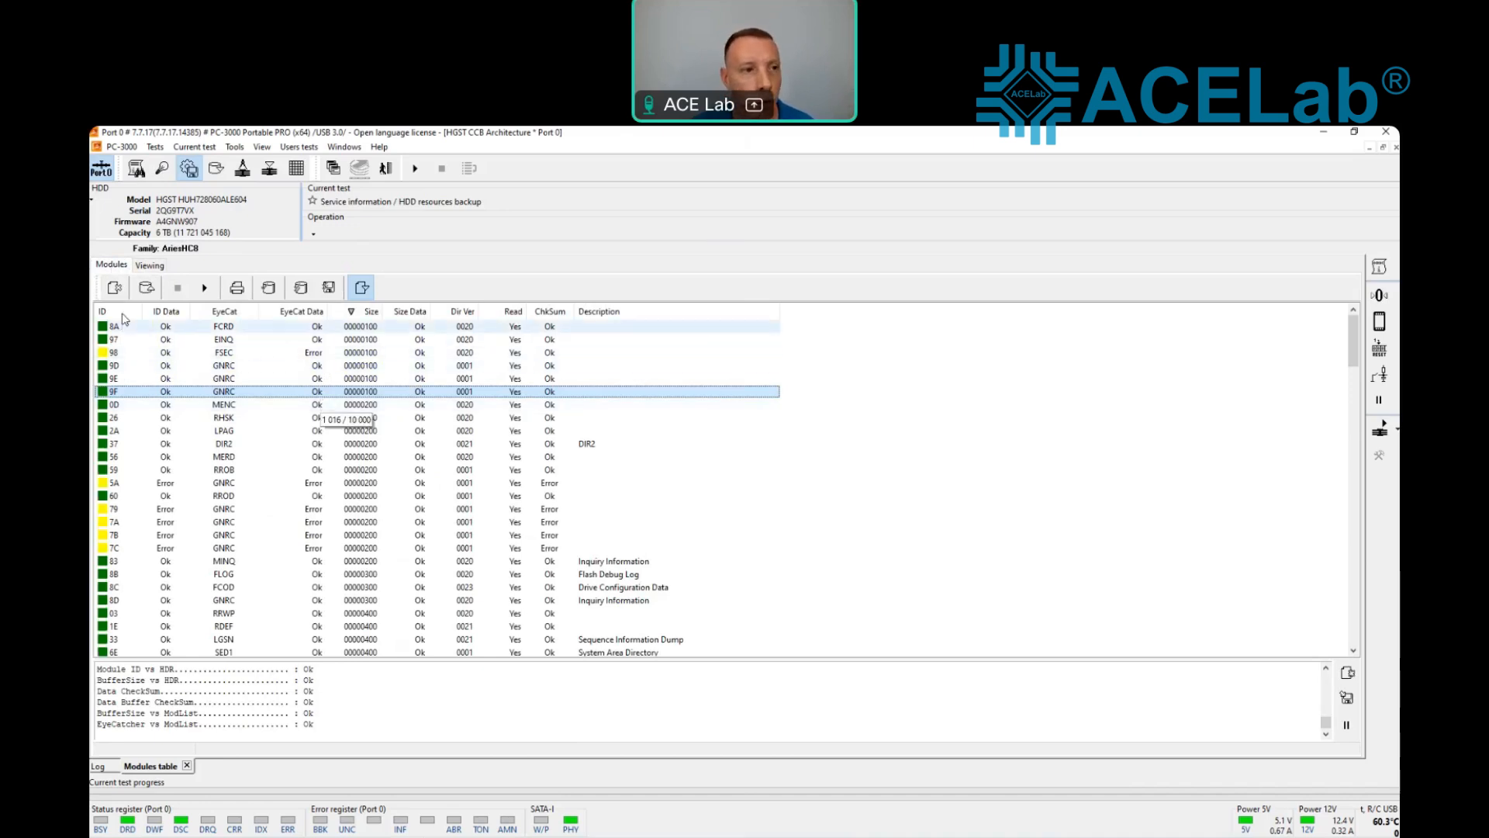
scroll(186, 623, up, 20)
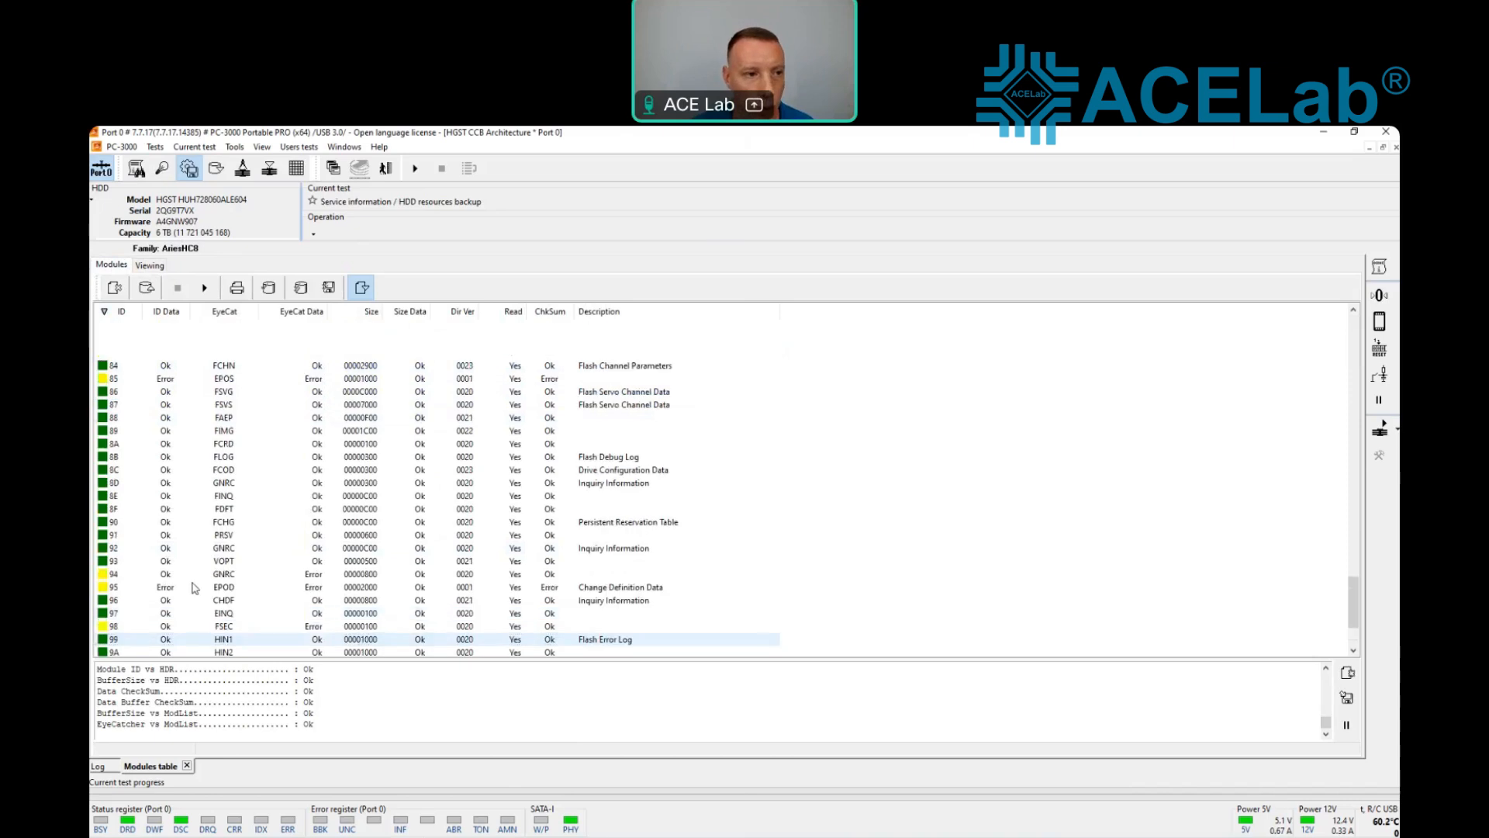
scroll(142, 414, up, 7)
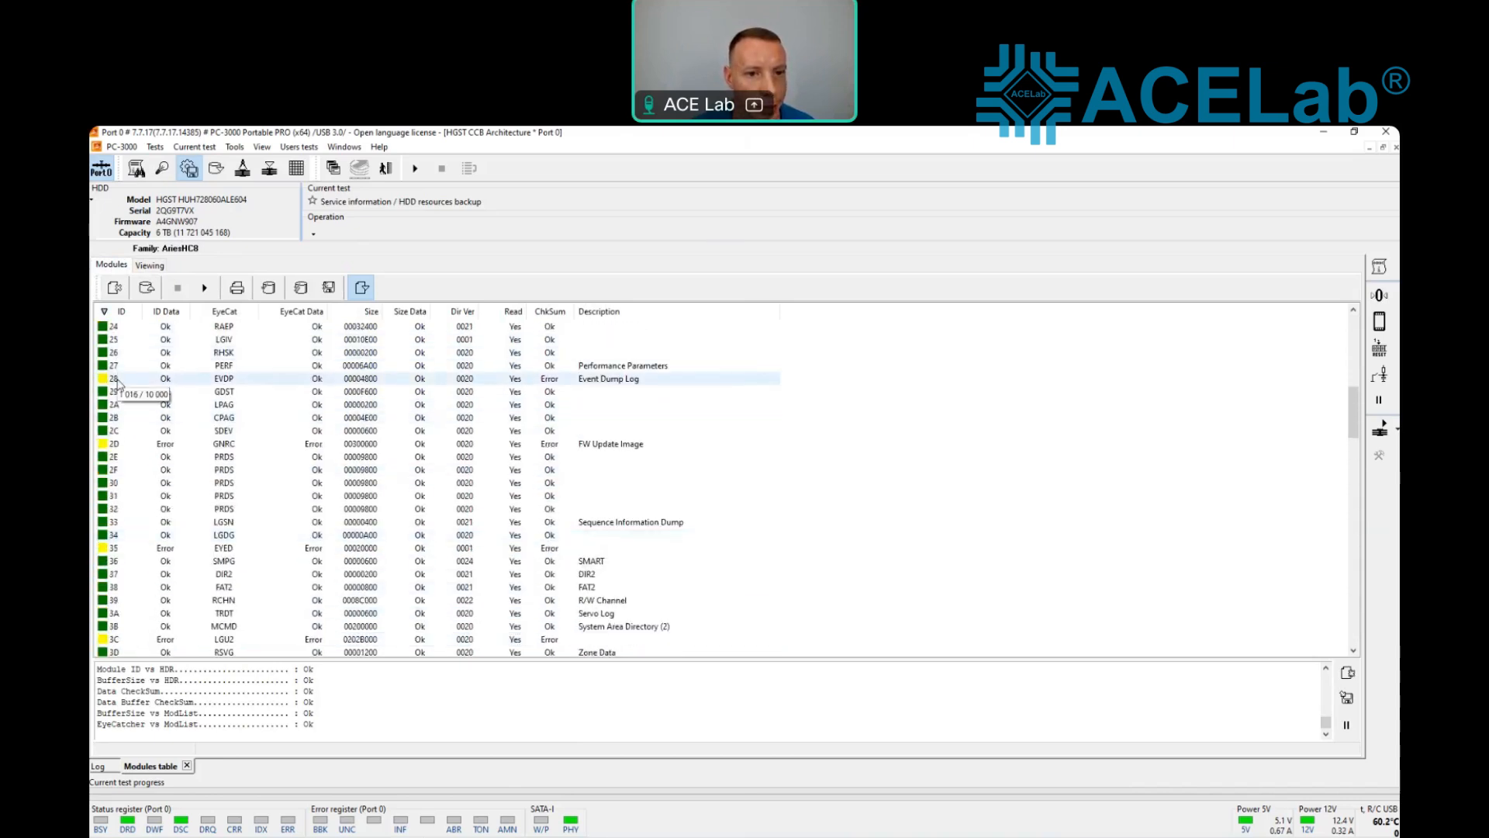
click(119, 384)
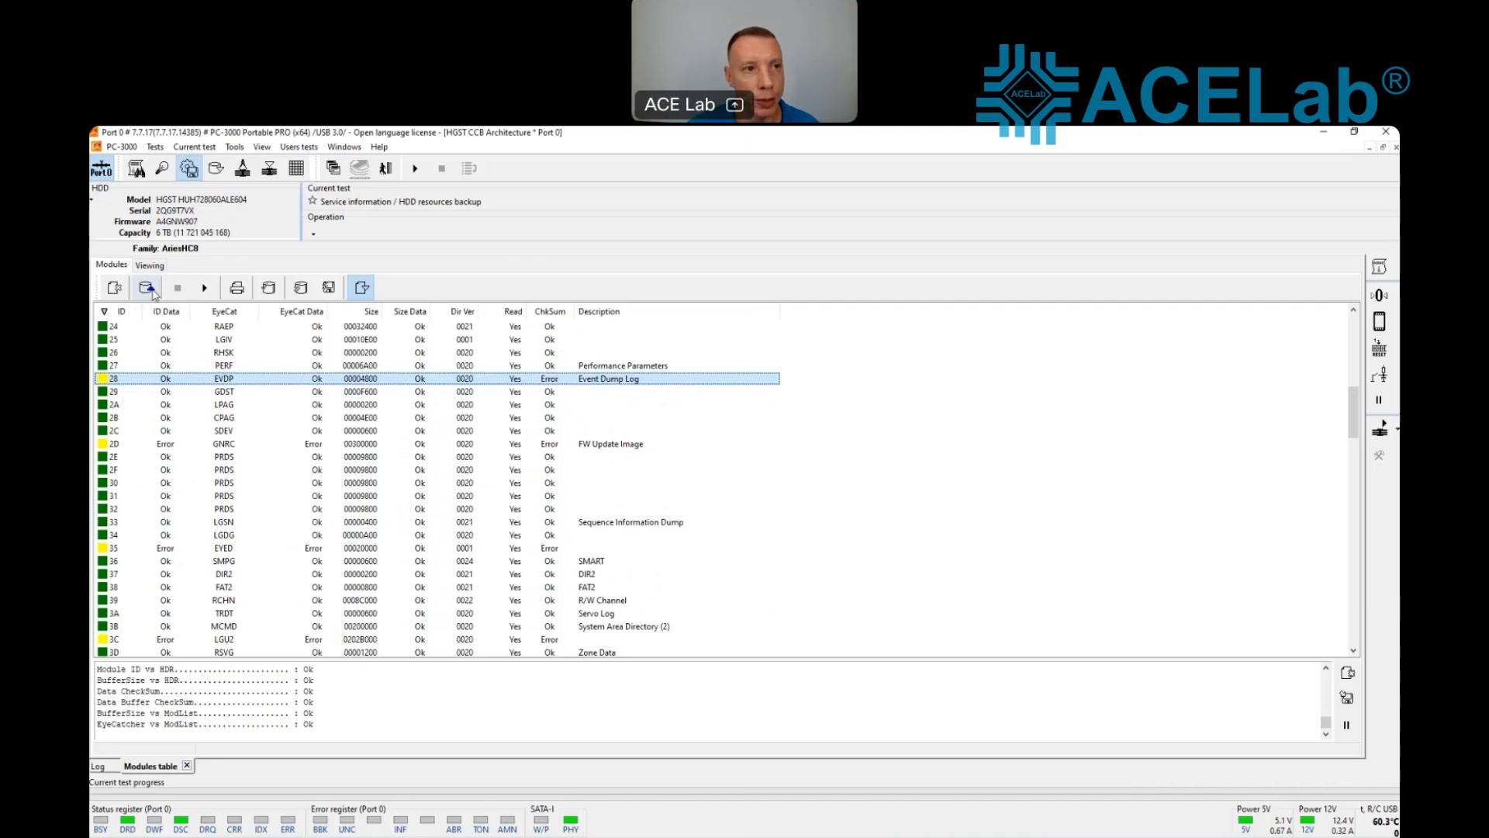
Step: View the IM_LGTS and INQEVPD objects of the LogDump using the utility extension for viewing and editing HDD resources
click(234, 147)
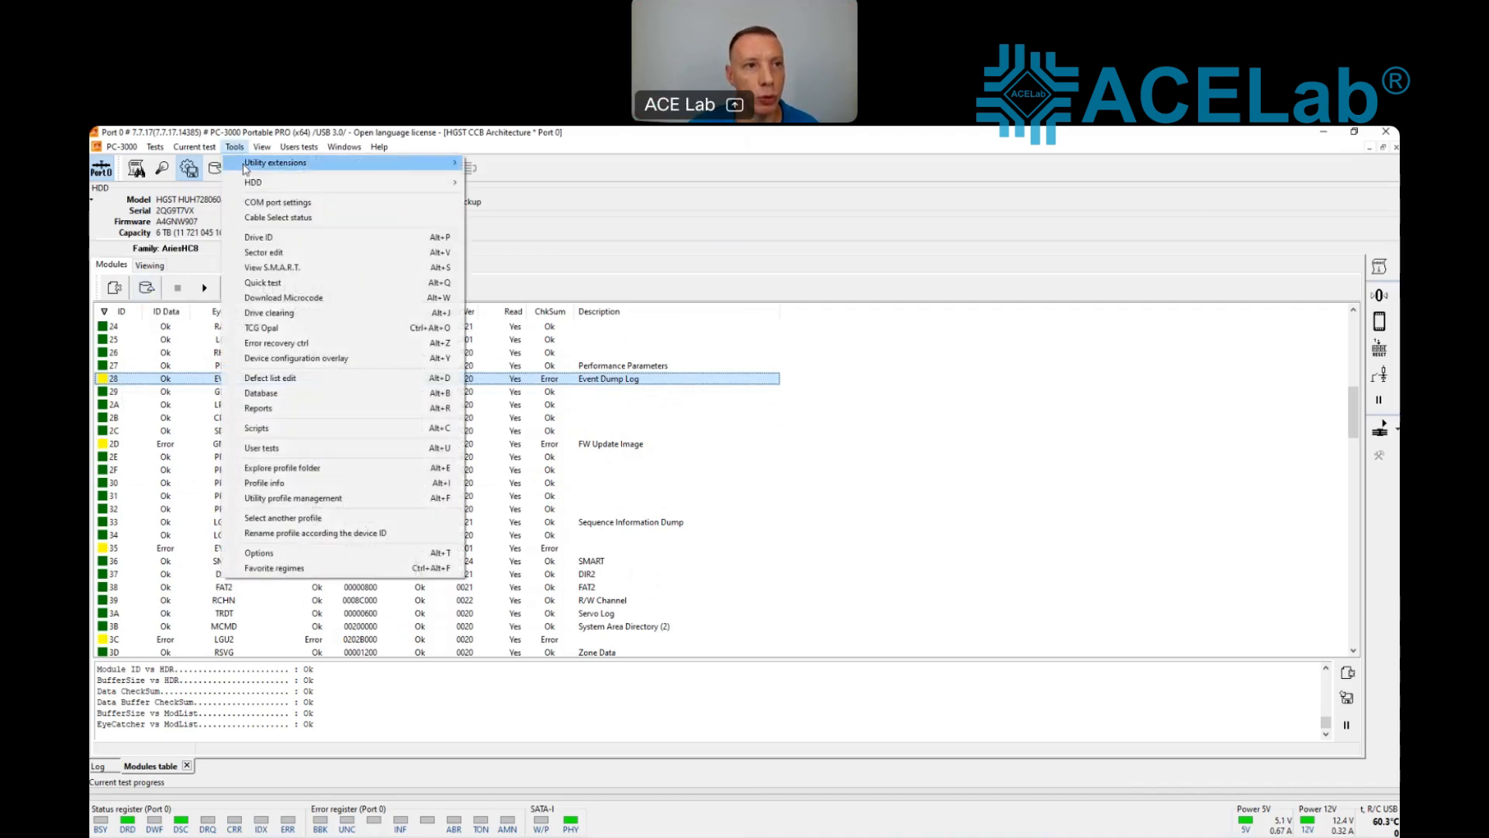
mouse_move(245, 166)
click(512, 177)
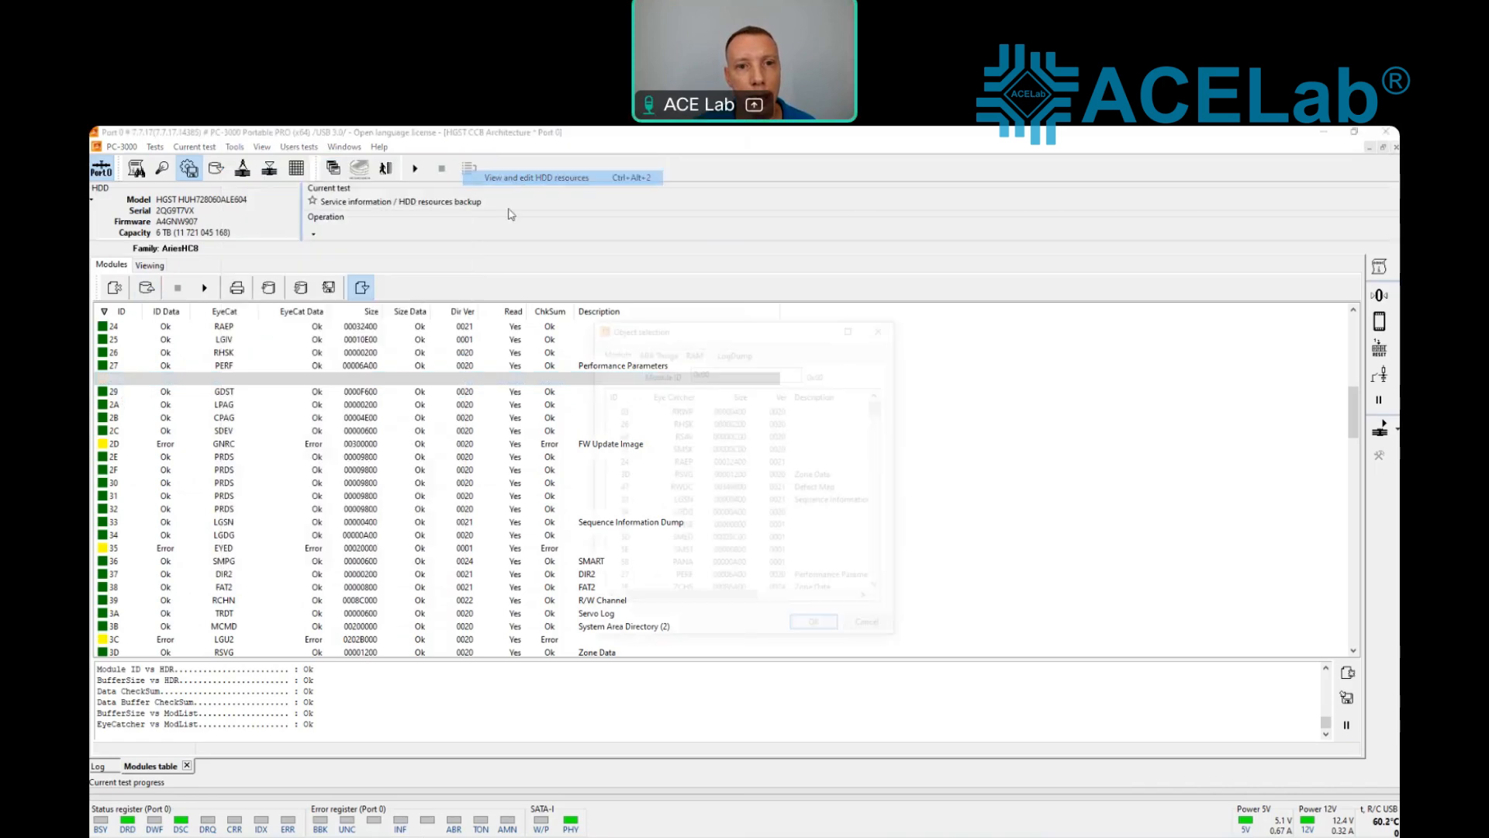
click(735, 349)
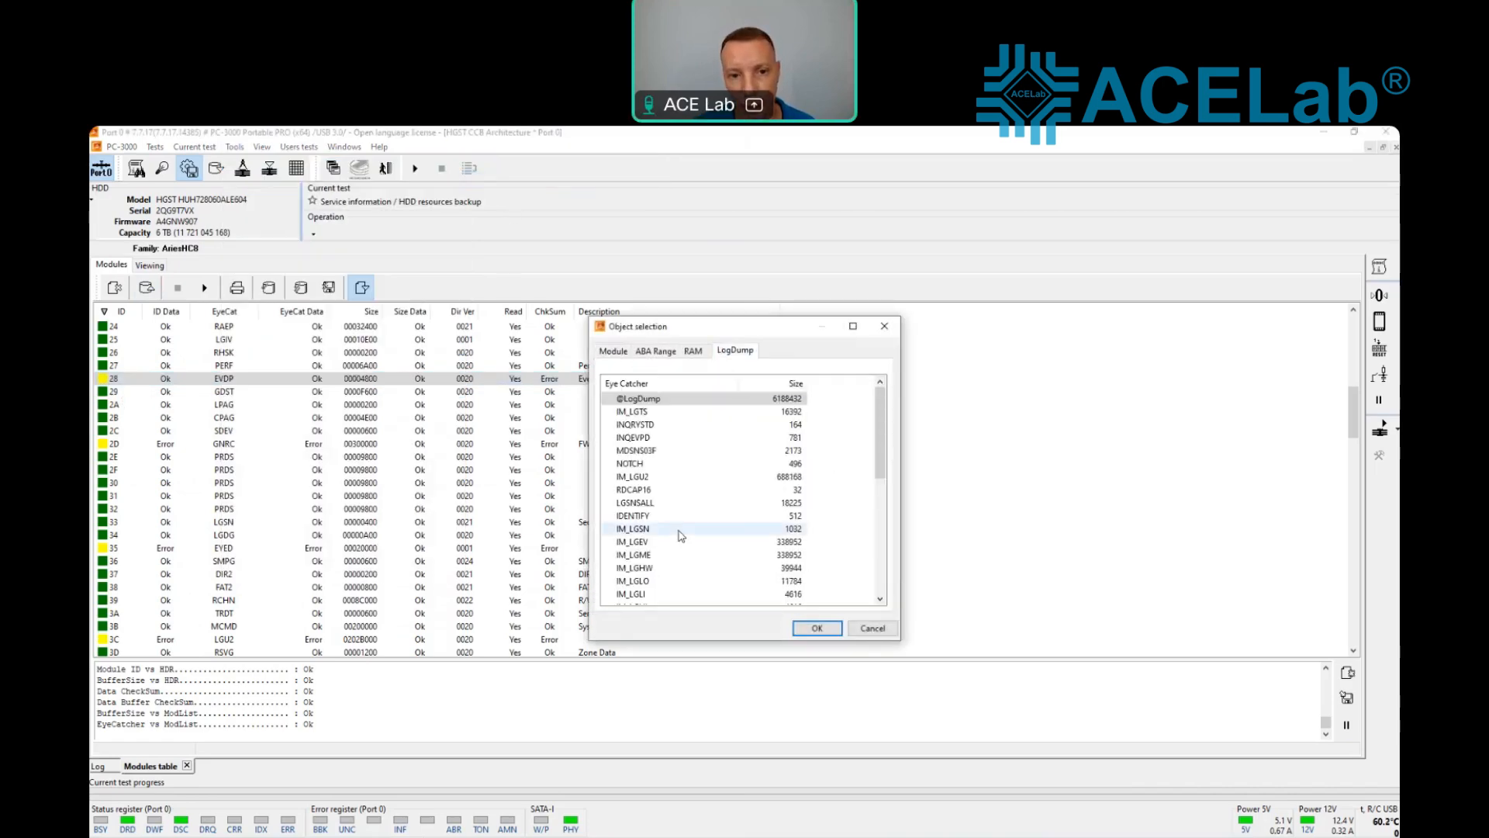
double_click(632, 412)
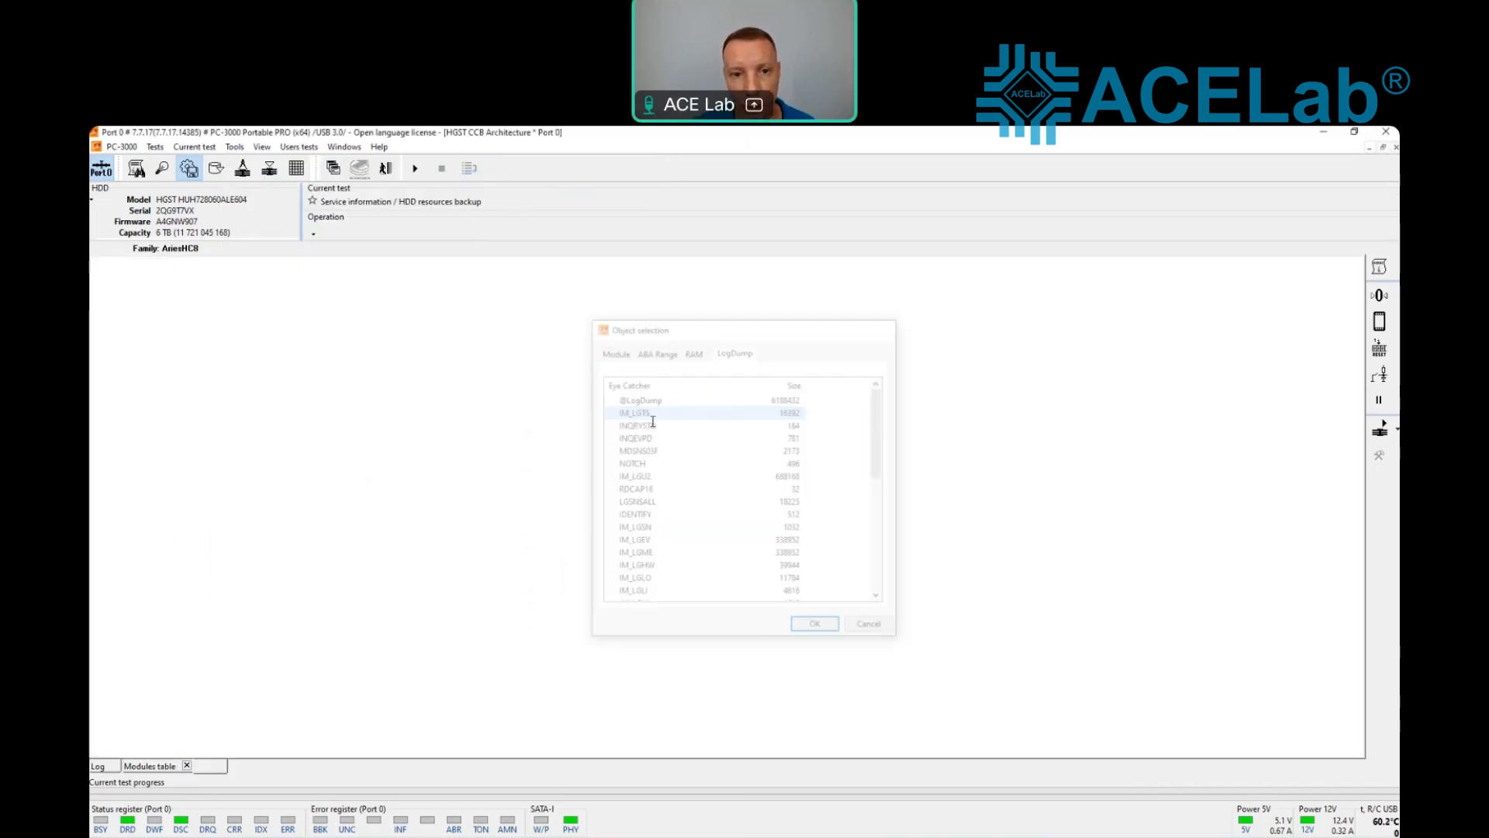
click(104, 287)
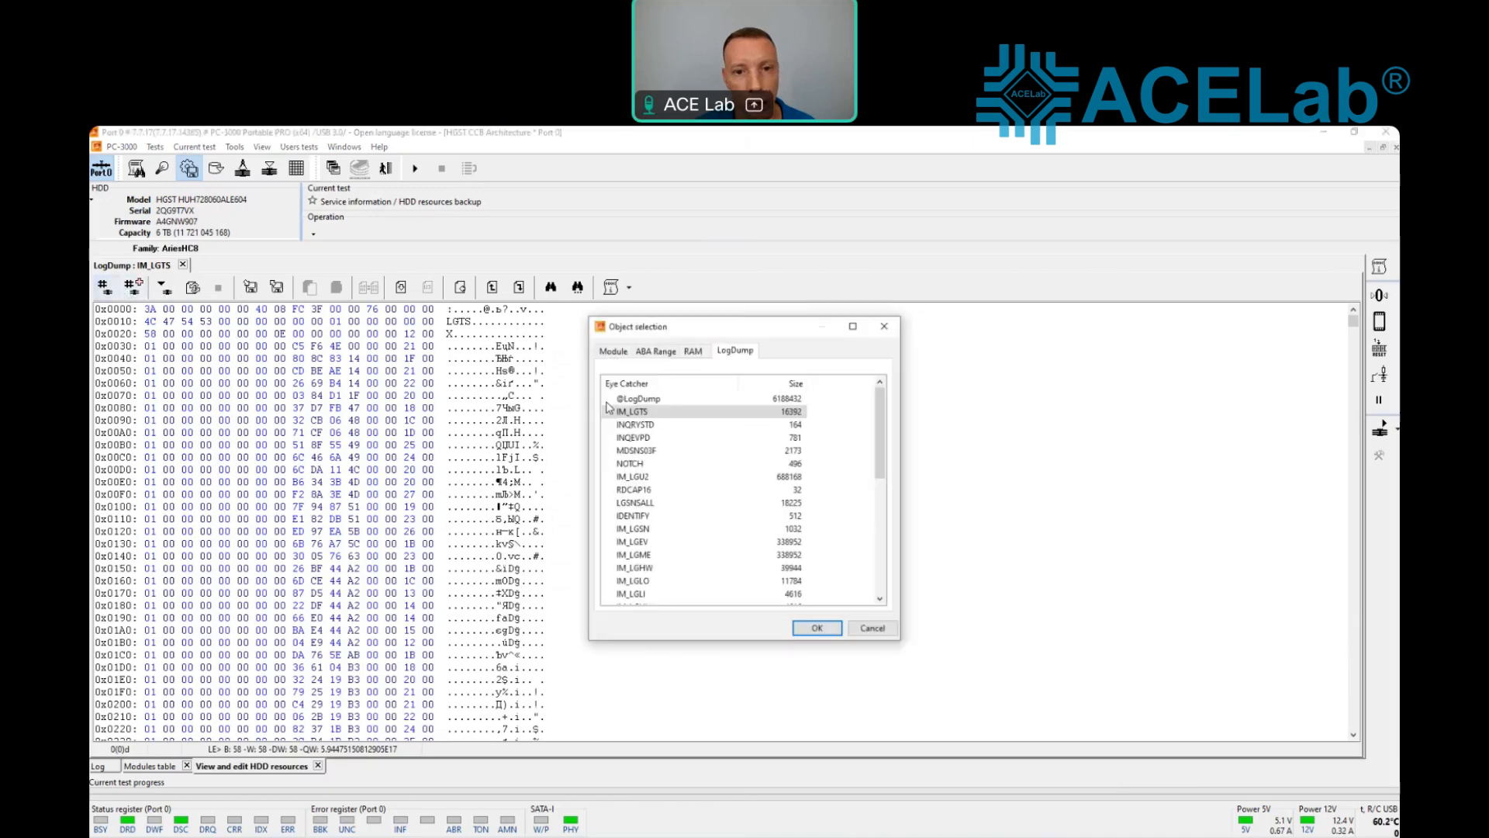
double_click(634, 439)
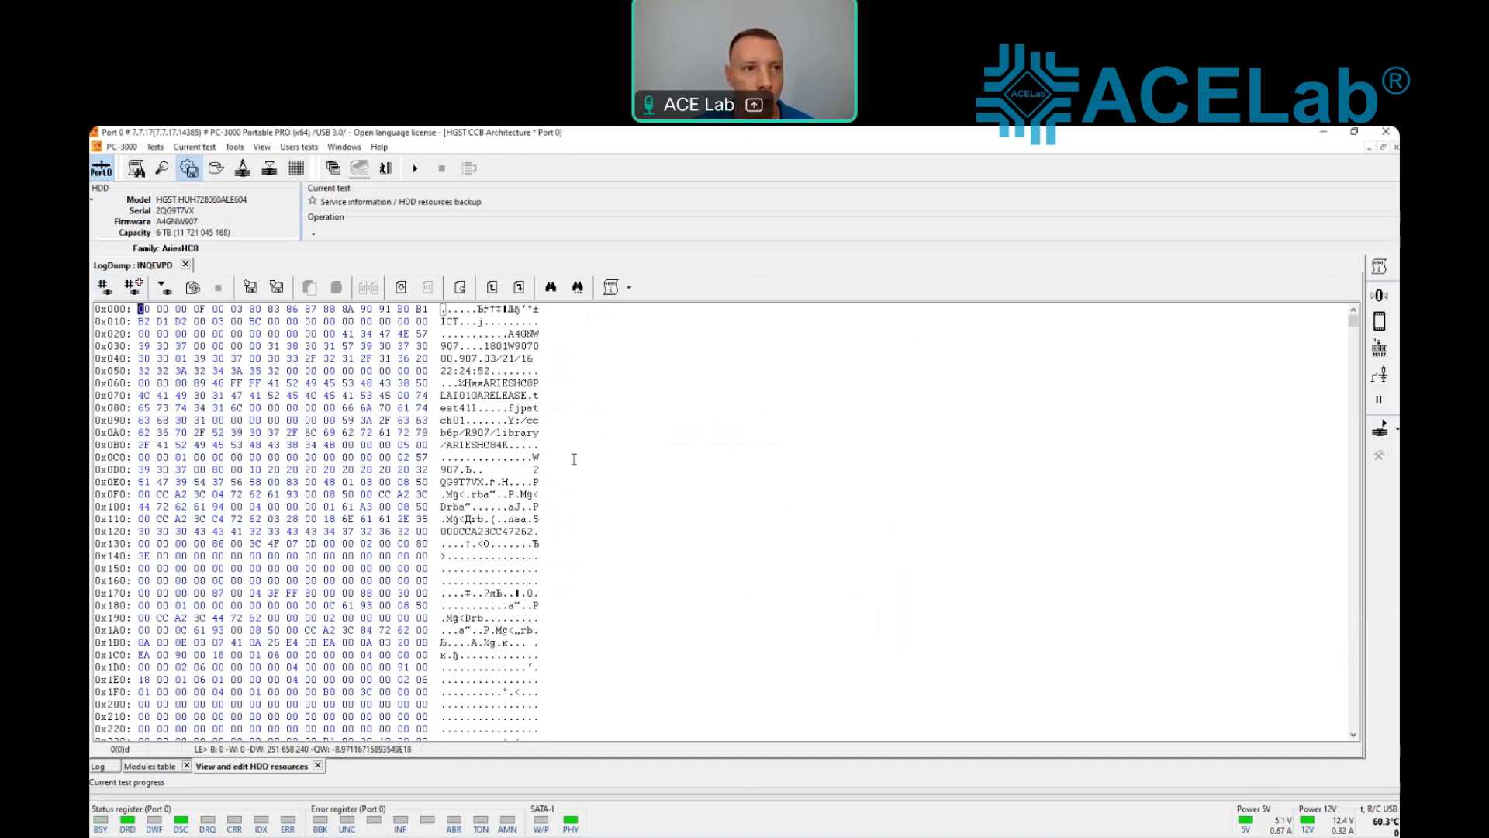
Step: Try replacing head 03 with 02 in the RAM head map, and discard the edit
click(155, 152)
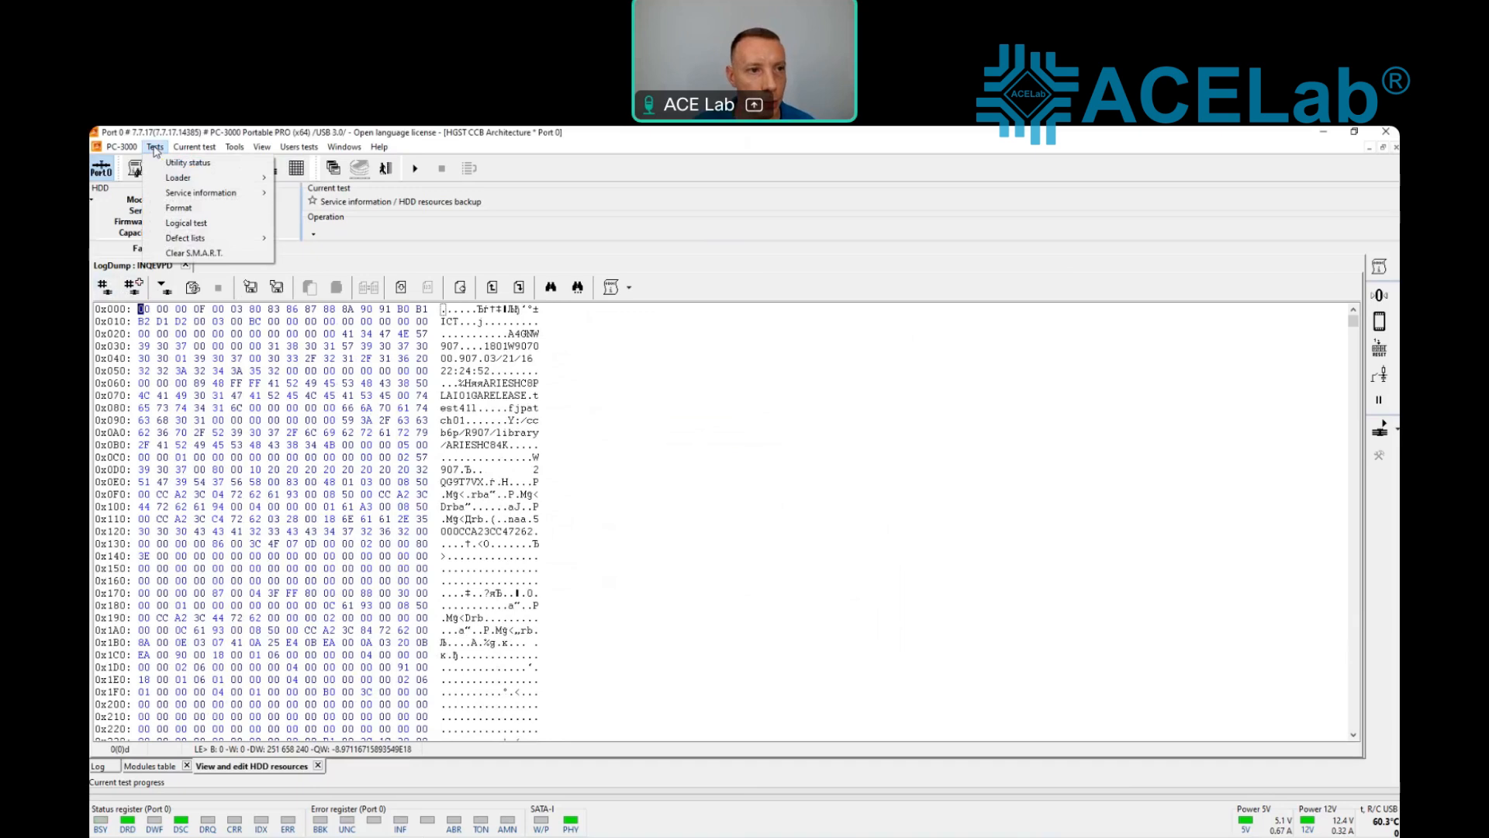
mouse_move(257, 192)
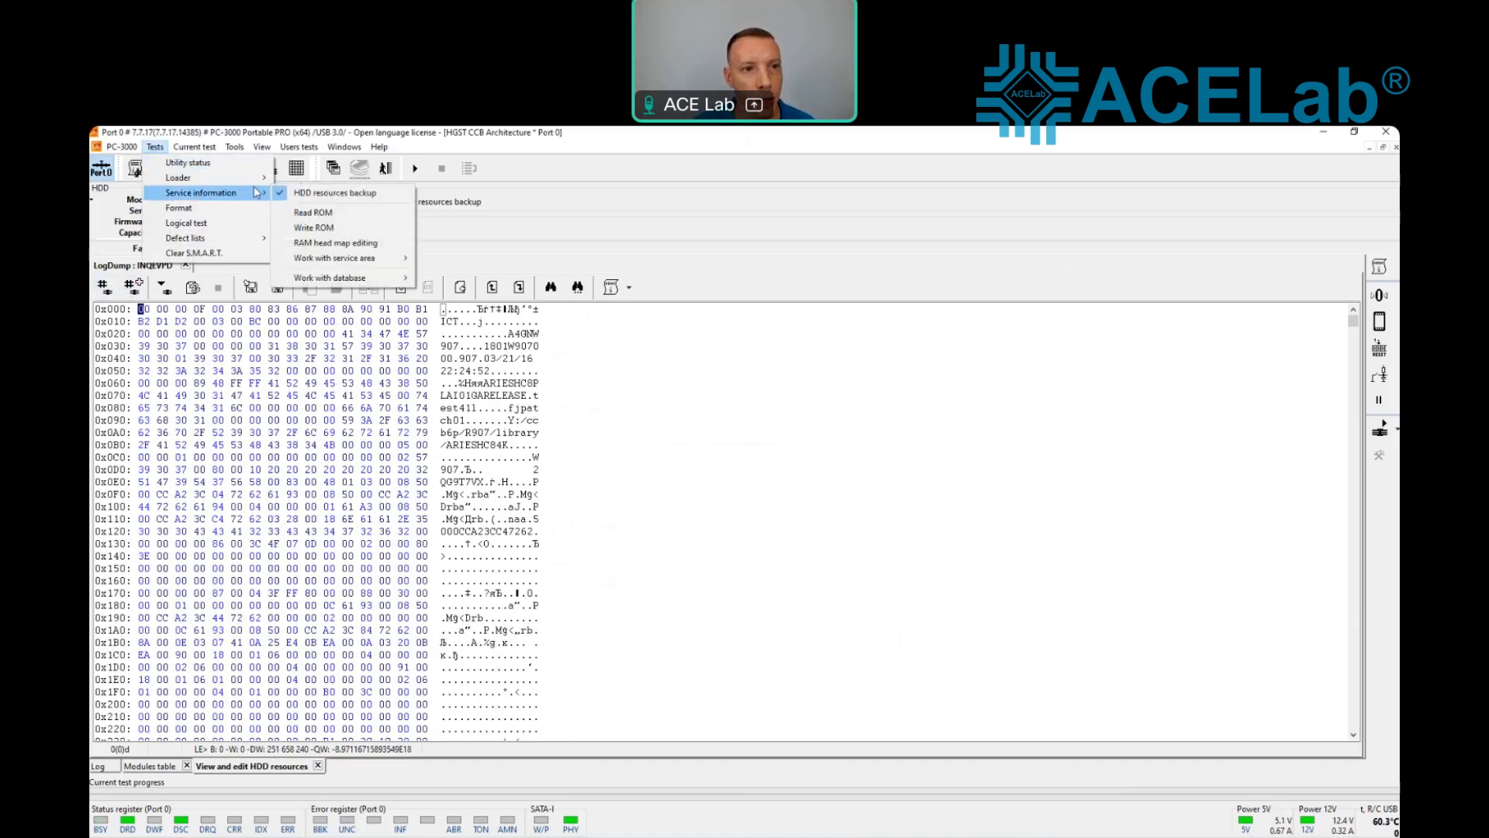
click(324, 243)
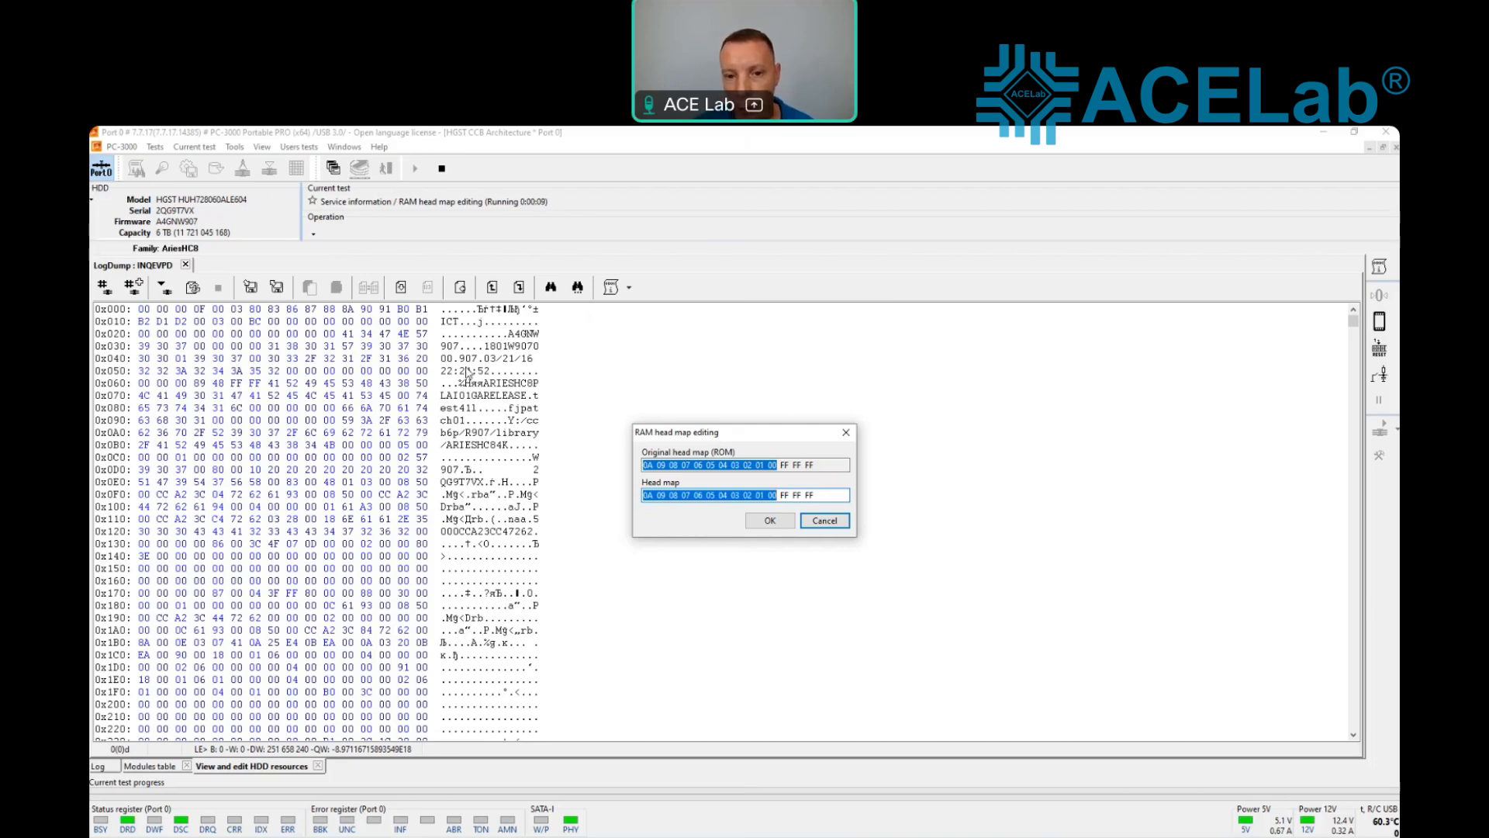
click(744, 493)
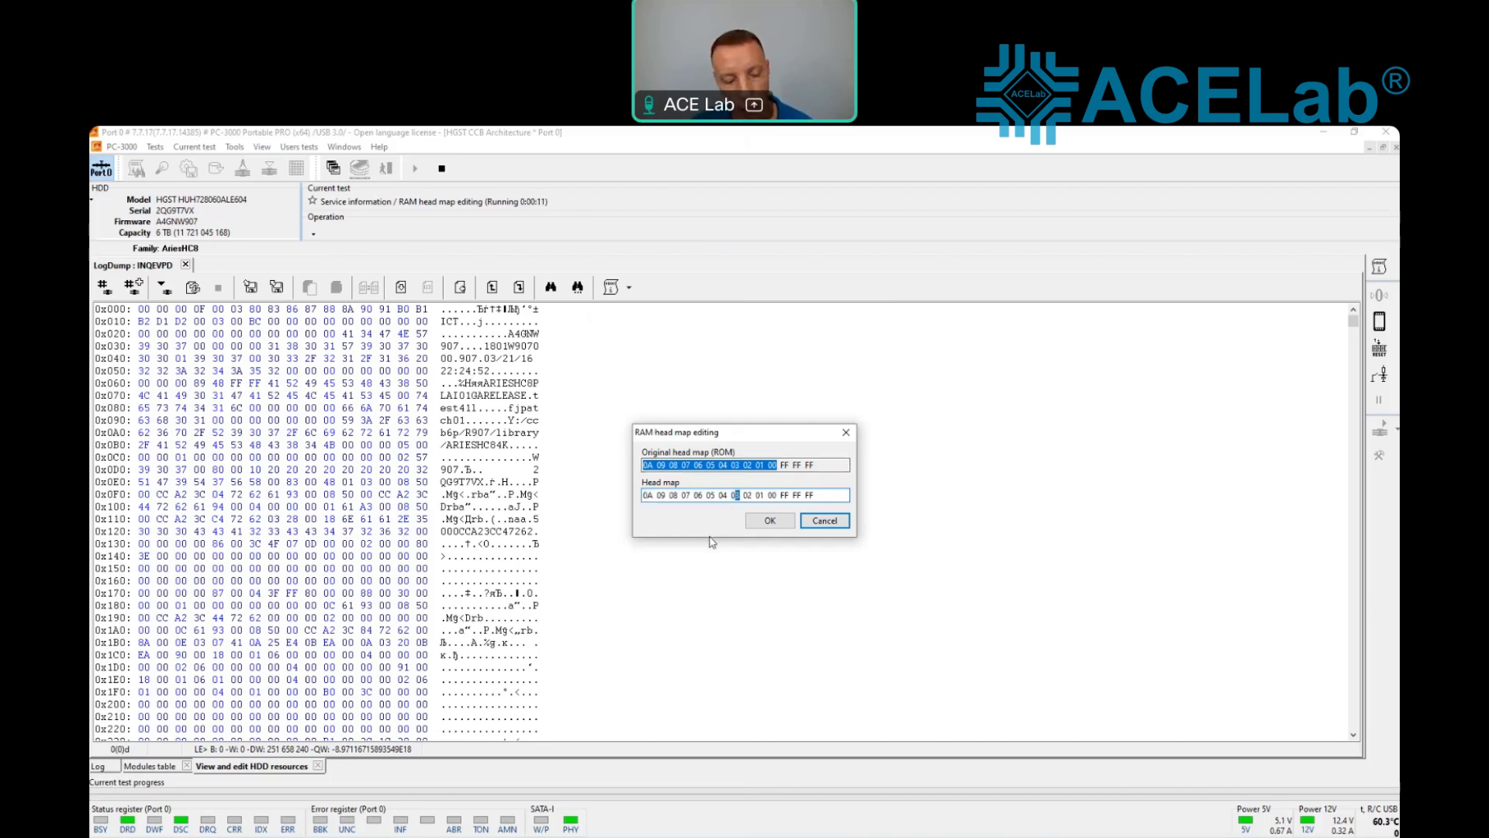
text(02)
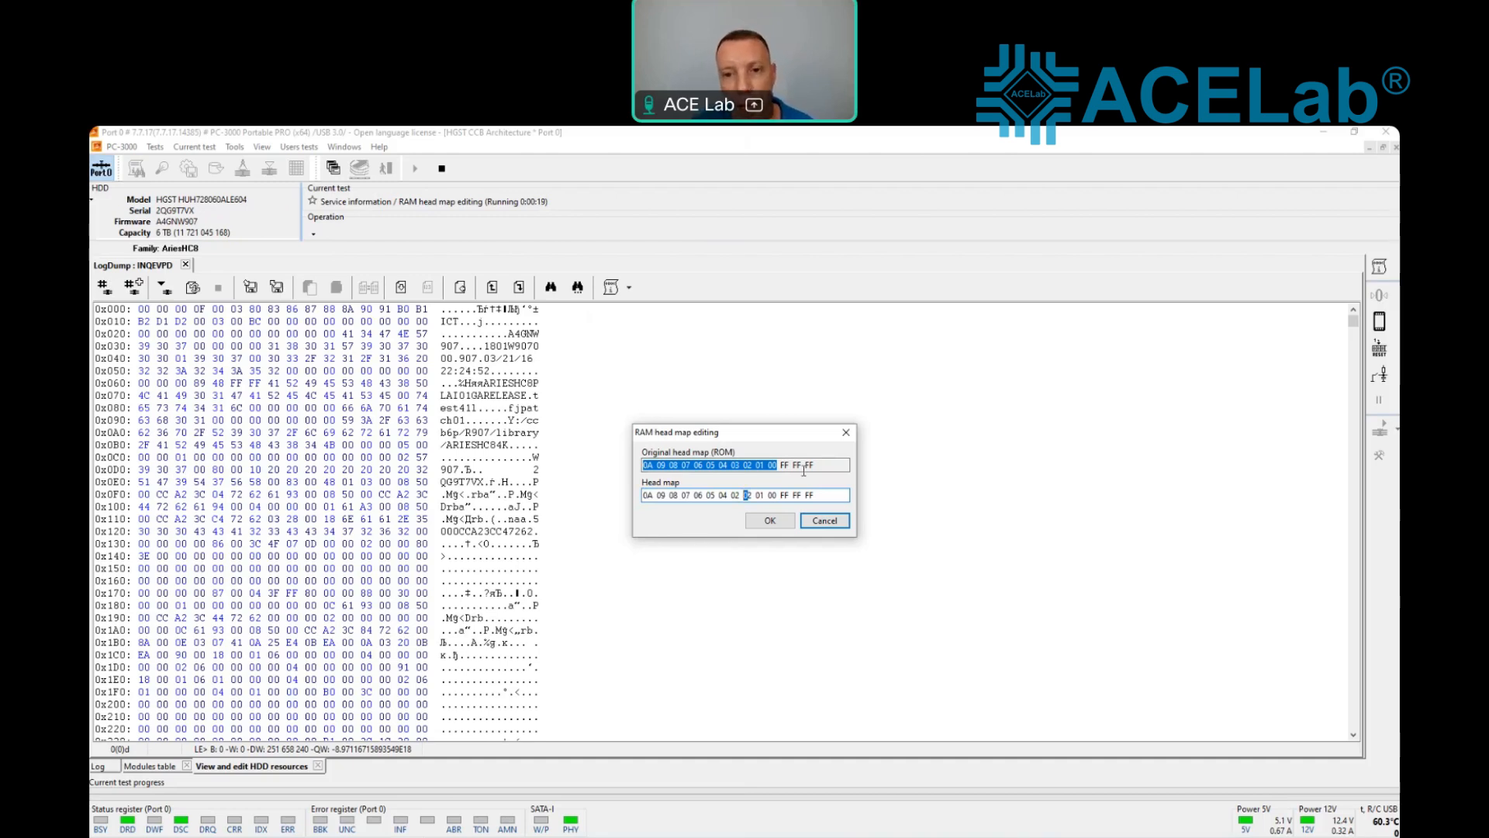
click(825, 520)
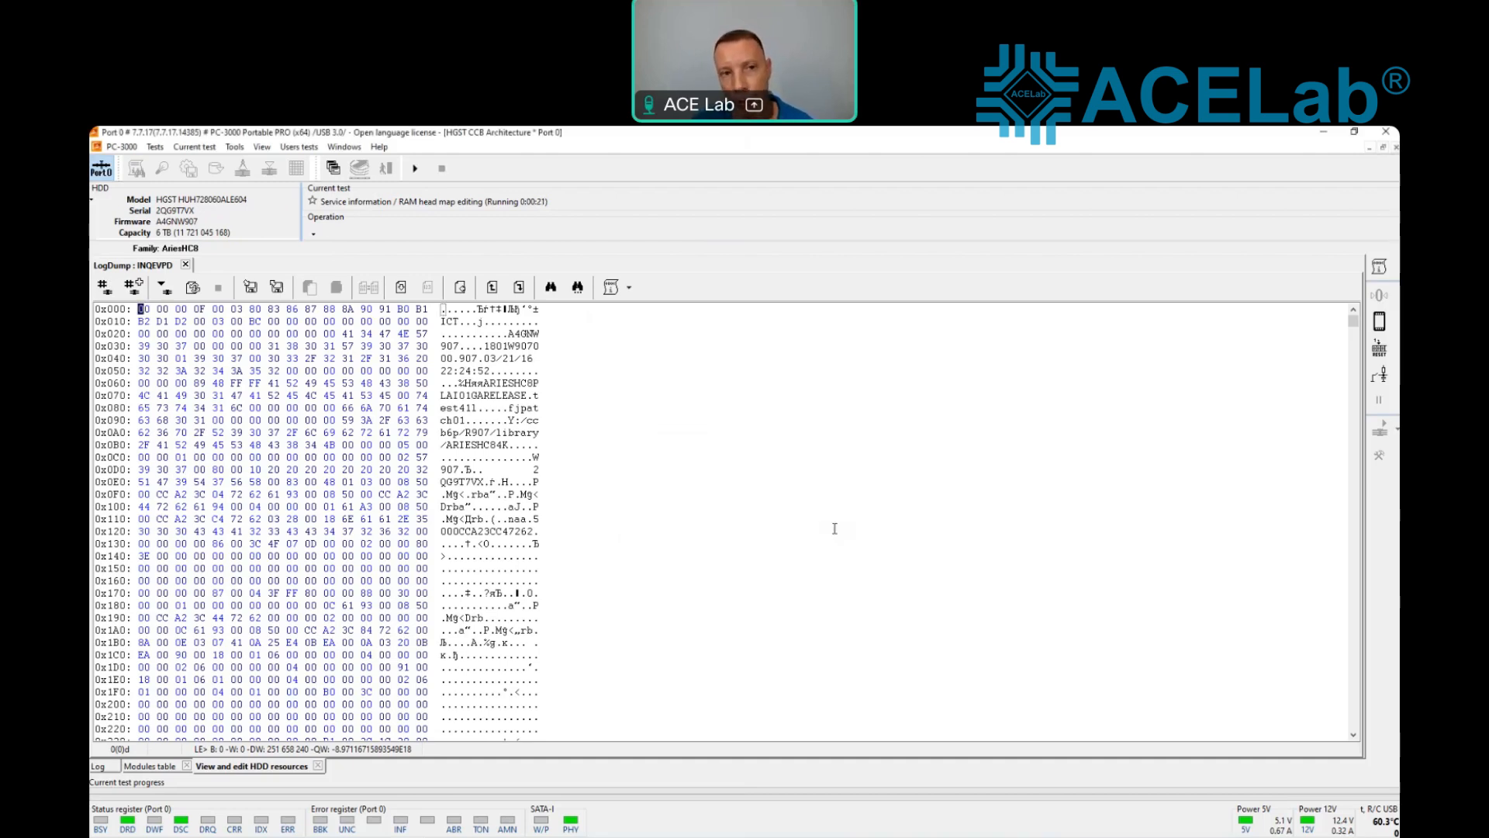
Step: Start a new Data Extractor task for the drive, storing its data in the folder L:\CCB
click(332, 168)
click(359, 206)
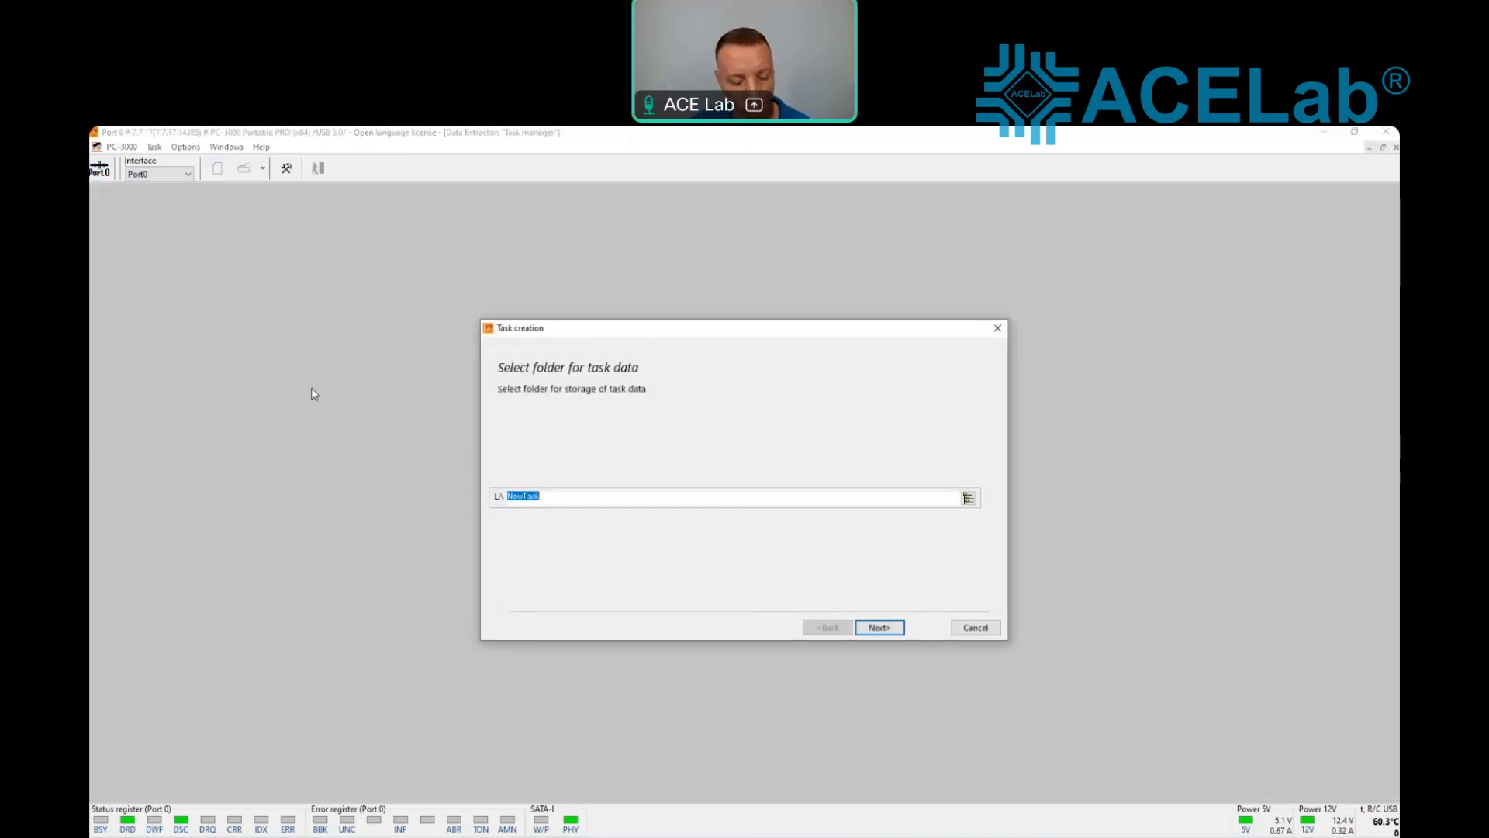
text(CCB)
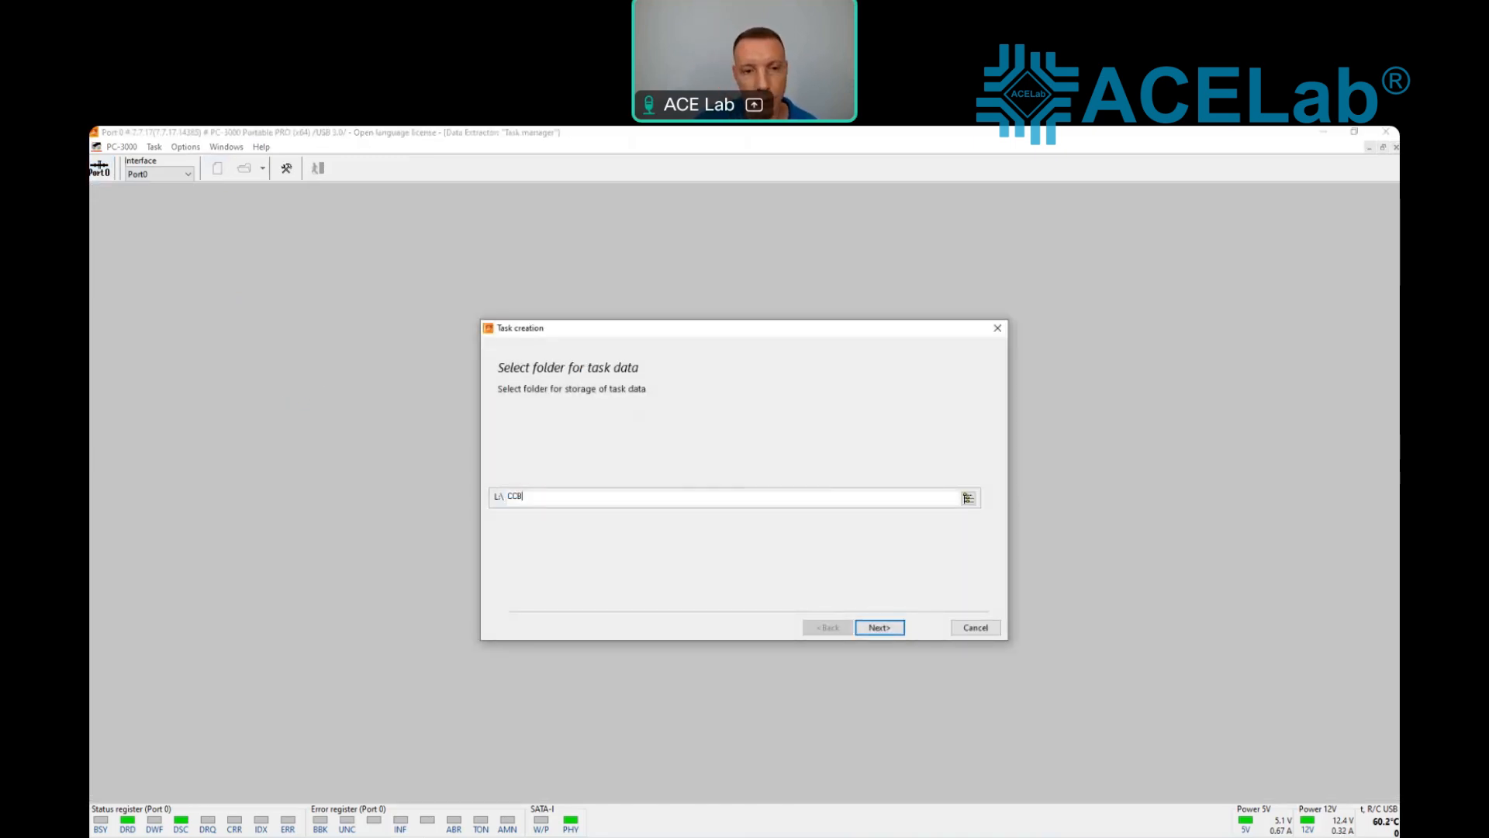
click(885, 630)
click(886, 632)
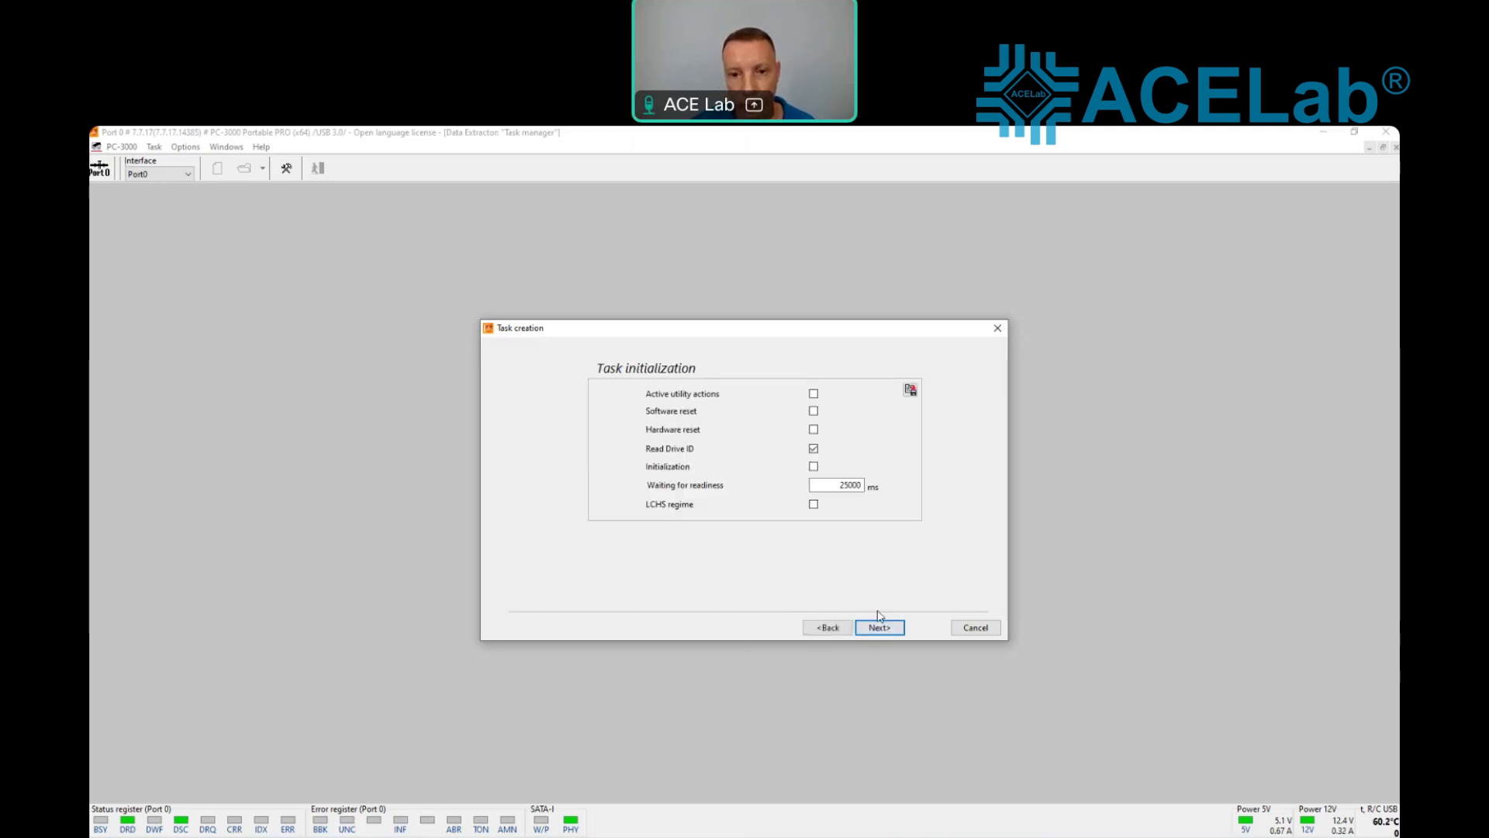
Step: Enable data copying for the task with File Image as destination, and open the task using the physical sector size
click(887, 631)
click(620, 413)
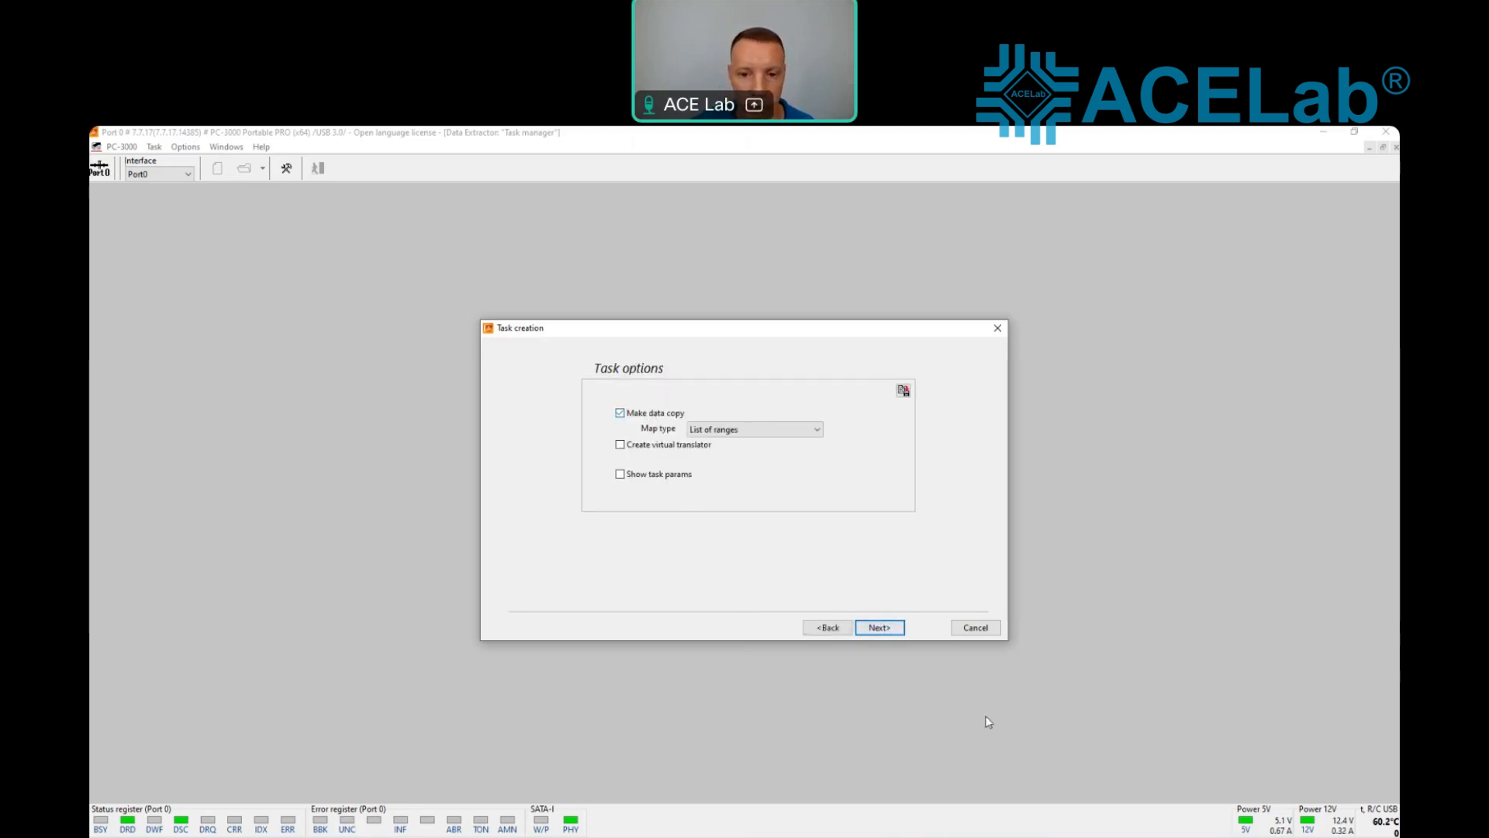
click(888, 630)
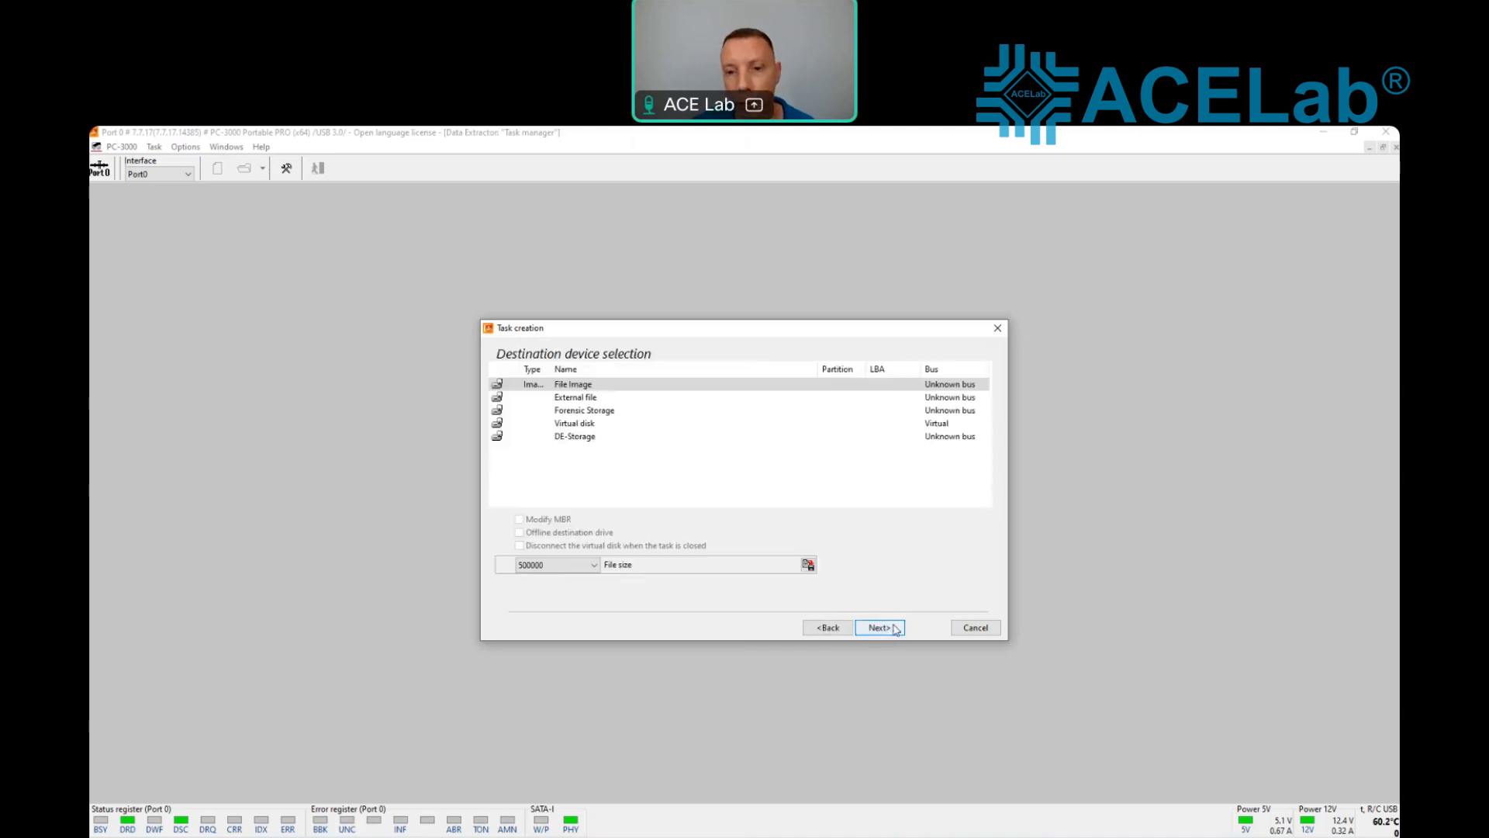
click(895, 630)
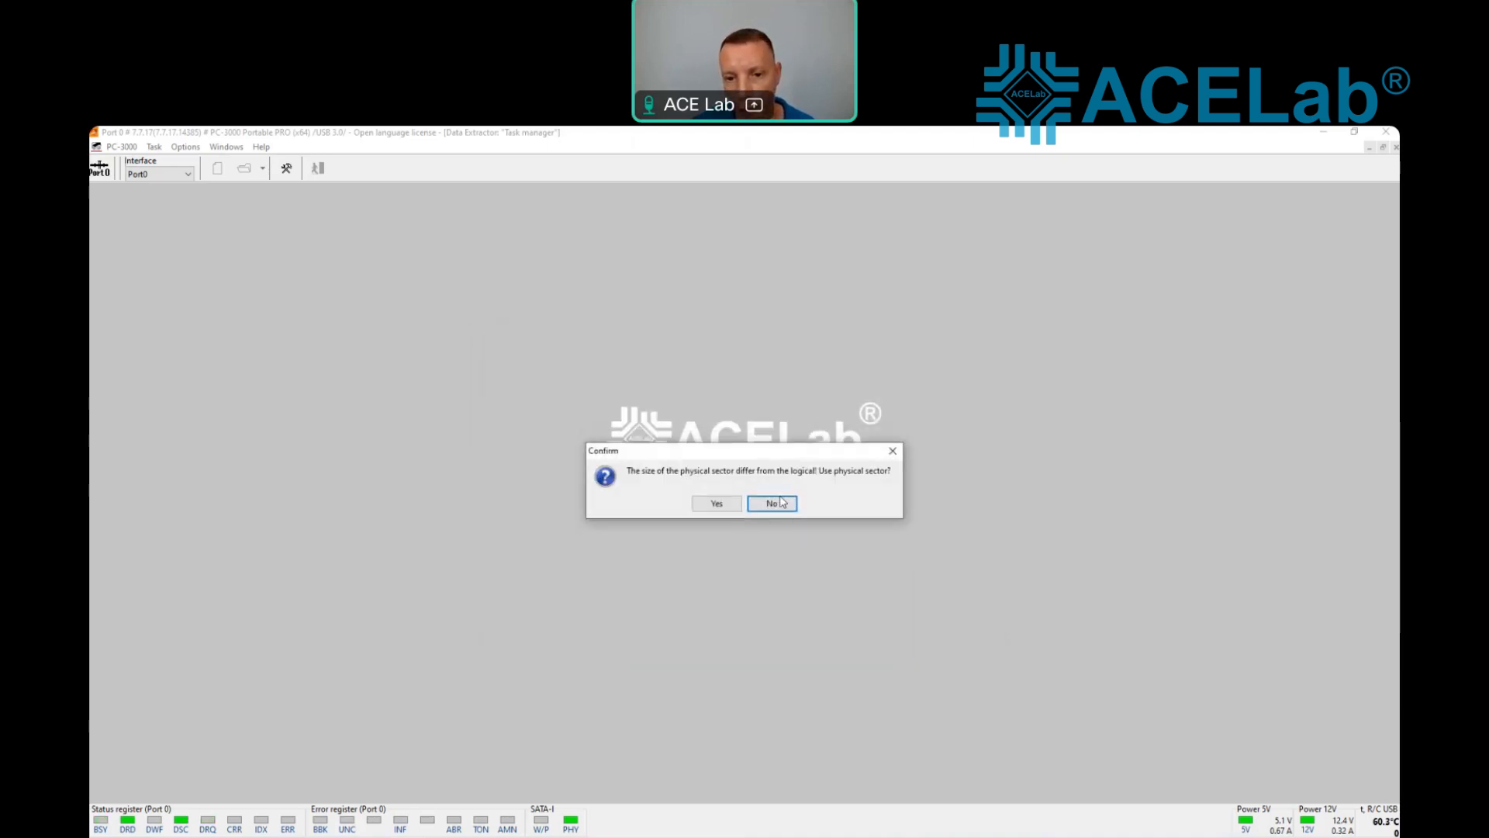
click(721, 504)
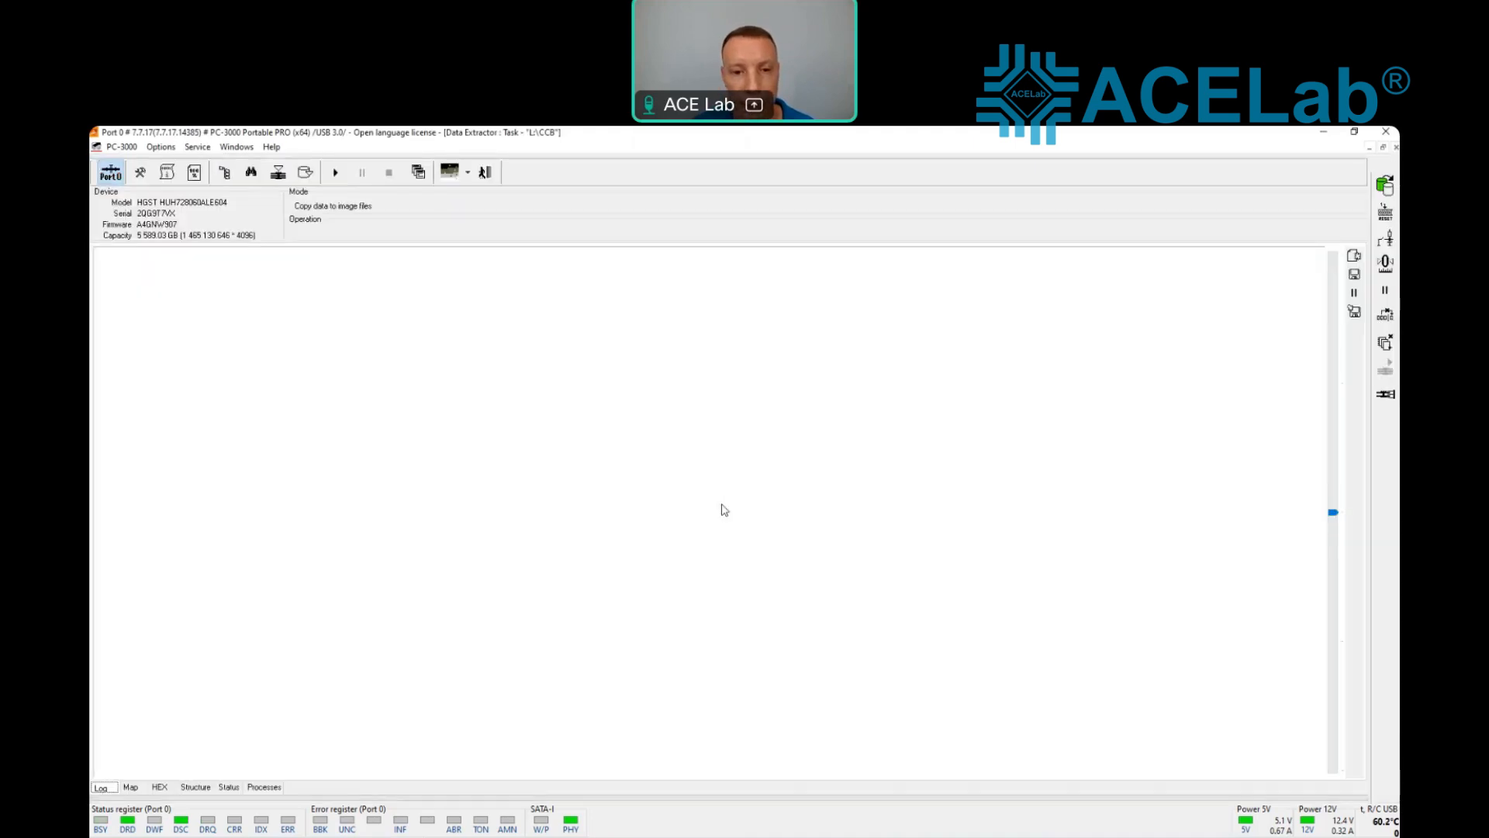
click(1386, 393)
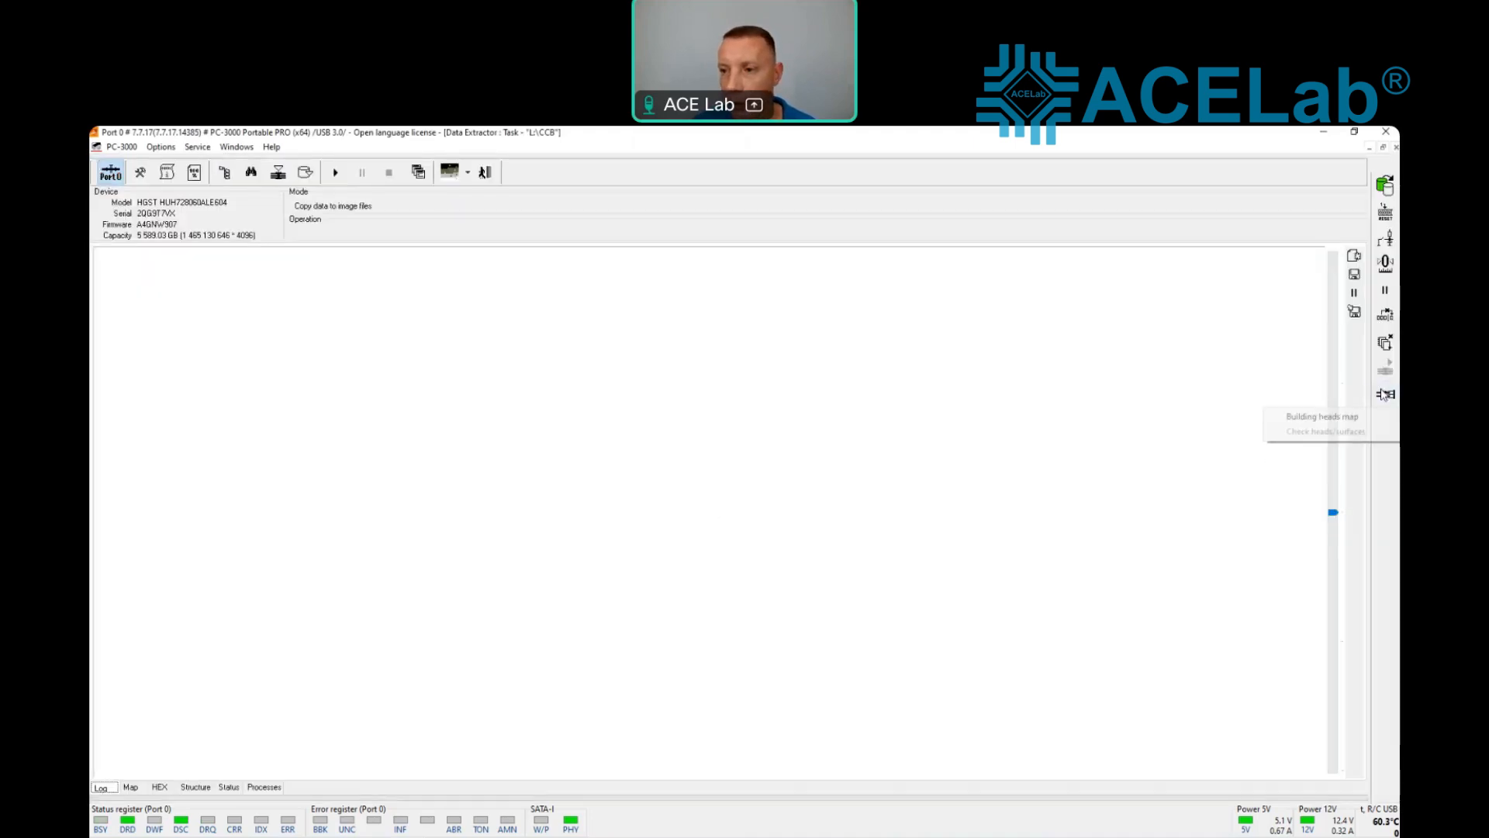
click(1323, 417)
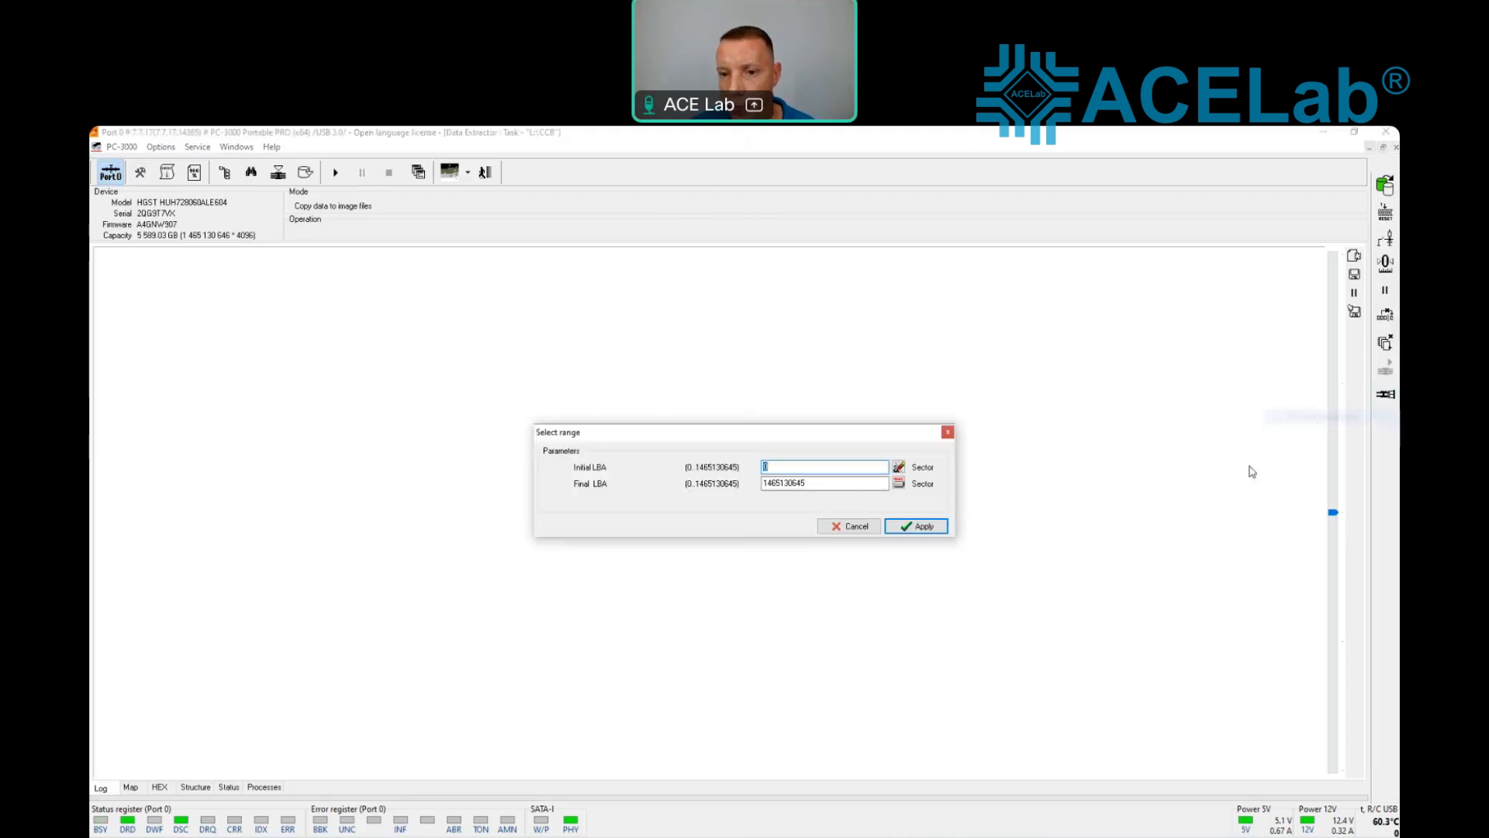
click(923, 527)
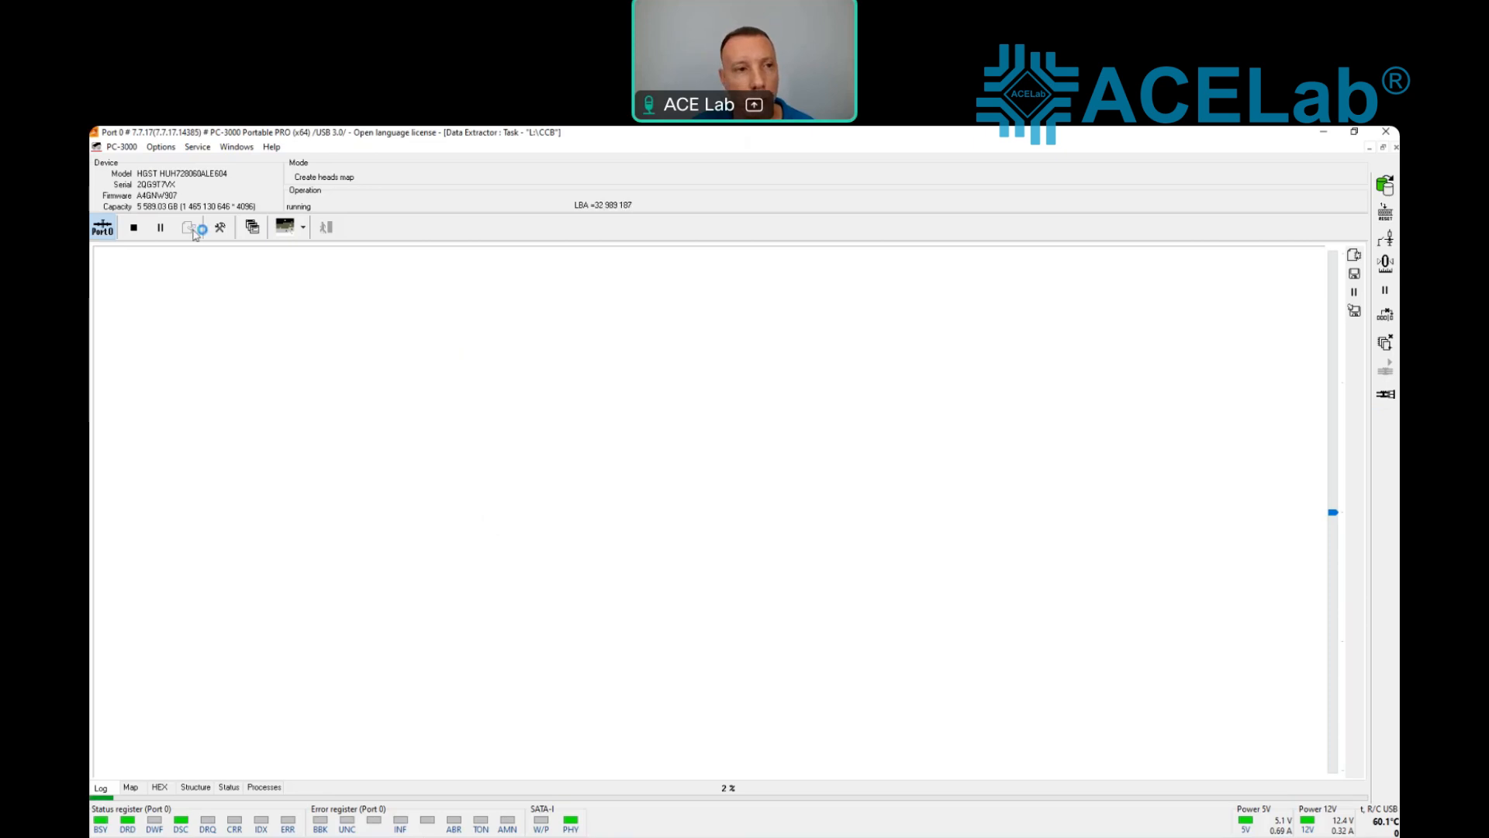
click(134, 228)
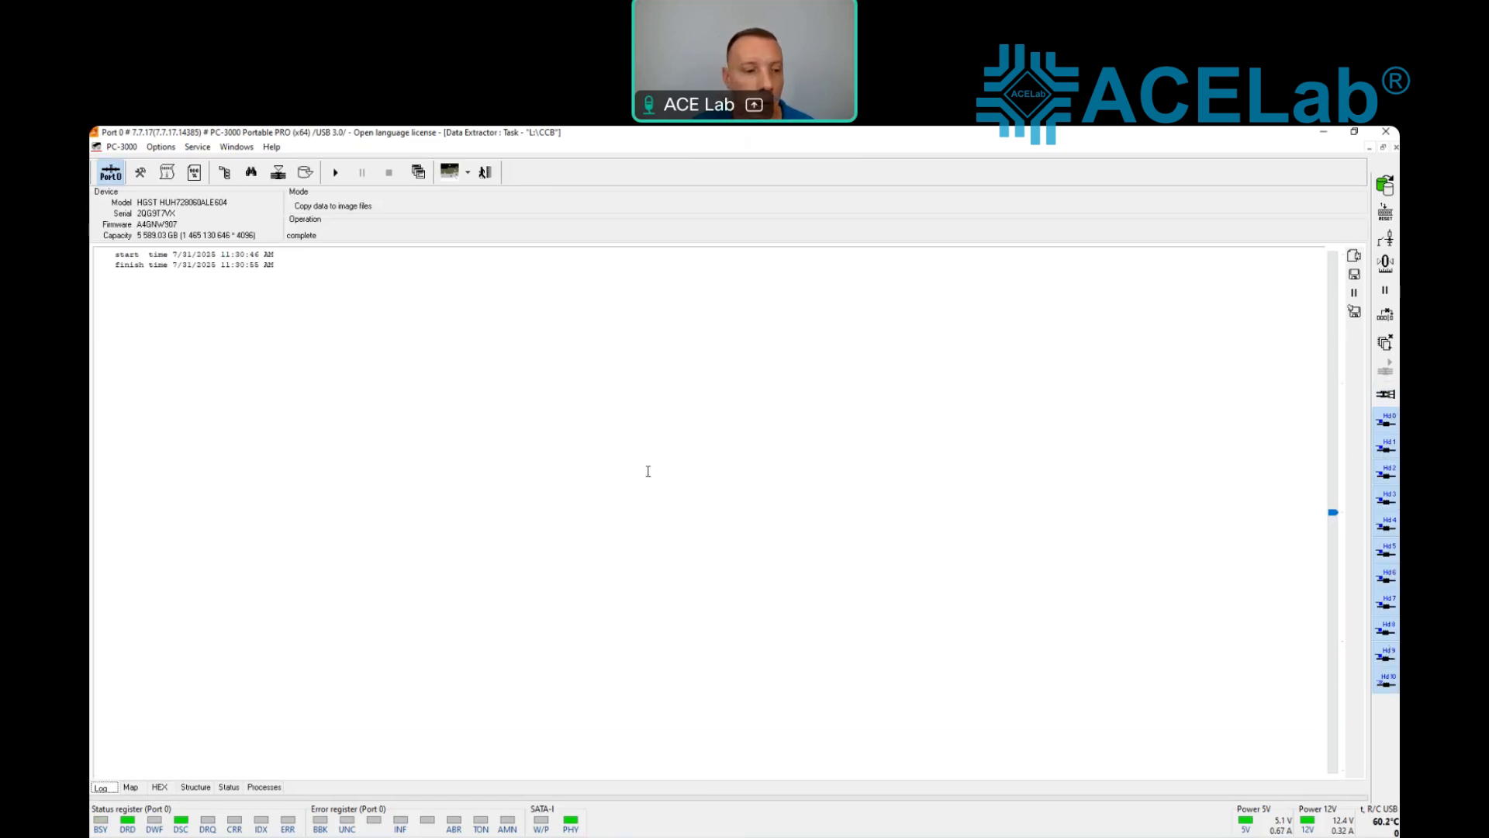
Step: Review the task's command to read, error handling and loss of readiness parameters, and close them without changes
click(140, 174)
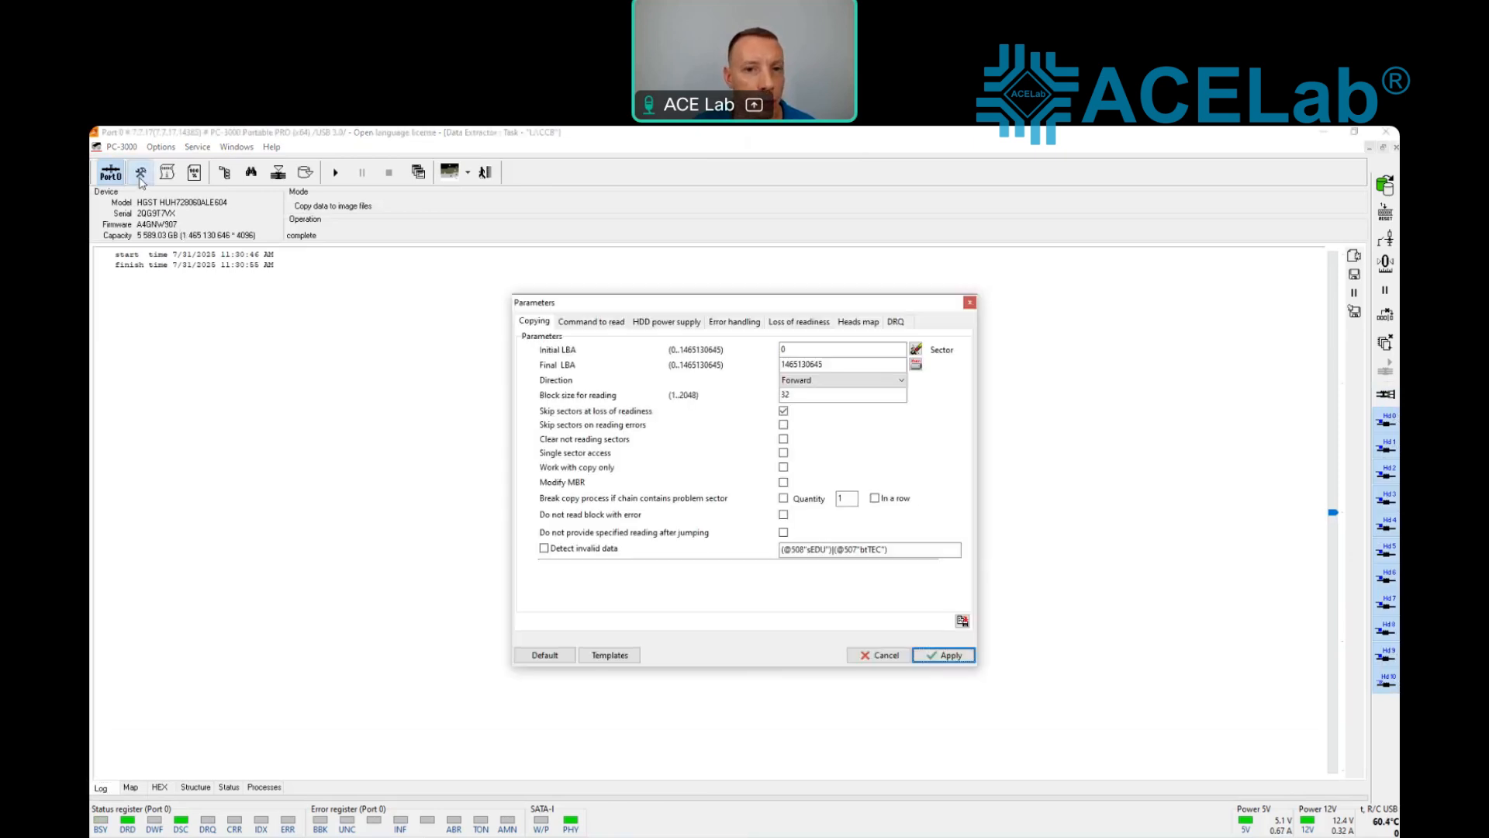
click(605, 325)
click(715, 324)
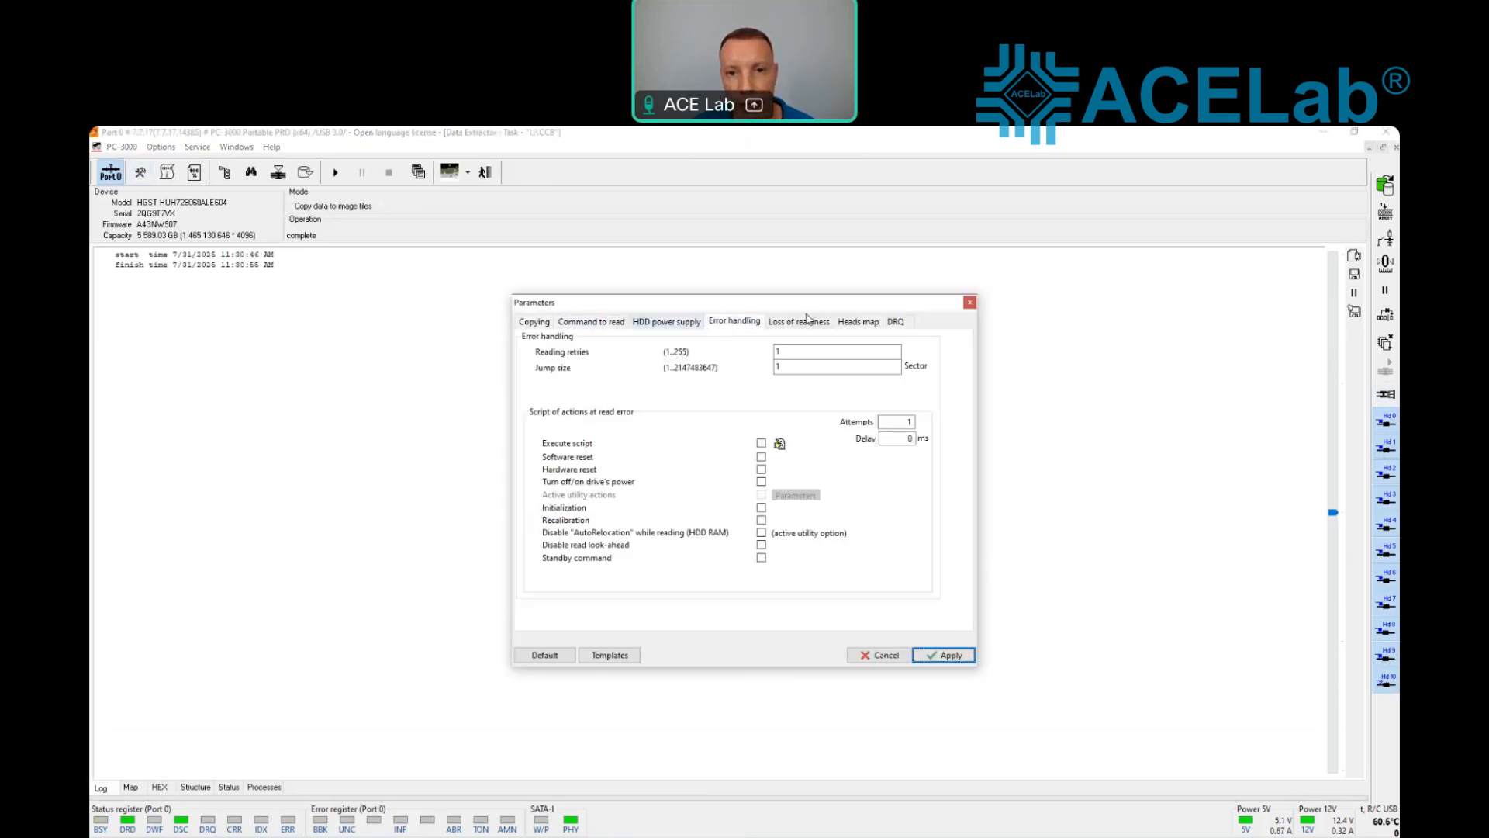
click(810, 322)
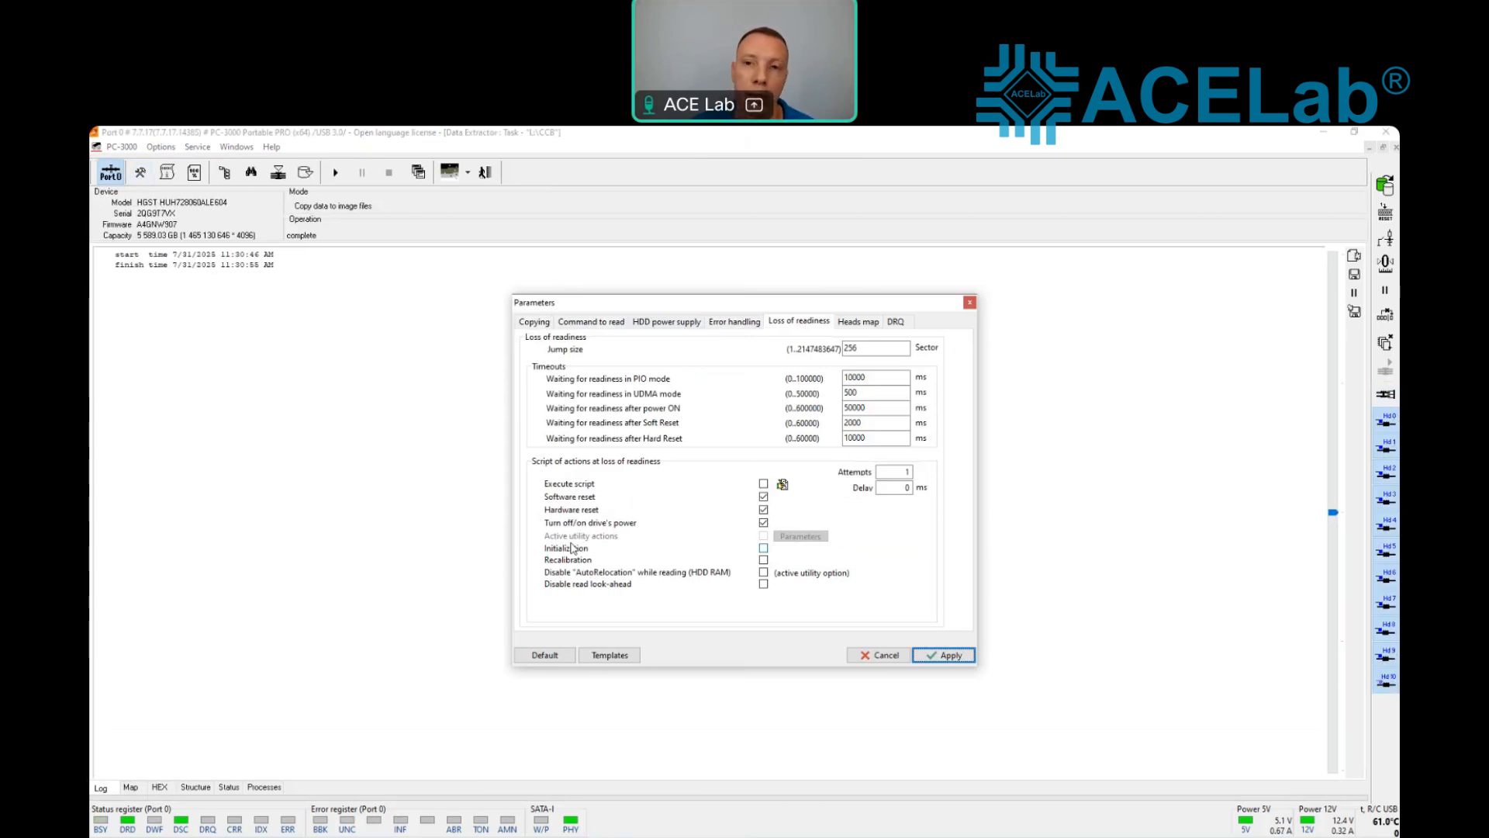
click(970, 303)
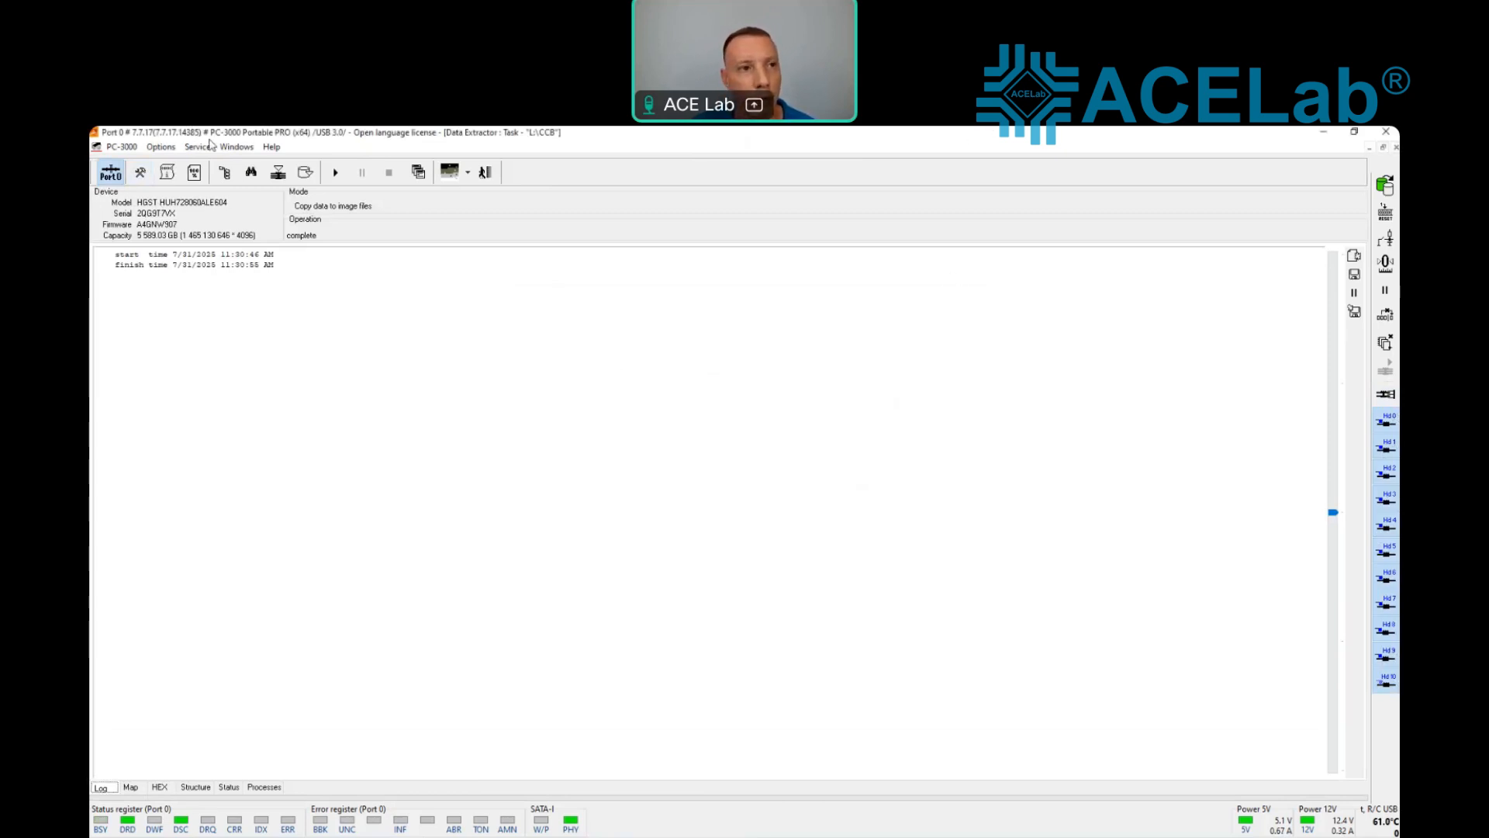
Step: Switch back to the HGST CCB utility and examine the PSID lock state in its log
click(234, 149)
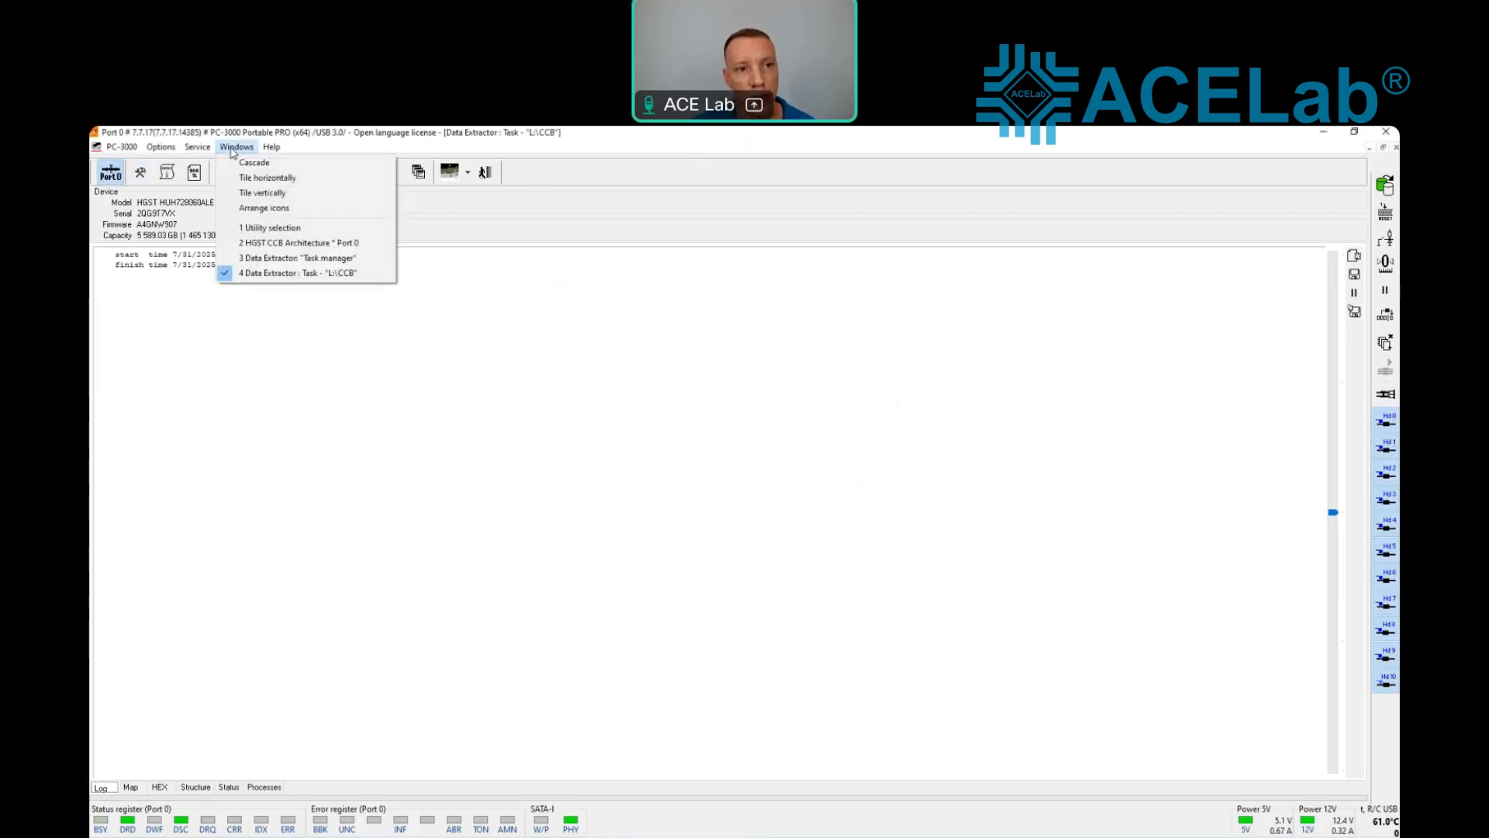
click(327, 243)
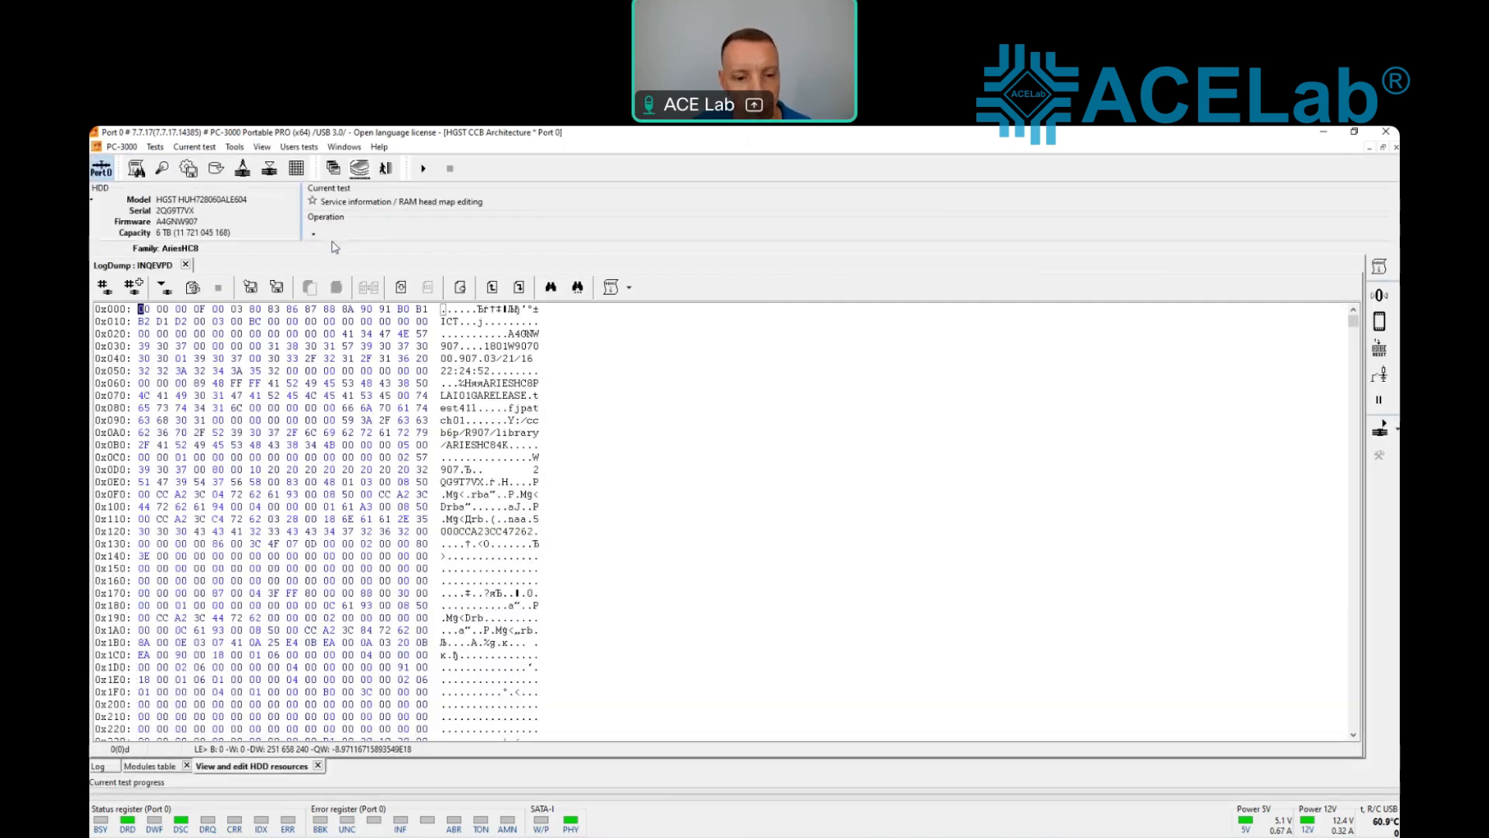
click(99, 766)
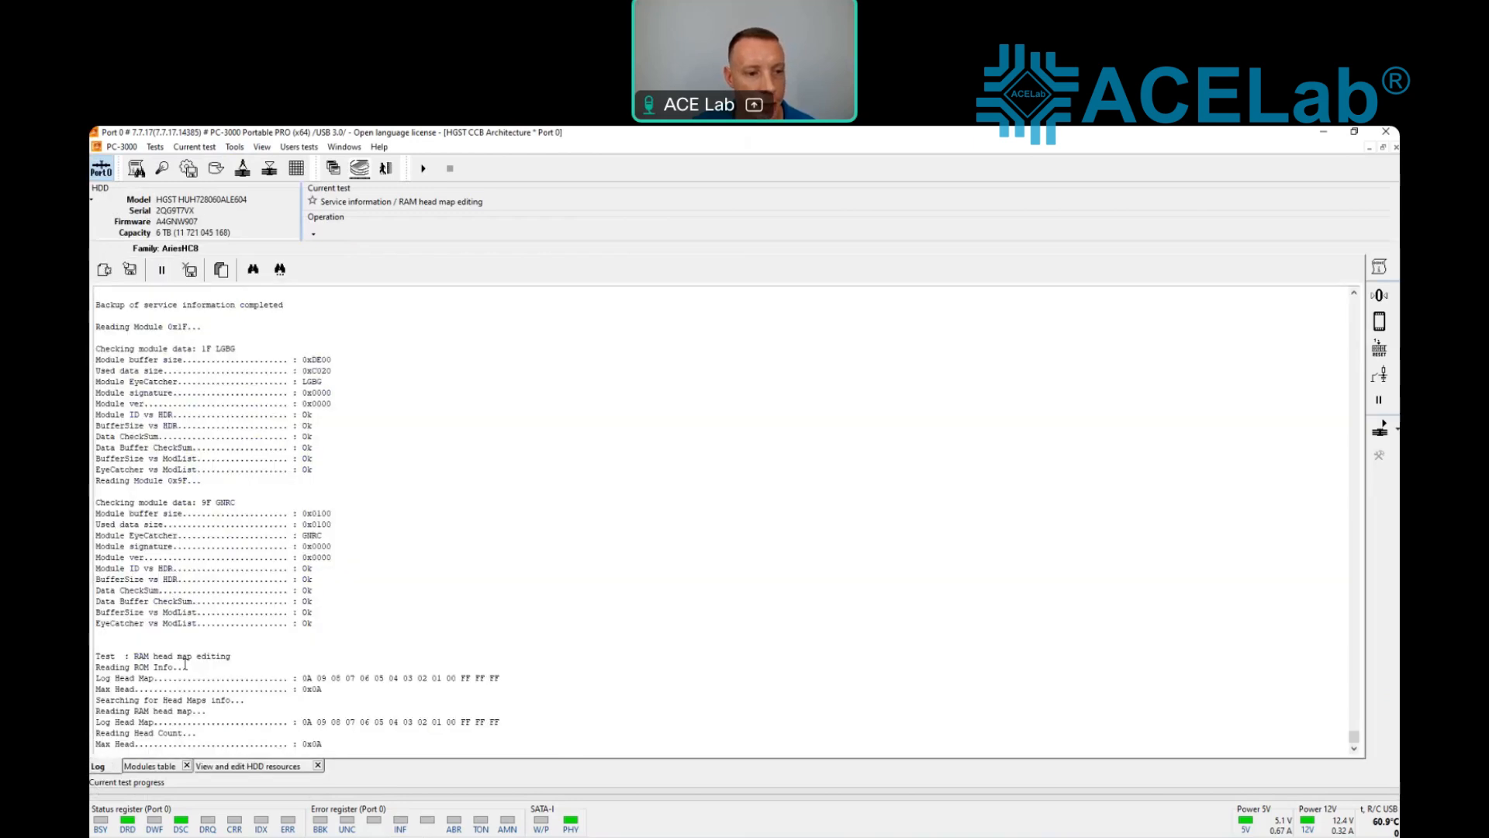
scroll(256, 601, up, 15)
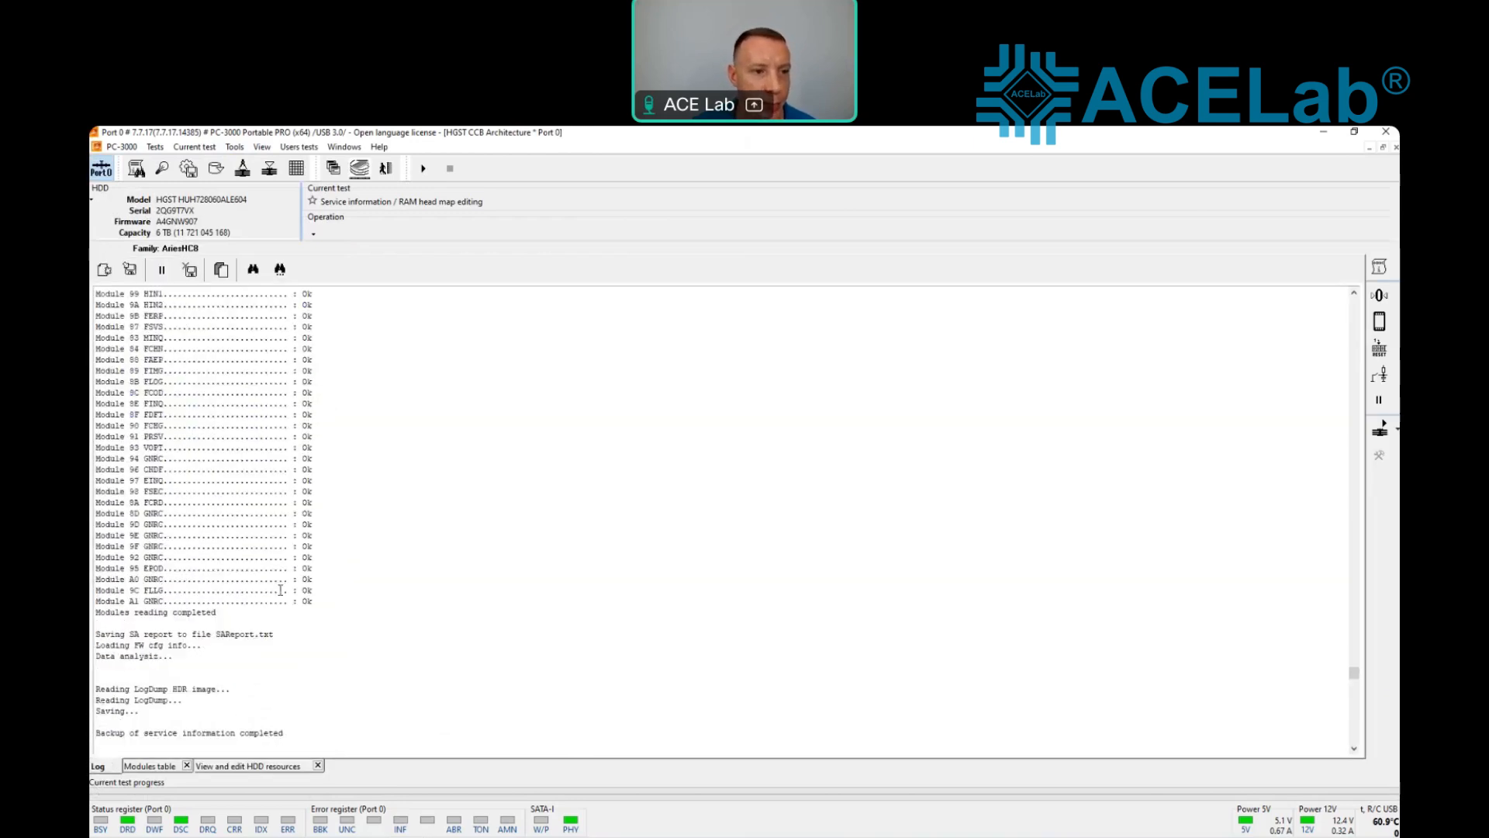
drag(1366, 485, 1363, 305)
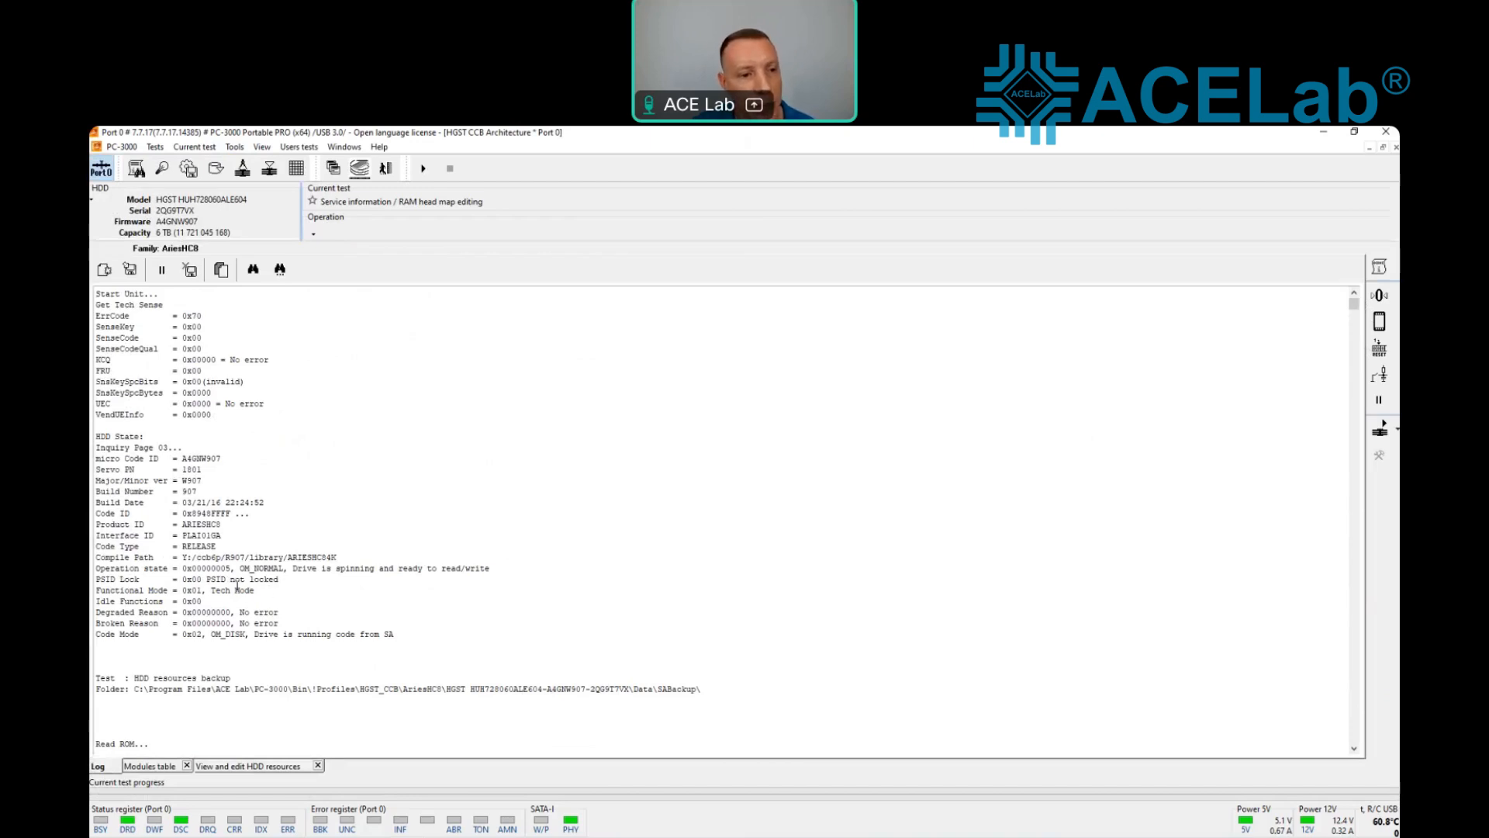
drag(203, 581, 277, 590)
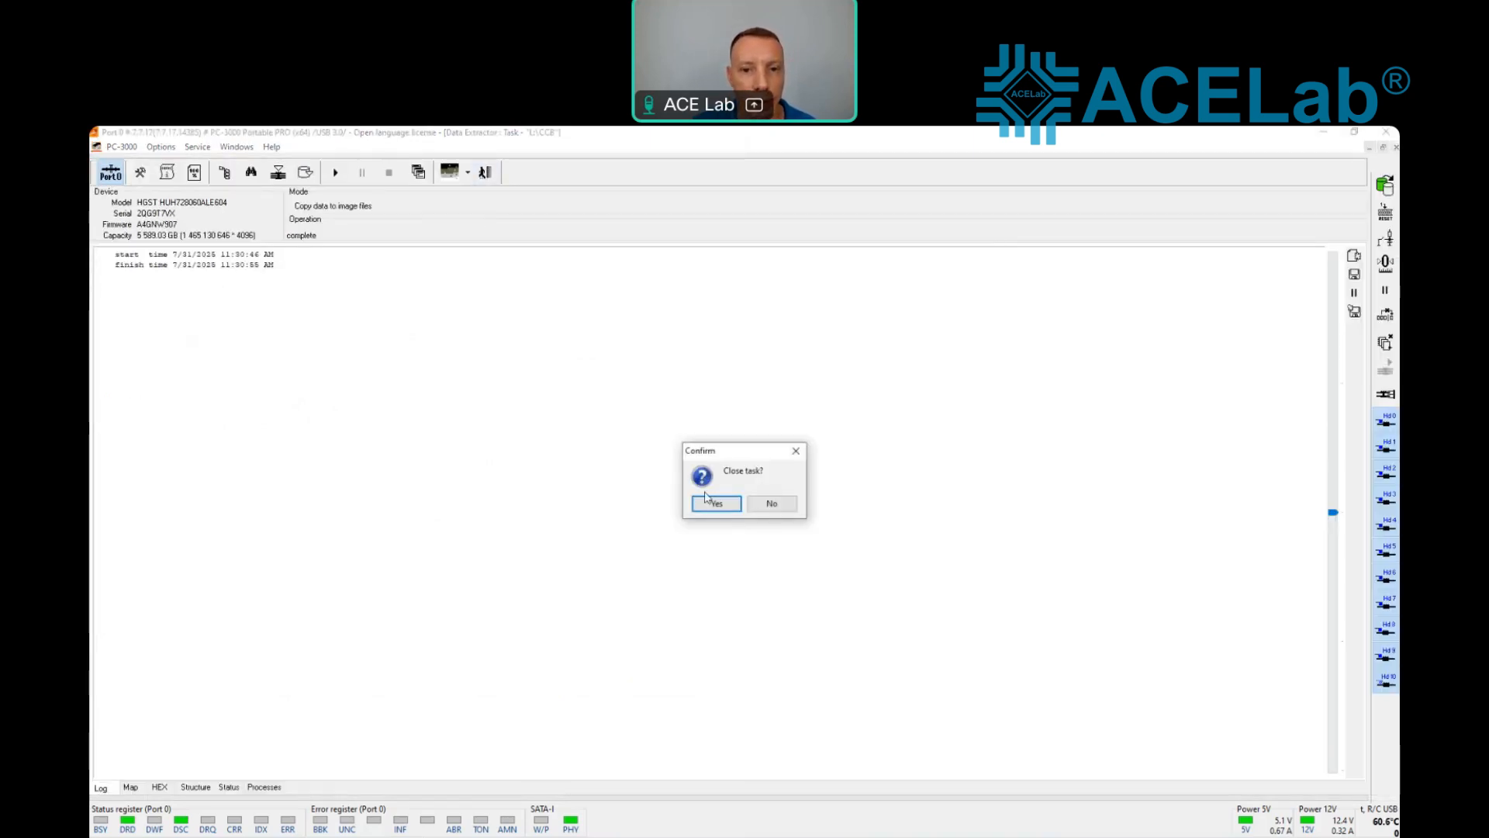
Step: Close the Data Extractor task and exit the HGST CCB Architecture utility
click(715, 504)
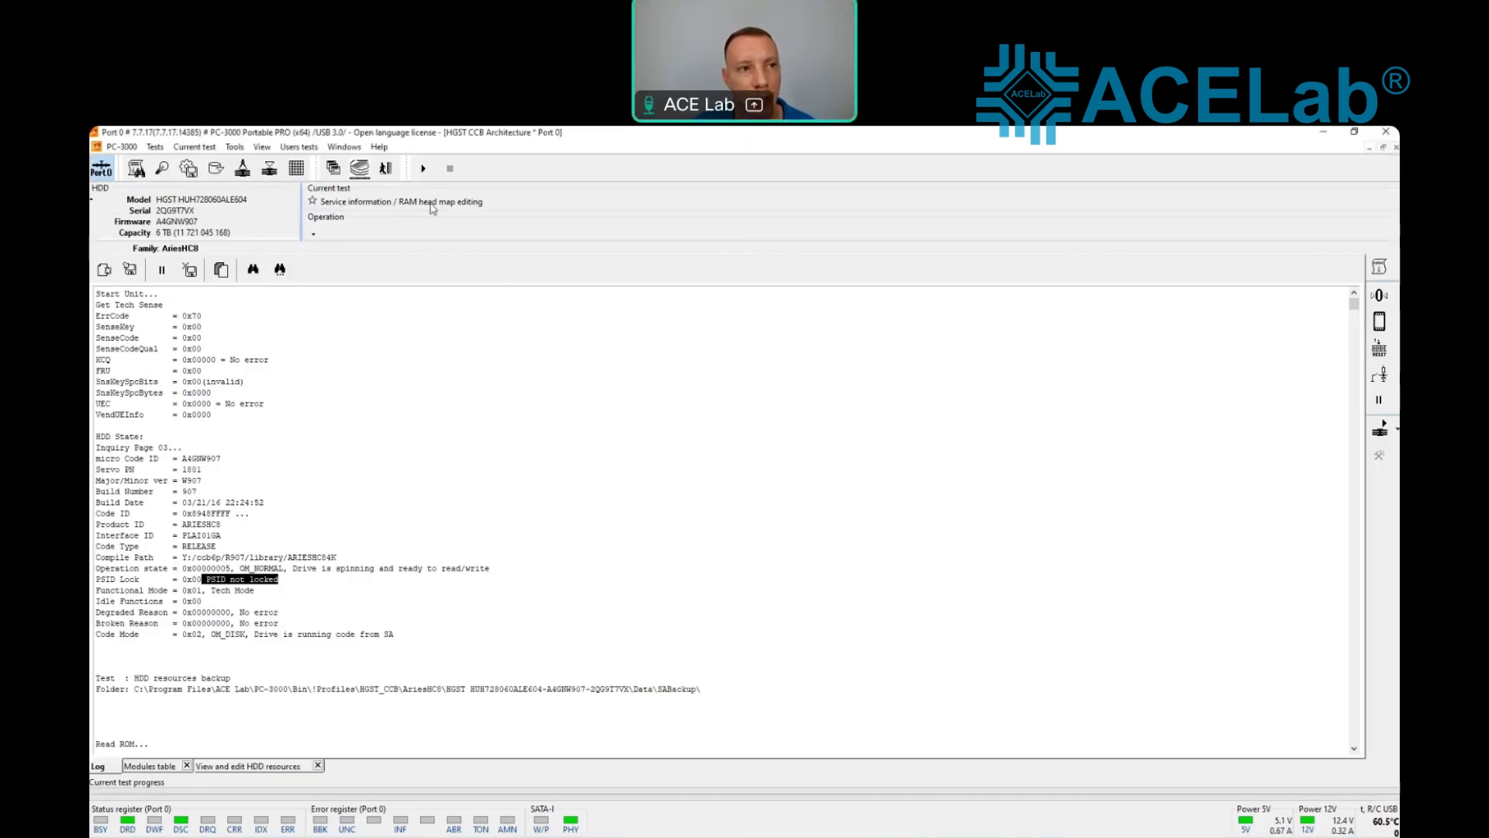
click(385, 168)
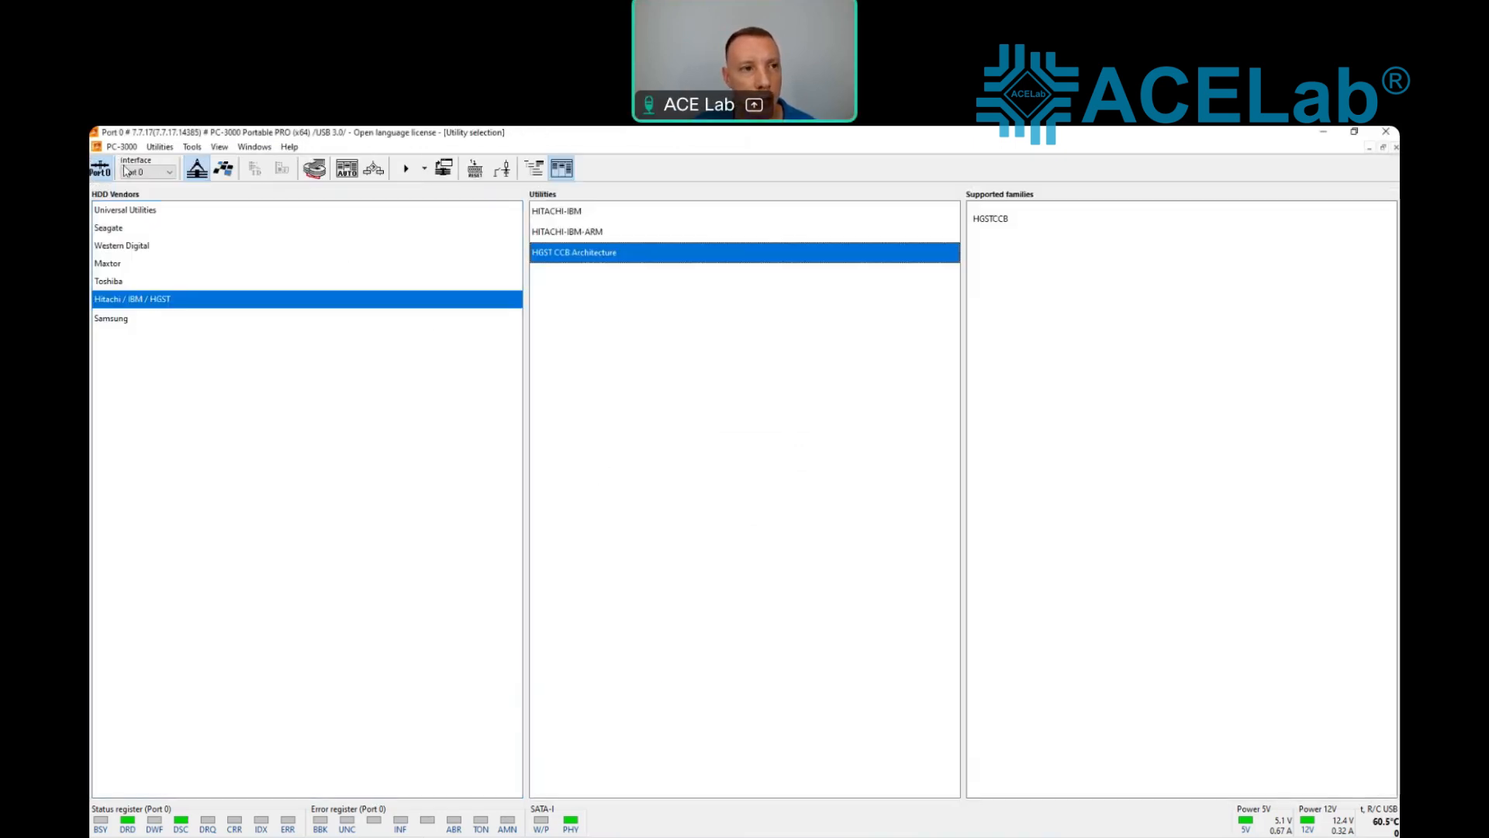
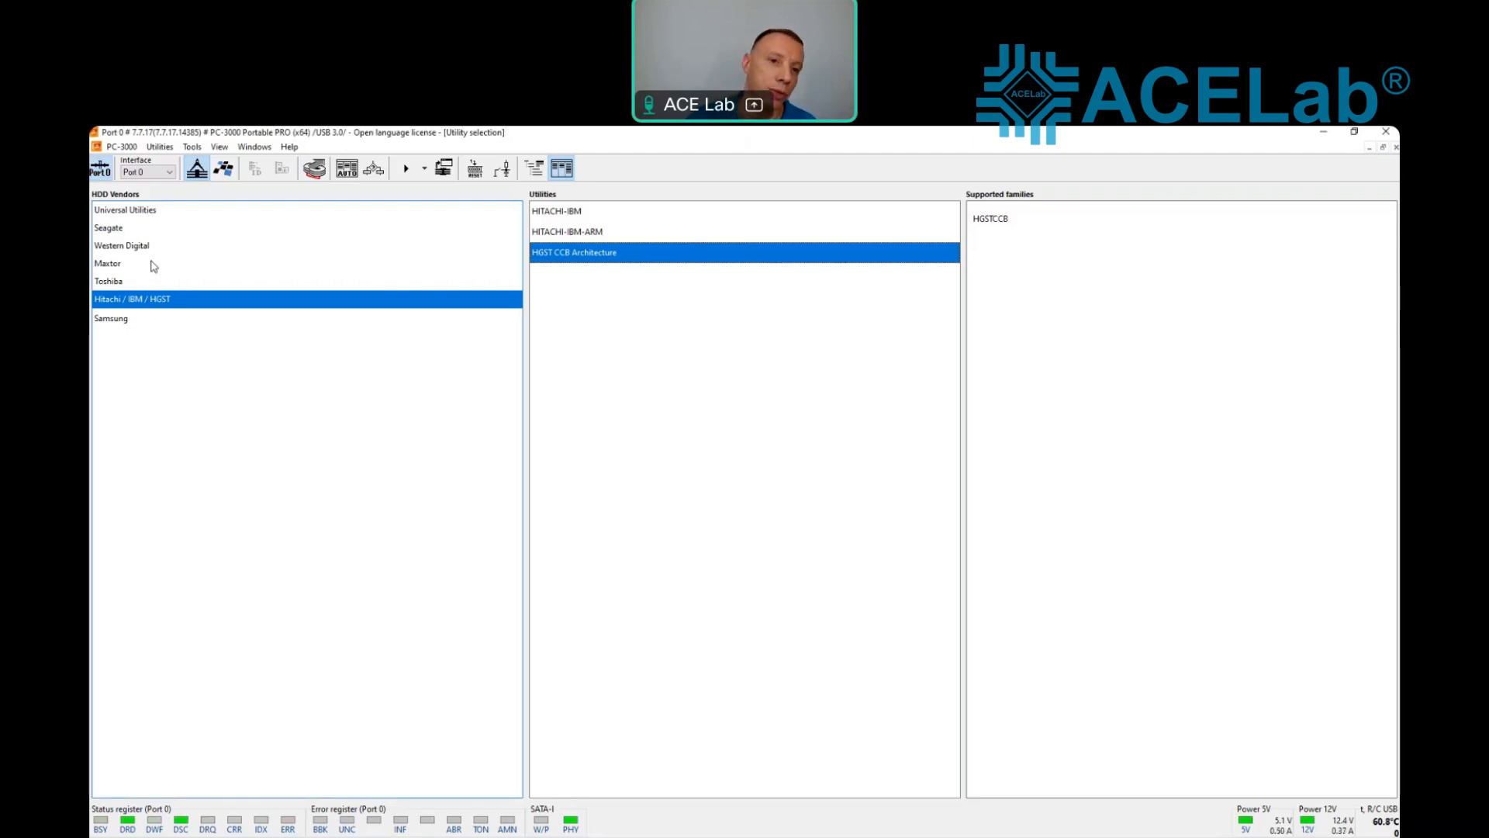
Step: Start the HGST CCB Architecture utility for the Leo_A_HE12 family and examine the techno mode key and PSID lock lines in its log
click(406, 168)
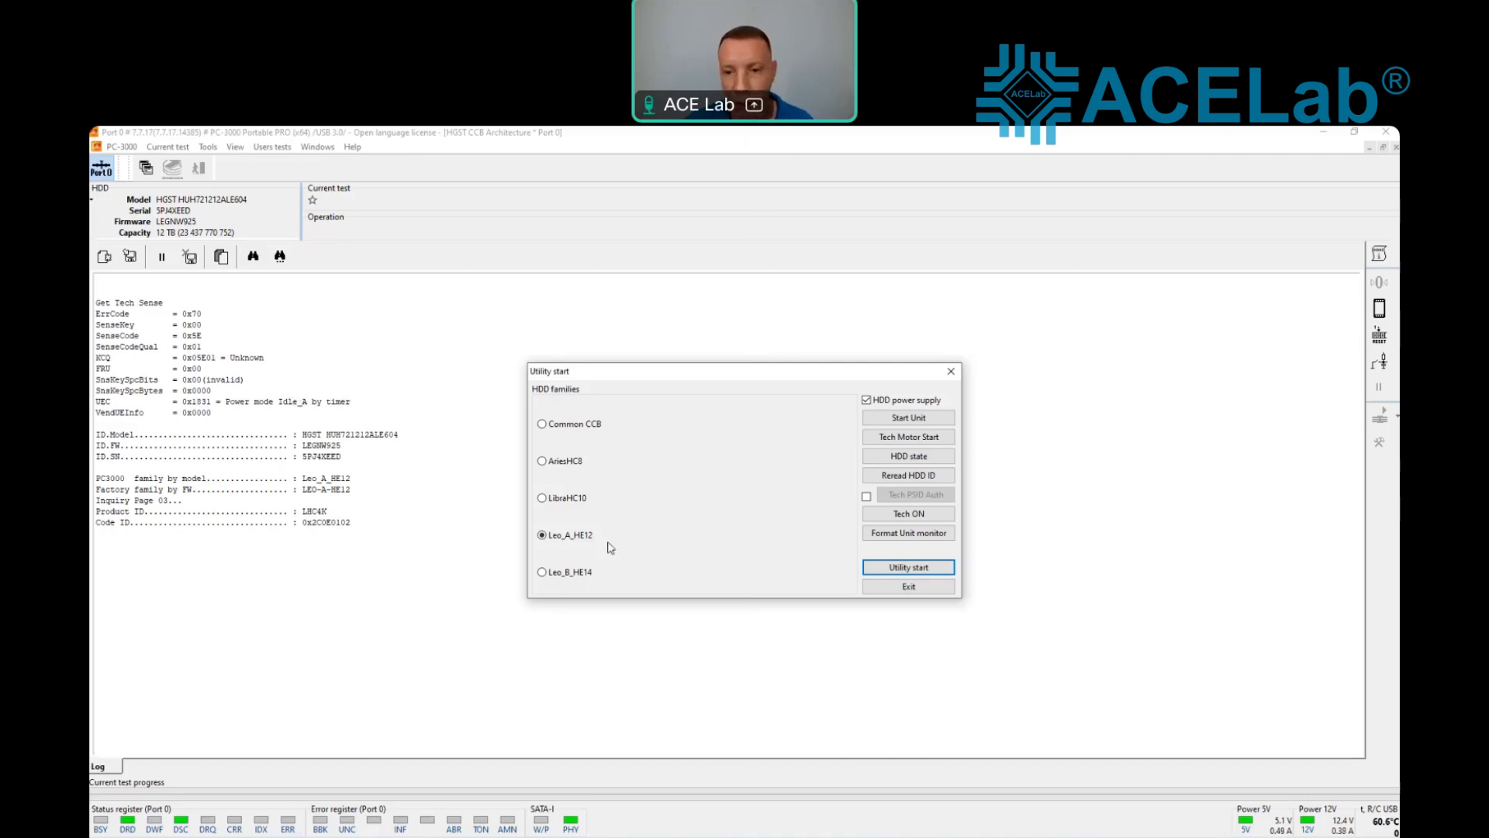
click(892, 567)
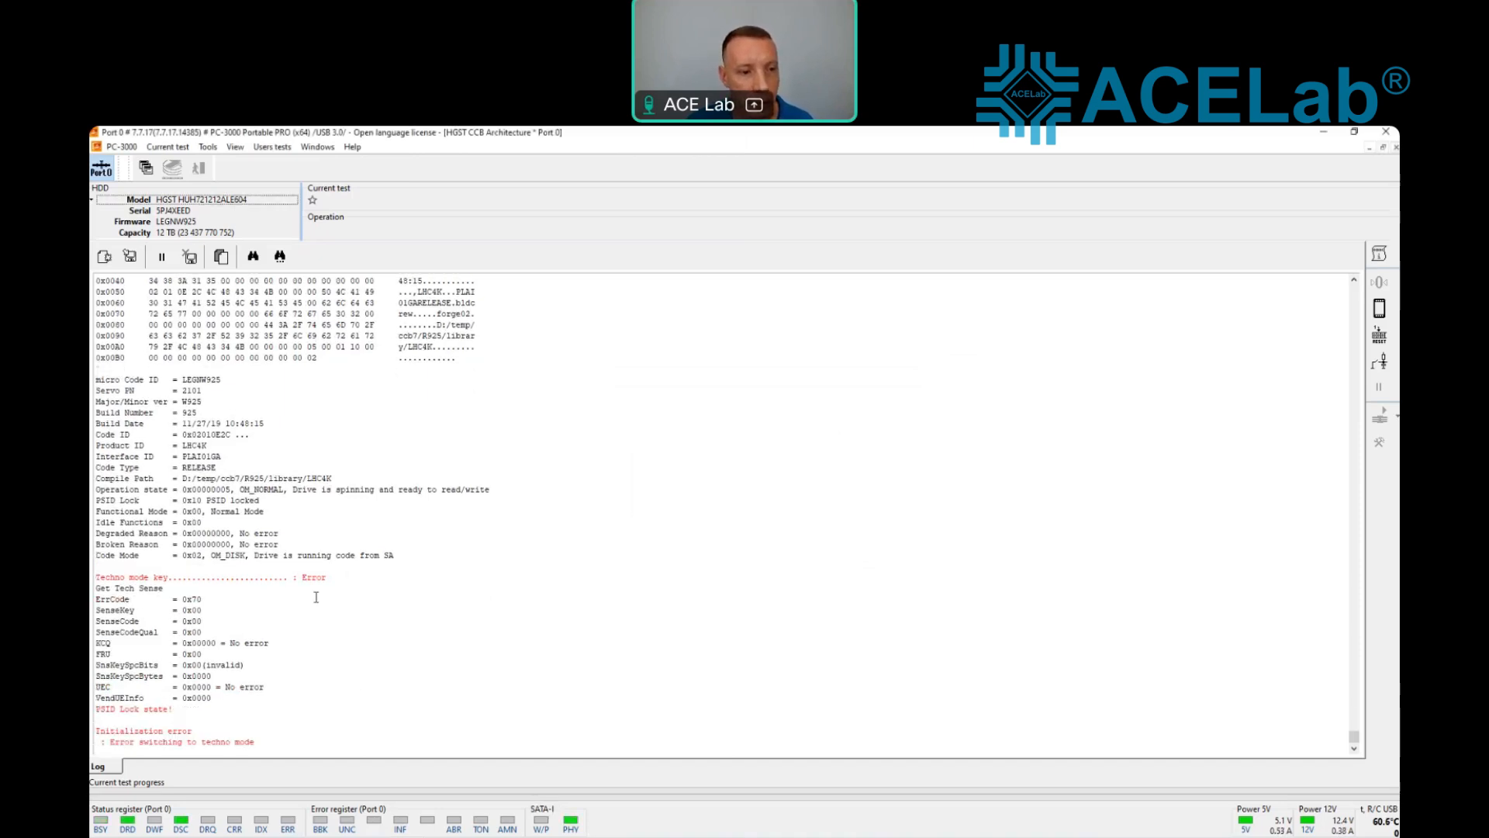
drag(331, 577, 95, 577)
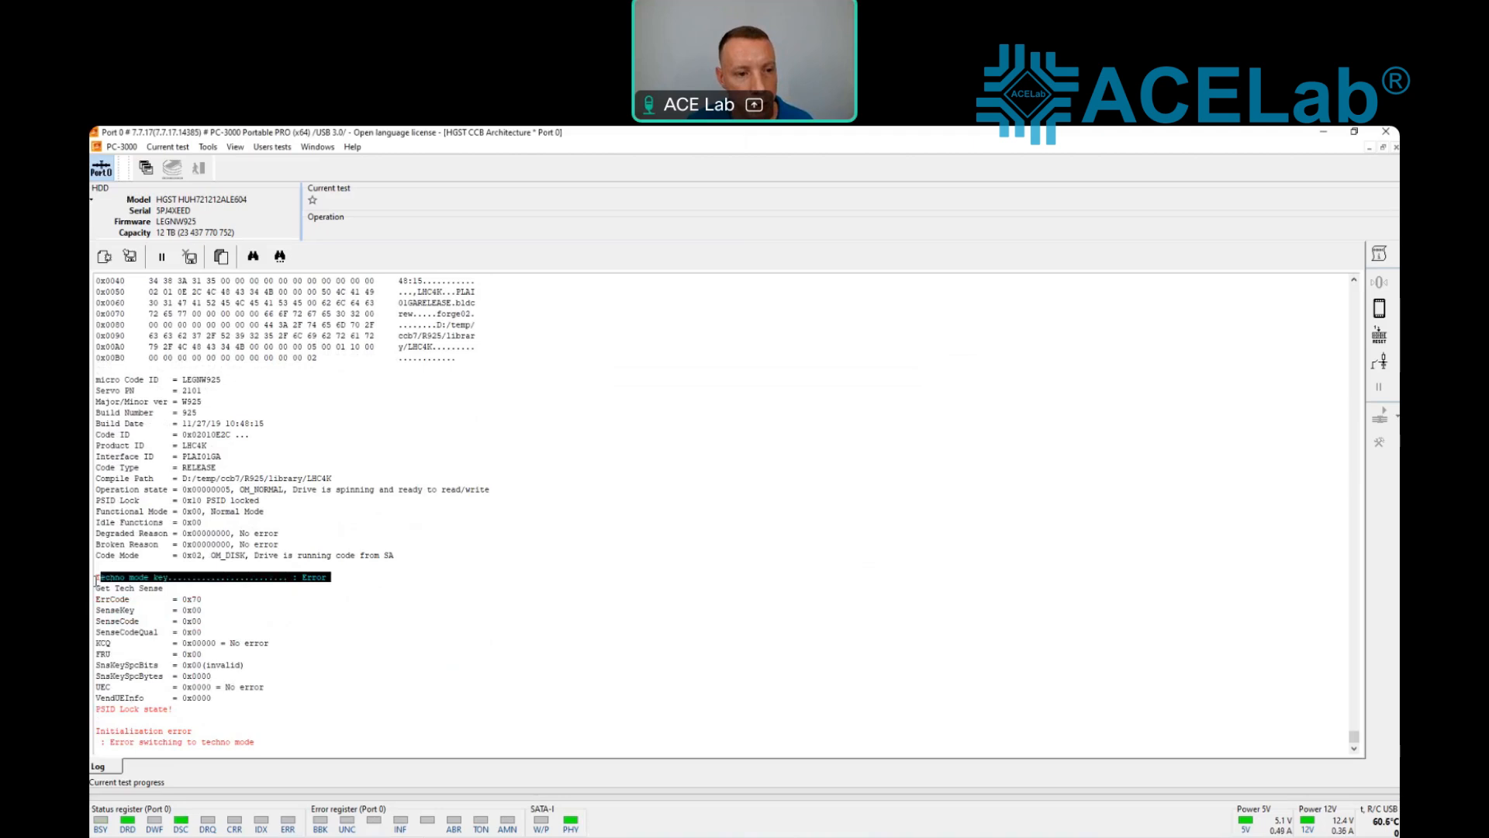
click(119, 581)
drag(331, 577, 98, 580)
drag(177, 709, 94, 709)
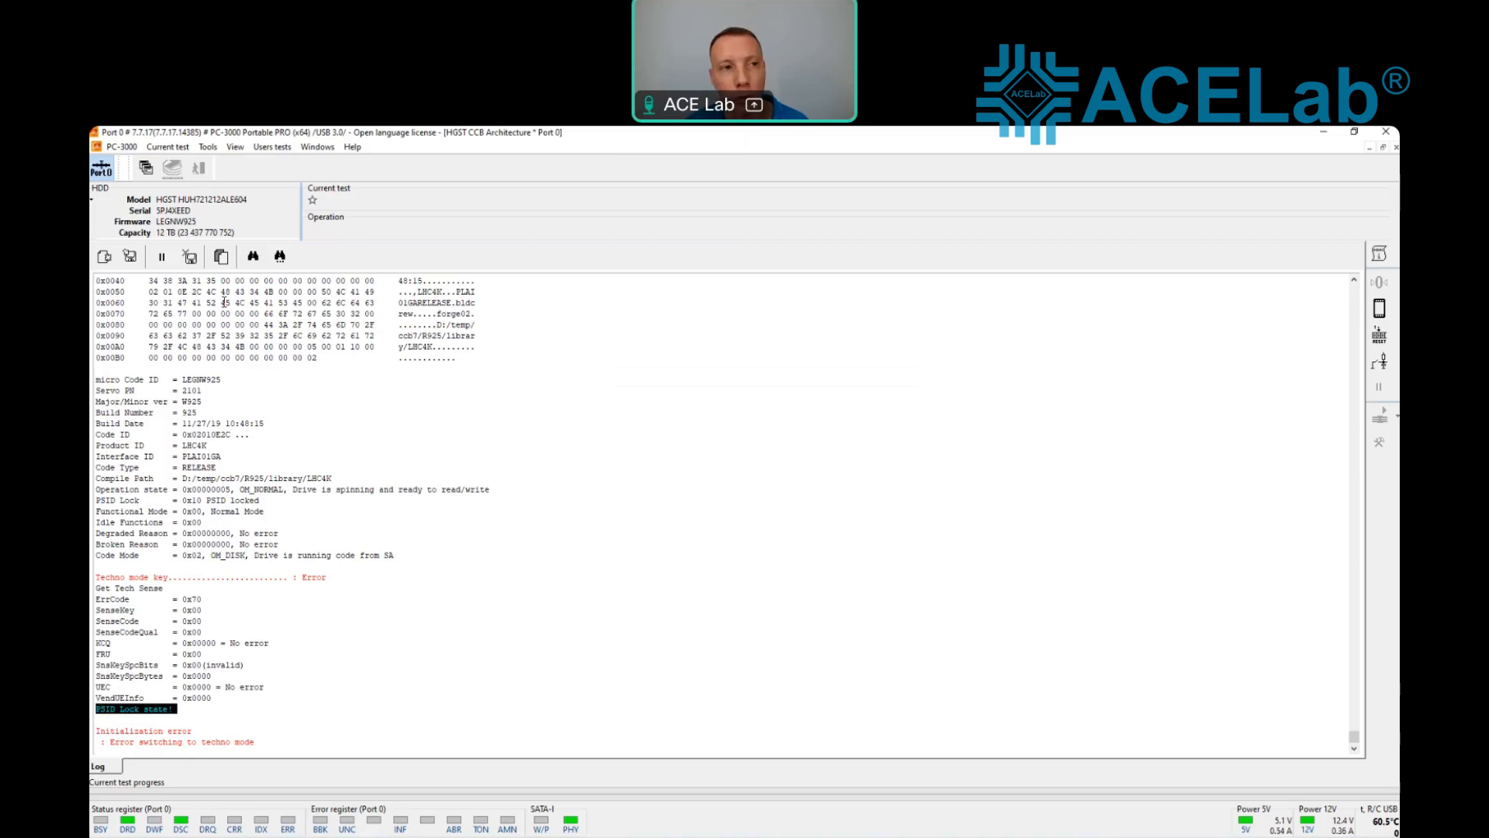
Step: Exit PC-3000, relaunch PC-3000 Portable PRO for the drive port, and reopen the HGST CCB Architecture utility
click(122, 146)
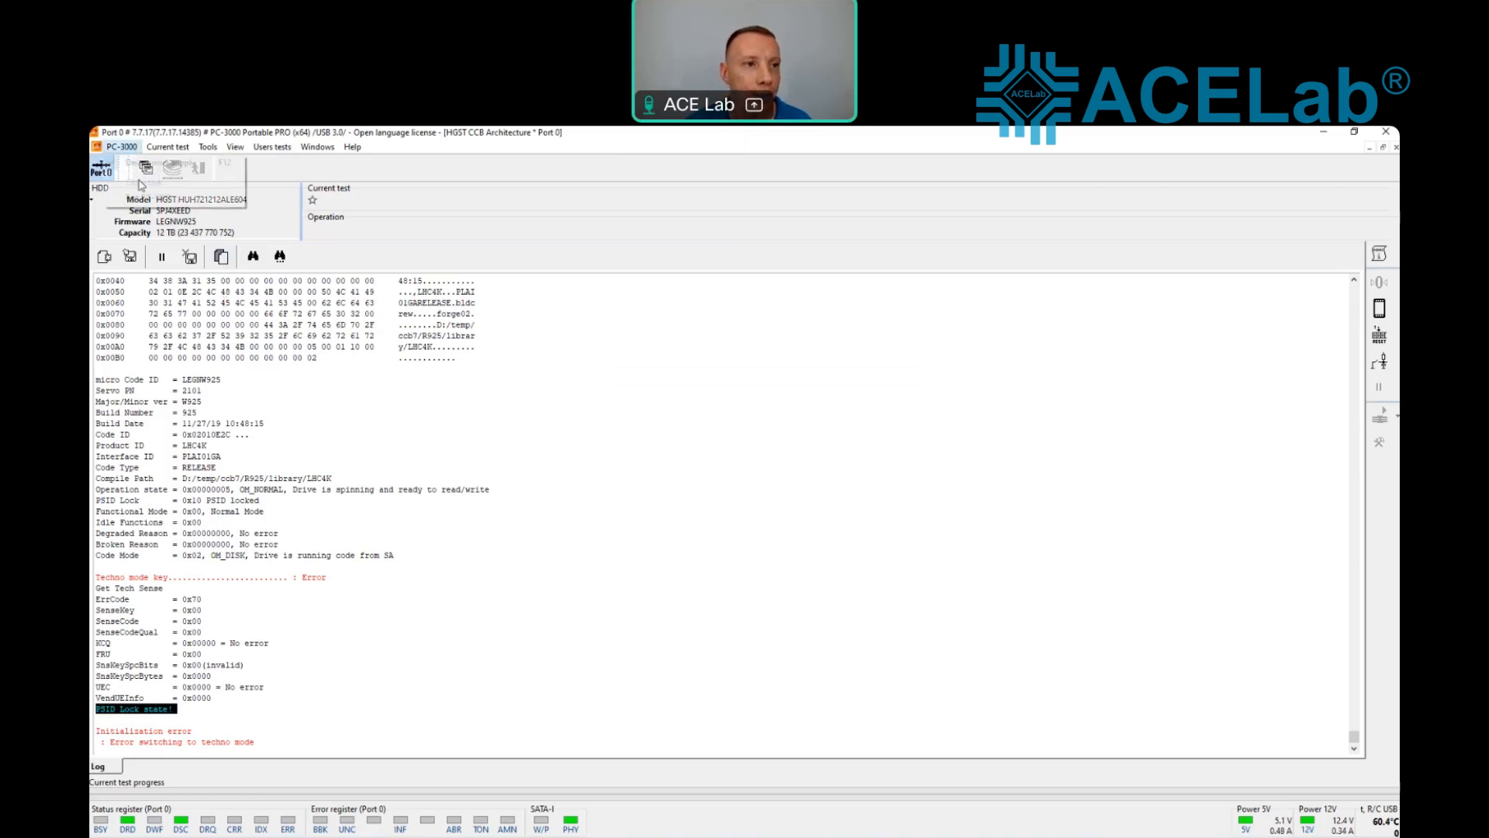
click(149, 199)
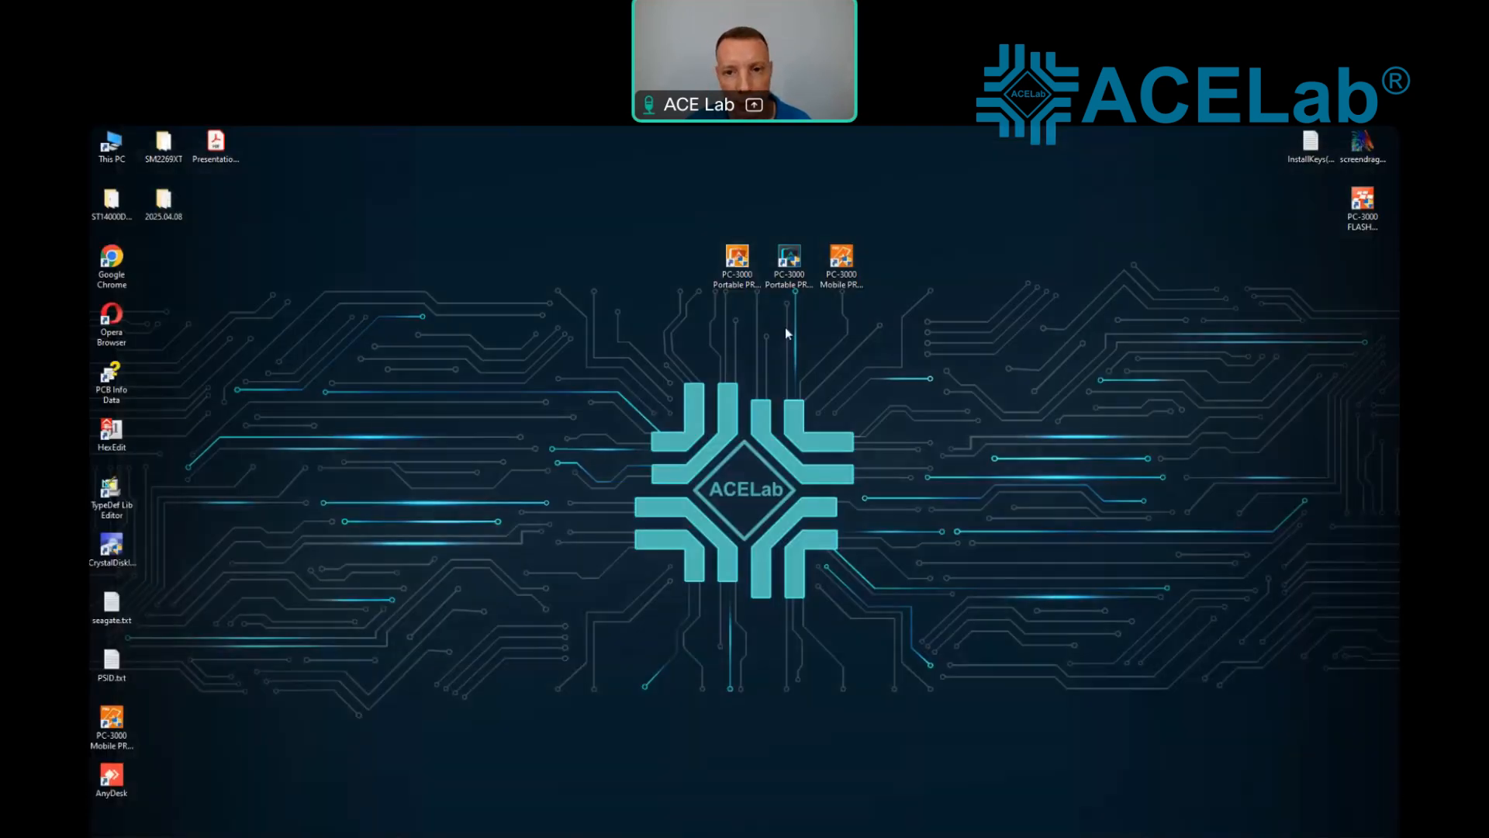
click(736, 271)
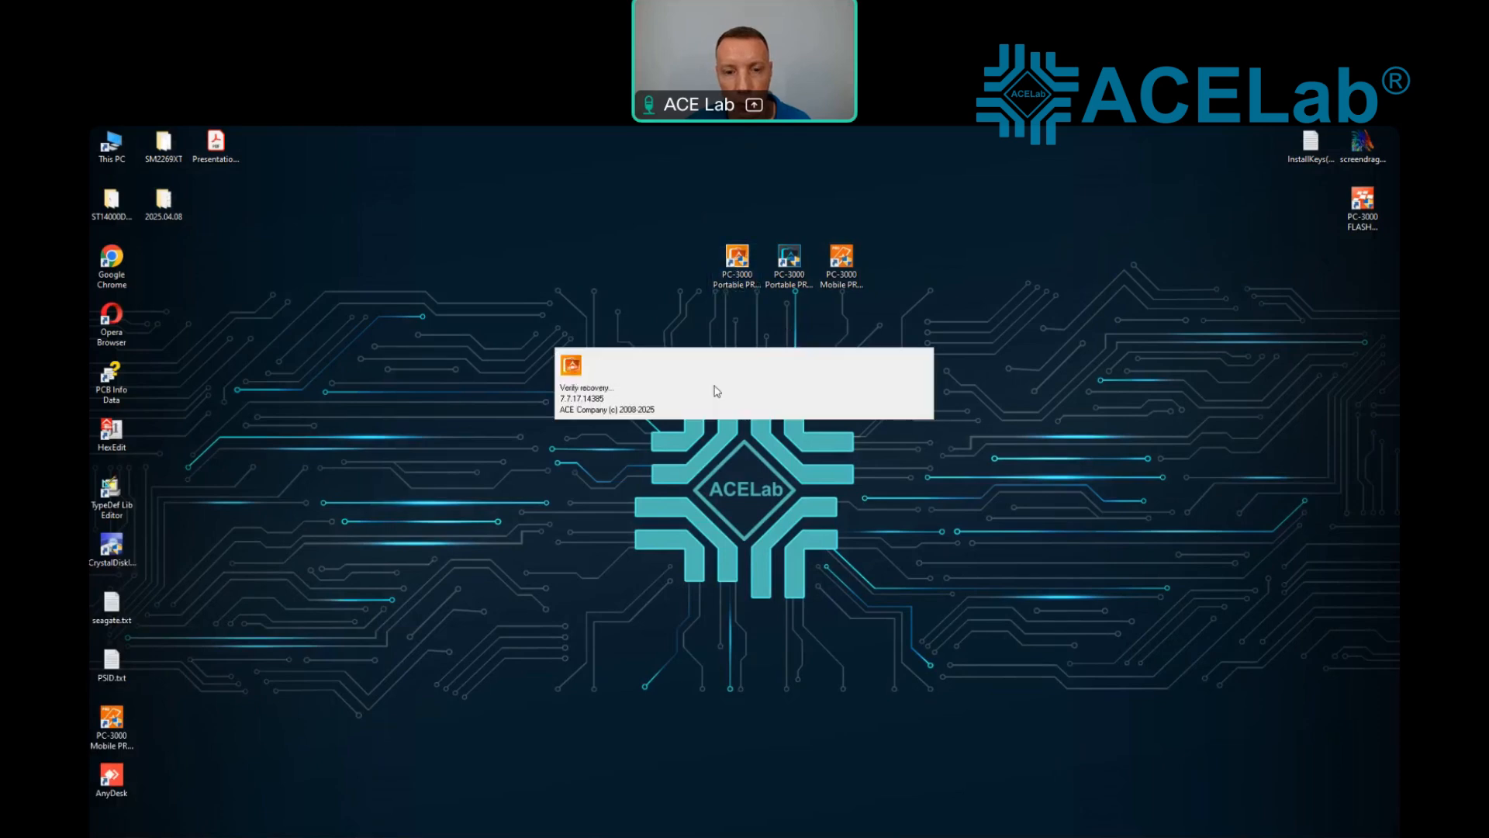
click(788, 583)
click(836, 623)
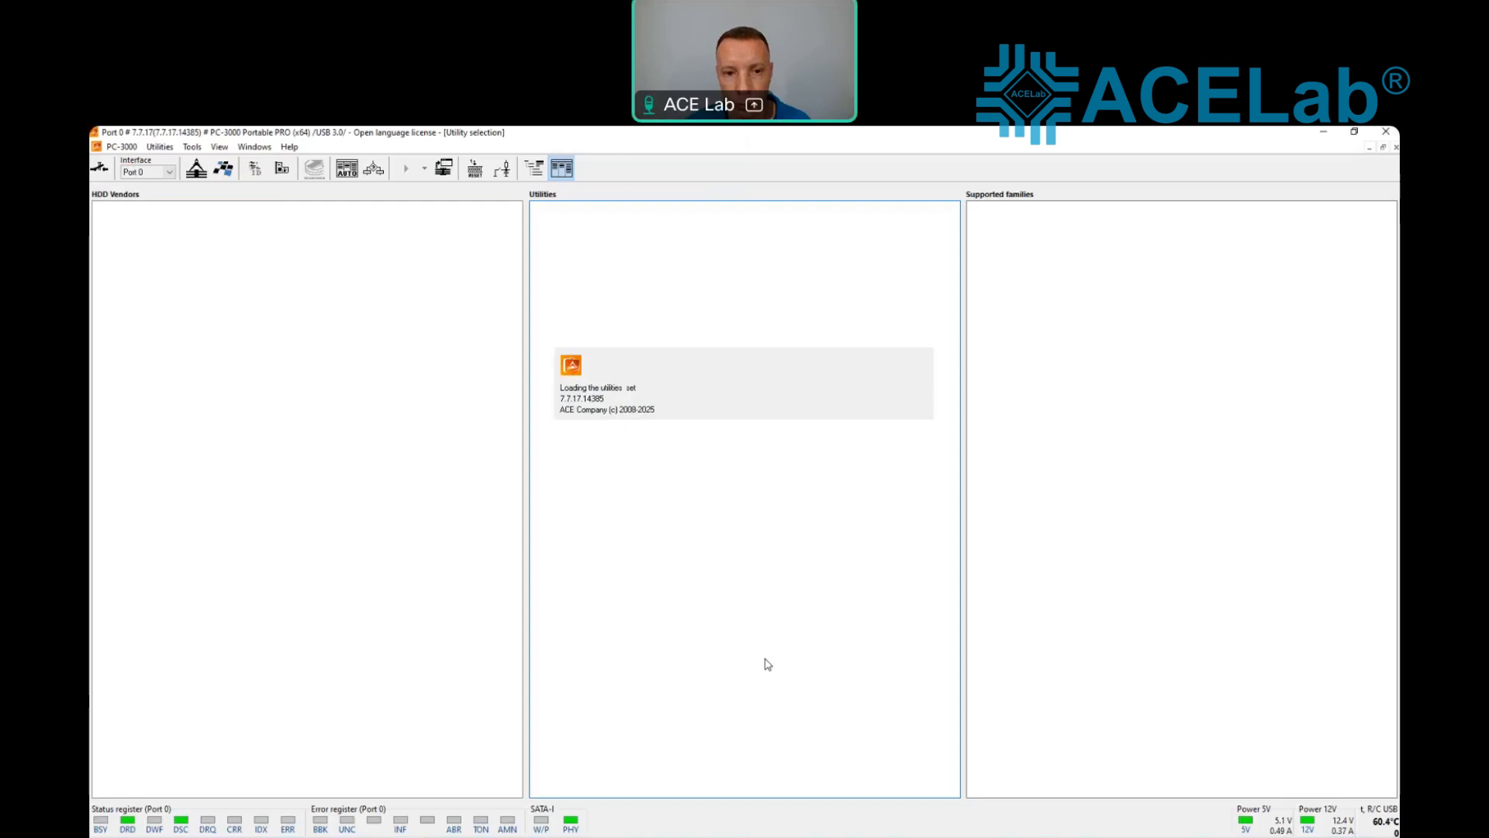
double_click(652, 256)
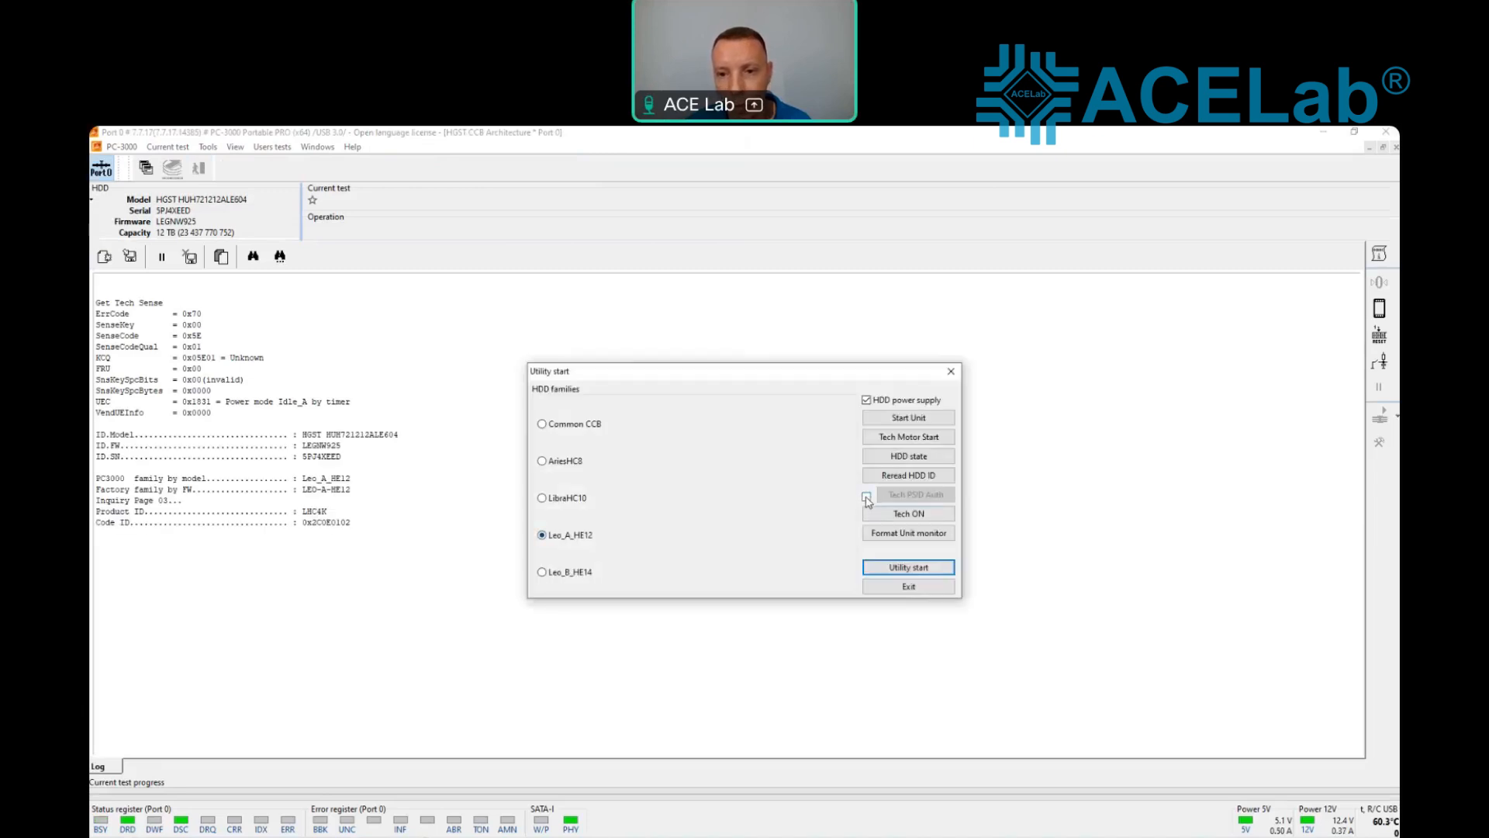
Step: Enable Tech PSID Auth for the Leo_A_HE12 drive and create a new utility profile with the suggested name and folder
key(Return)
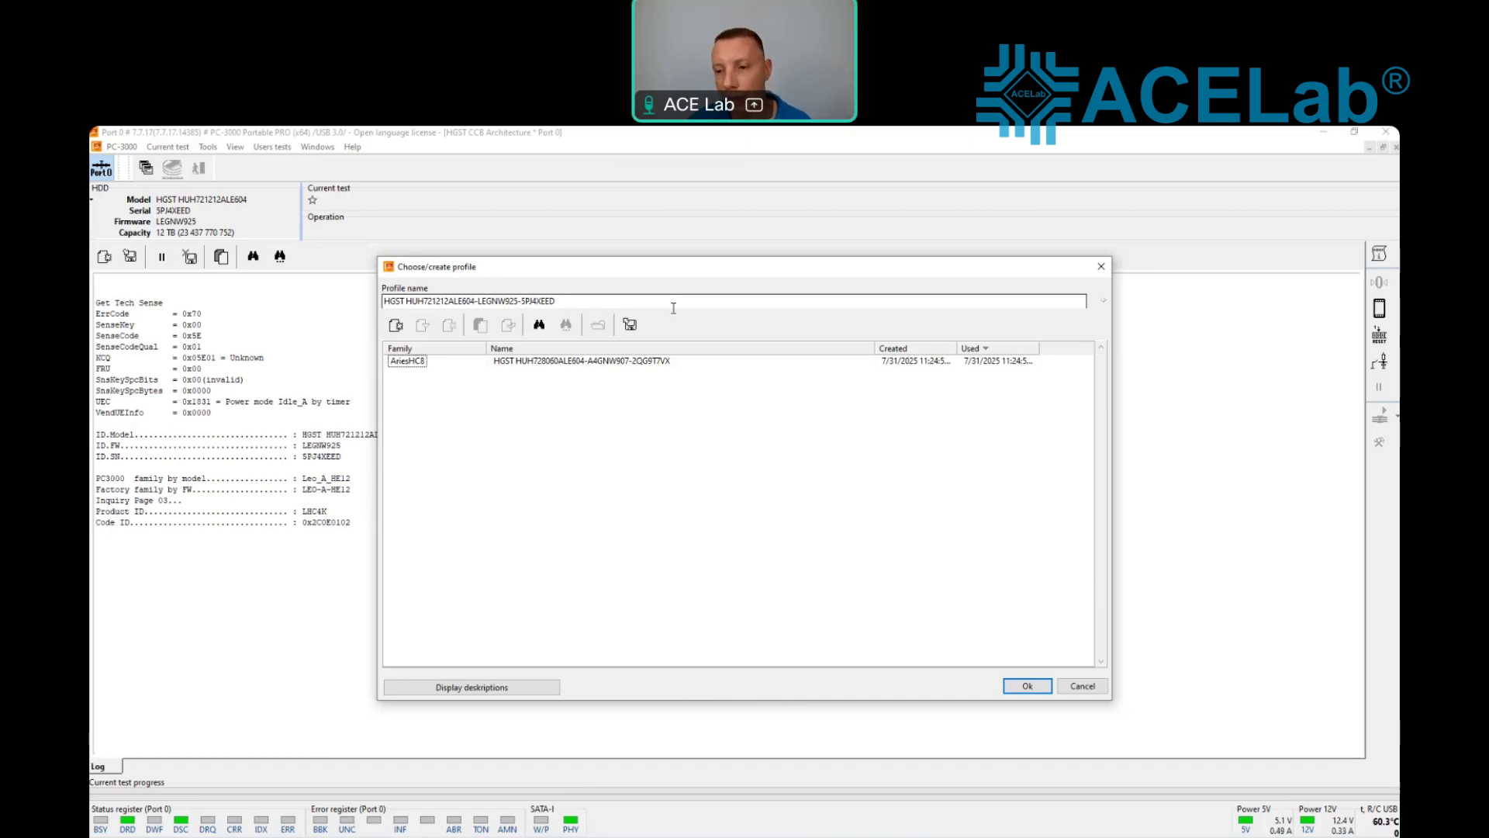
click(1027, 685)
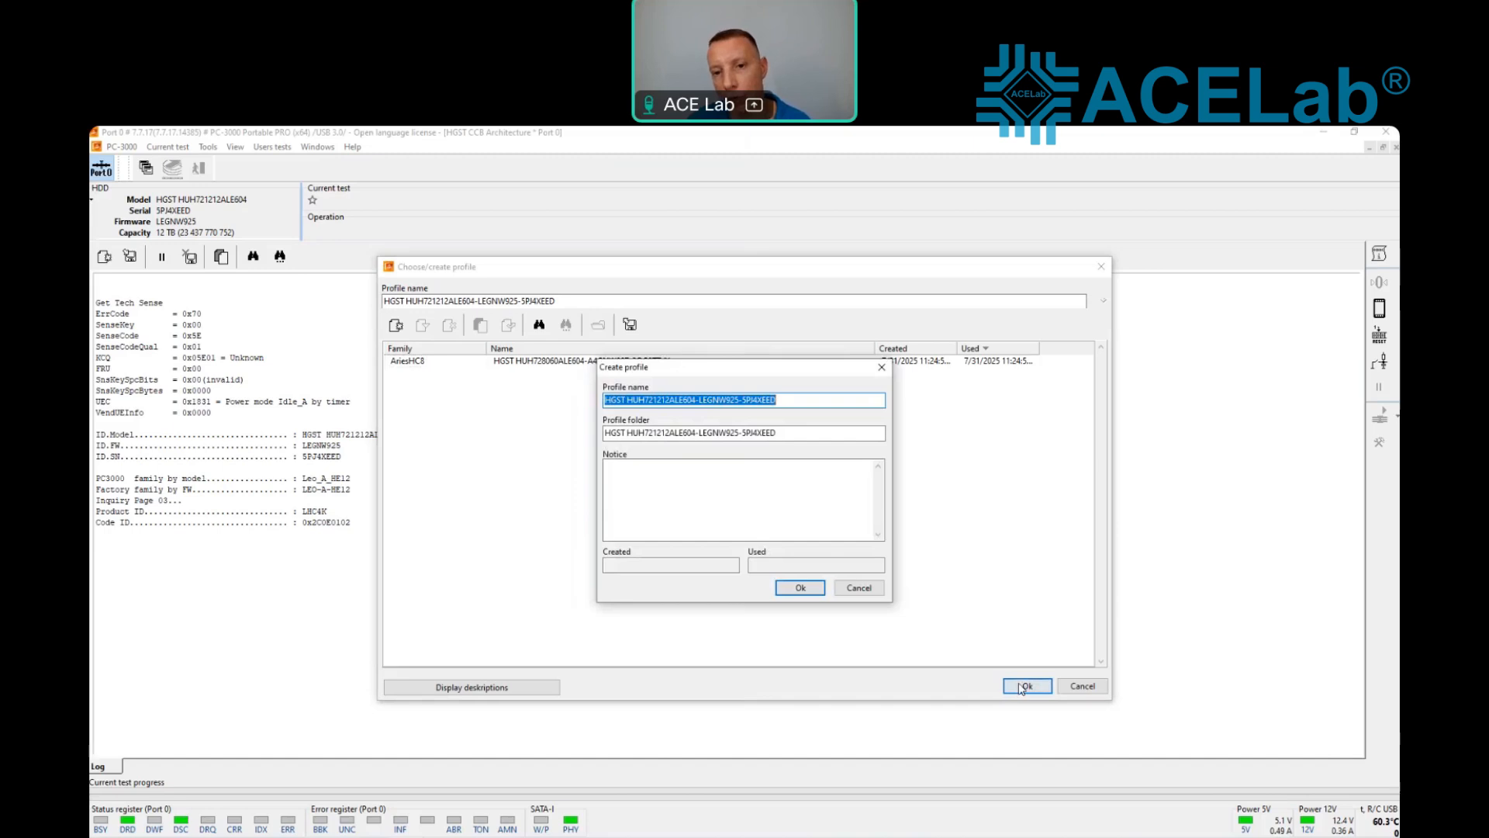
click(818, 593)
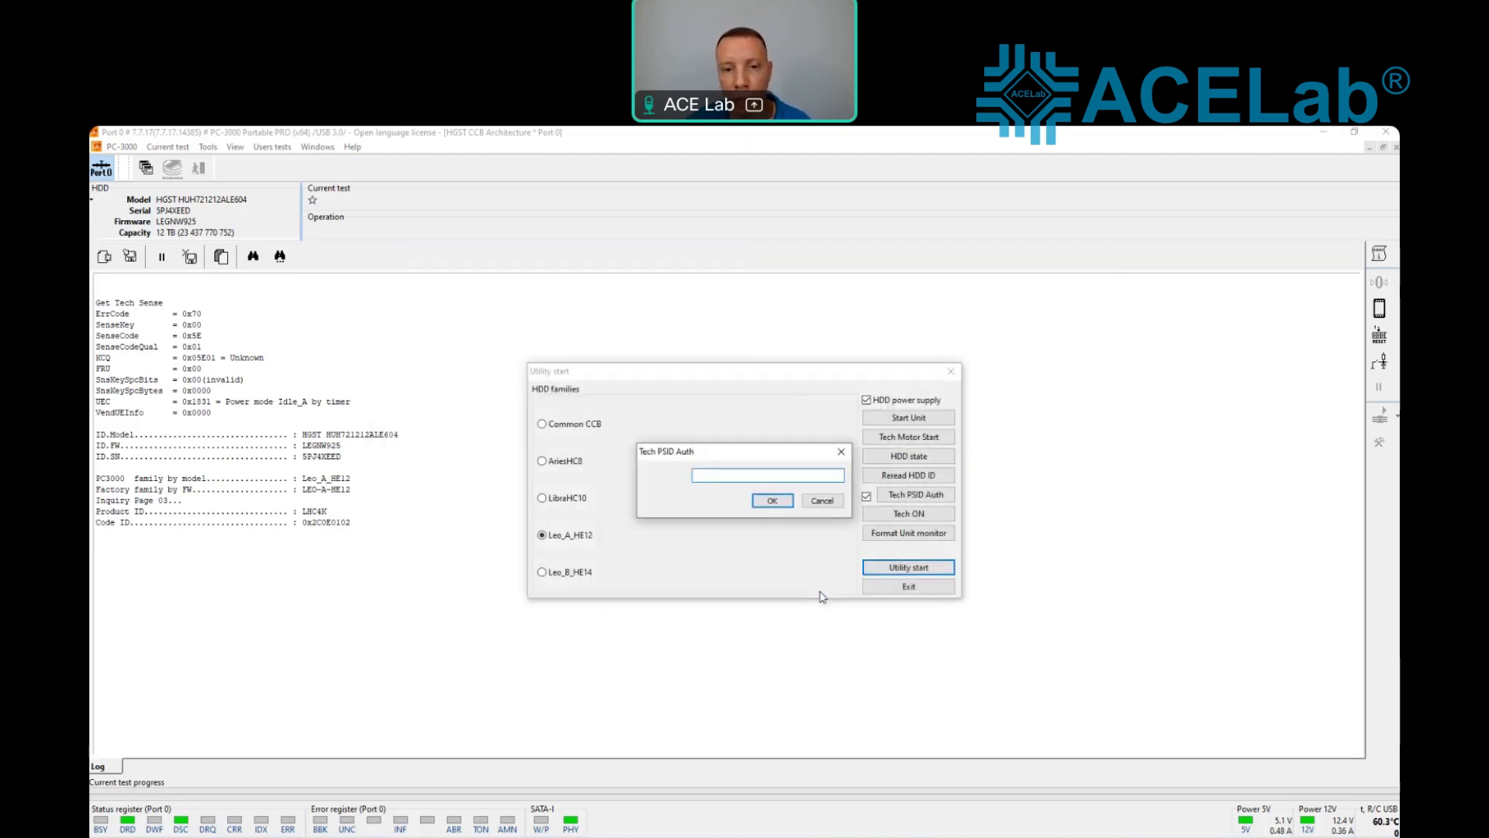
Step: Copy the drive's PSID from PSID.txt into the Tech PSID Auth prompt, confirm it, and start the utility with the Leo_A_HE12 family
drag(90, 722, 159, 590)
key(ctrl+c)
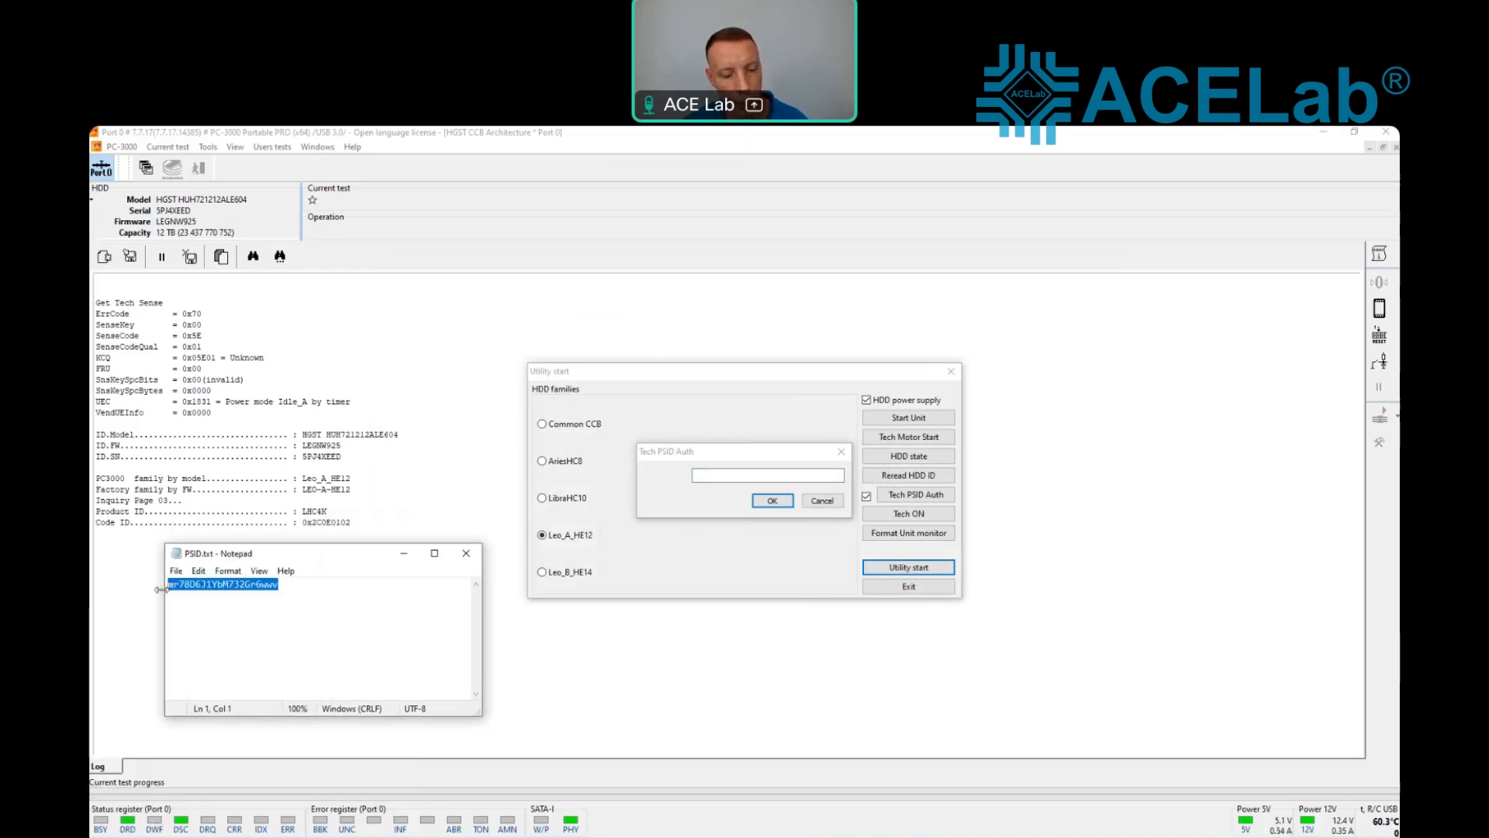
click(708, 475)
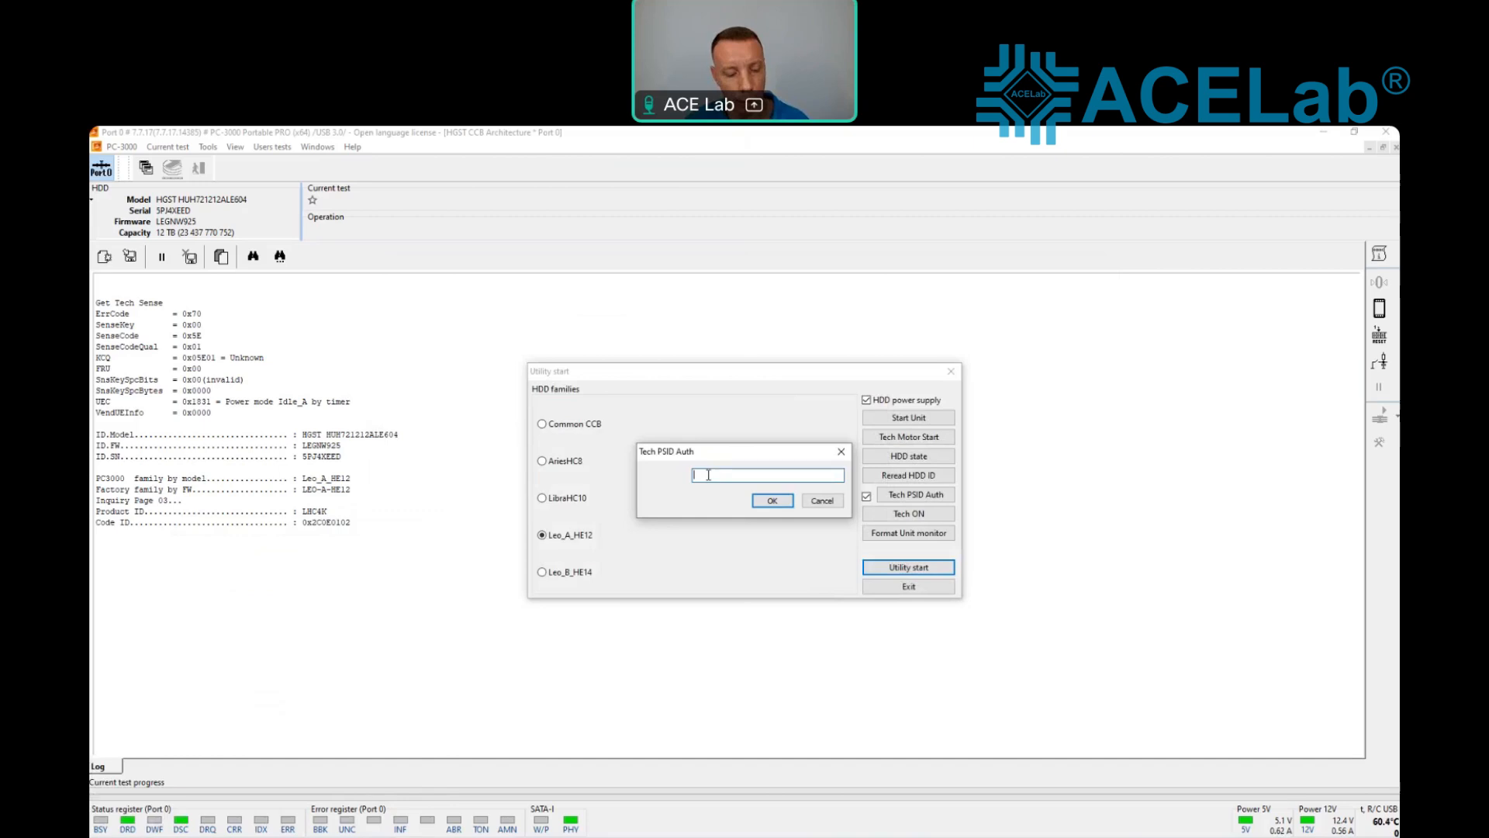
key(ctrl+v)
click(768, 503)
key(Return)
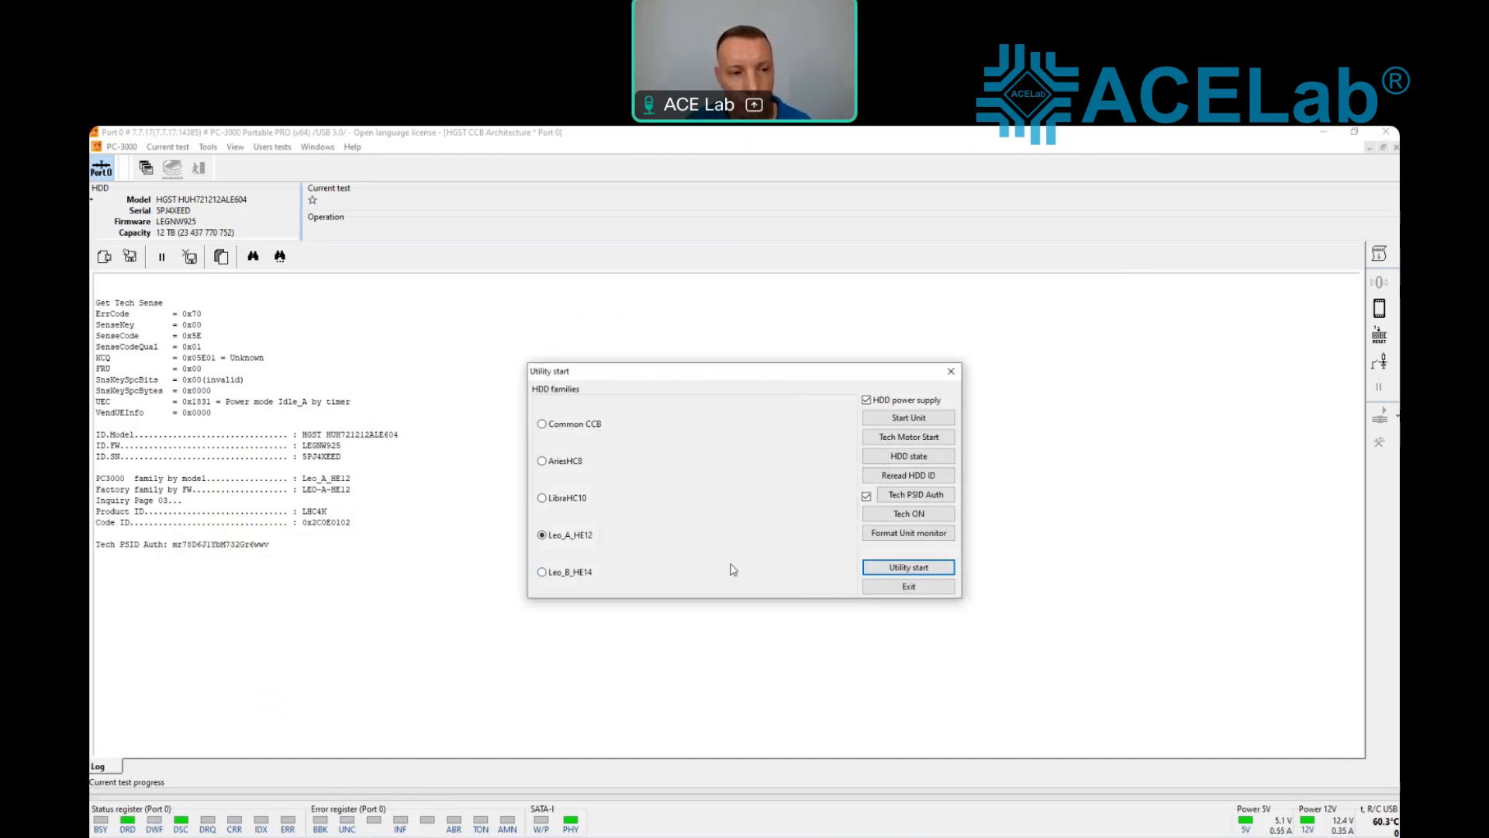
click(895, 570)
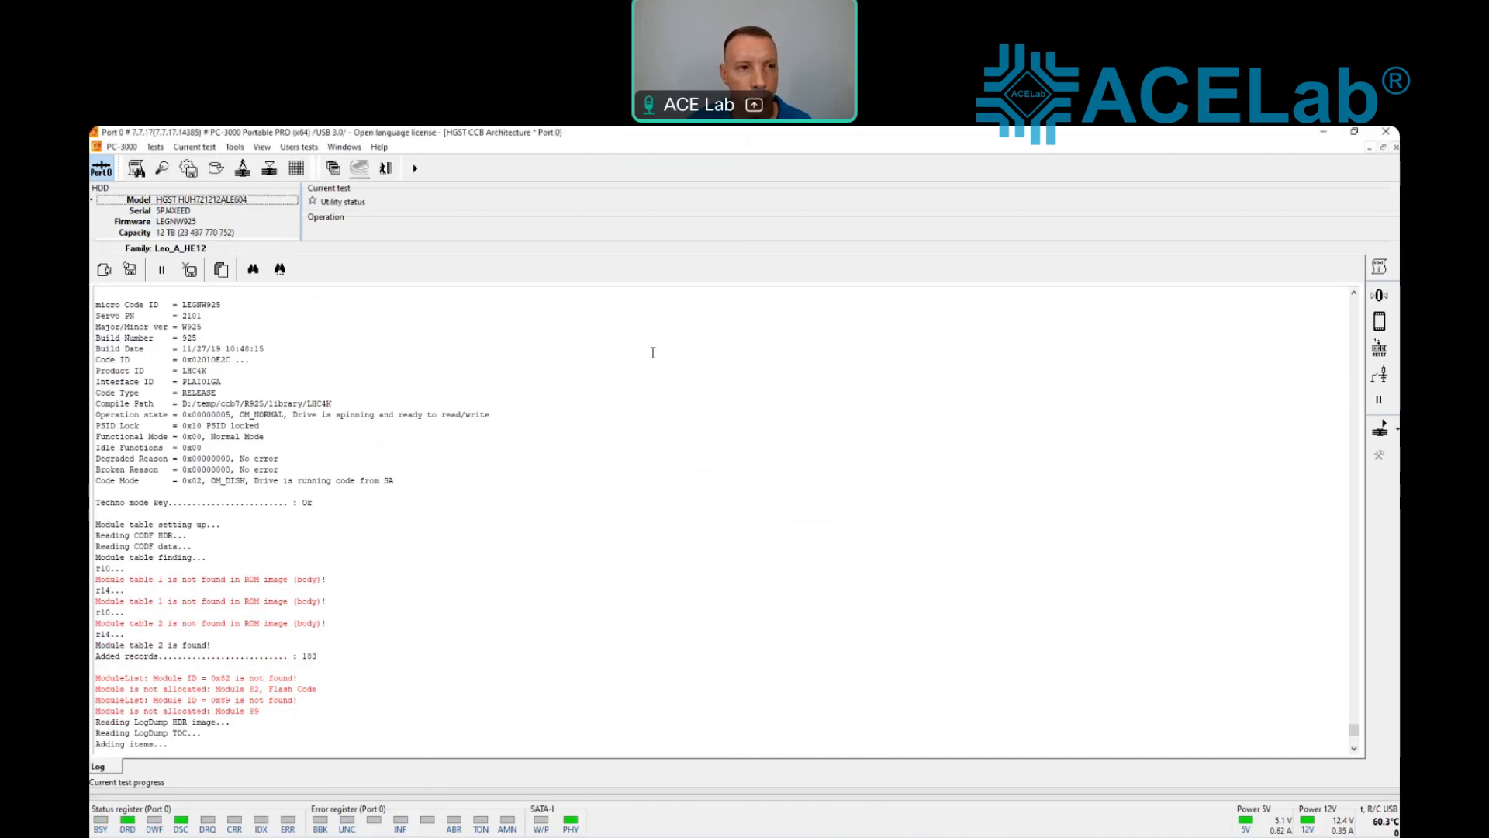
Step: Run the HDD resources backup for the drive's service information
click(188, 168)
click(197, 199)
click(774, 568)
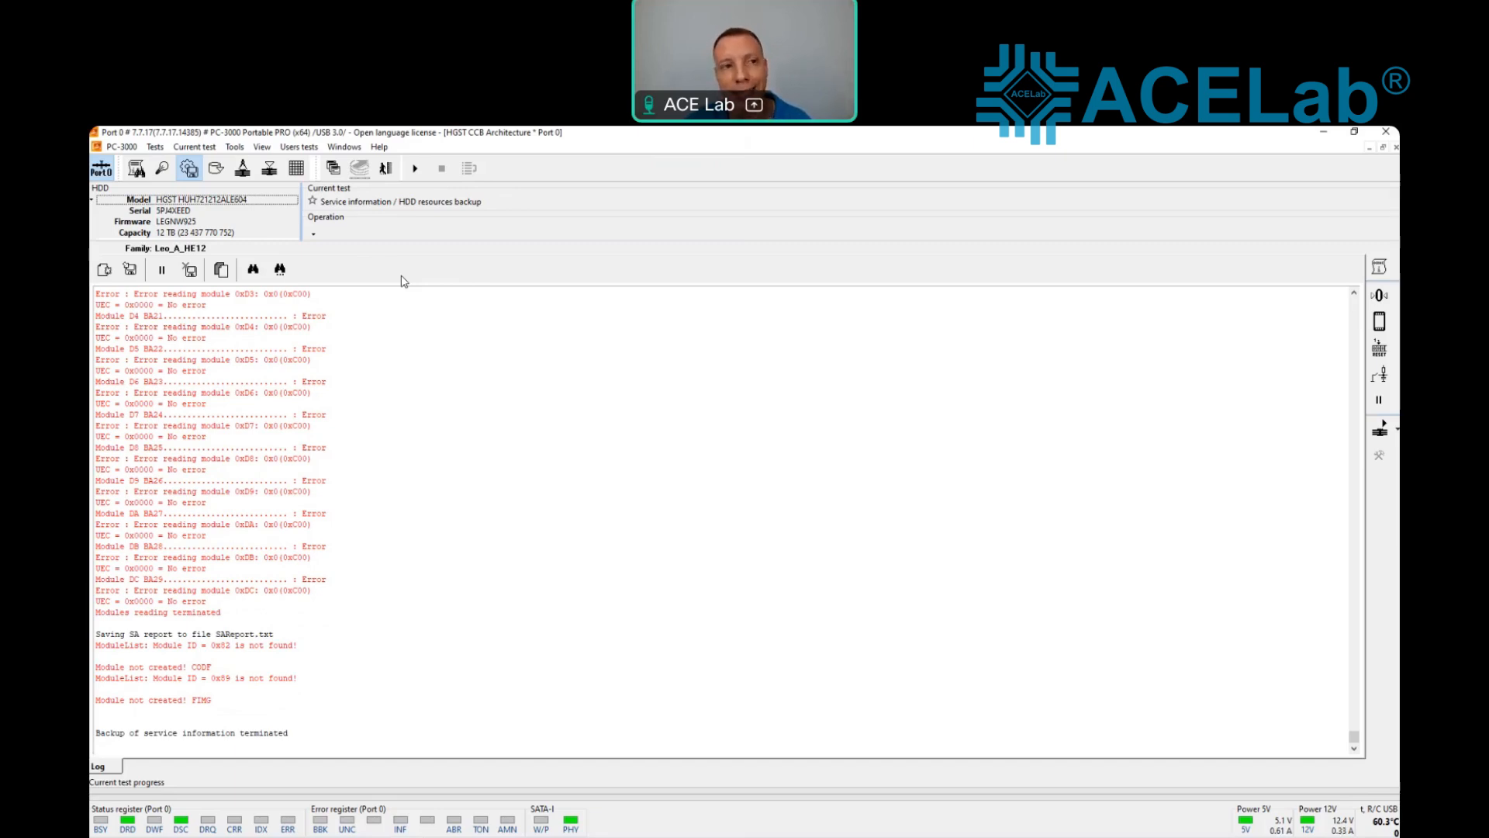
Step: Apply the timeouts to HGST CCB Architecture with an HDD UDMA Mode Timeout of 10,000 msec, save the settings, and exit the utility
click(235, 149)
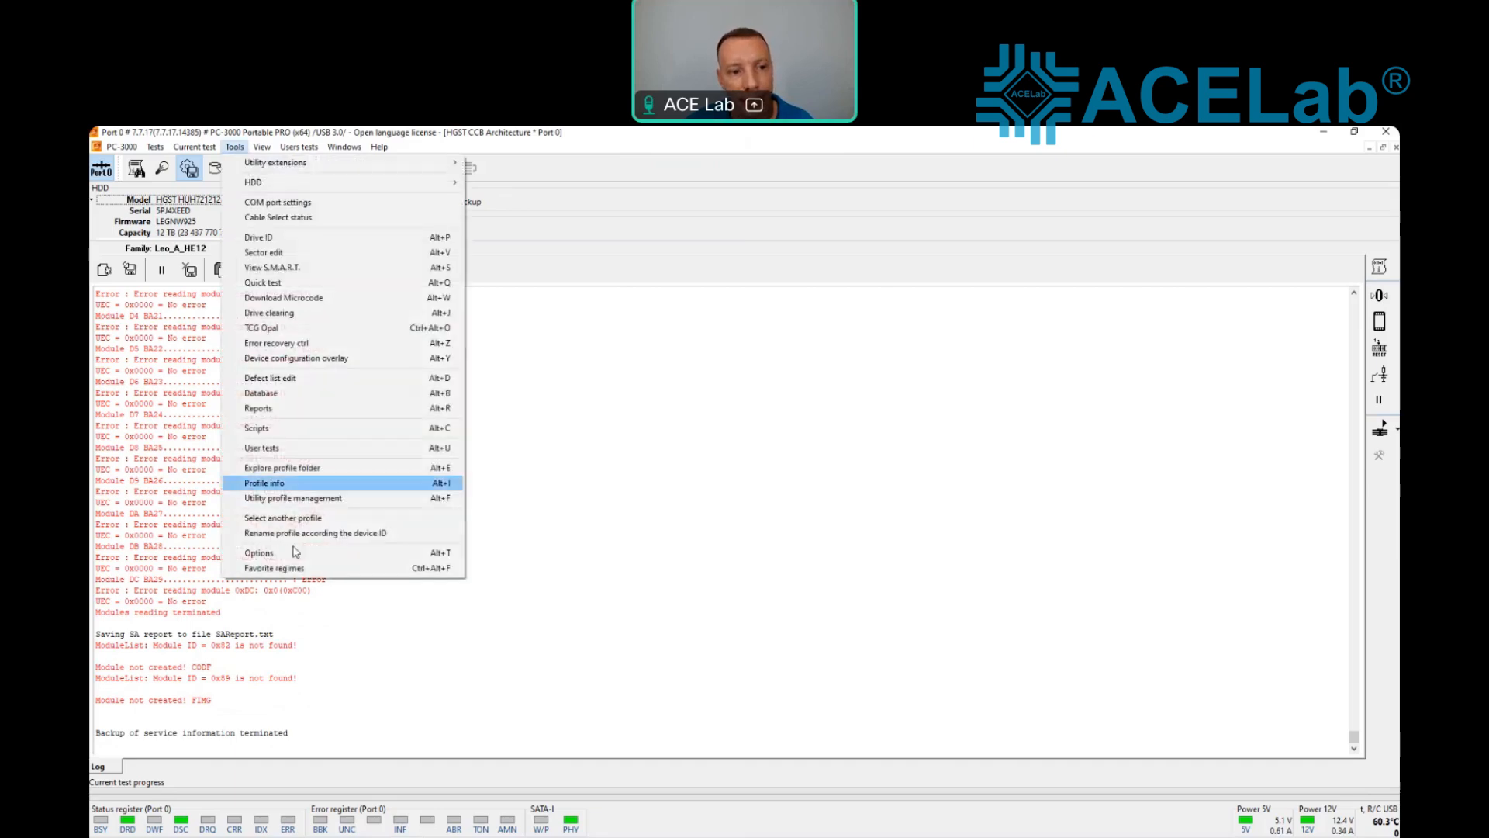
click(259, 553)
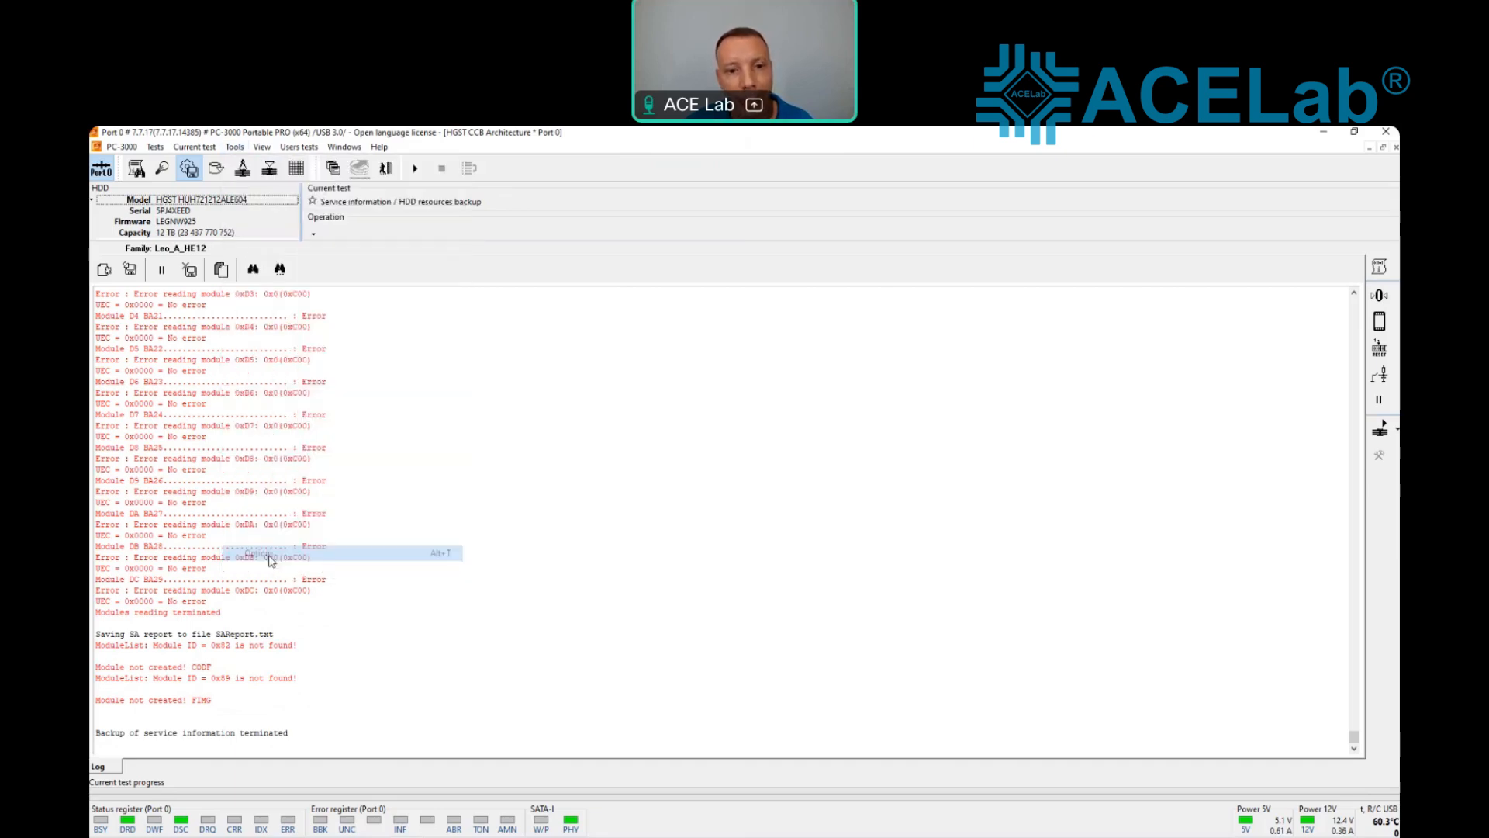
click(728, 450)
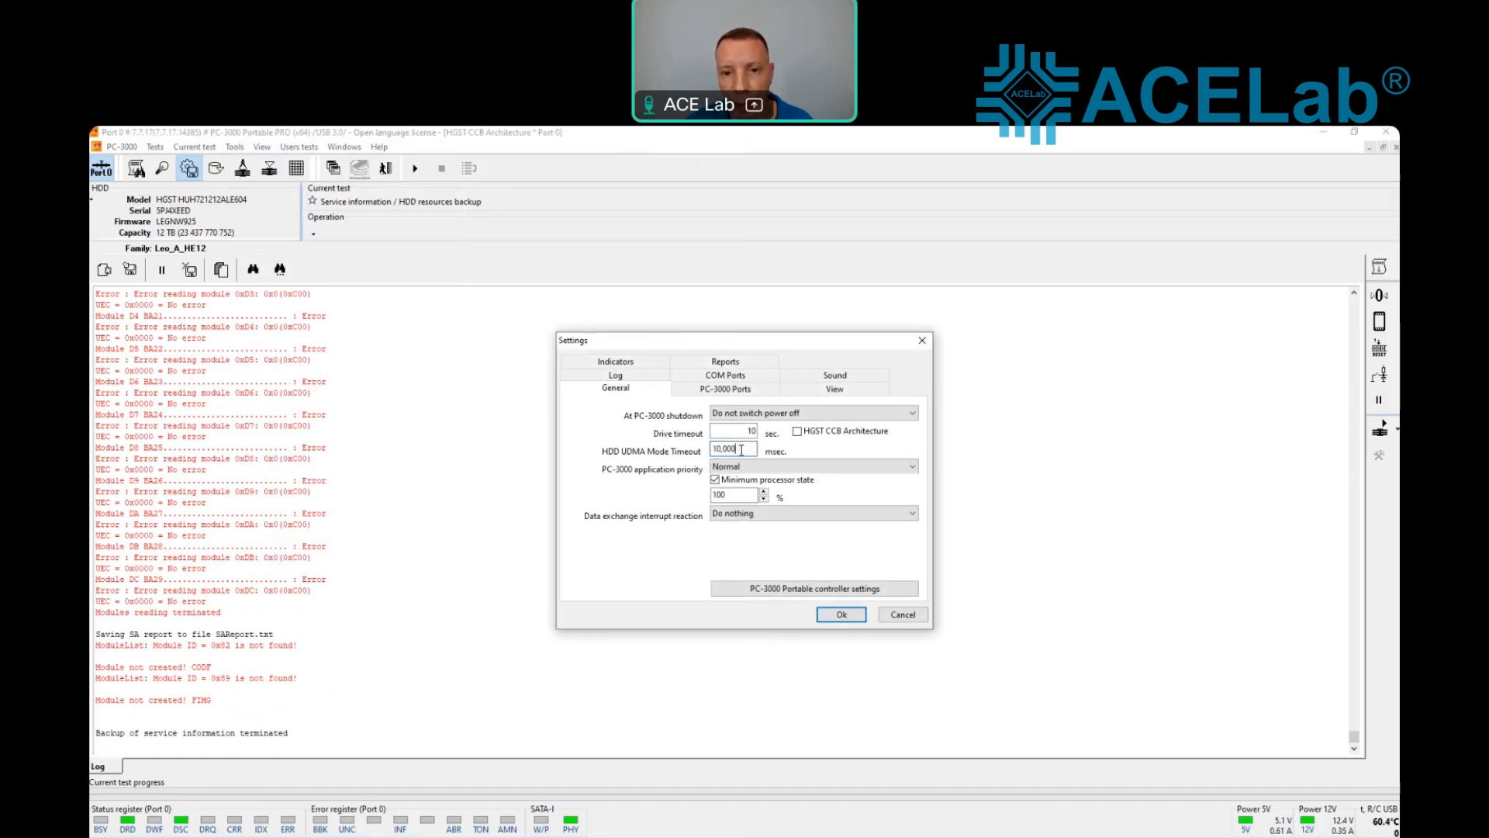
key(BackSpace)
key(ctrl+a)
click(740, 448)
text(0)
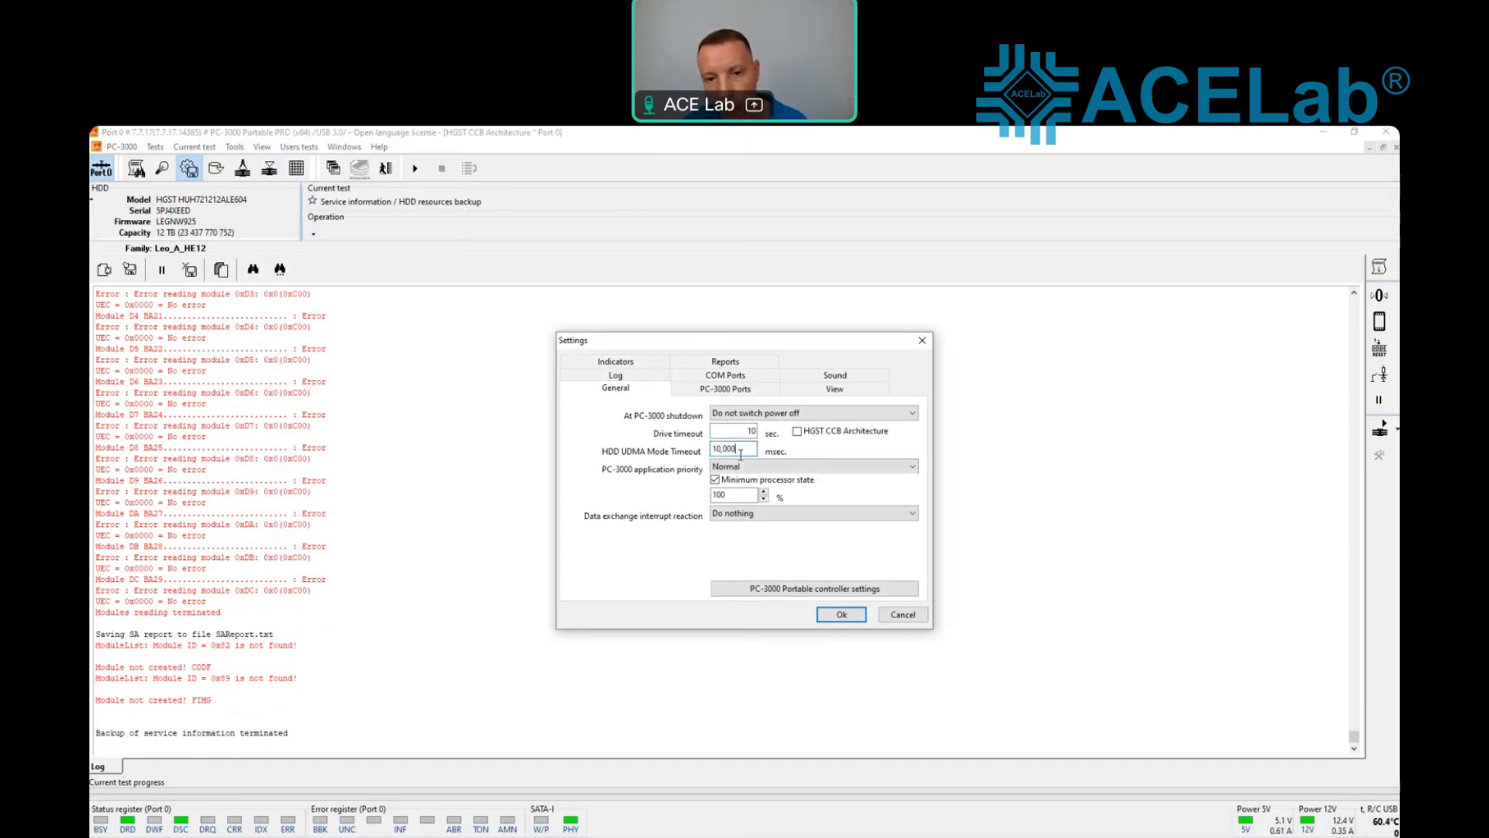
key(ctrl+a)
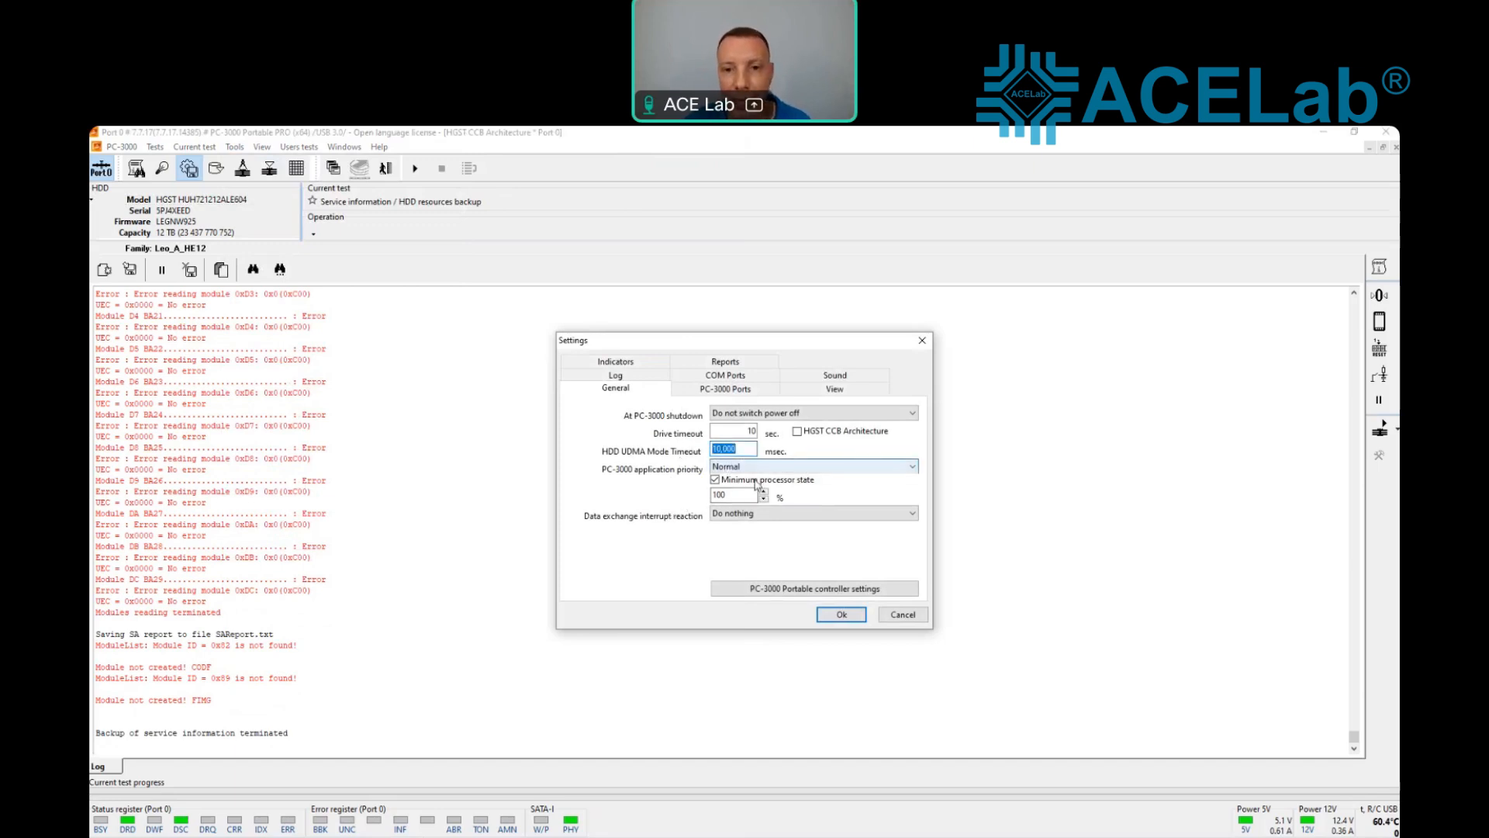
click(798, 431)
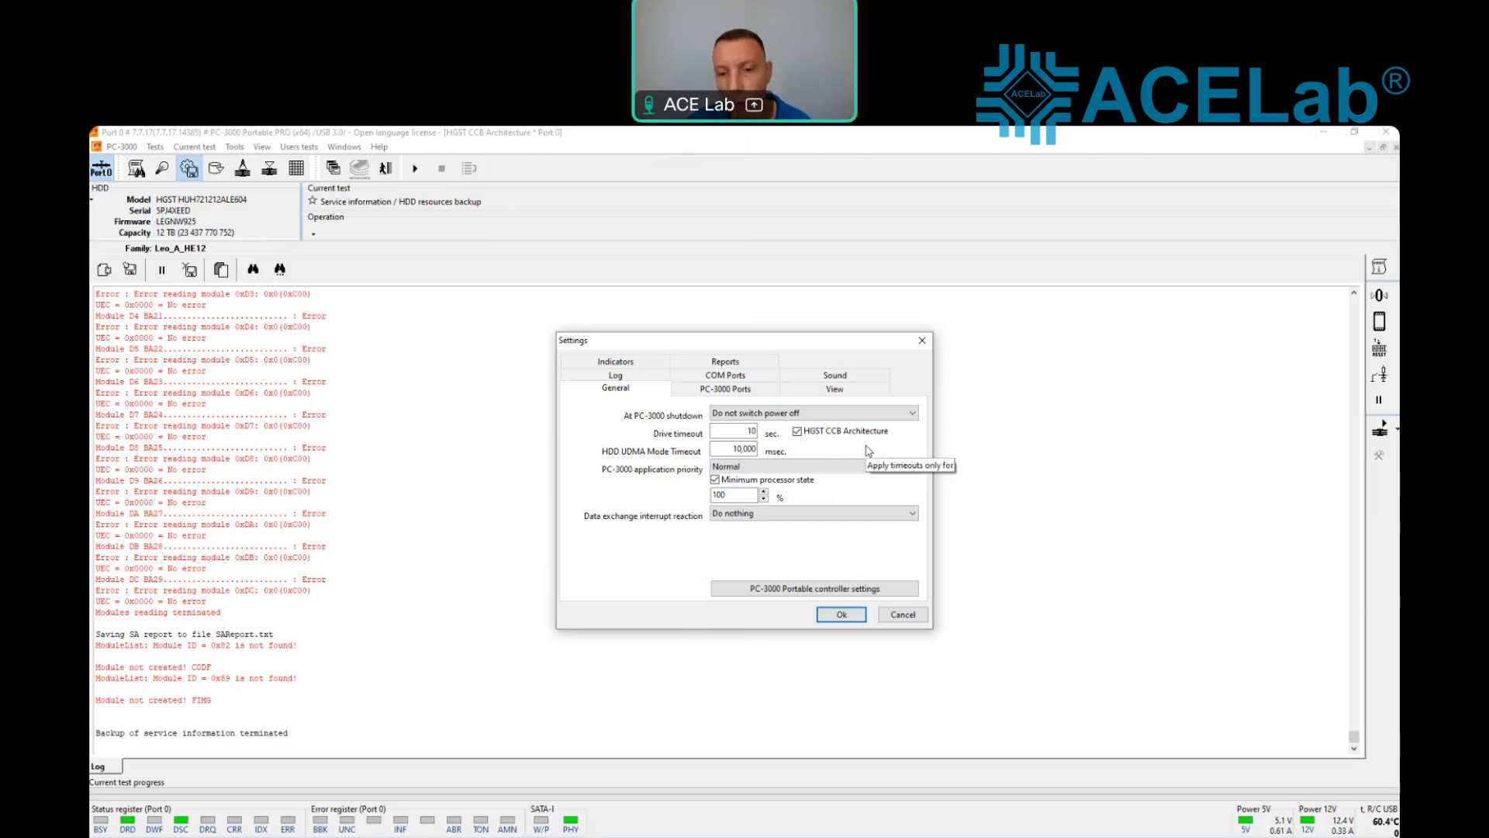
click(823, 616)
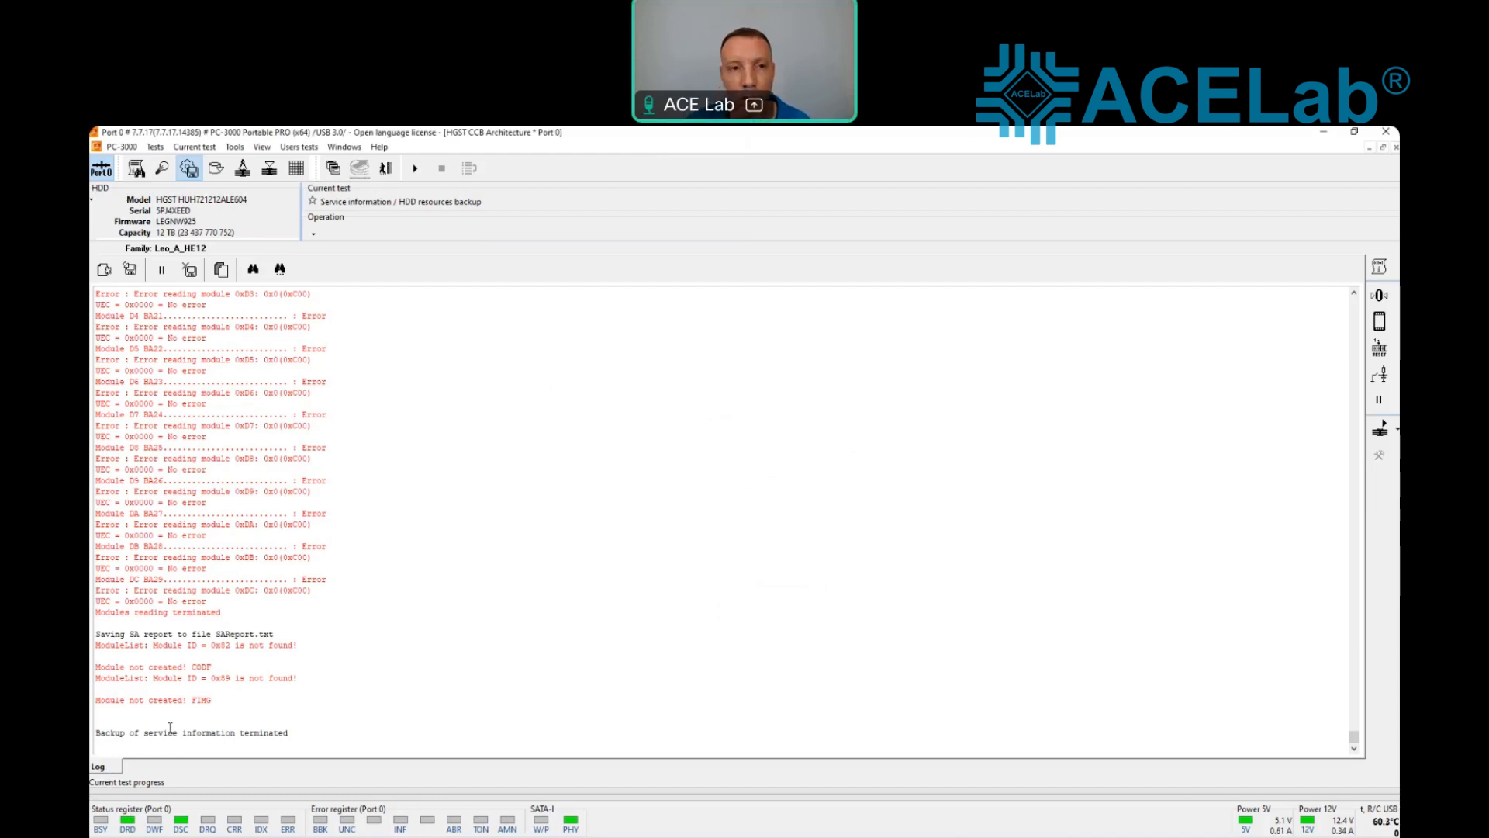
click(387, 168)
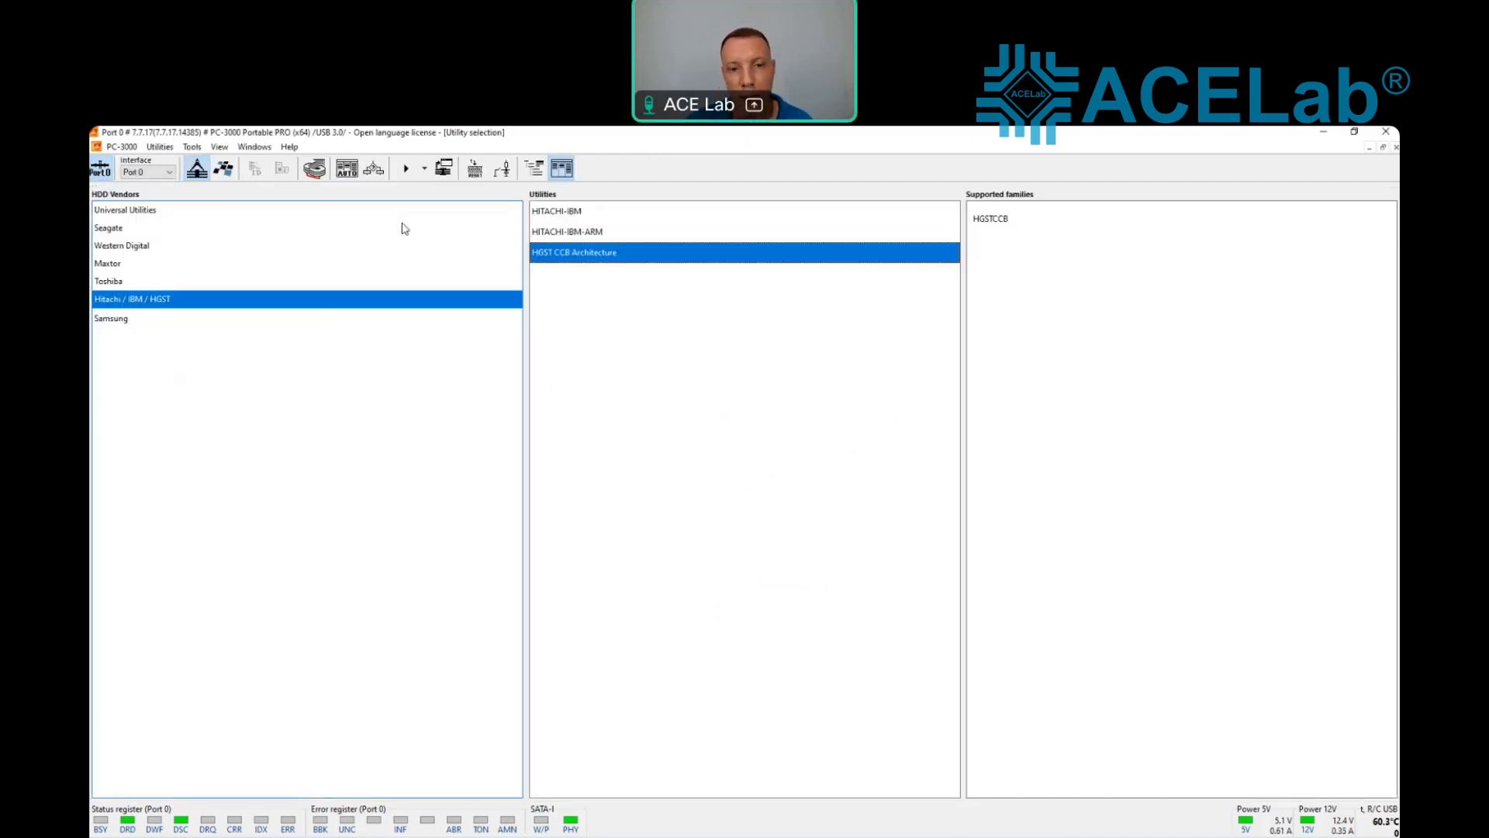
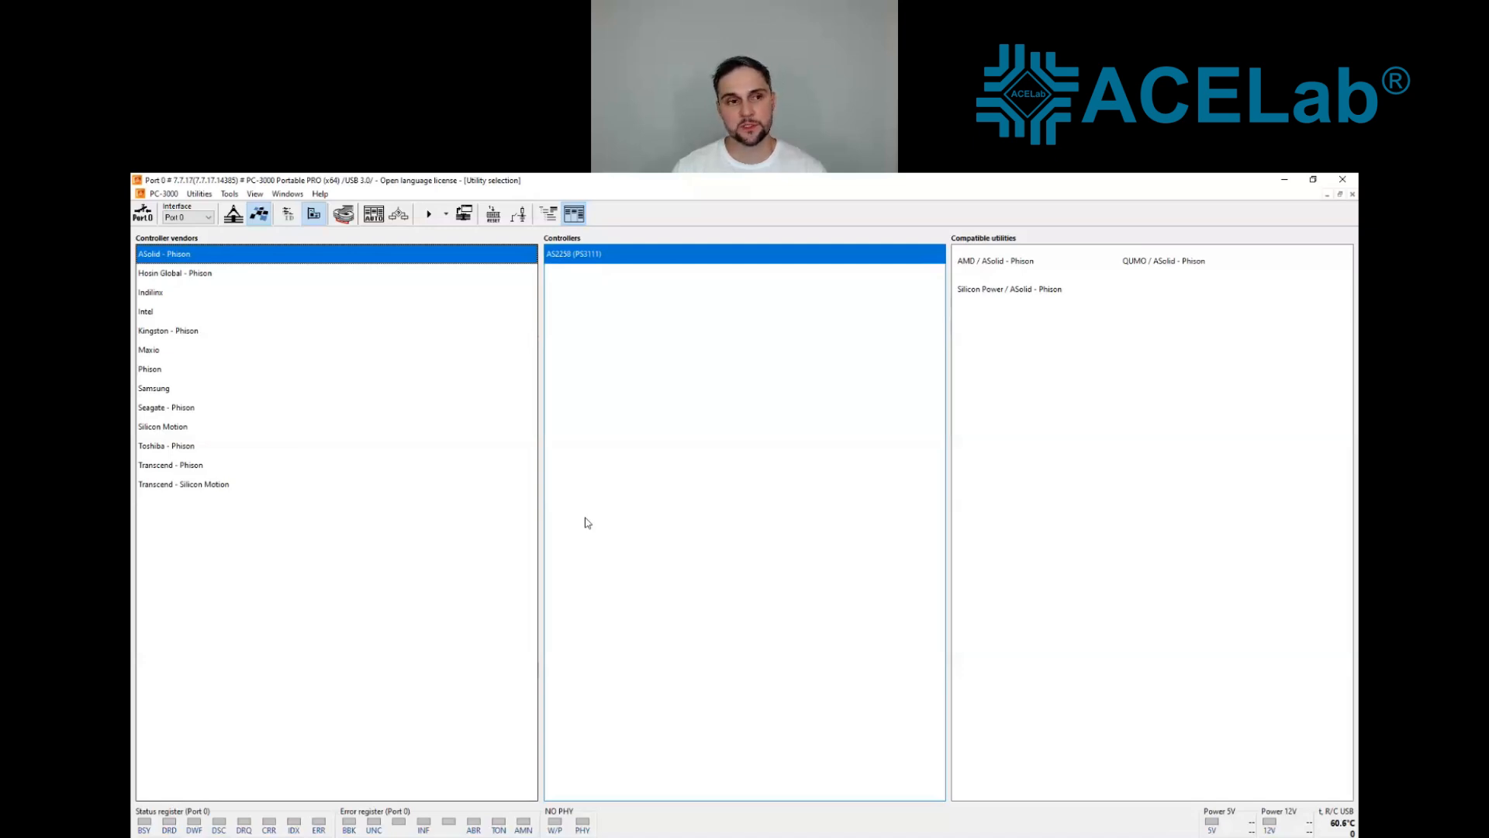
Step: Examine the utilities compatible with the Silicon Motion SM2258XT and SM2259XT controllers and the Maxio controllers
click(221, 429)
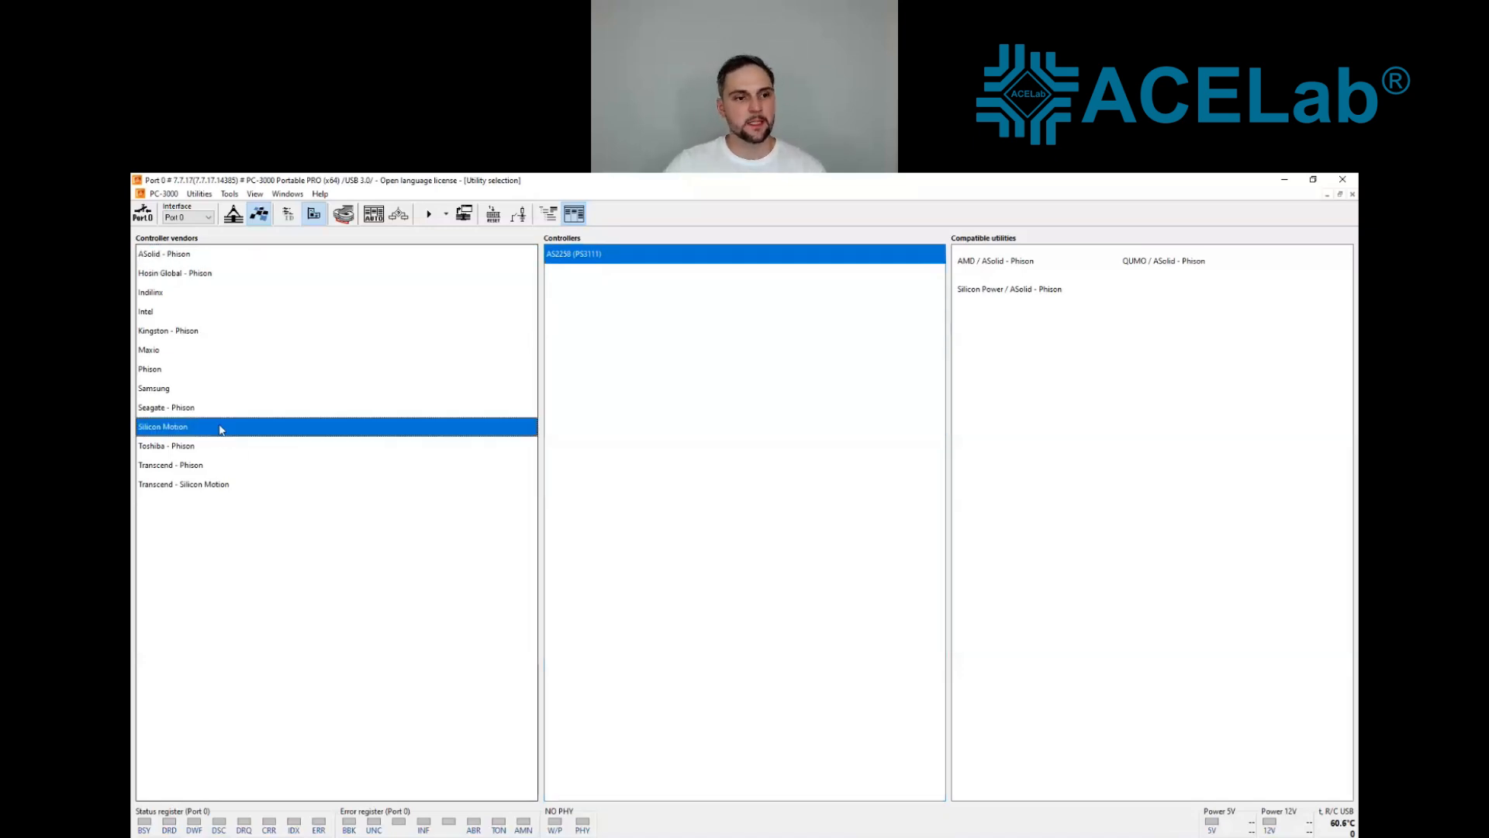
click(600, 372)
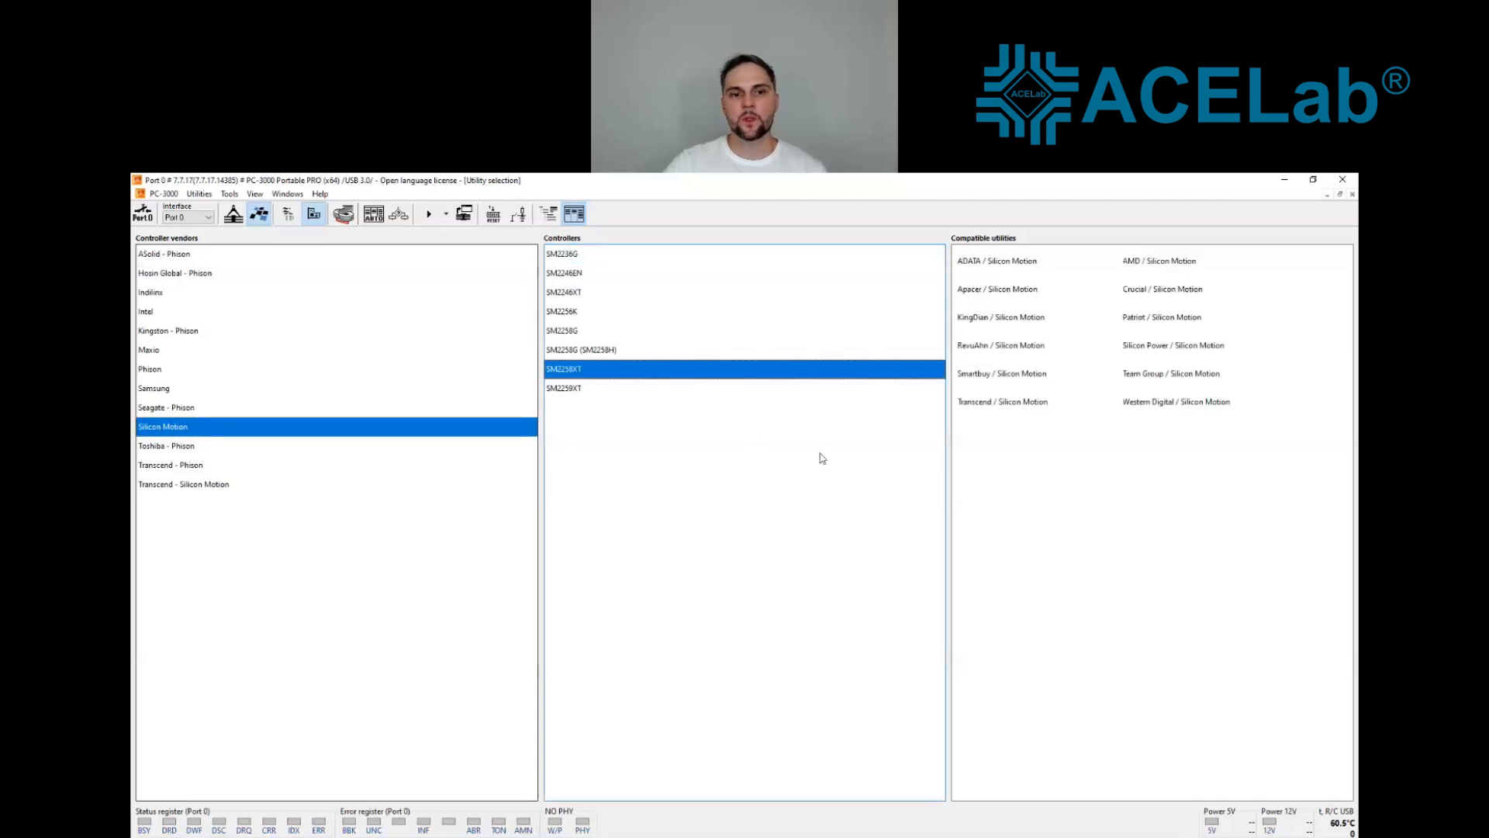
click(612, 390)
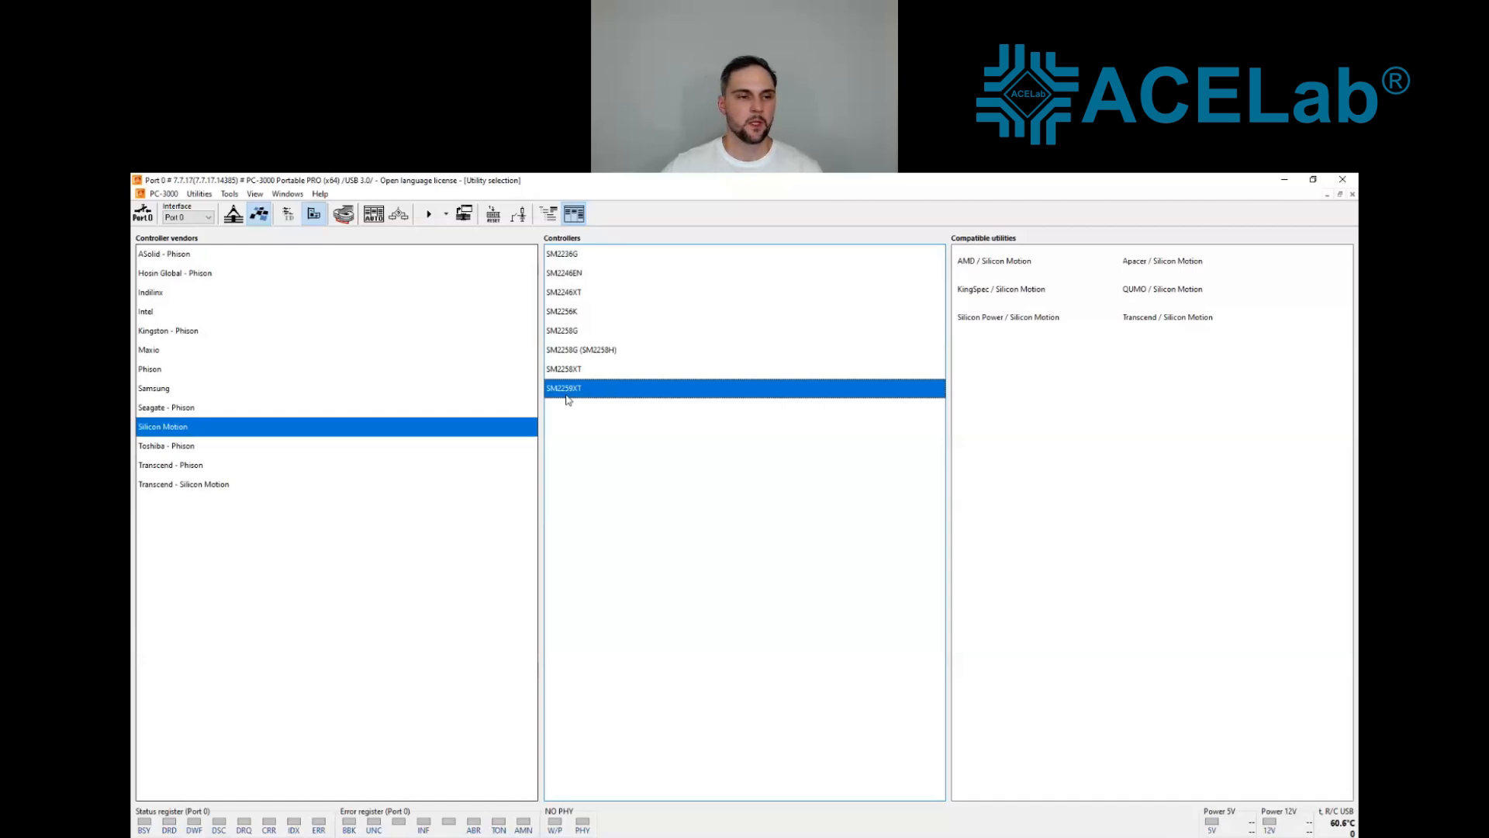
click(174, 351)
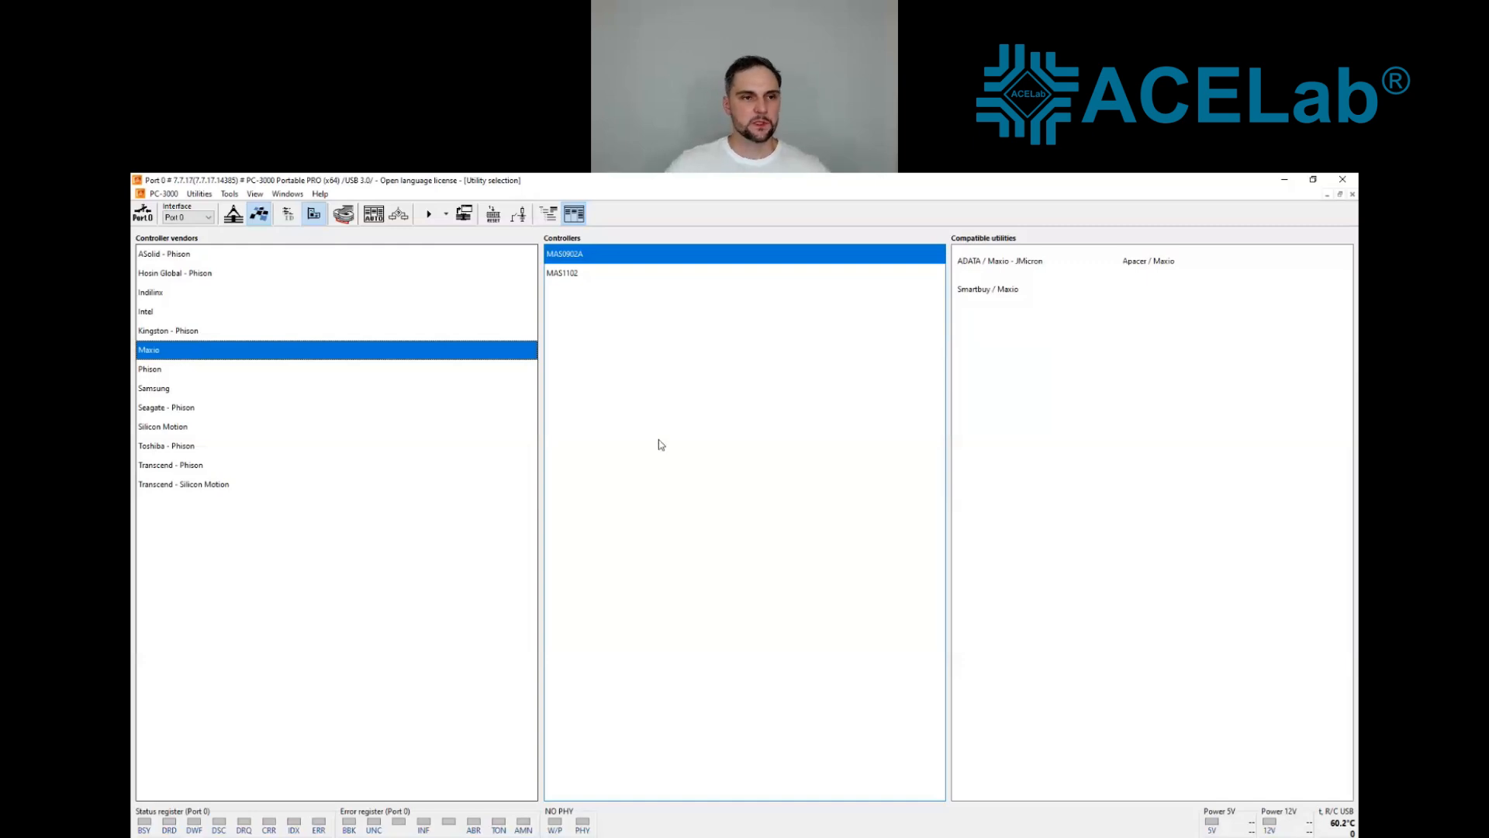
Step: Close the current session and restart PC-3000 on Port0 with the NVMe interface
click(1349, 182)
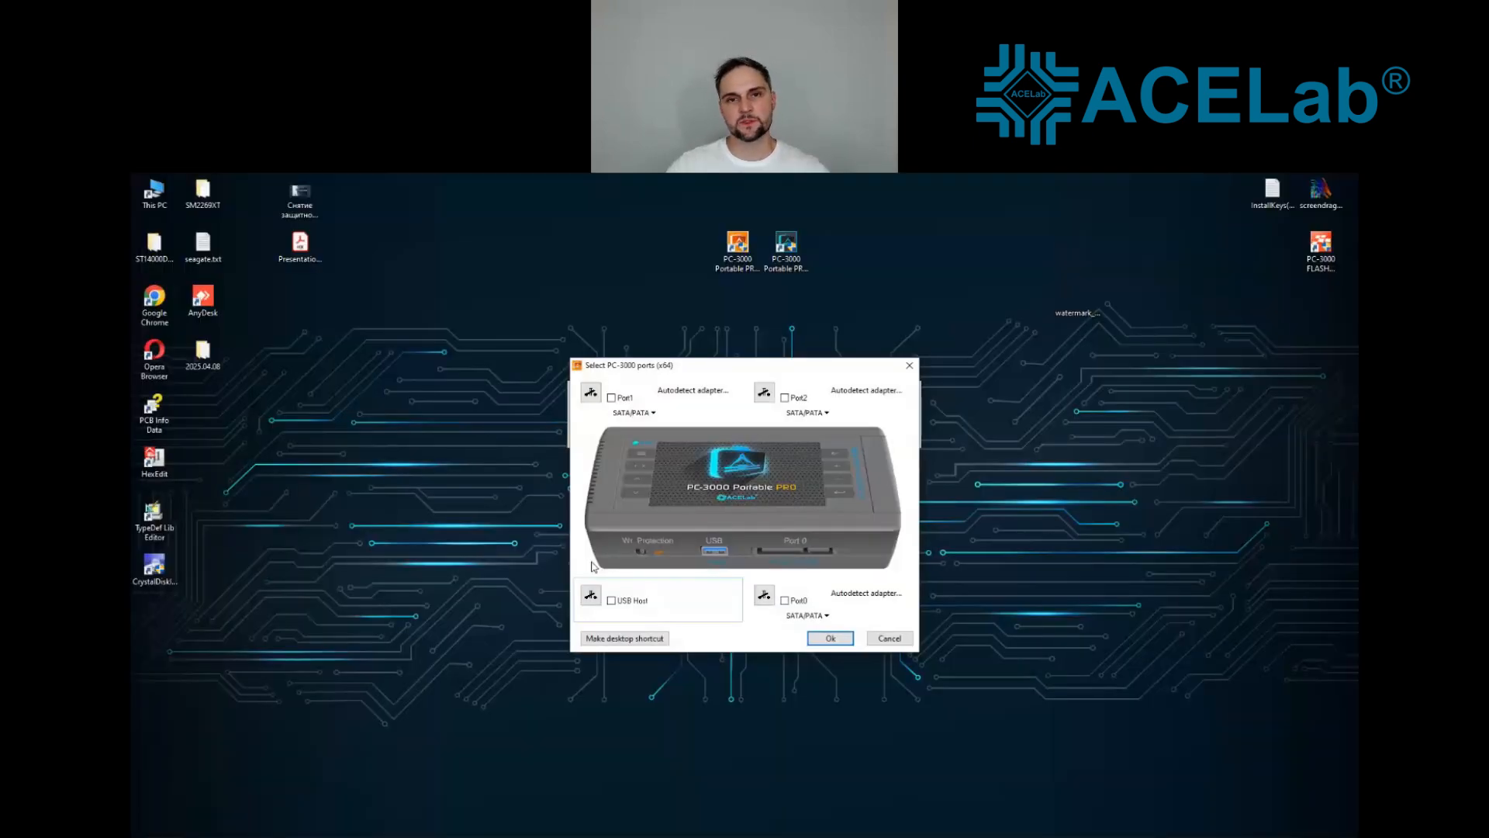
click(784, 600)
click(828, 637)
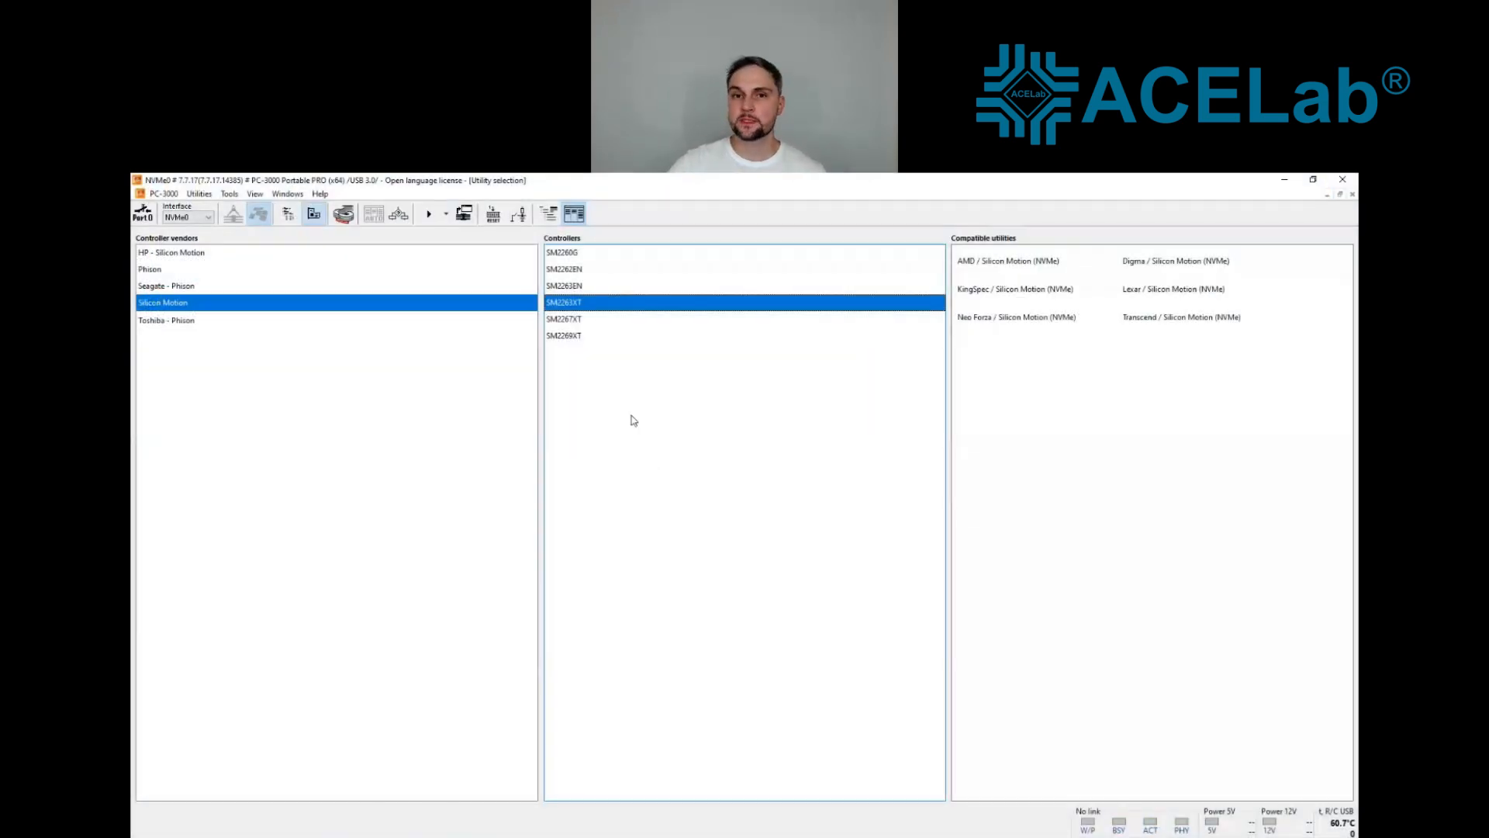
Step: Examine the utilities compatible with the Silicon Motion SM2267XT and SM2269XT NVMe controllers
click(587, 322)
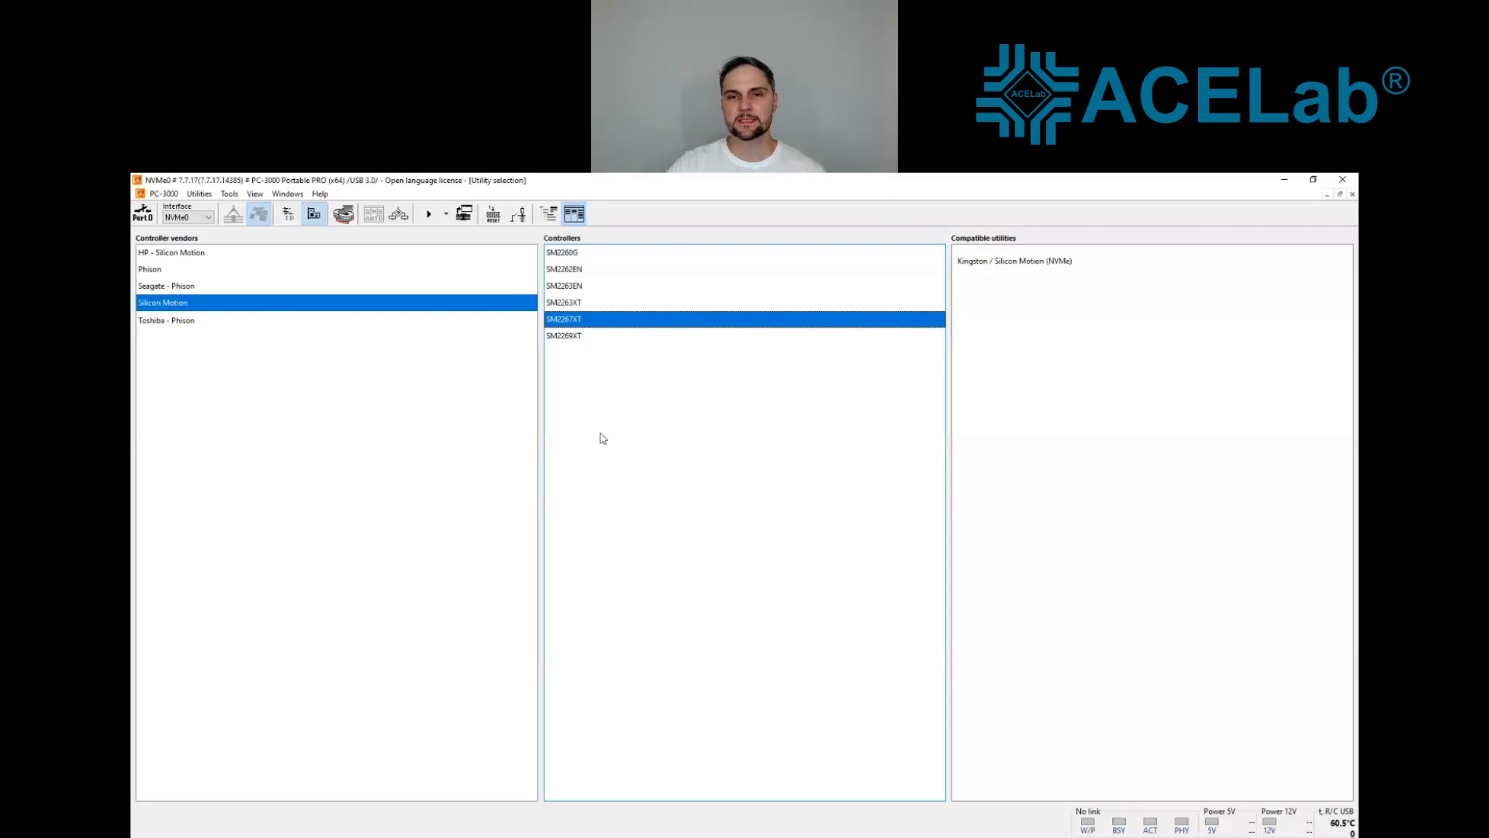
click(569, 340)
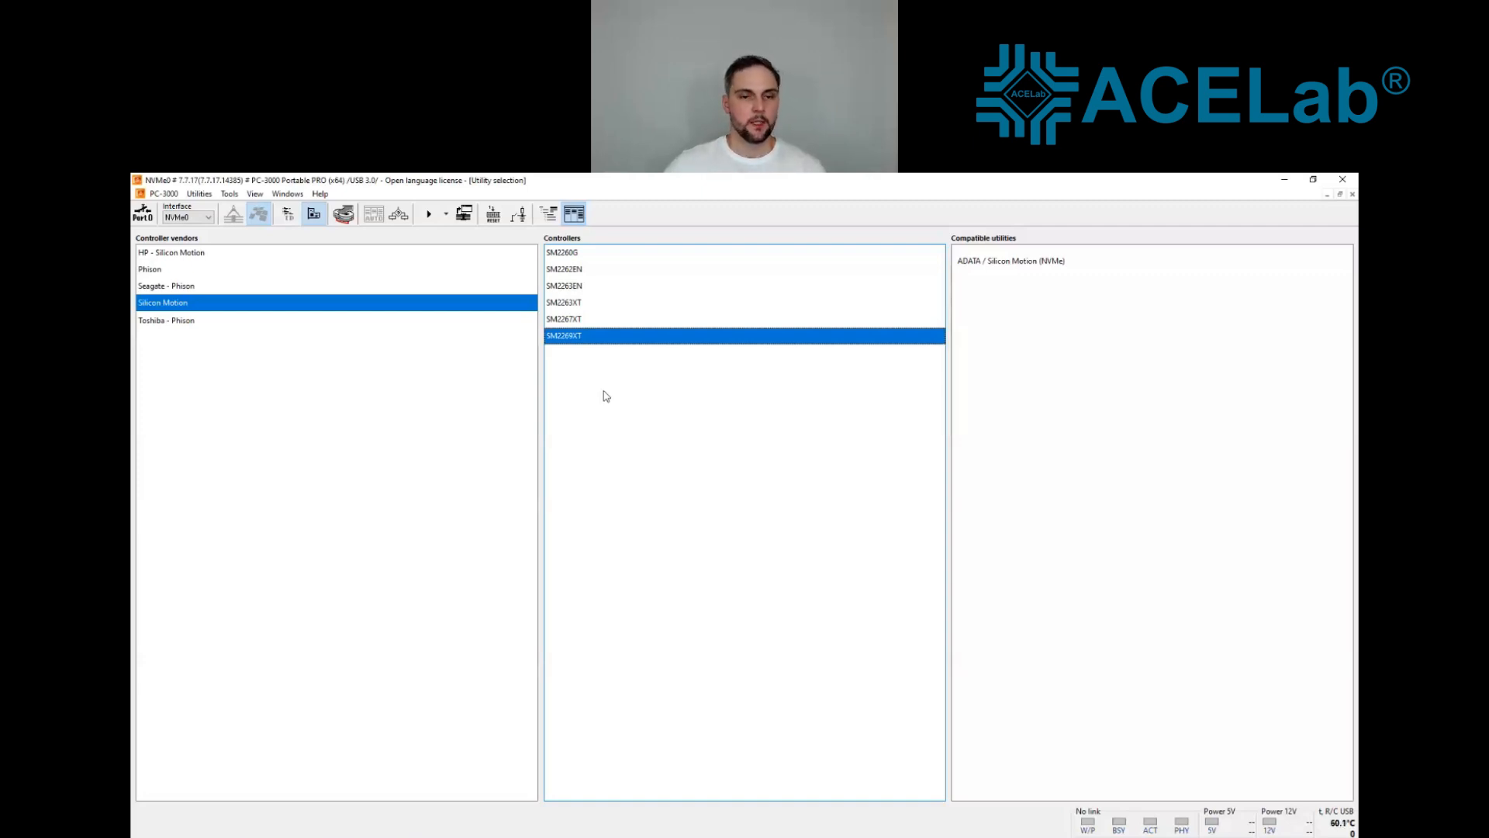
click(586, 320)
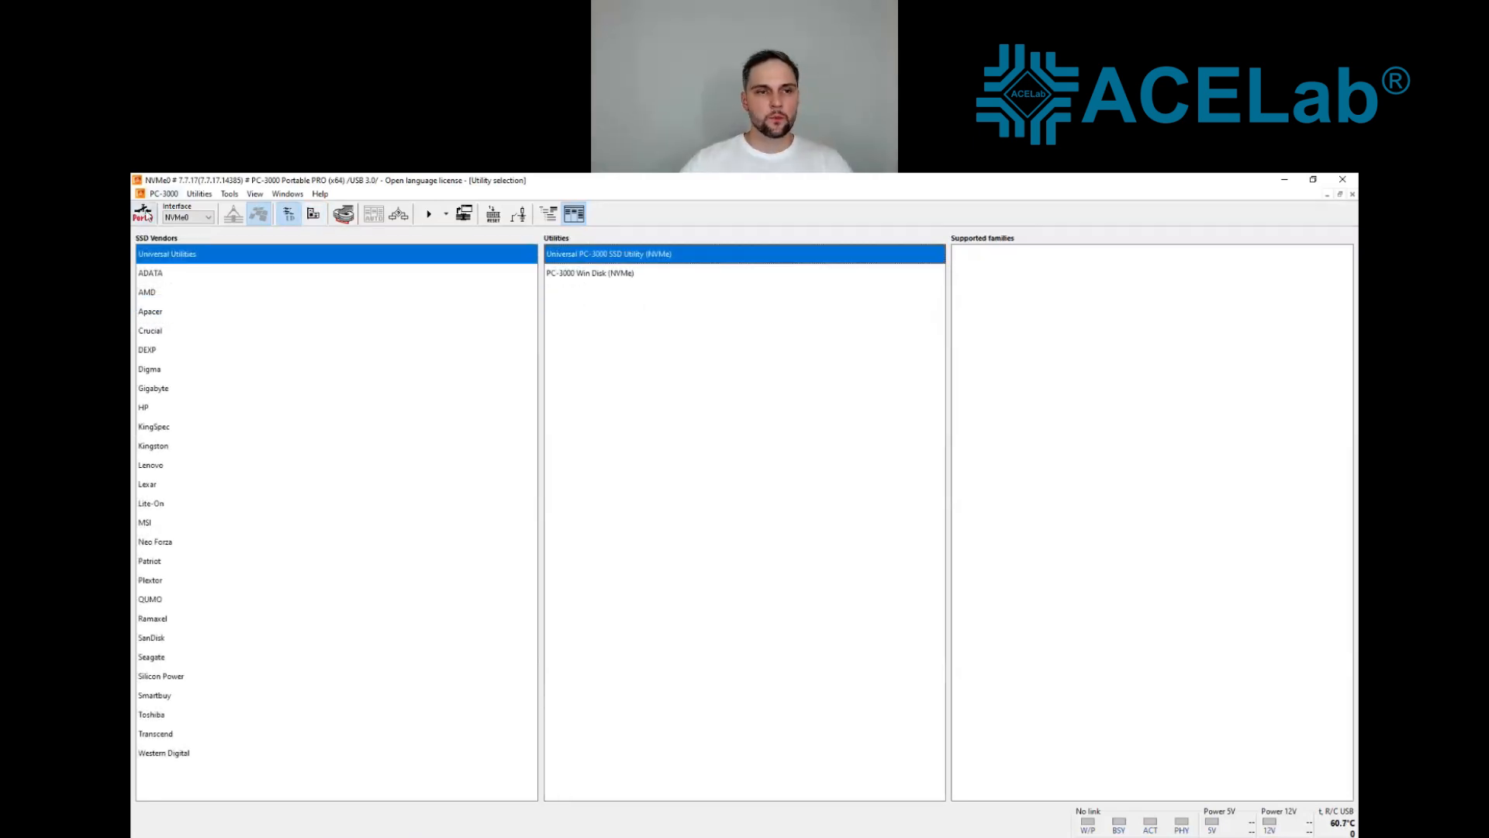
Step: Power on the NVMe drive, check its identification in the Universal PC-3000 SSD Utility, and exit that utility
click(145, 218)
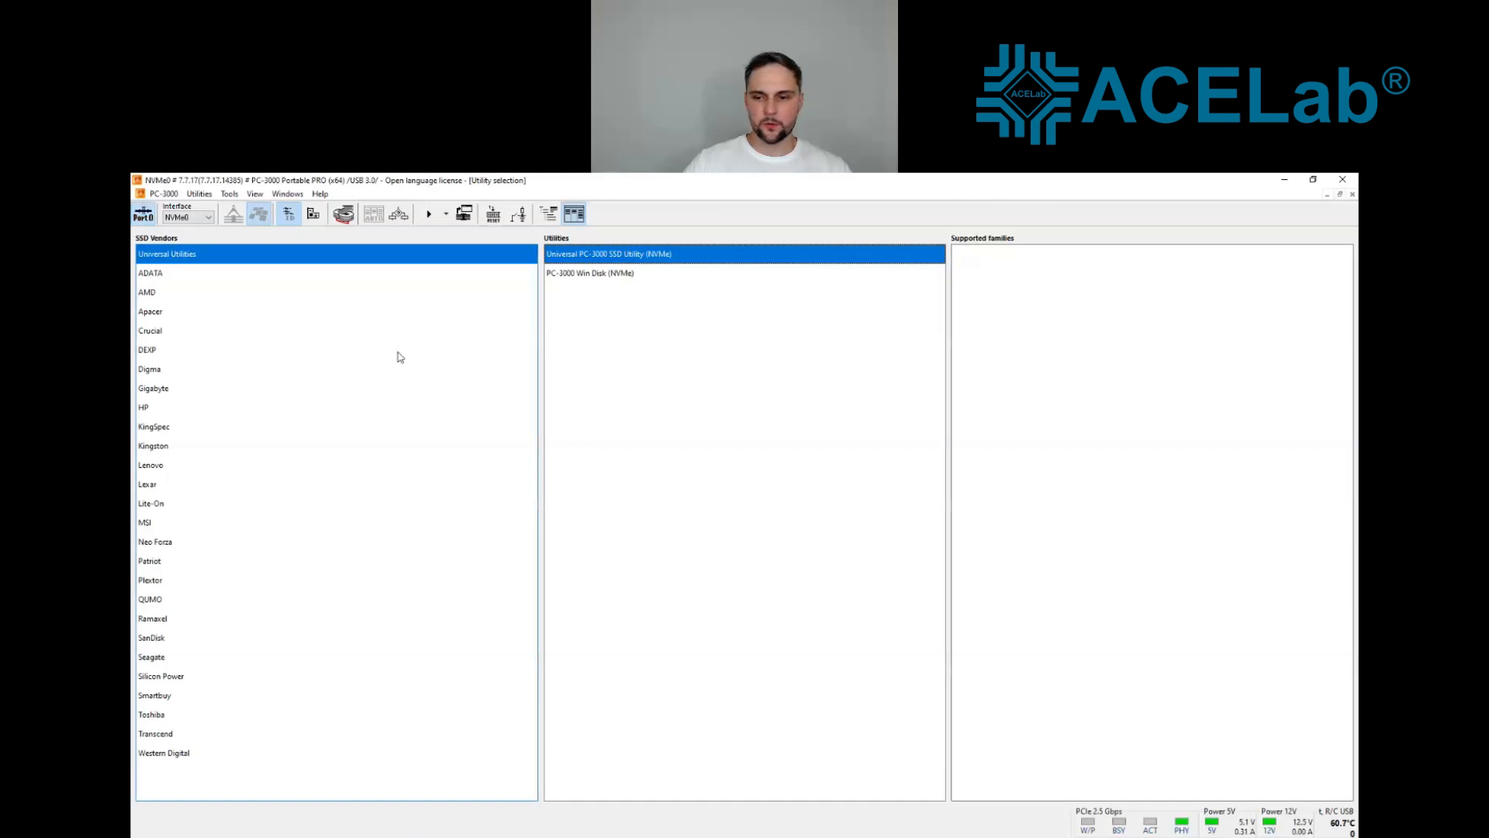
double_click(572, 261)
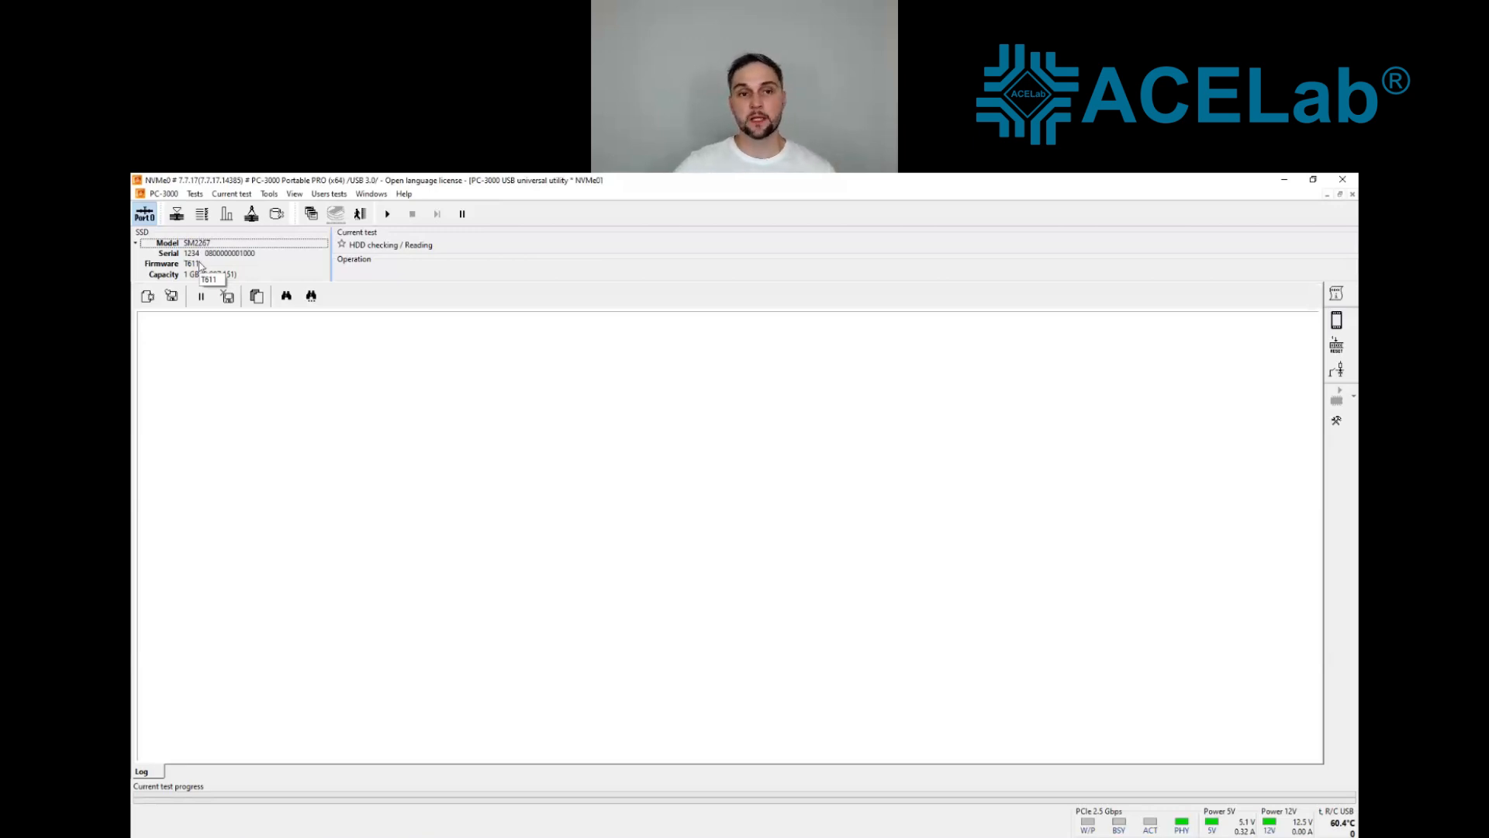
click(360, 214)
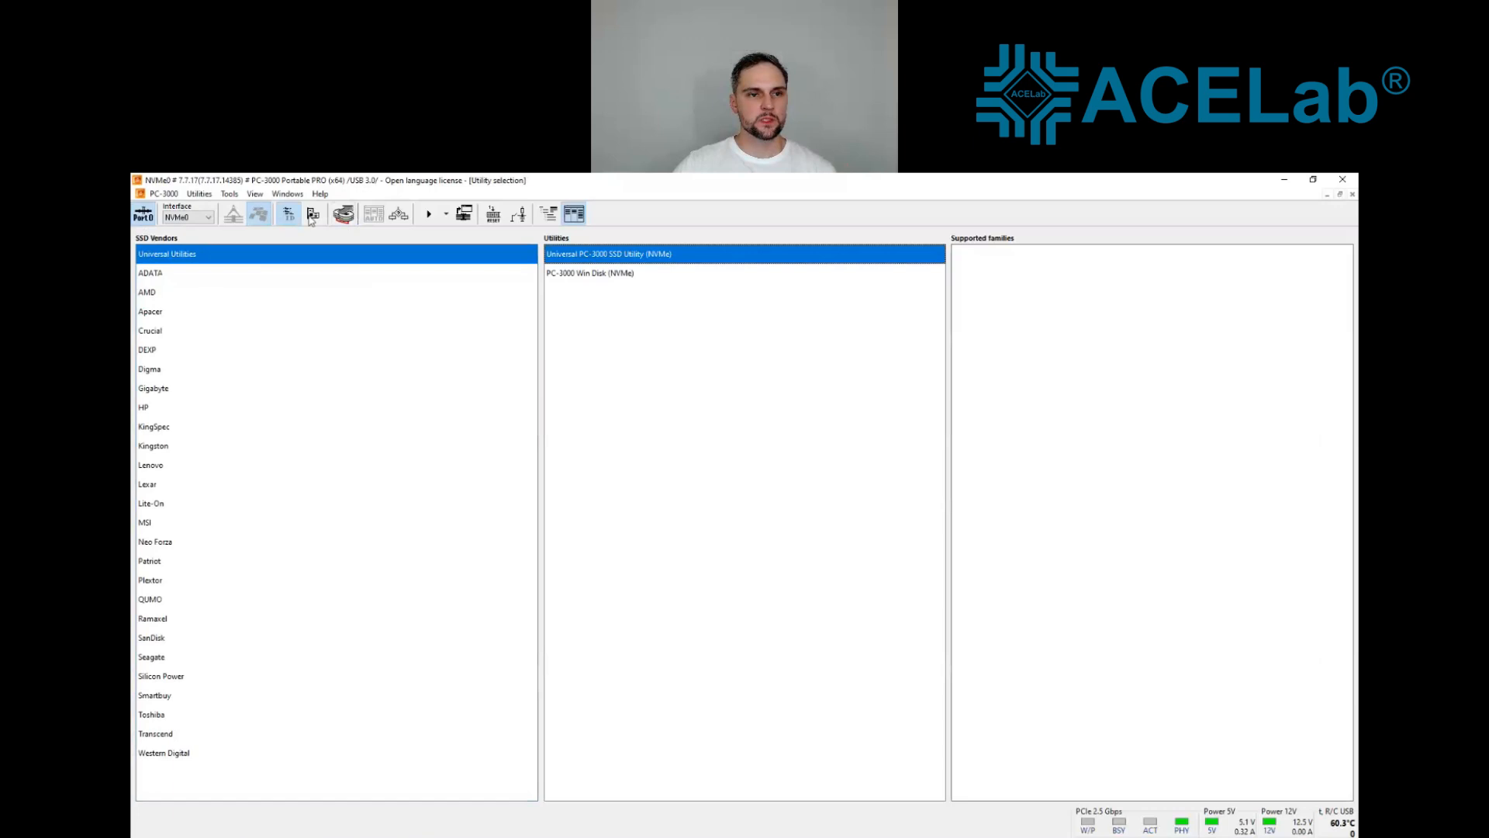
Step: Start the Silicon Motion SM2267XT utility with the NV2 family, upload the loader, and review the chip details in the log
click(312, 216)
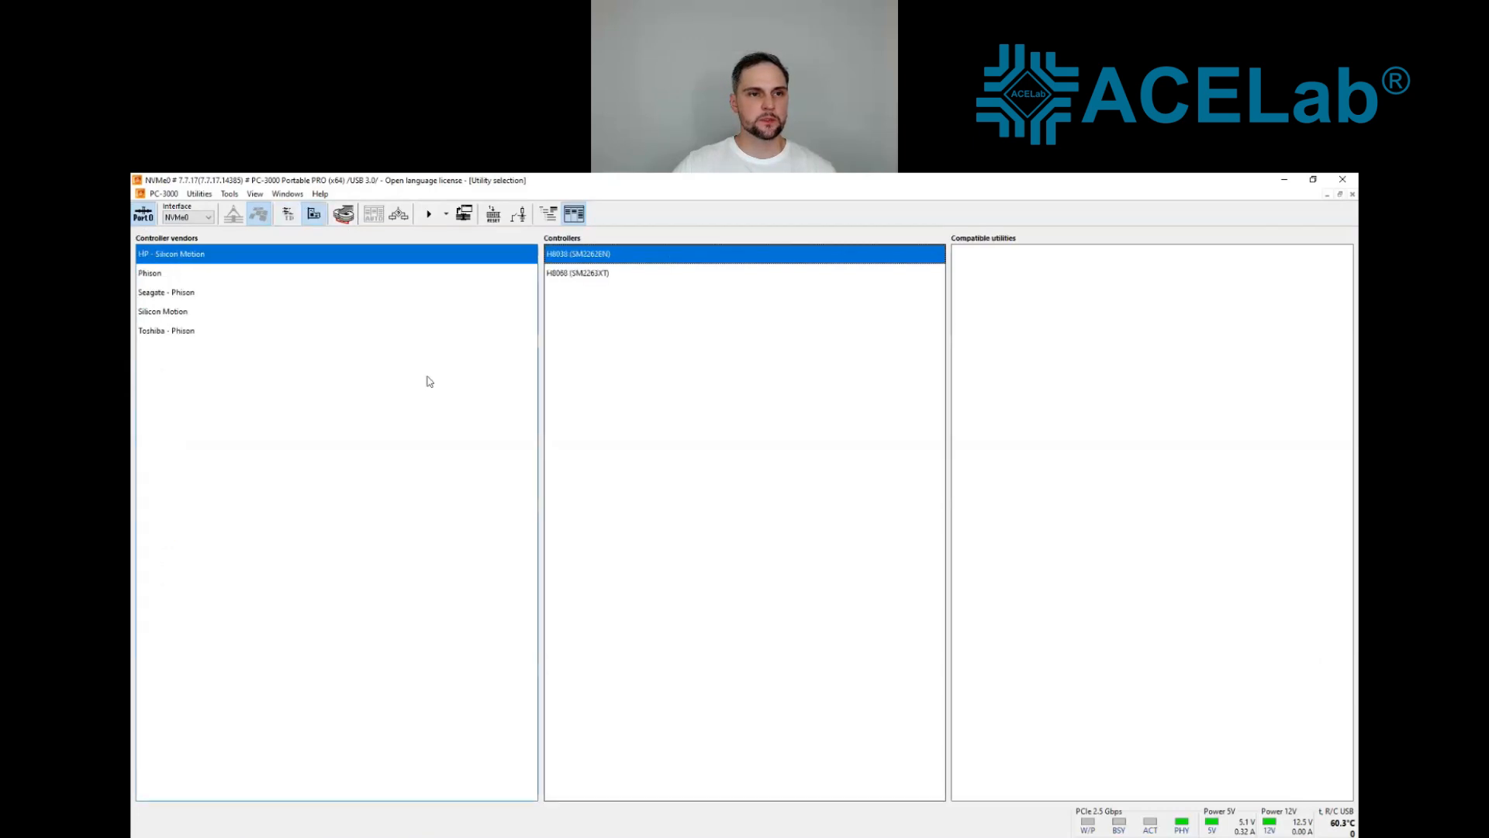
click(172, 315)
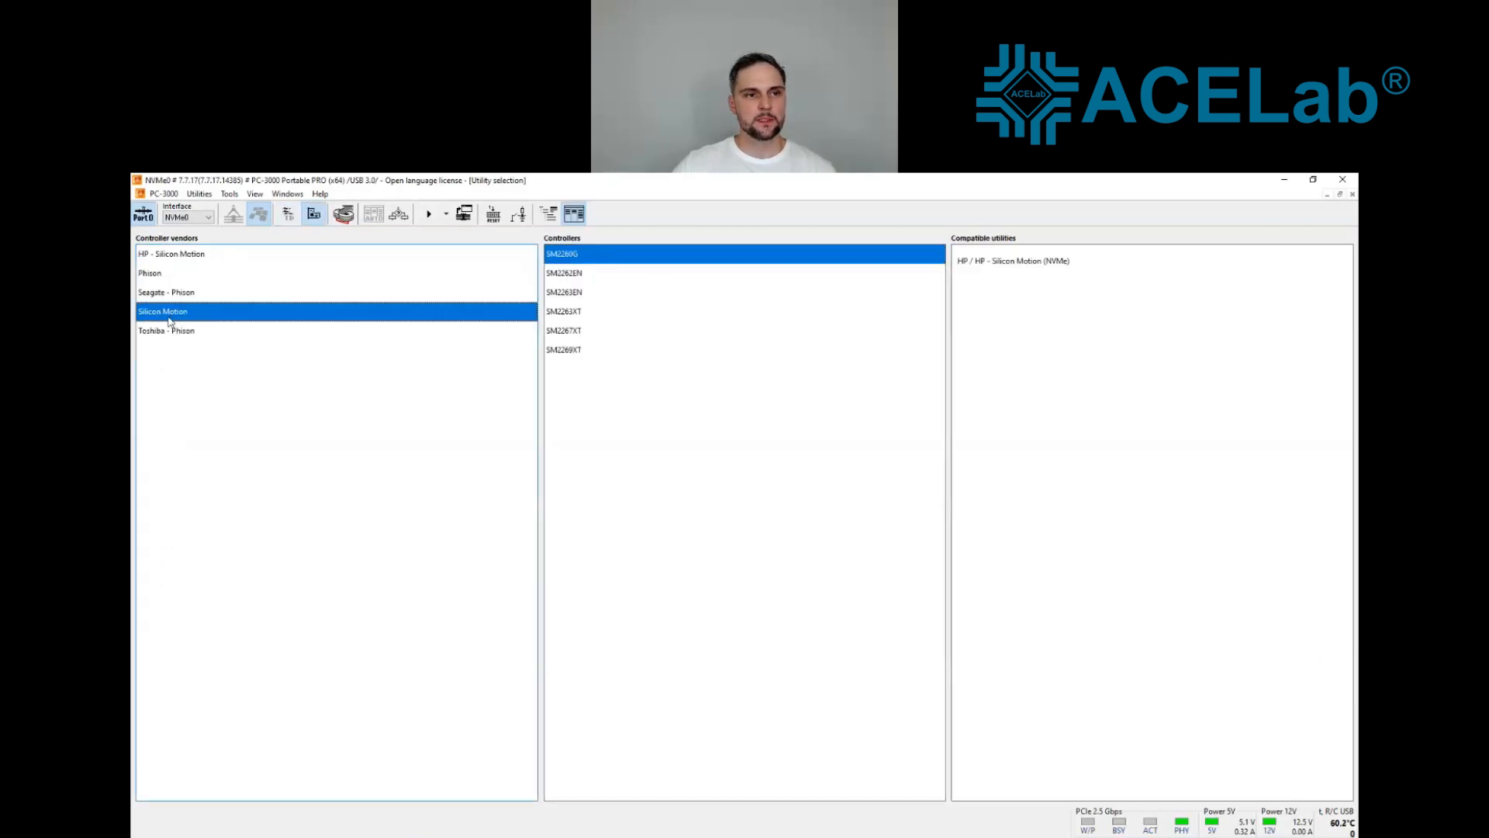
double_click(578, 333)
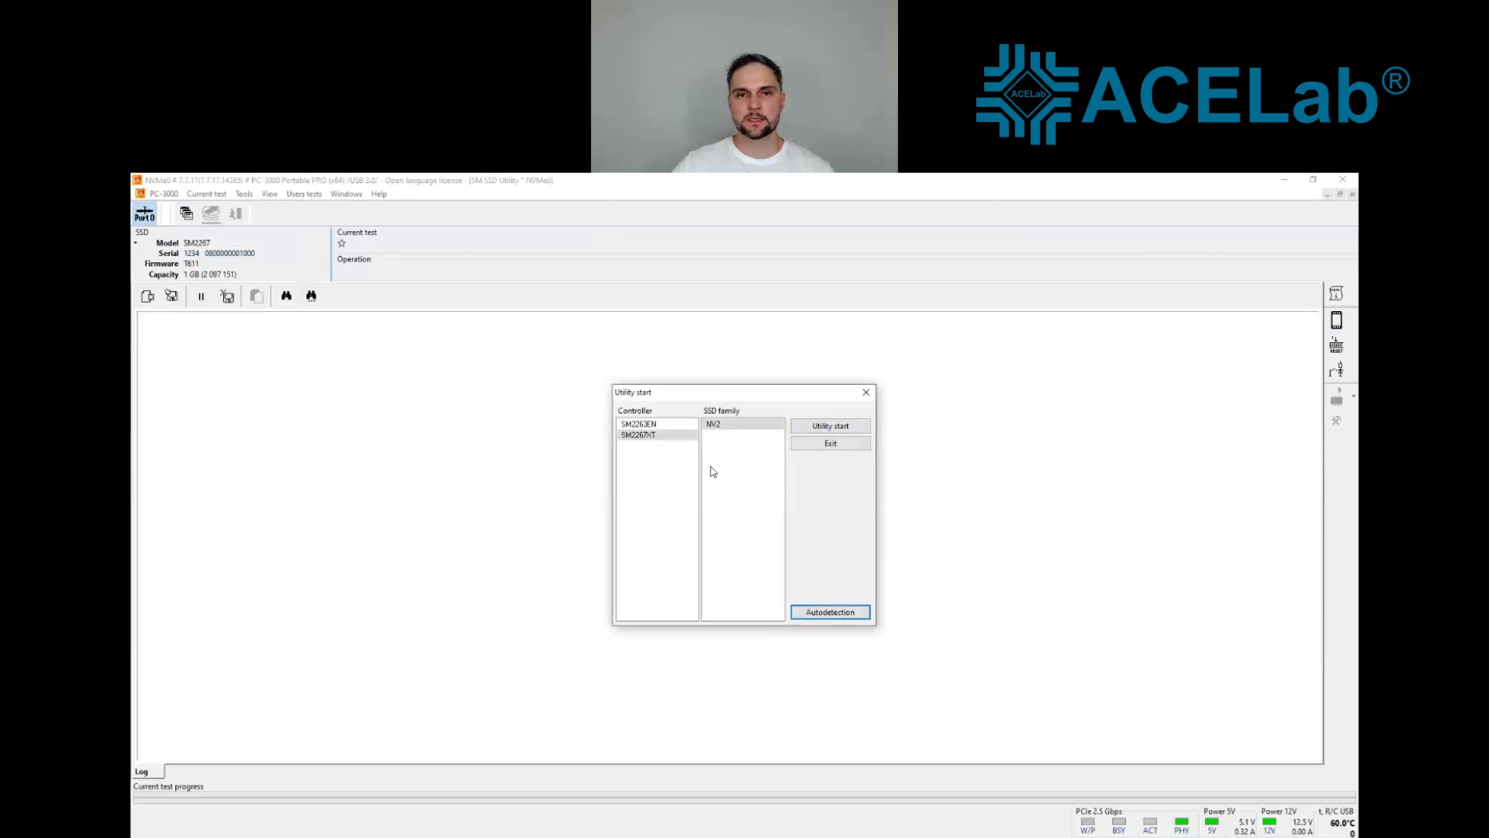
click(731, 426)
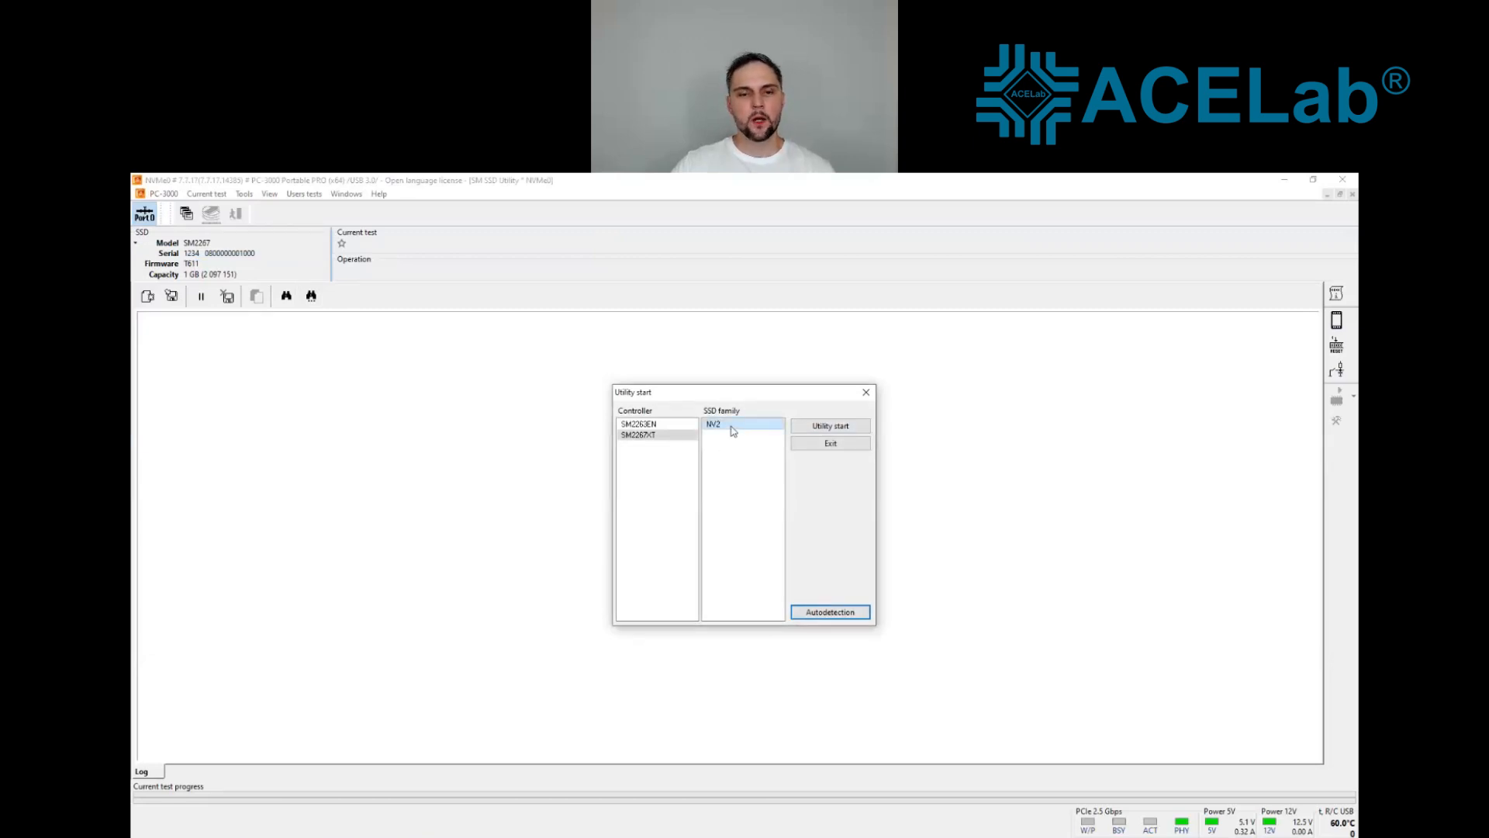
click(830, 425)
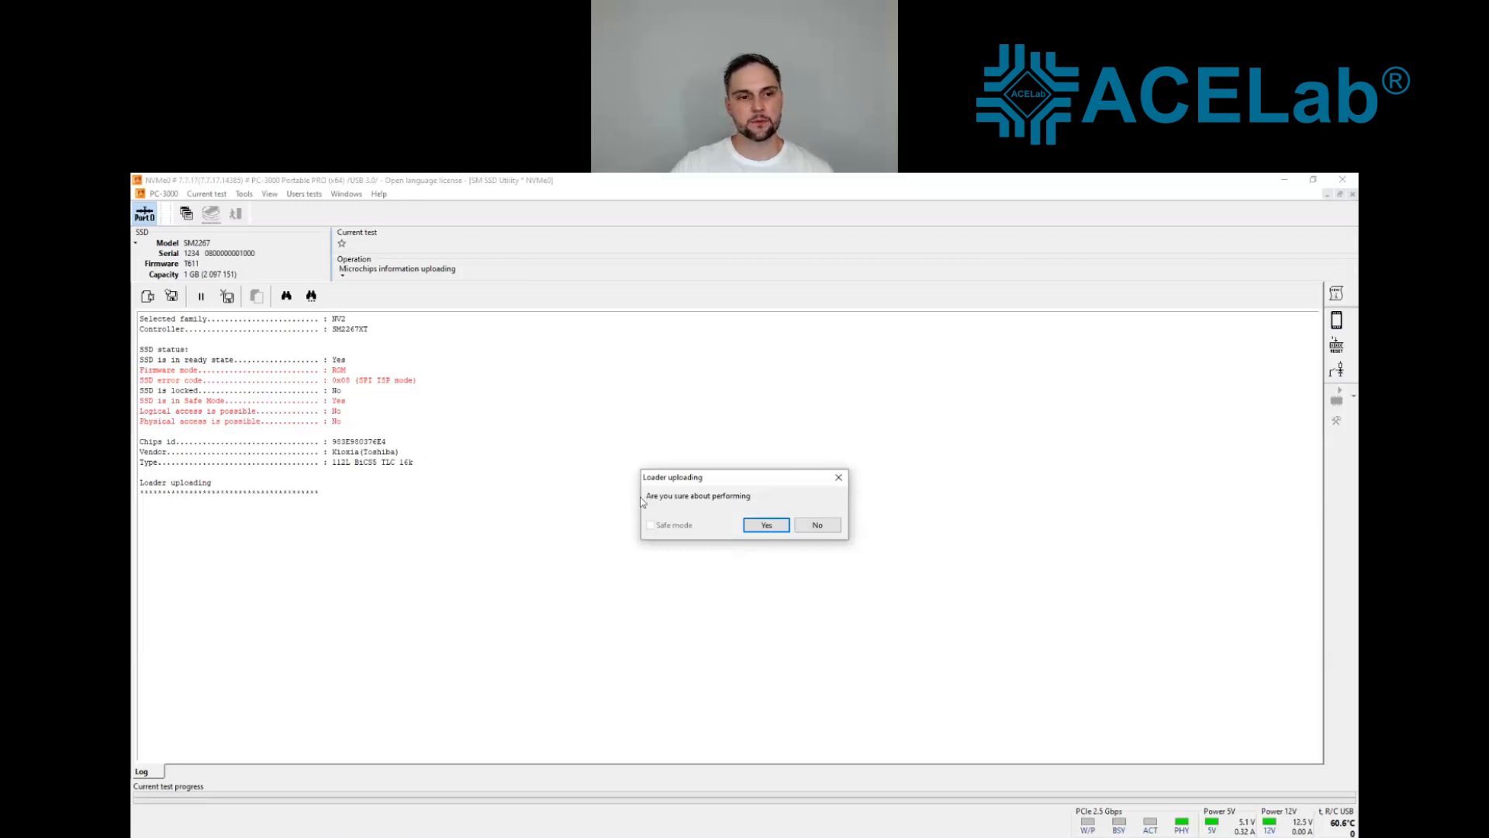
click(765, 525)
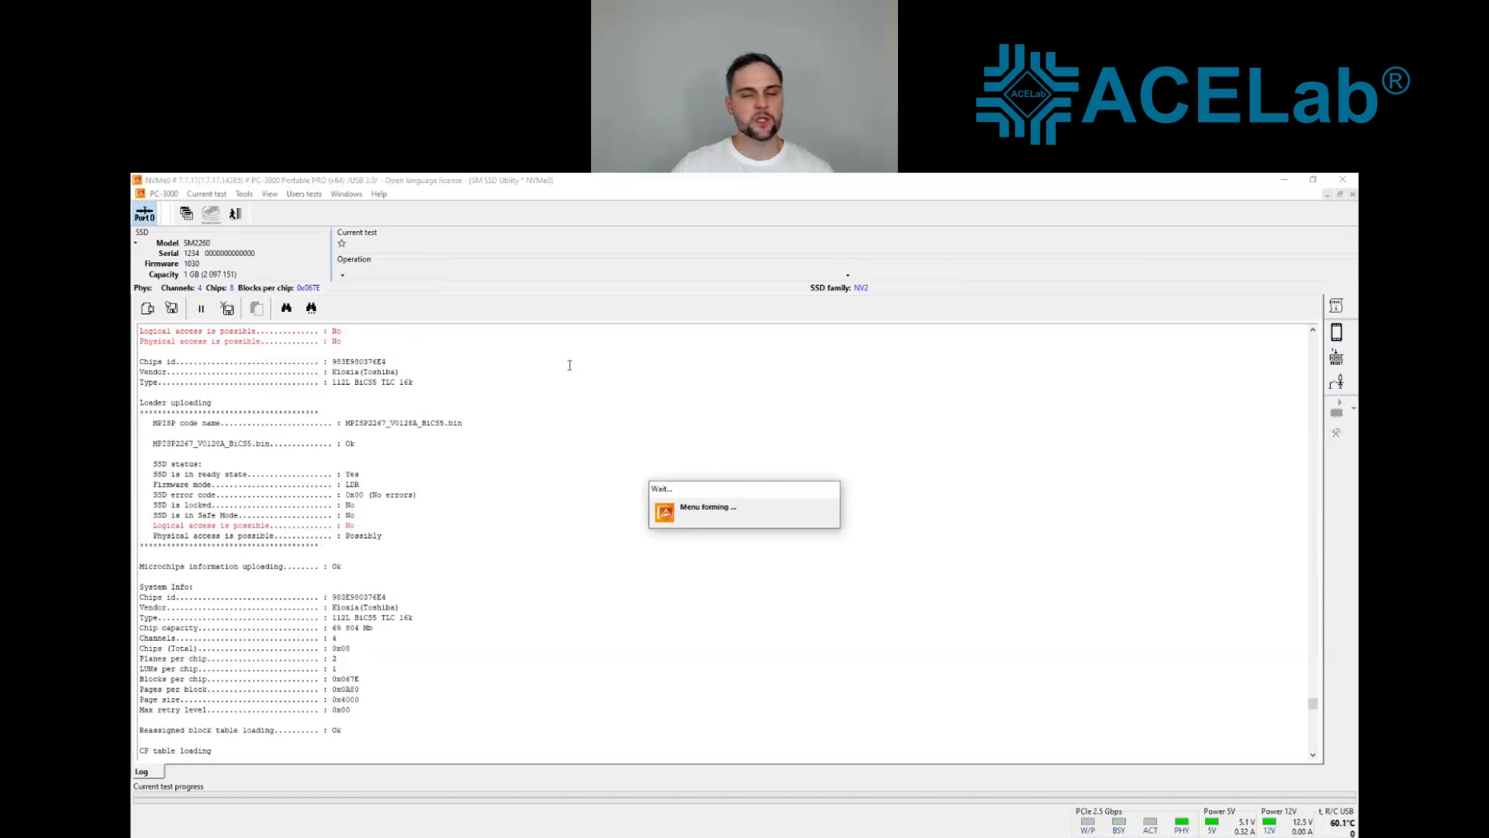
drag(339, 637, 144, 637)
drag(375, 629, 139, 628)
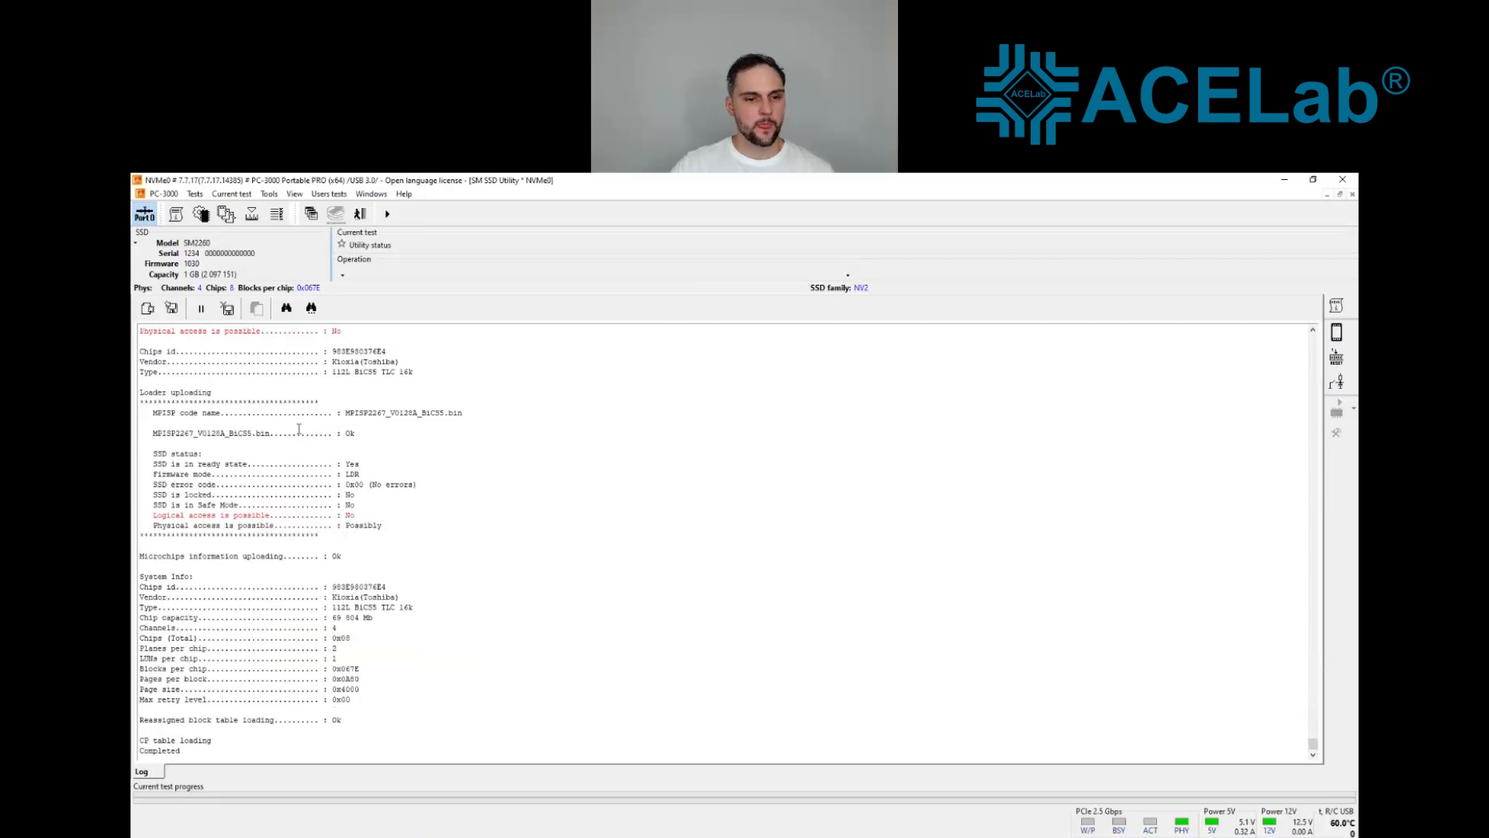
Step: Run the NAND memory chips test and inspect the chip IDs per channel in its report
click(195, 194)
mouse_move(279, 242)
click(411, 256)
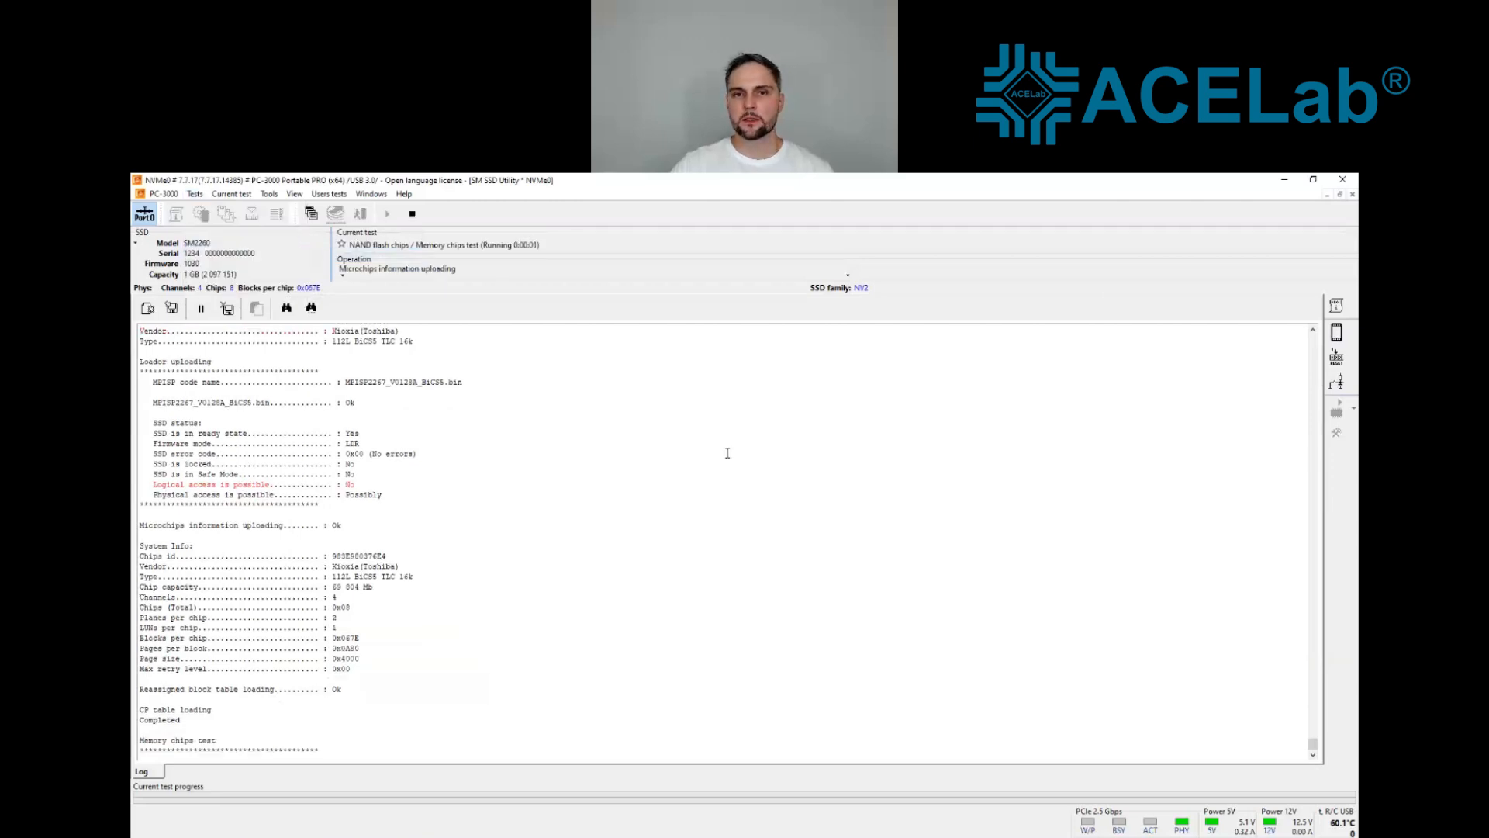
drag(206, 528, 411, 610)
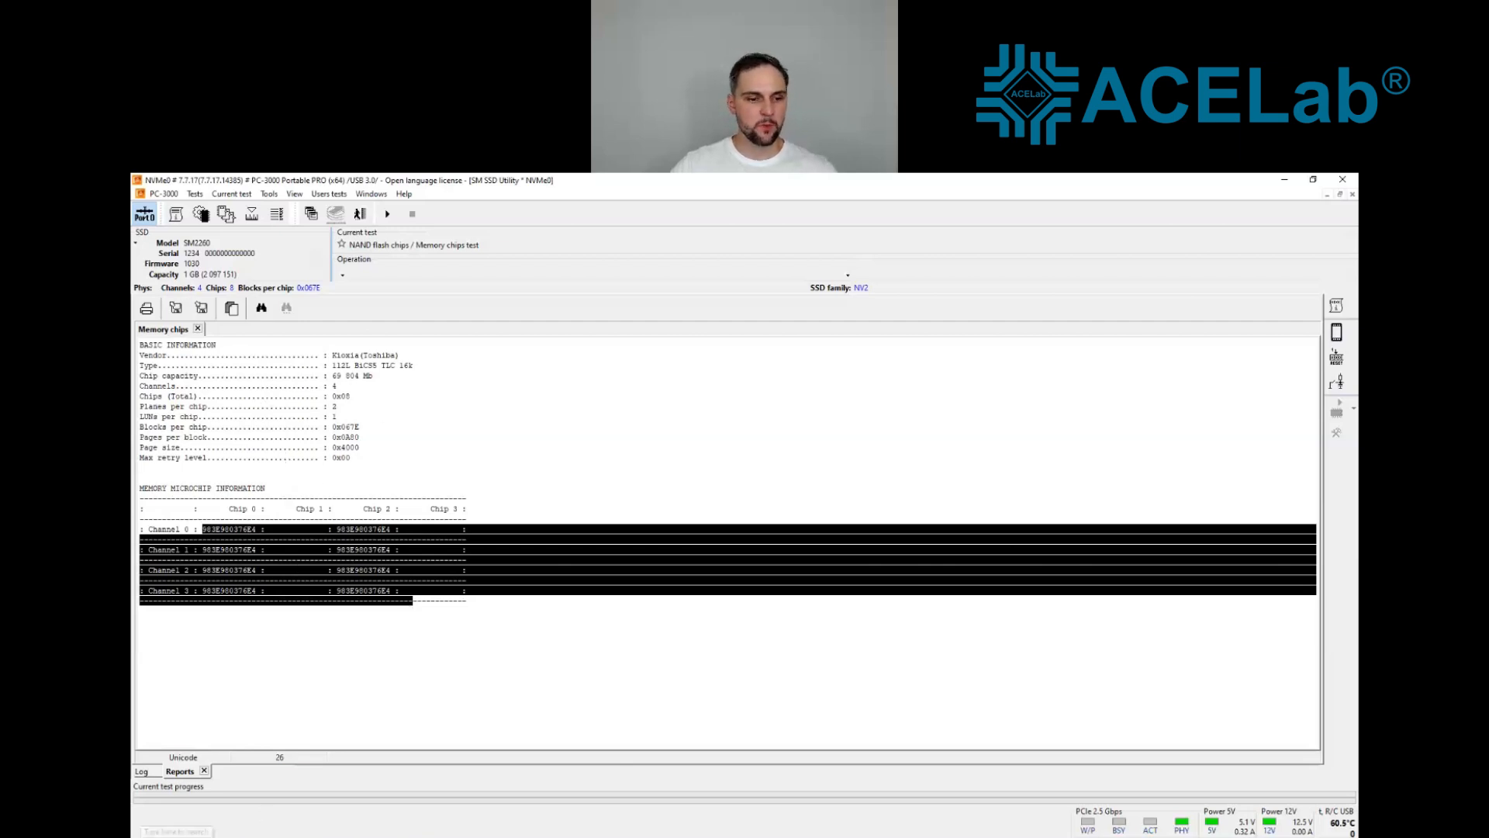
Step: Switch to Calculator and multiply the 69804 MB chip capacity by 8 to work out the drive's total capacity
click(177, 831)
text(сфд)
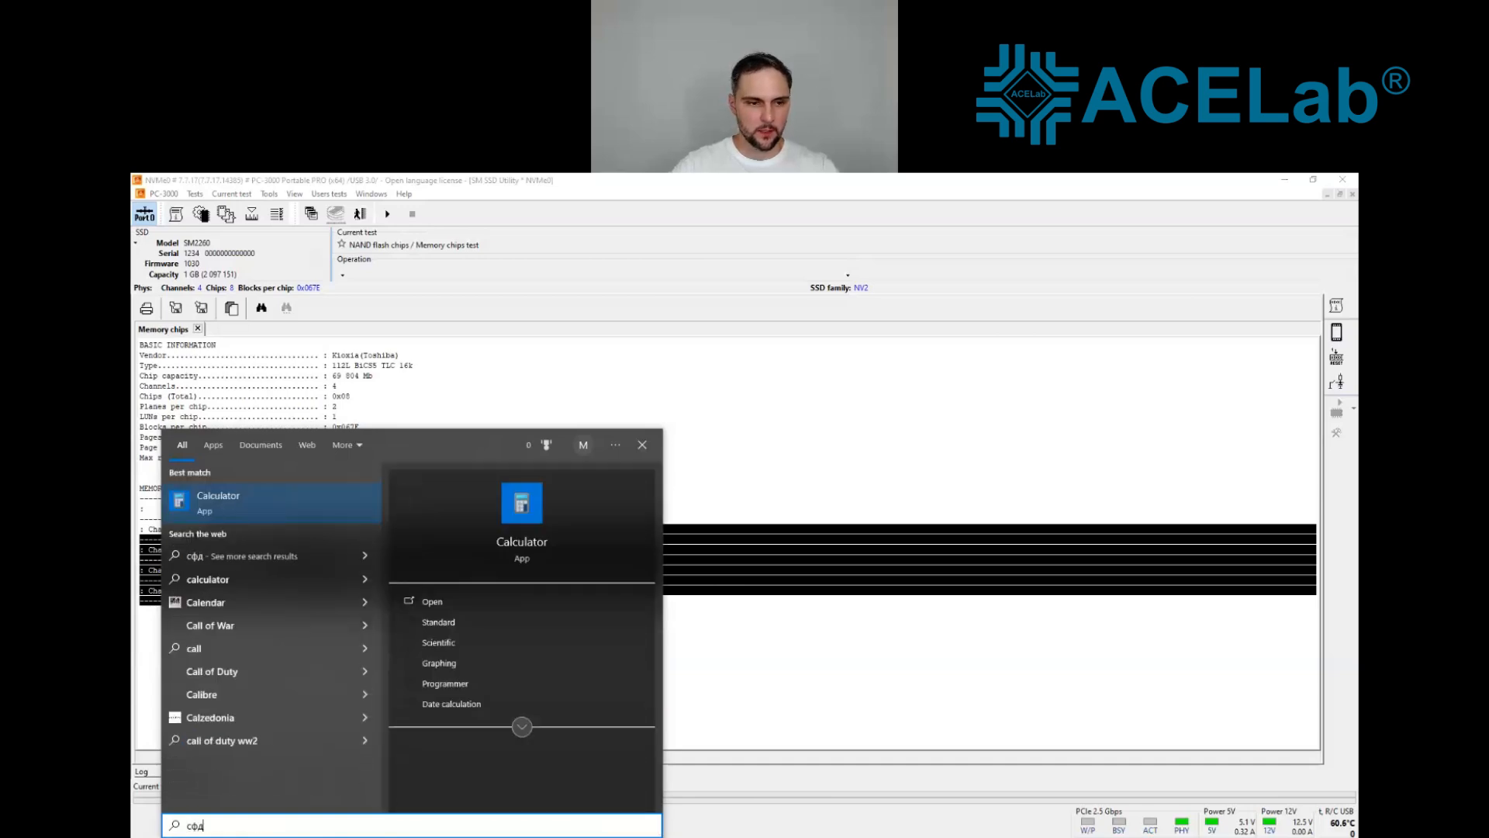
key(Return)
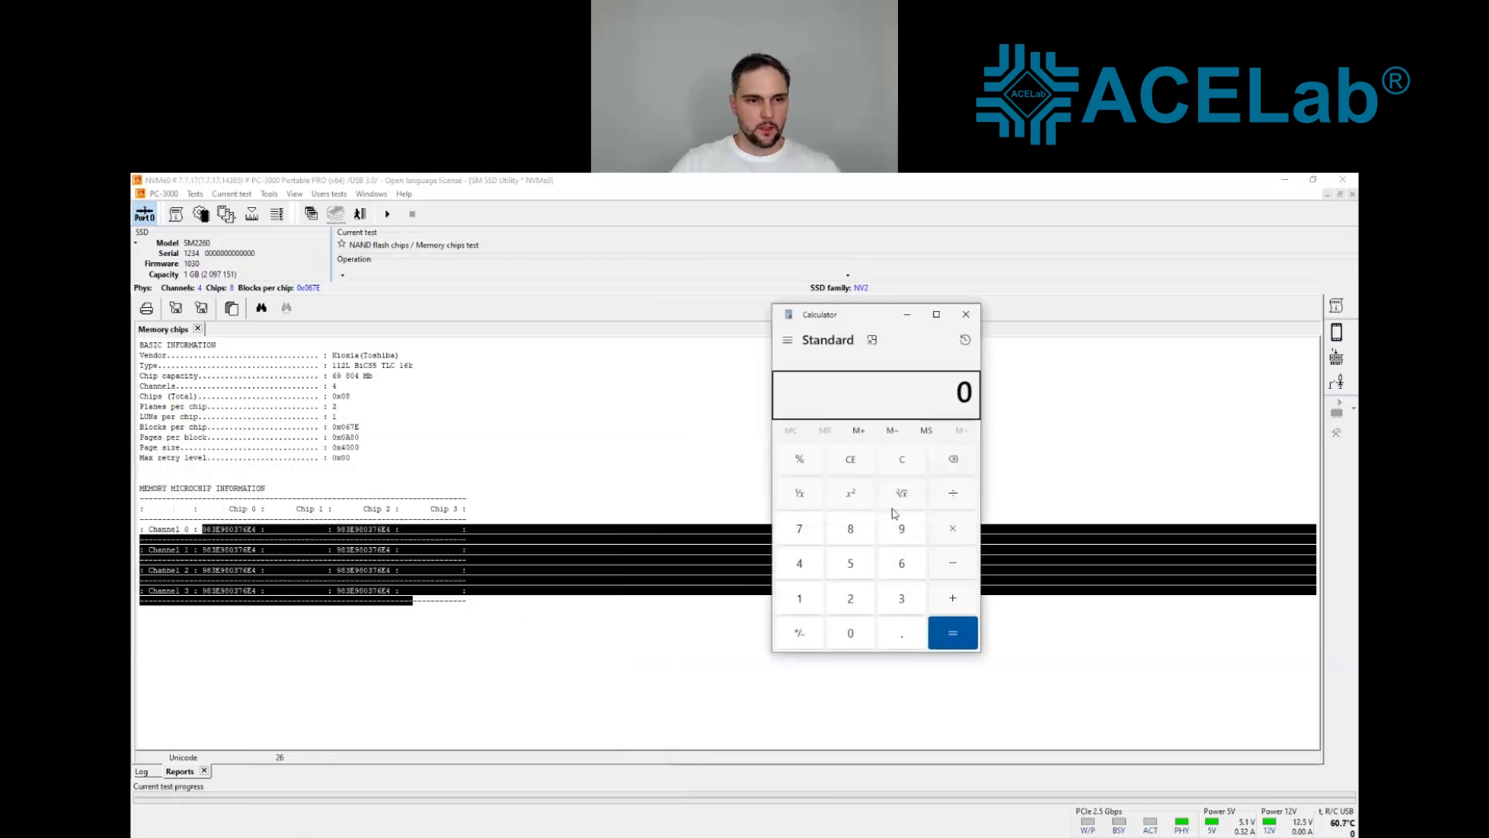
click(900, 566)
click(901, 537)
click(852, 529)
click(856, 640)
click(800, 564)
click(954, 532)
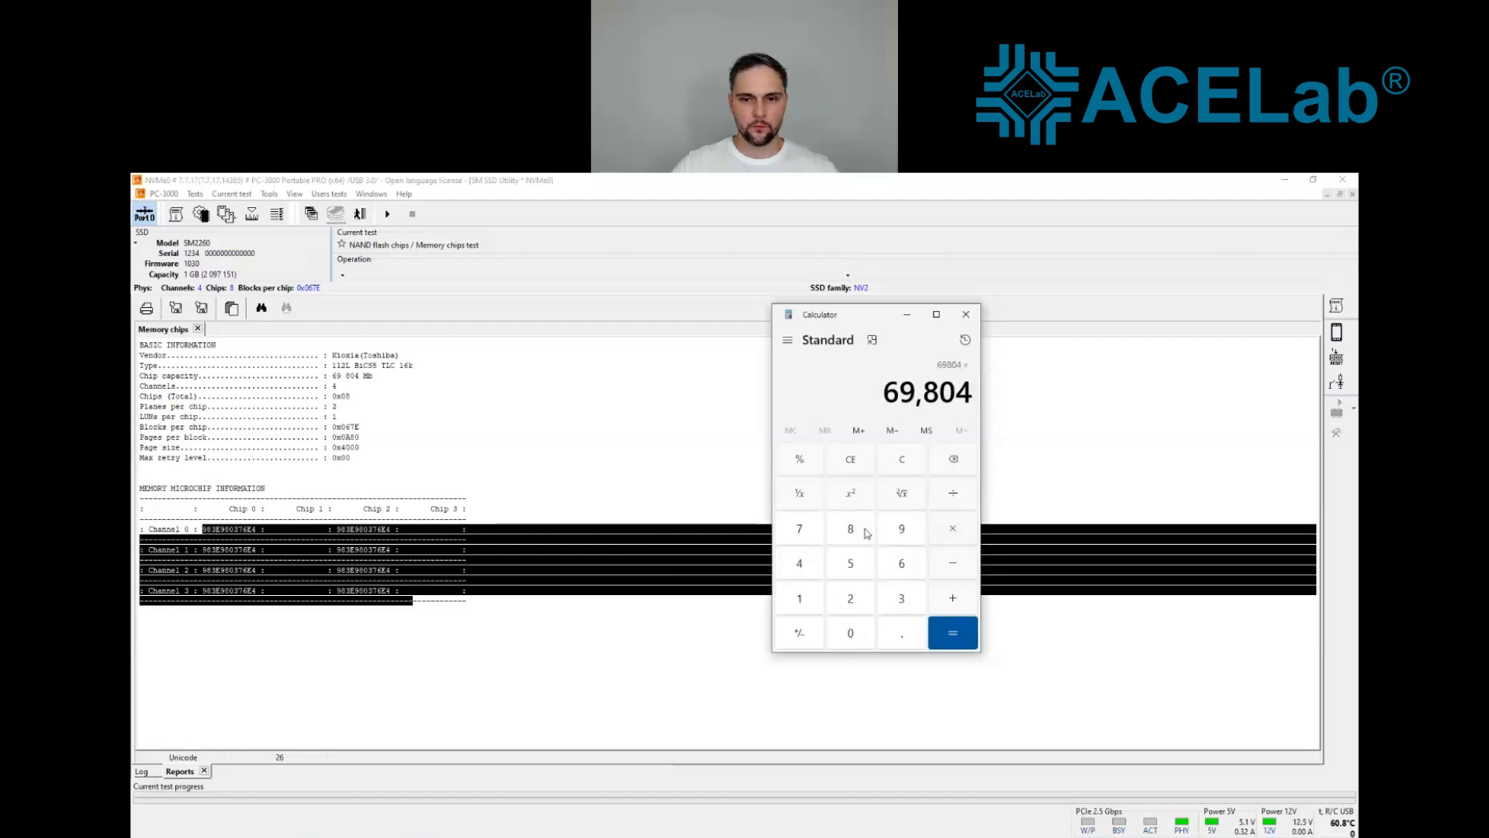
click(867, 533)
click(964, 630)
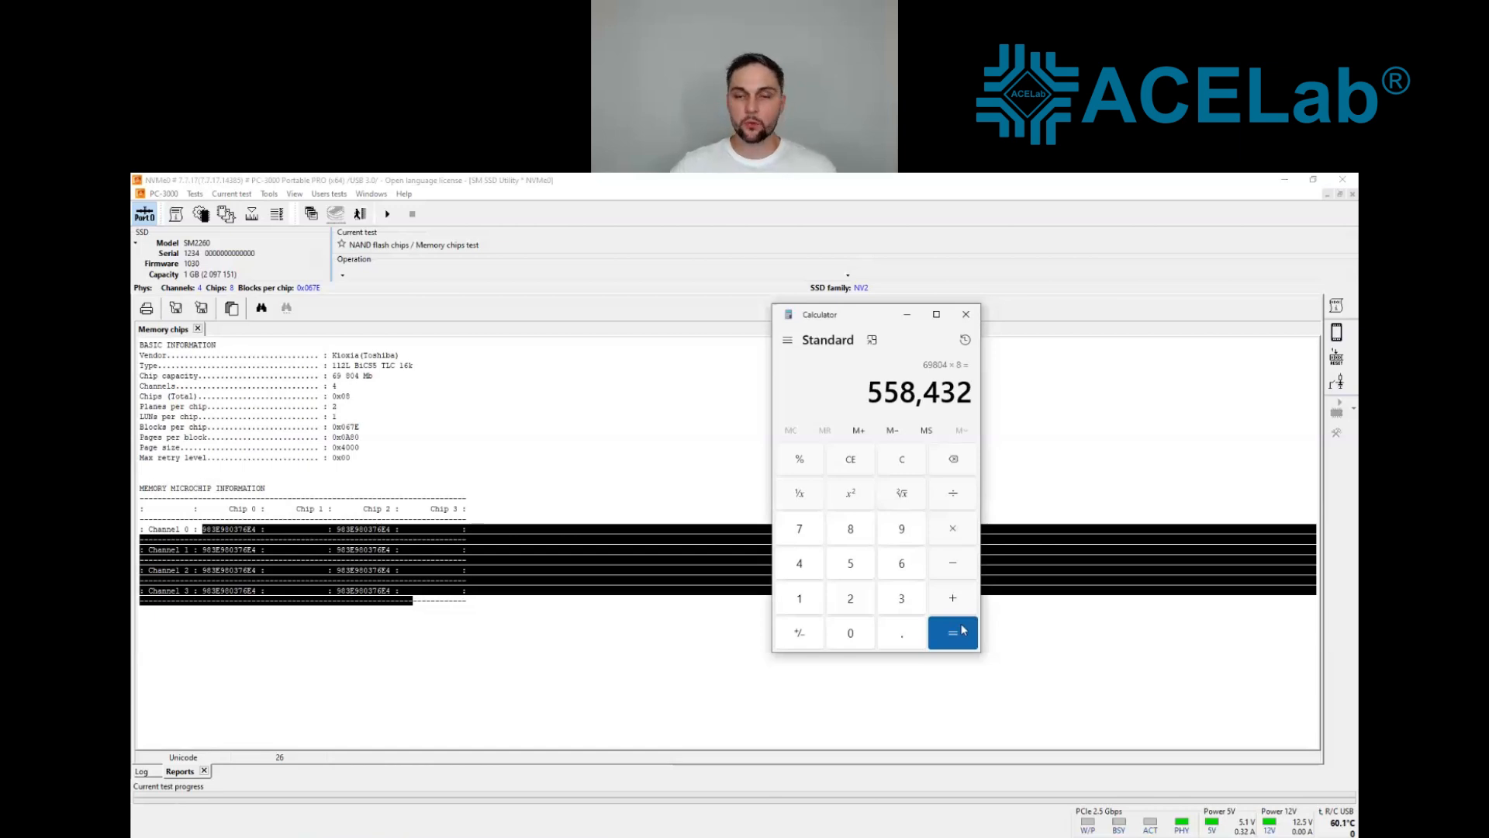
Step: Create the drive's translator, saving it to a new profile with the suggested Kingston name
click(147, 772)
click(194, 194)
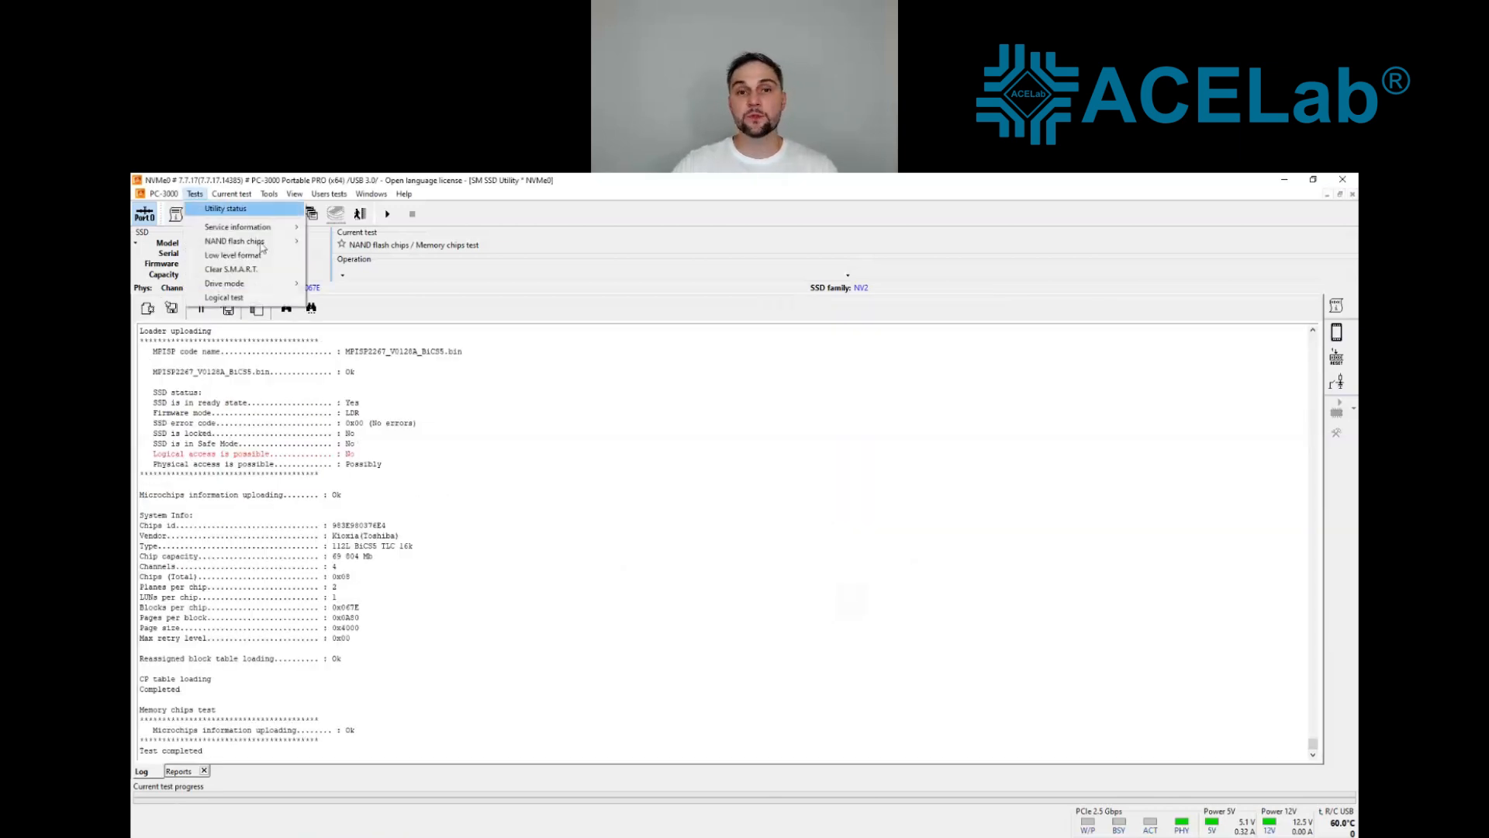
mouse_move(260, 227)
mouse_move(378, 288)
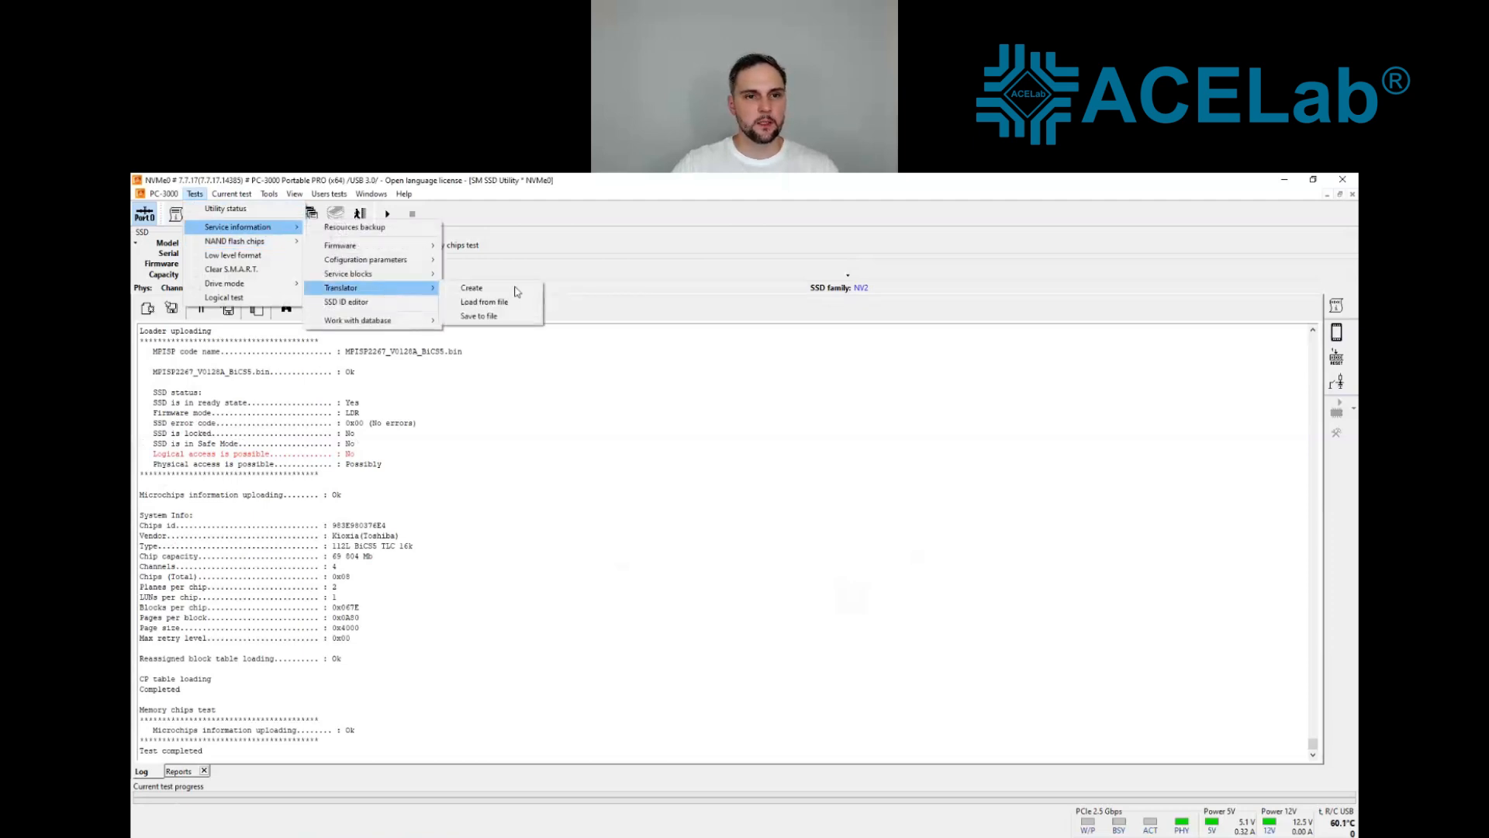
click(472, 287)
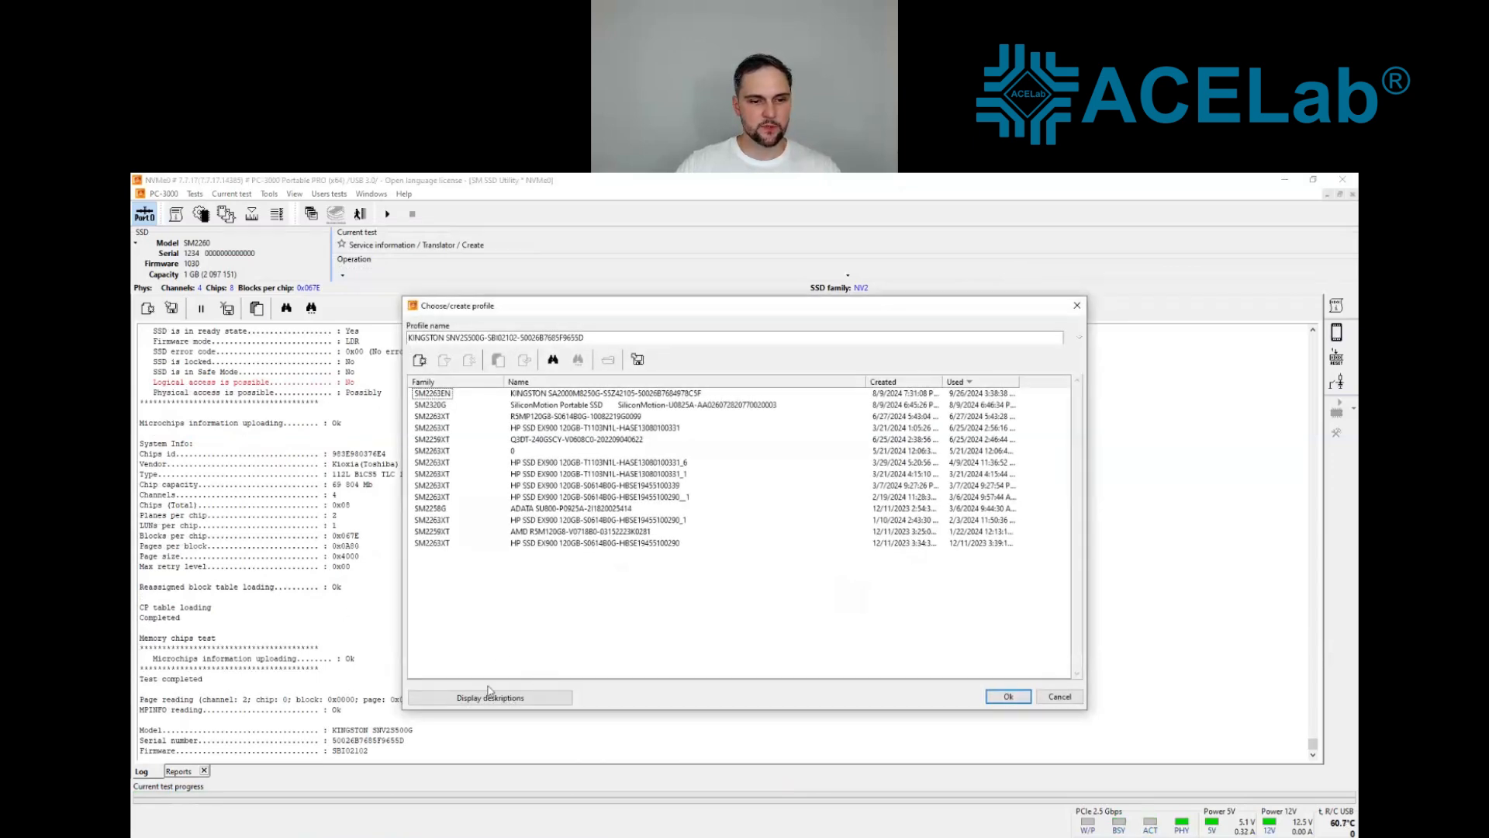
click(1008, 696)
click(803, 605)
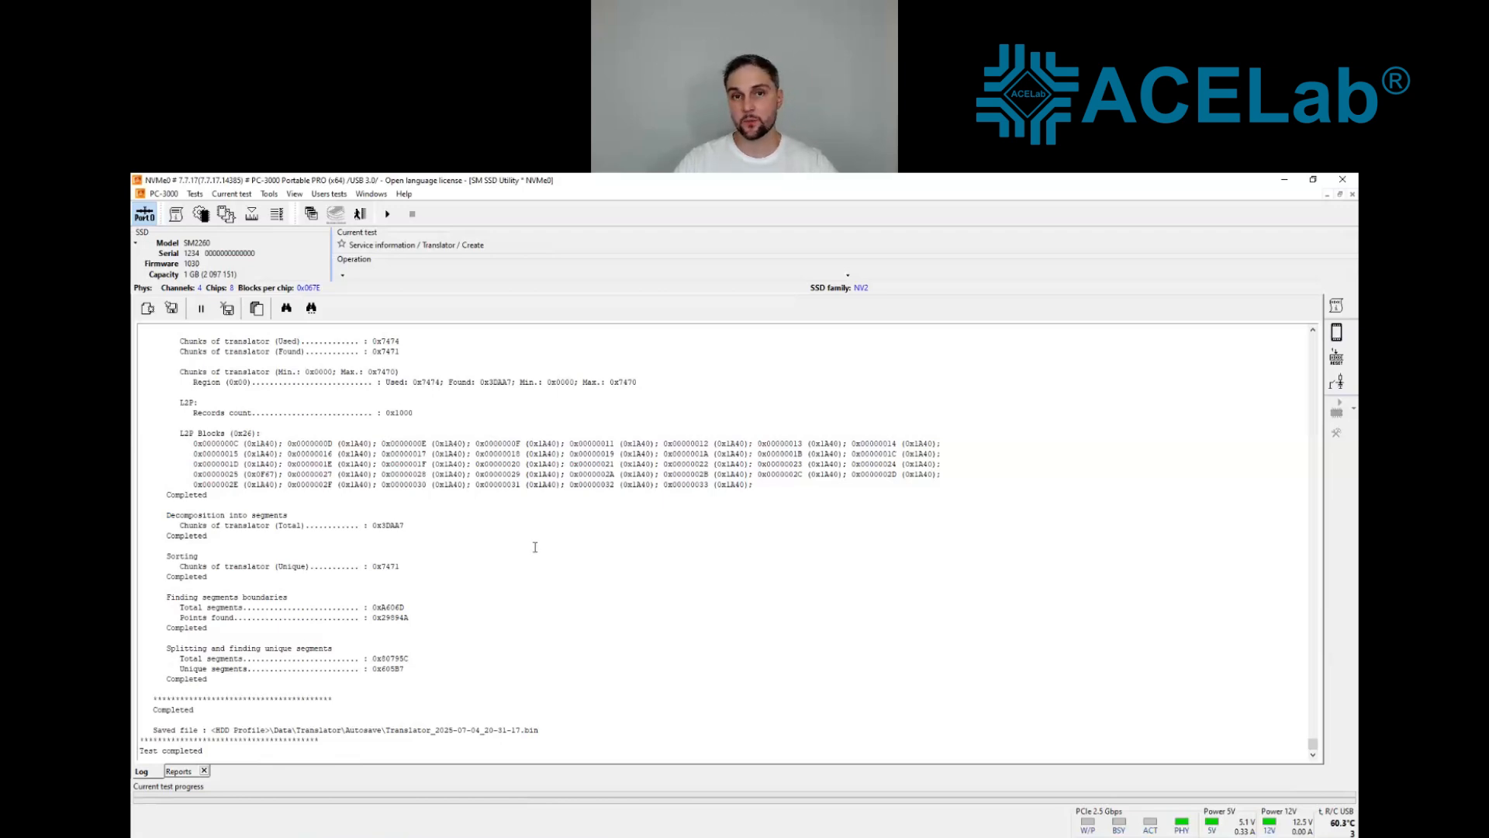
Step: Return to utility selection while keeping the SSD utility running, and launch Data Extractor
click(371, 194)
click(428, 270)
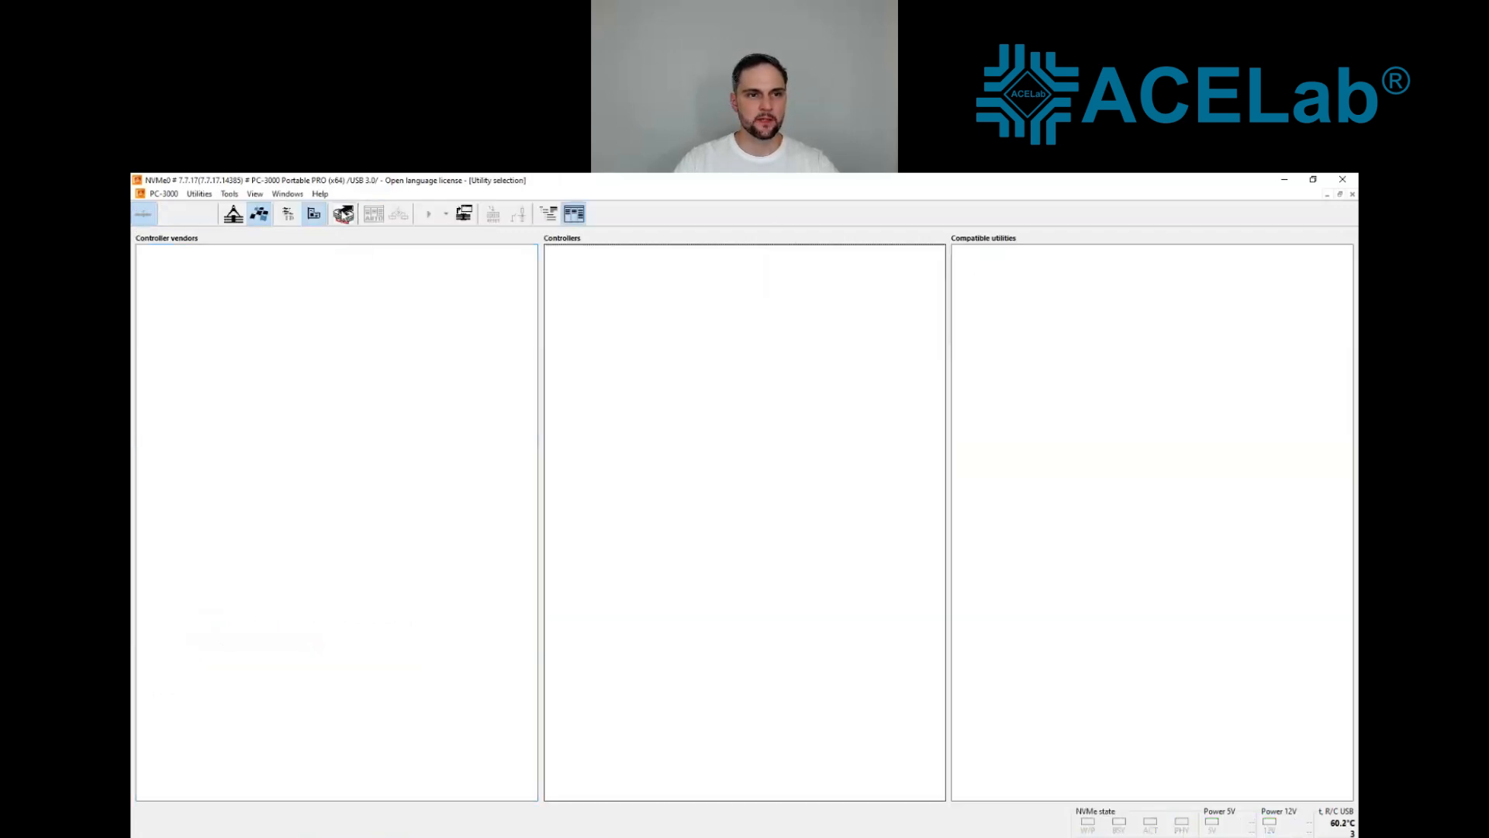
click(344, 214)
Step: Start a new Data Extractor task and set its data storage folder to L:\TST
click(248, 210)
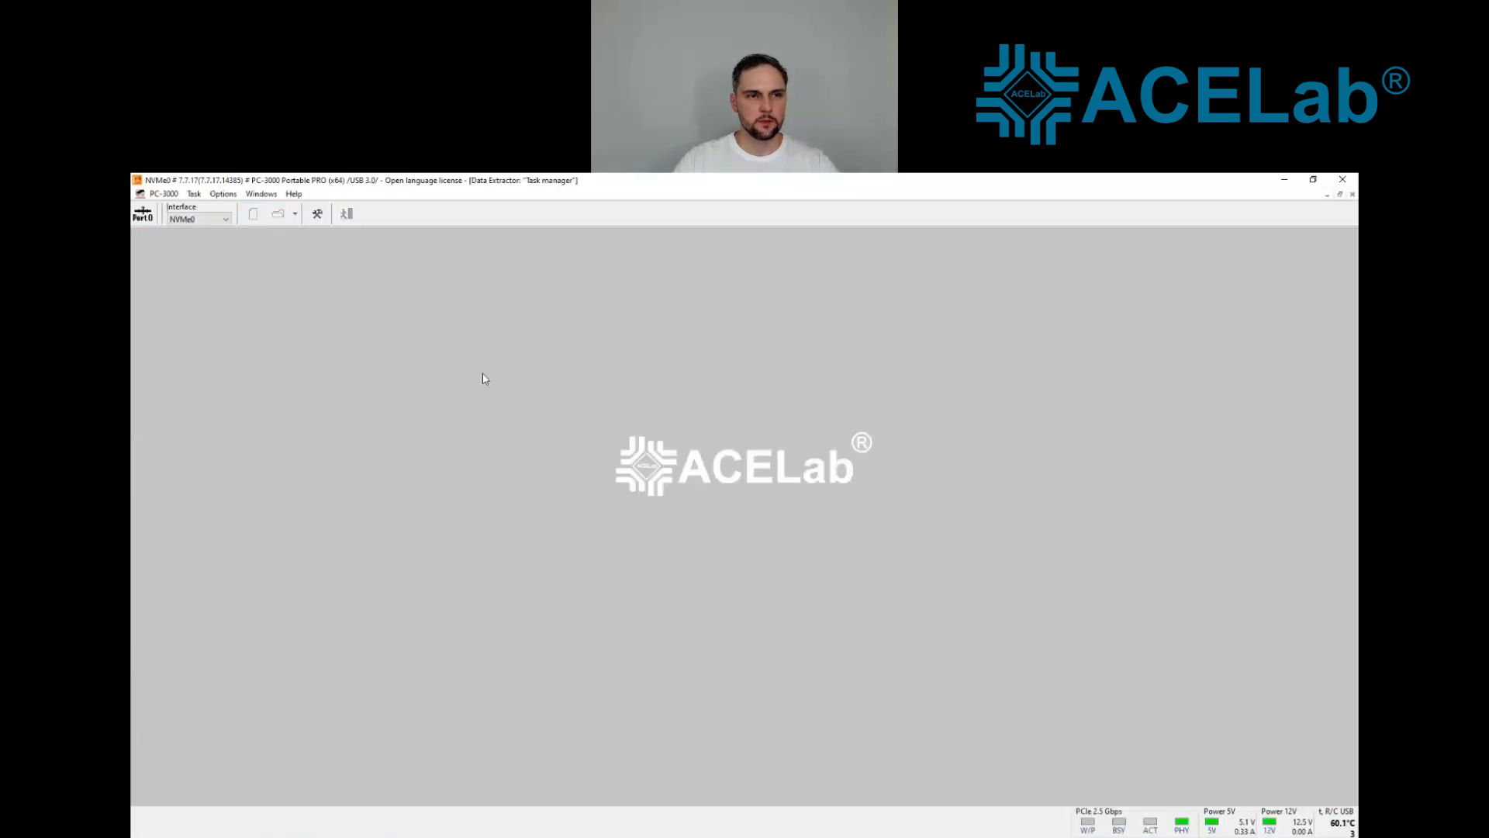
click(799, 595)
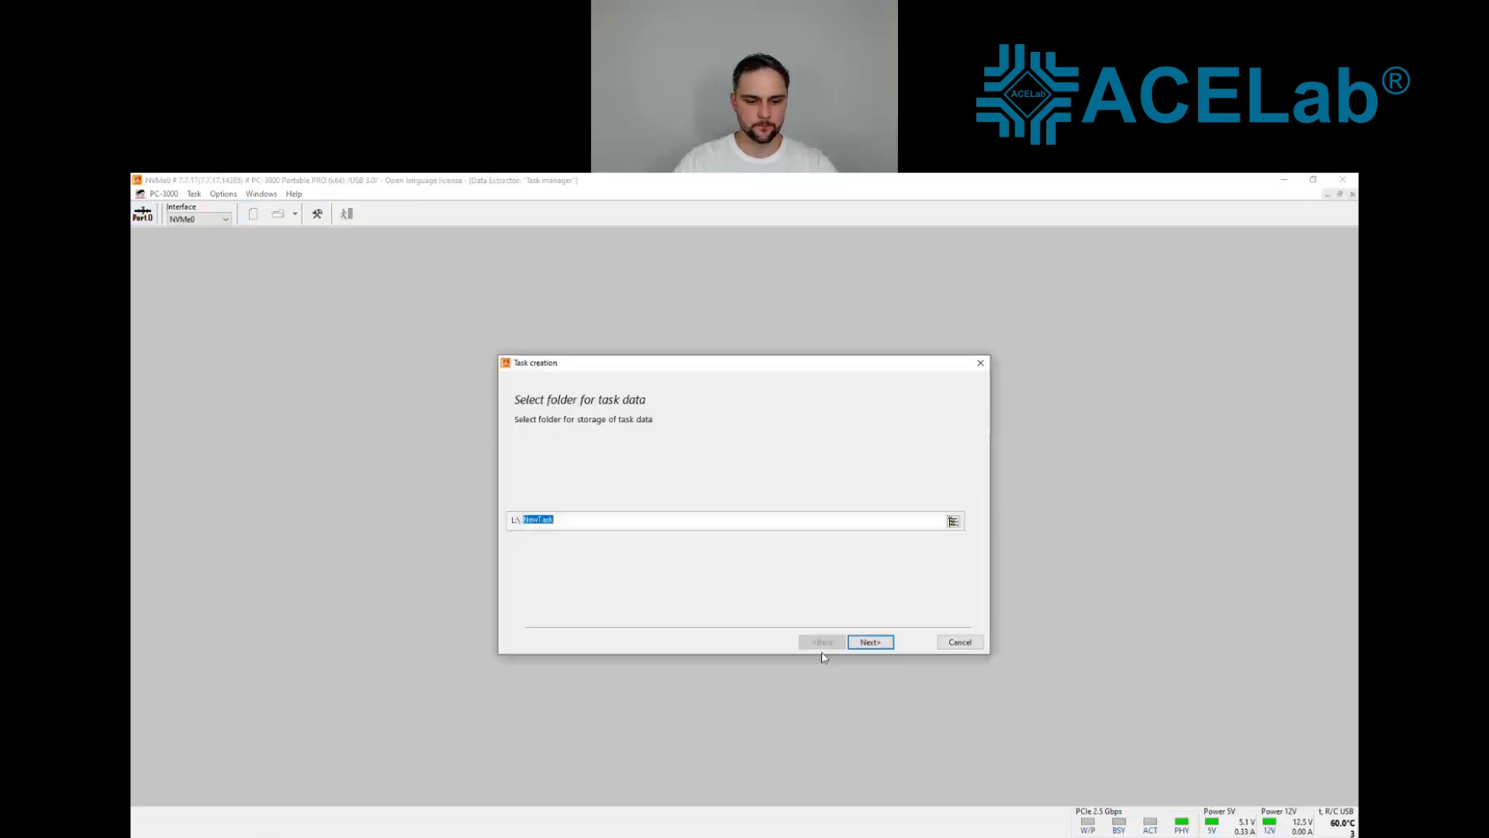
text(d)
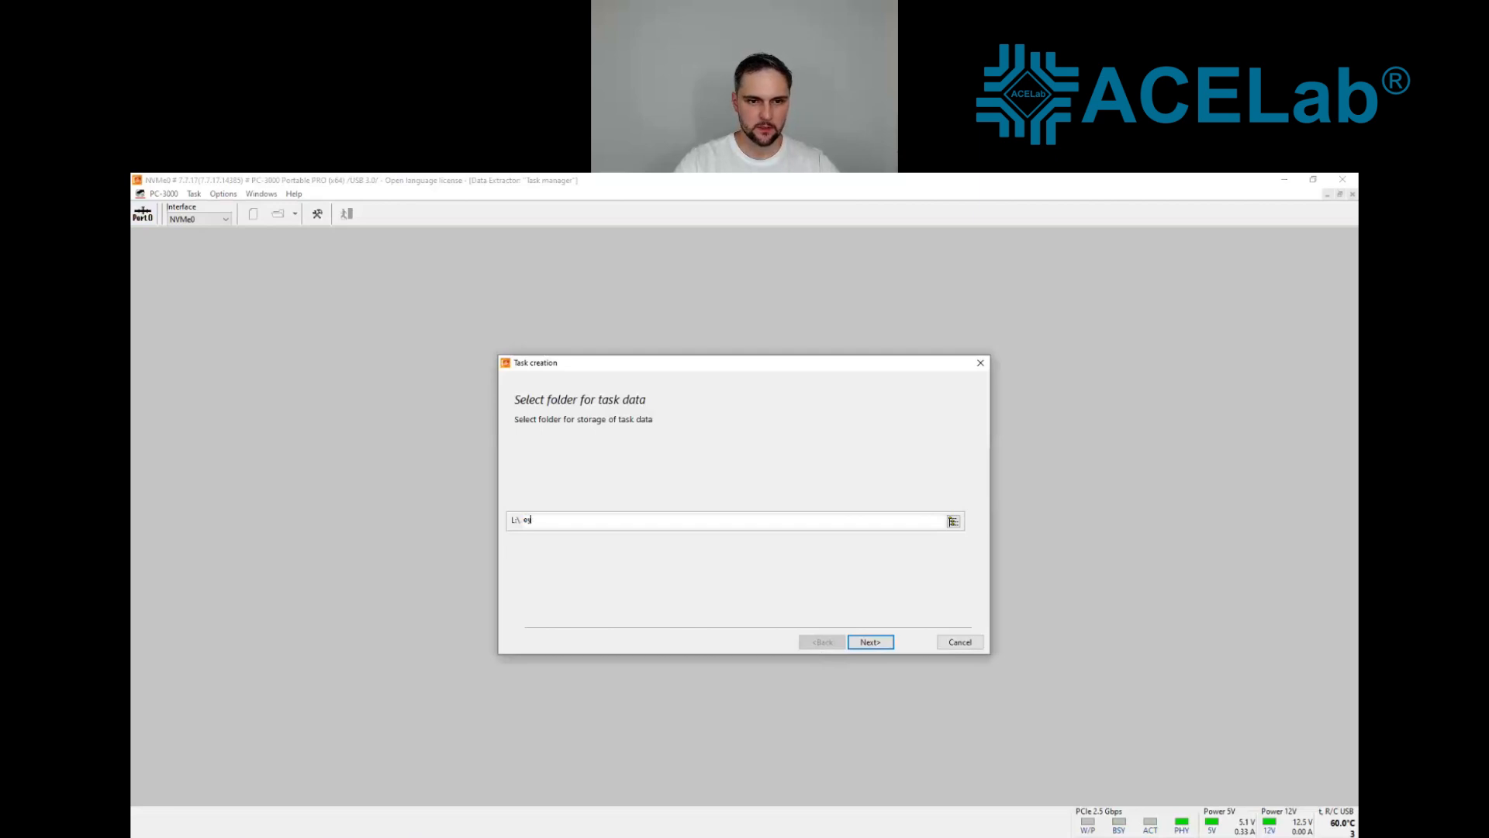
click(954, 522)
click(862, 617)
click(568, 516)
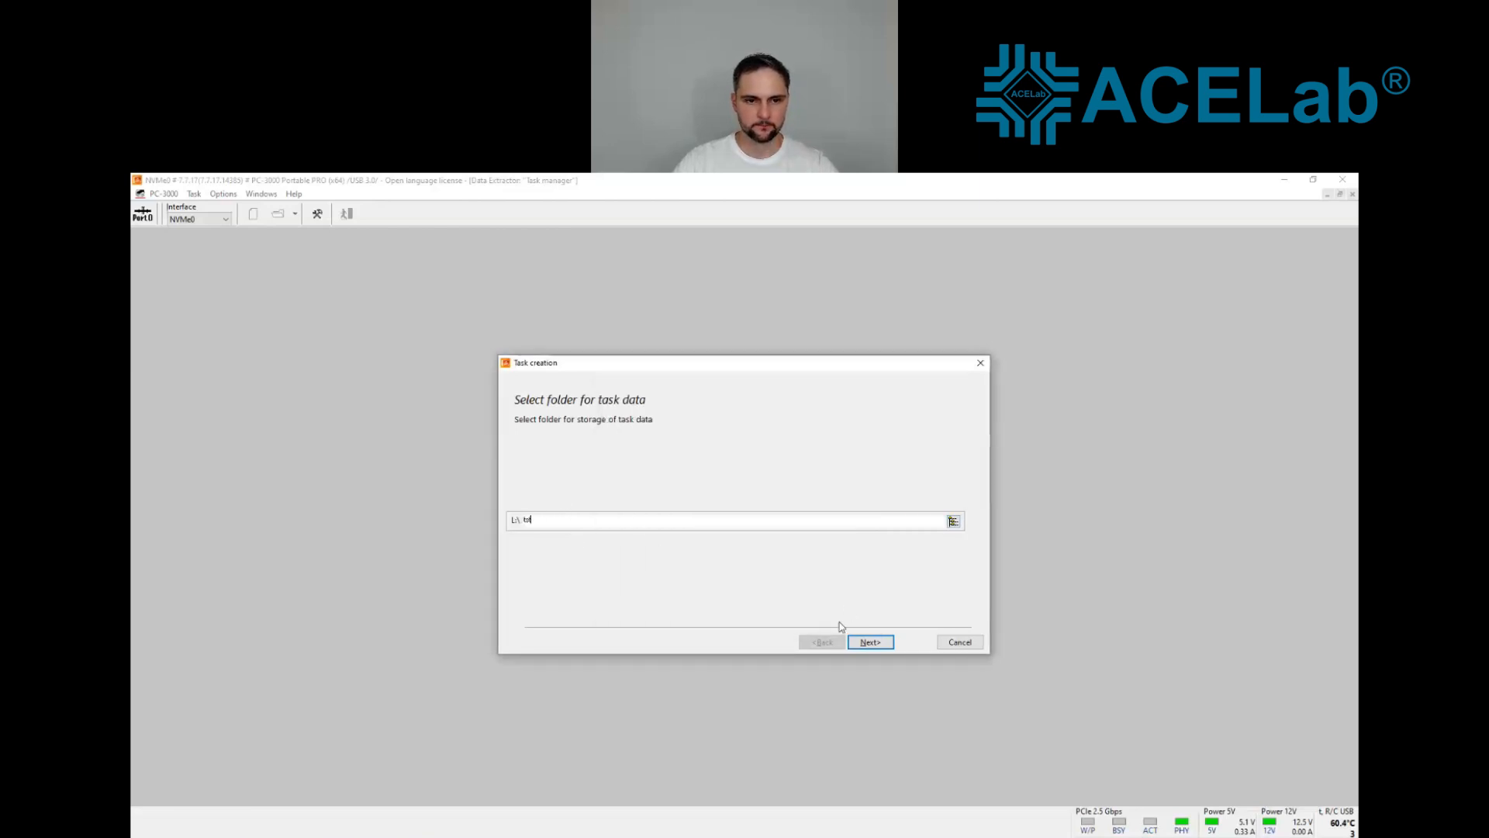
click(879, 647)
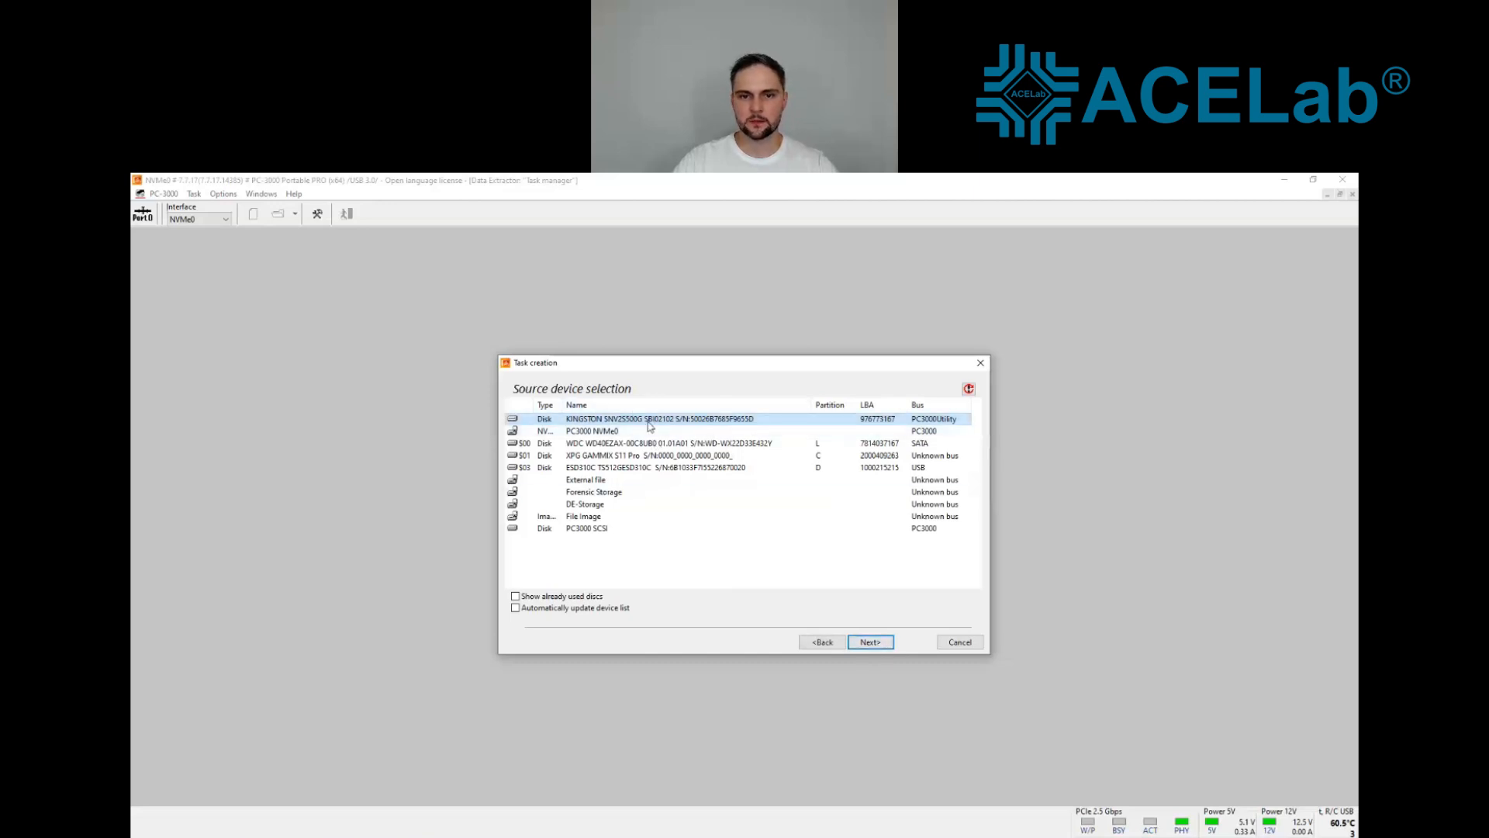
Step: Finish creating the task with the Kingston SNV2S500G utility drive as source and Make data copy enabled to a File Image destination
click(872, 644)
click(659, 442)
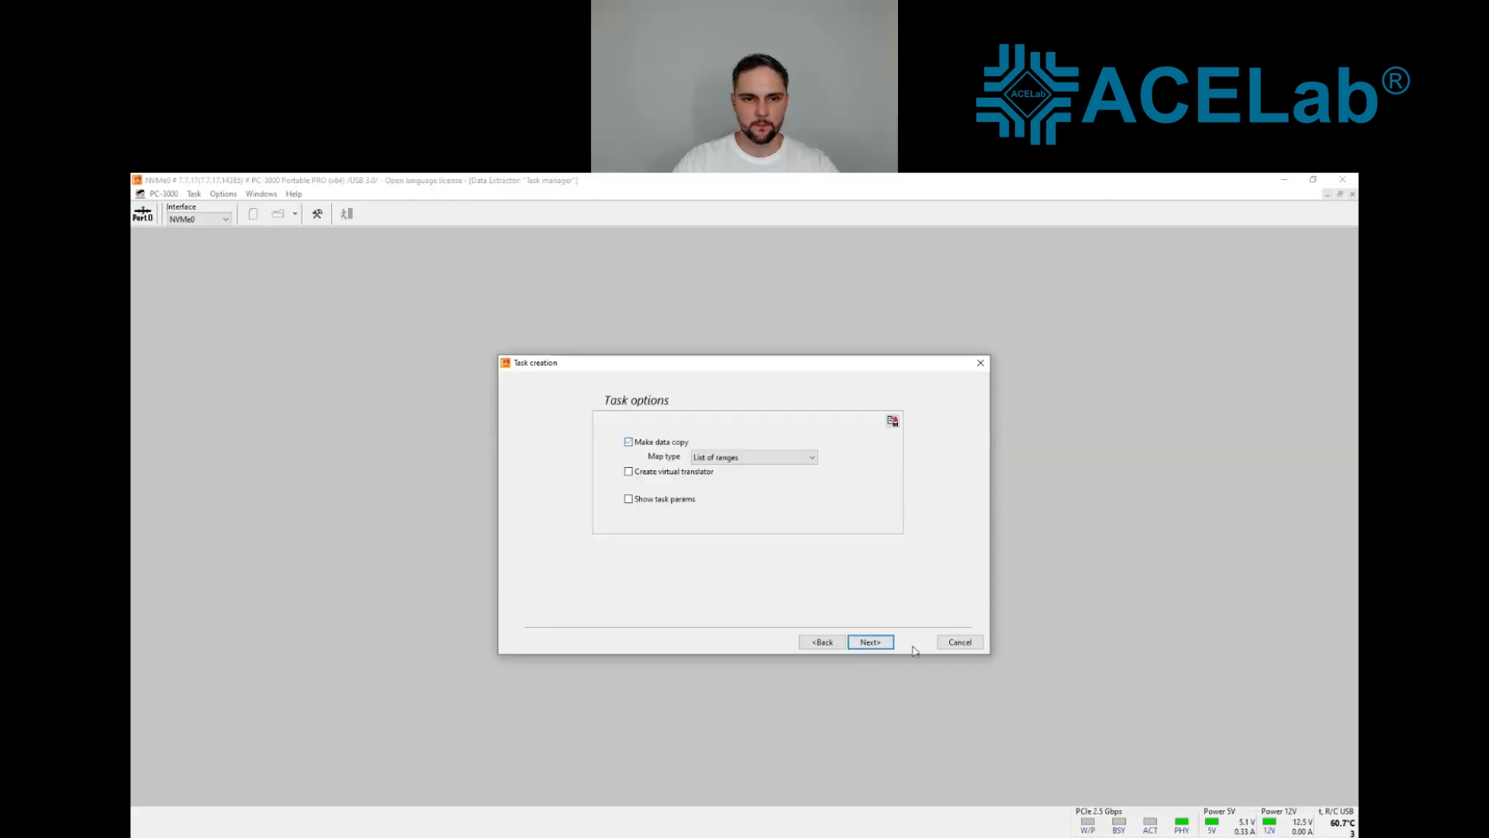
click(871, 642)
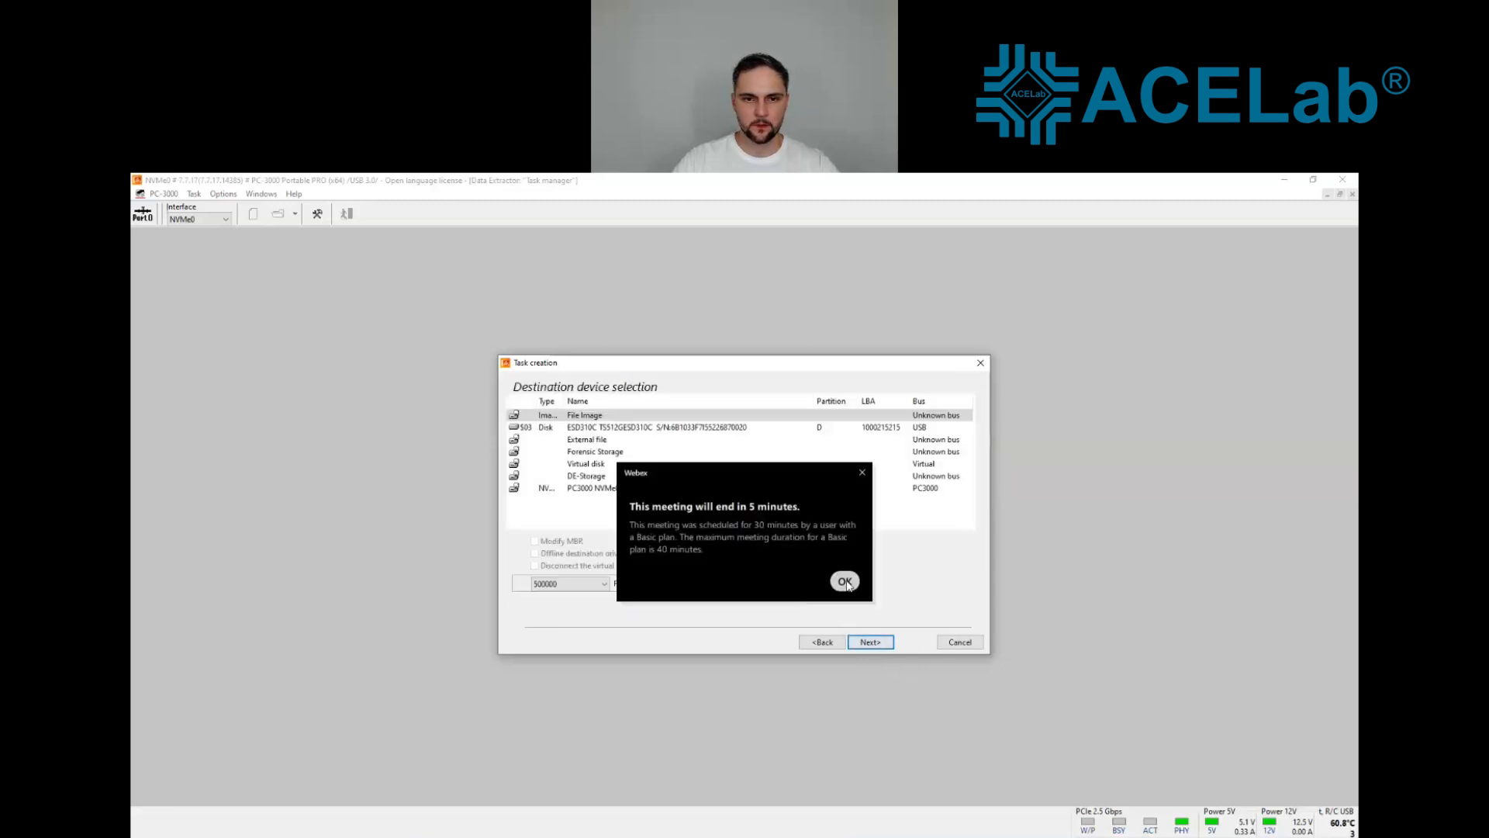
click(845, 582)
click(870, 642)
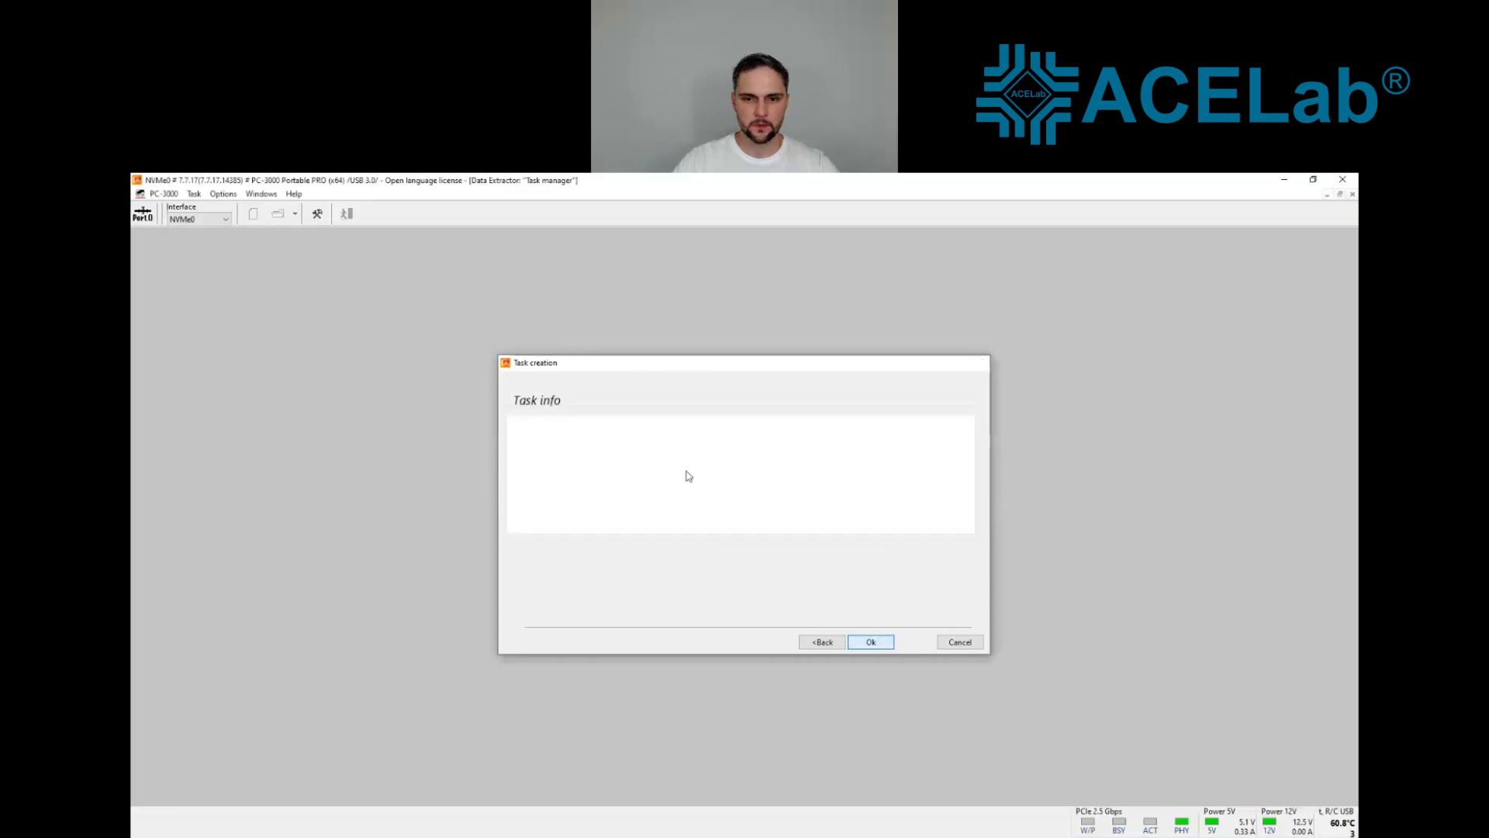
click(871, 642)
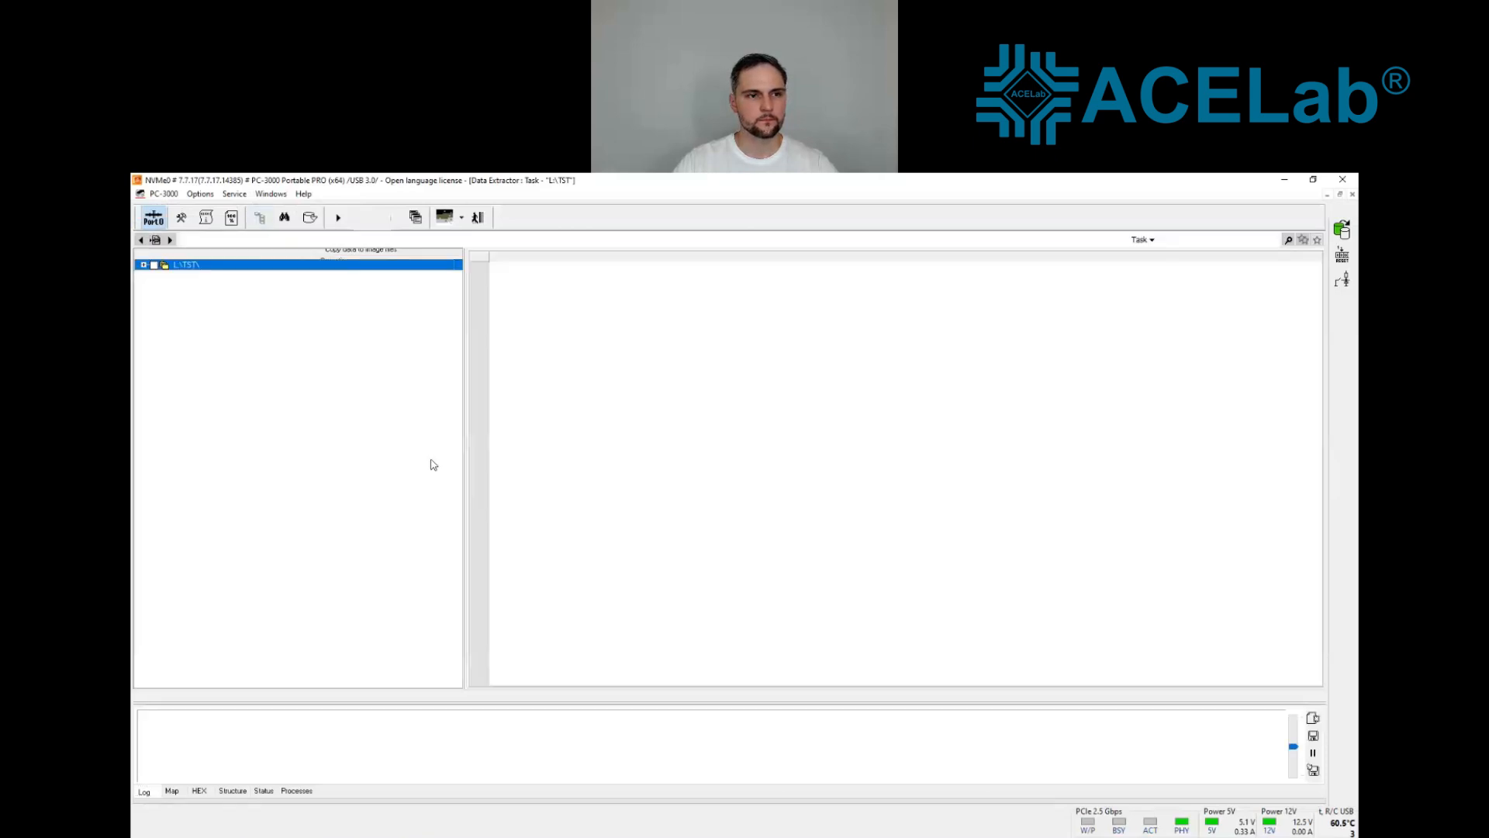
Step: Expand the Kingston drive's NTFS partition in the task tree and list the contents of its Root folder
click(155, 275)
click(166, 286)
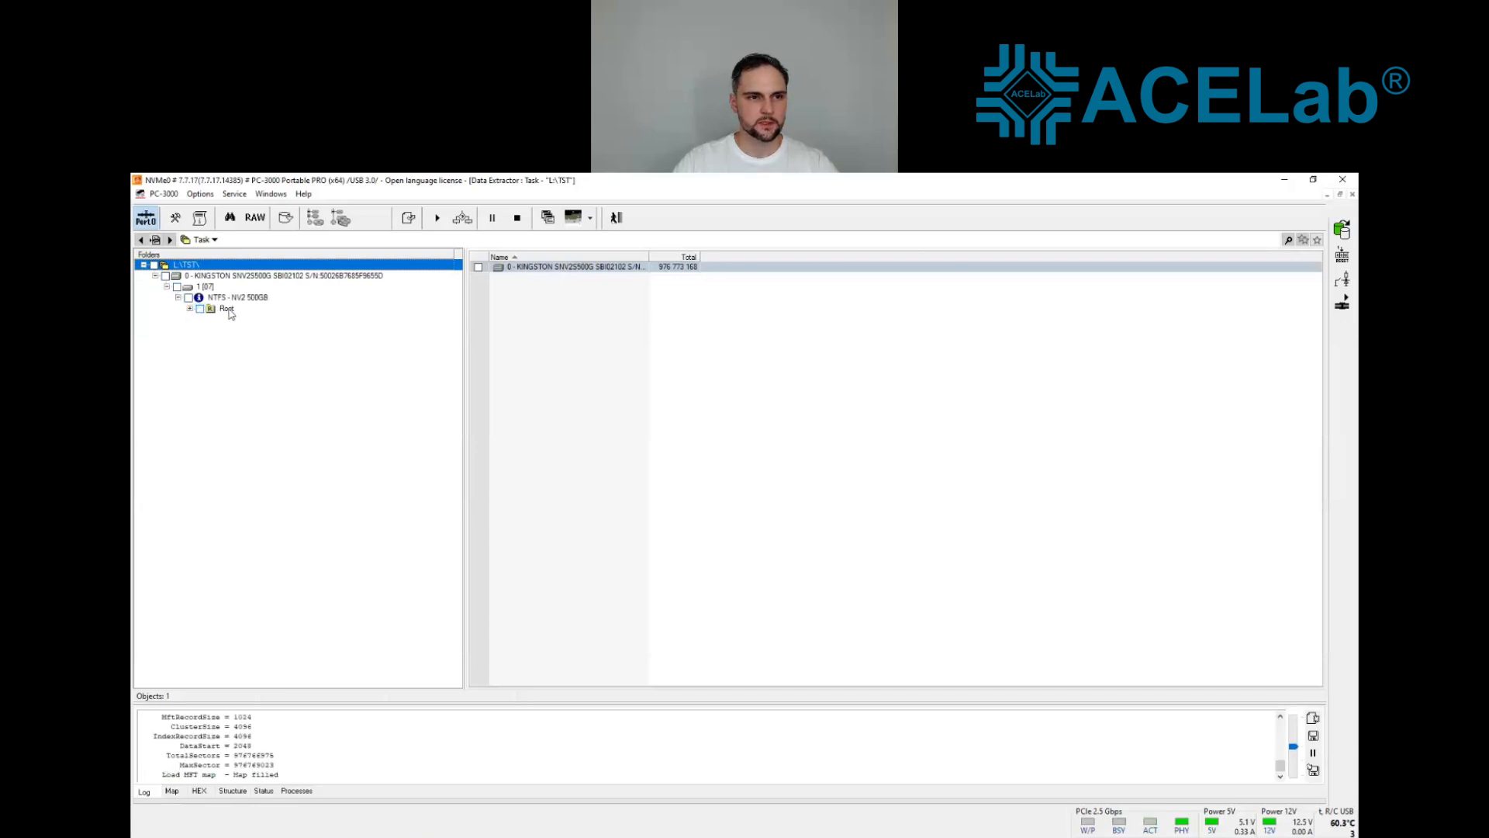
click(189, 309)
click(226, 310)
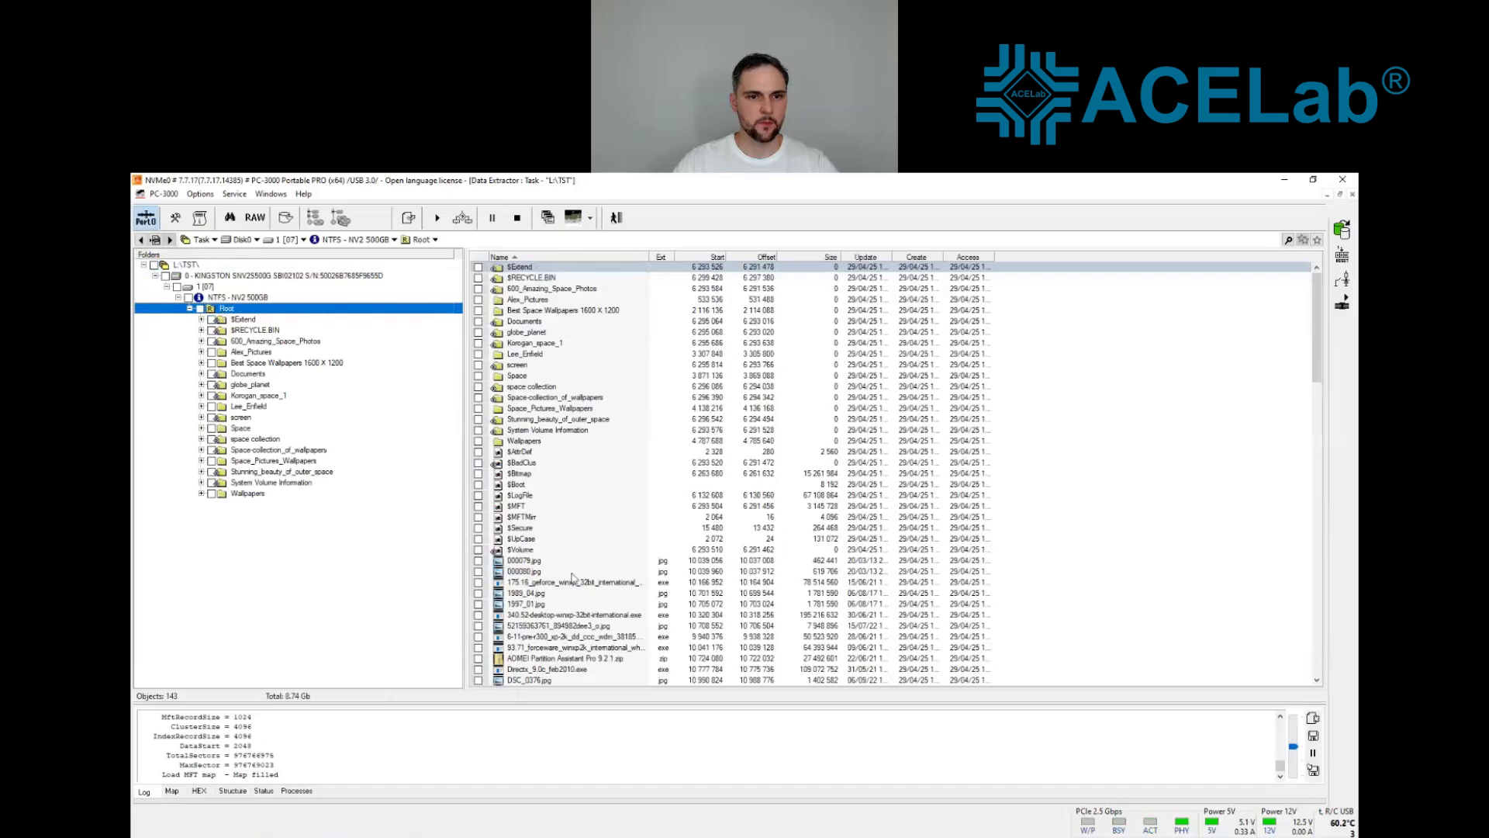
Step: Open the dsc_1771-1 JPG picture from the Root folder to check its content, and close the image viewer
scroll(563, 504, down, 12)
right_click(546, 507)
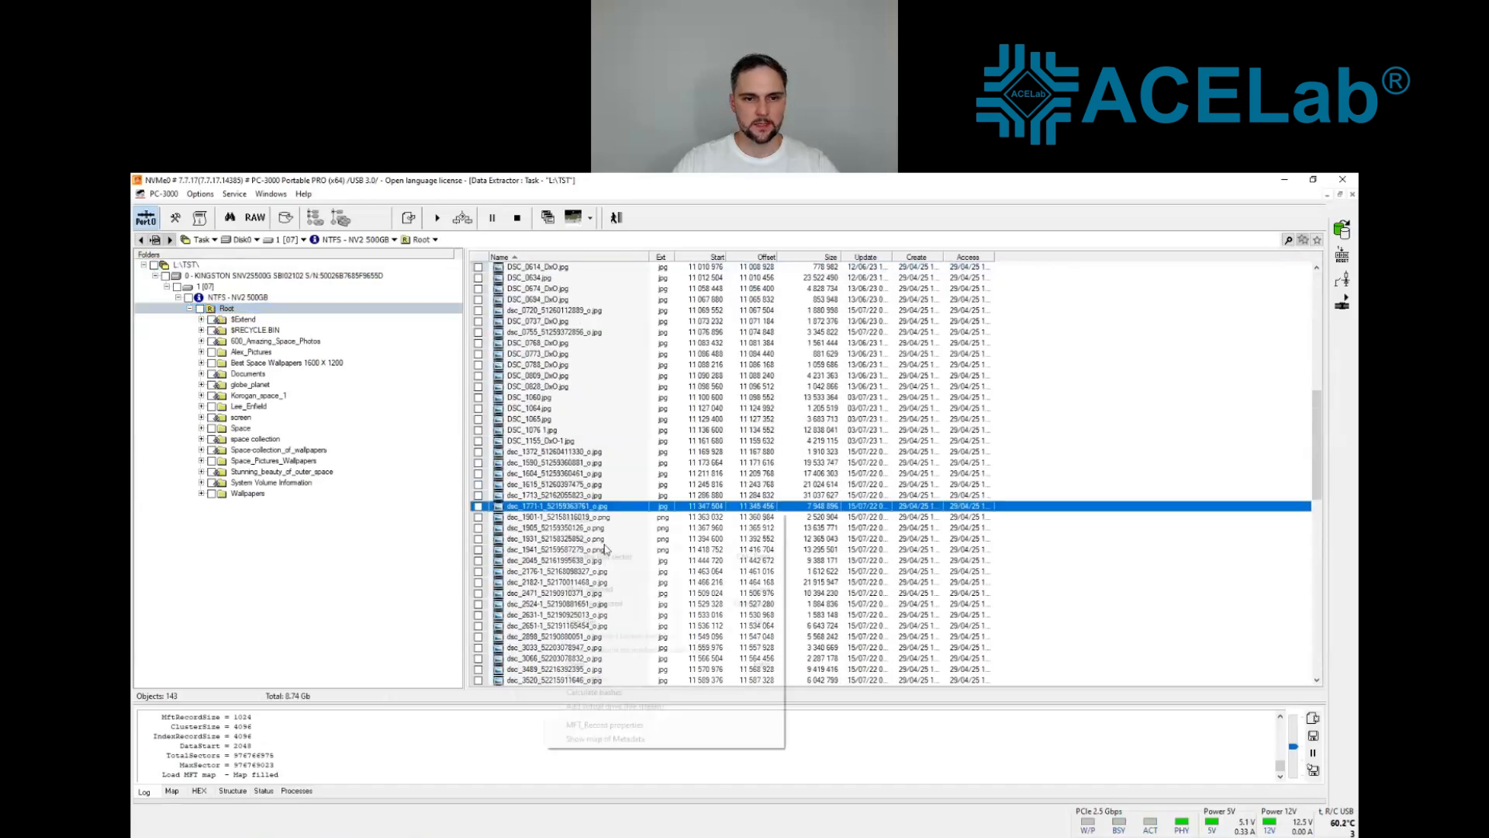
click(590, 676)
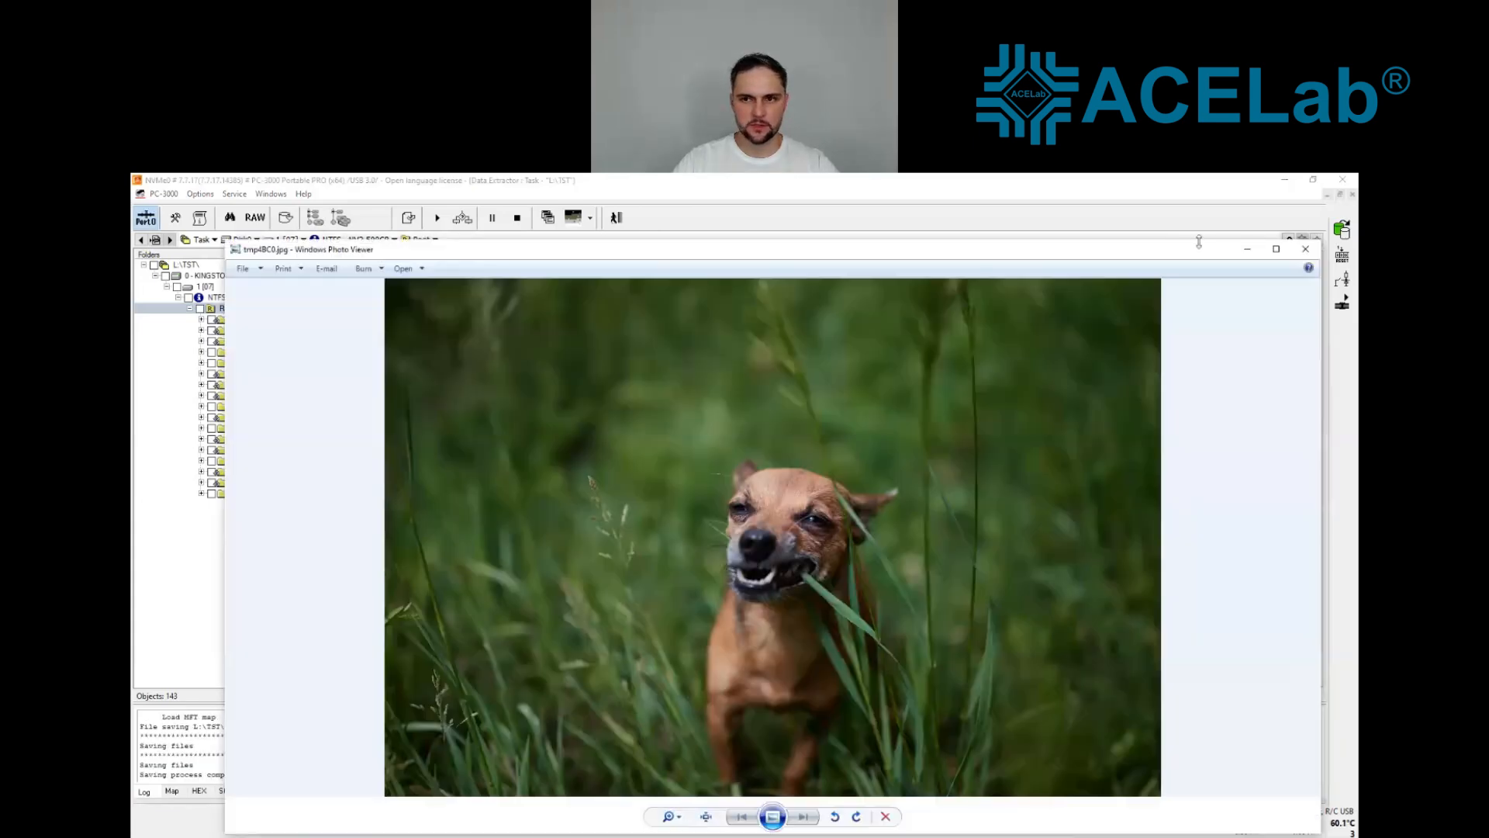
click(1308, 249)
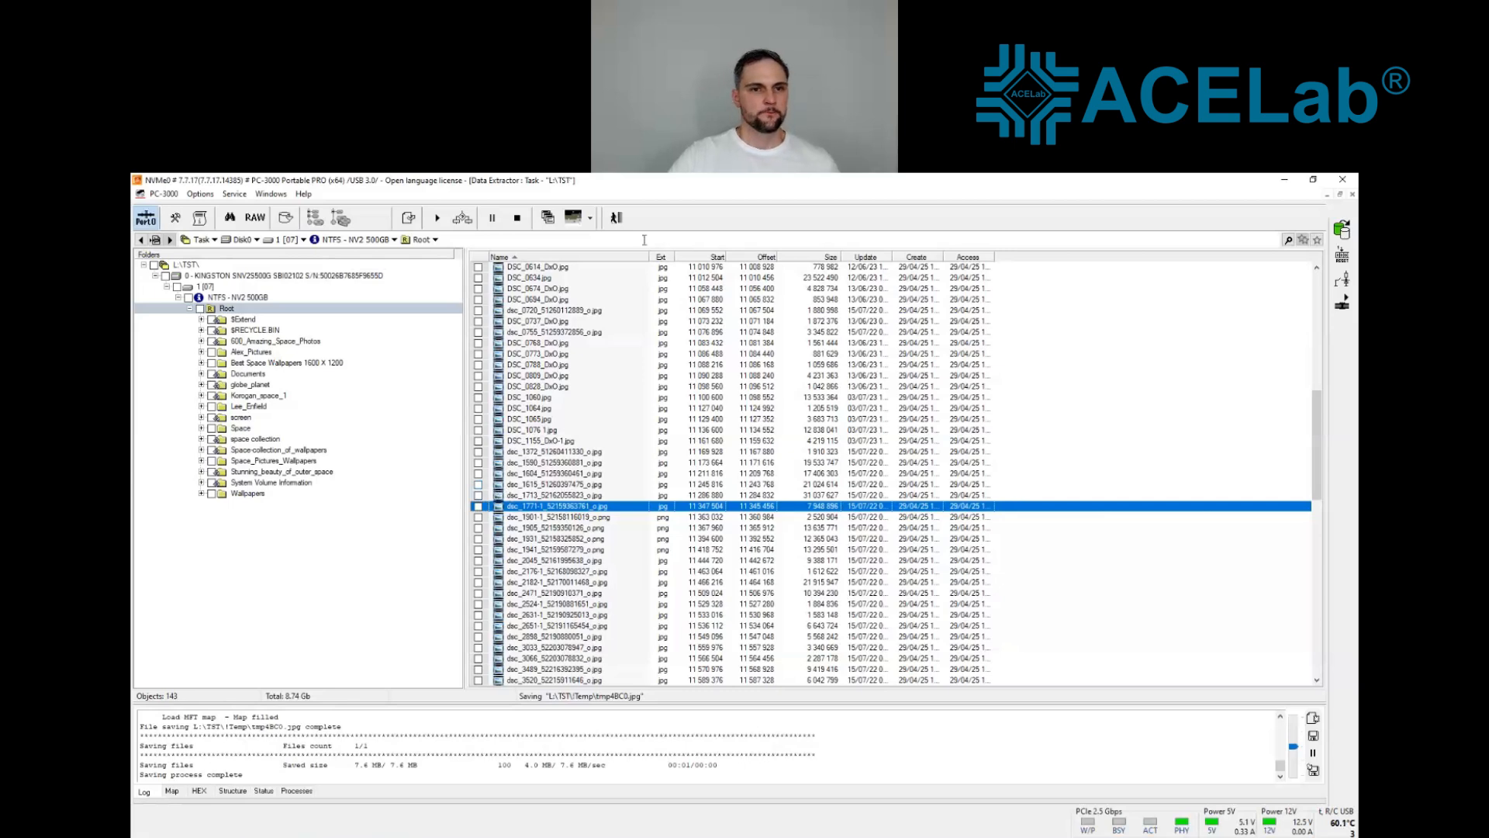
Step: Leave the file explorer view, close the task and exit Data Extractor
click(616, 218)
click(475, 219)
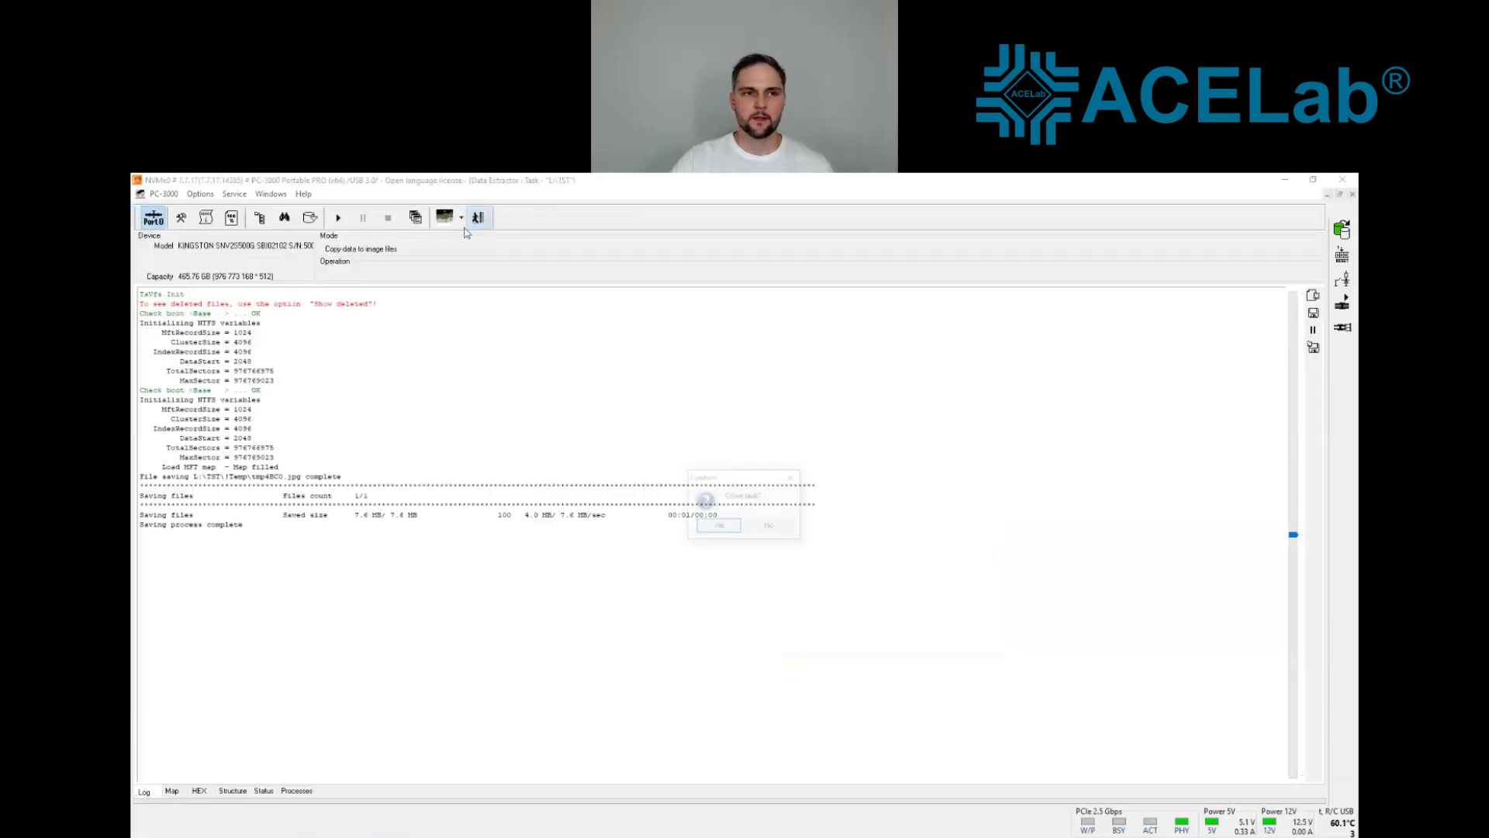
click(721, 526)
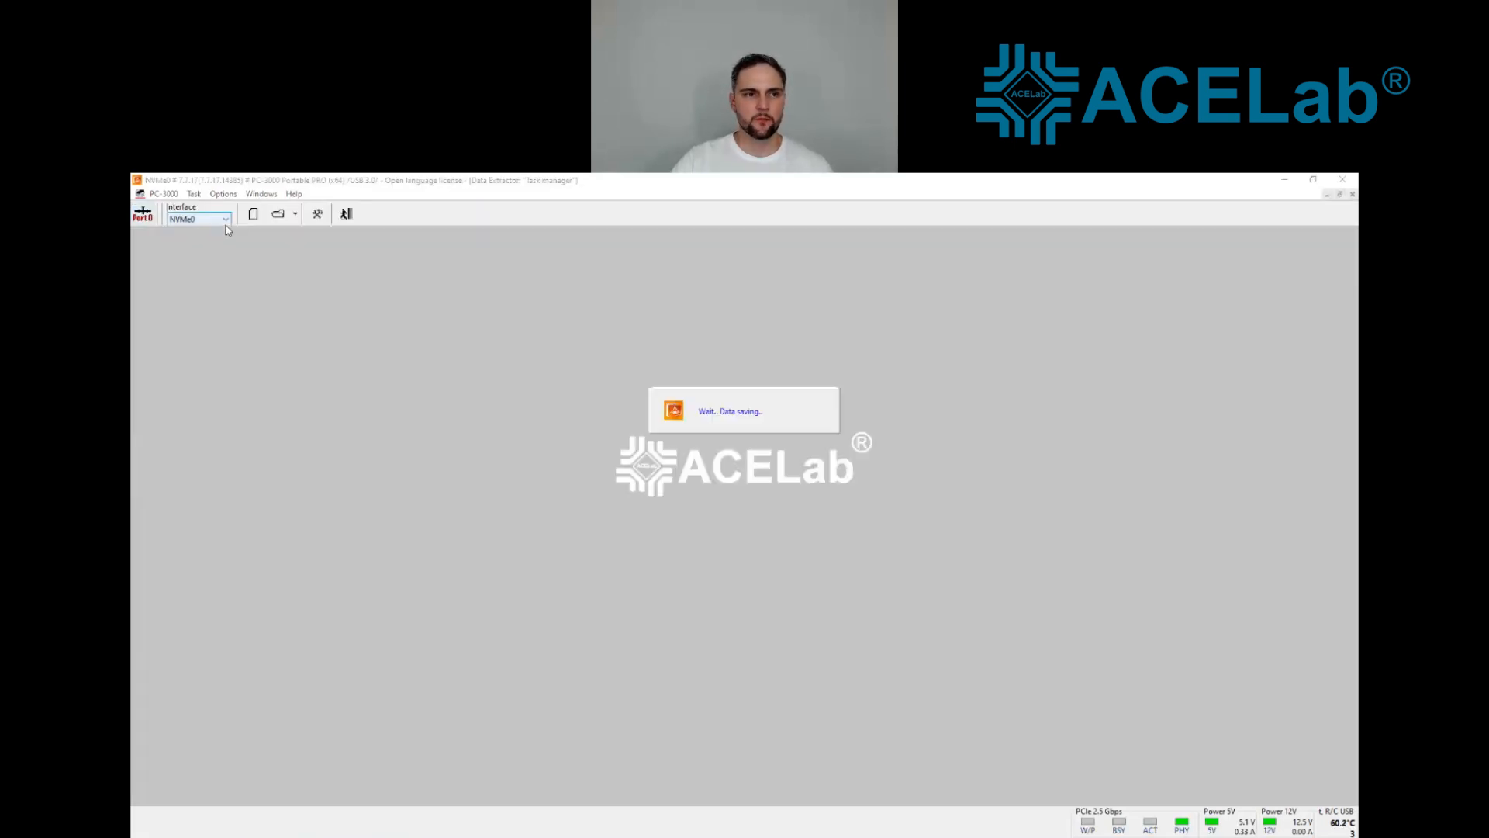
click(347, 215)
Step: Switch back to the running SM SSD Utility and exit it to return to utility selection
click(287, 194)
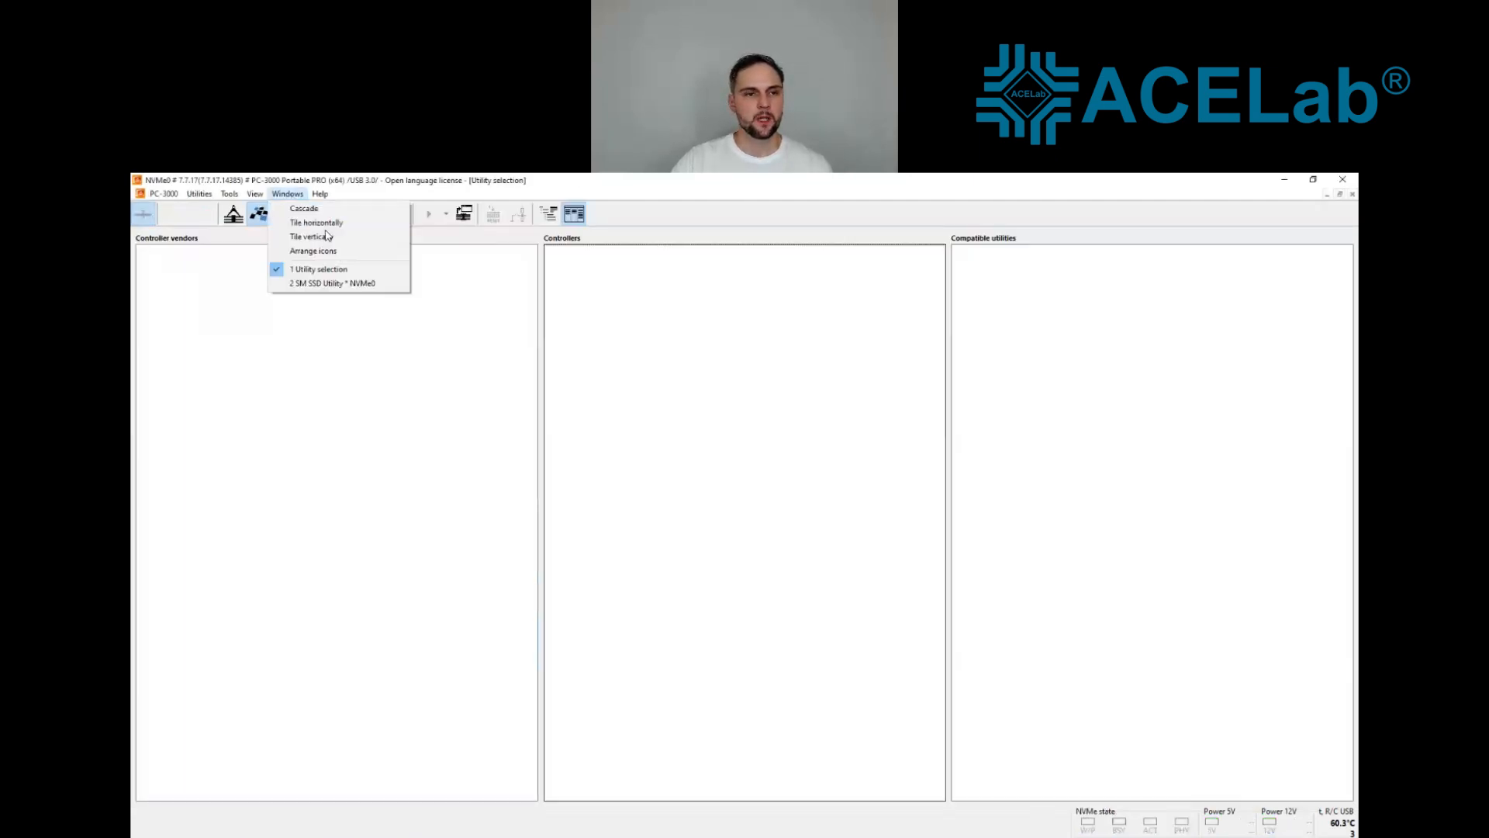
click(332, 284)
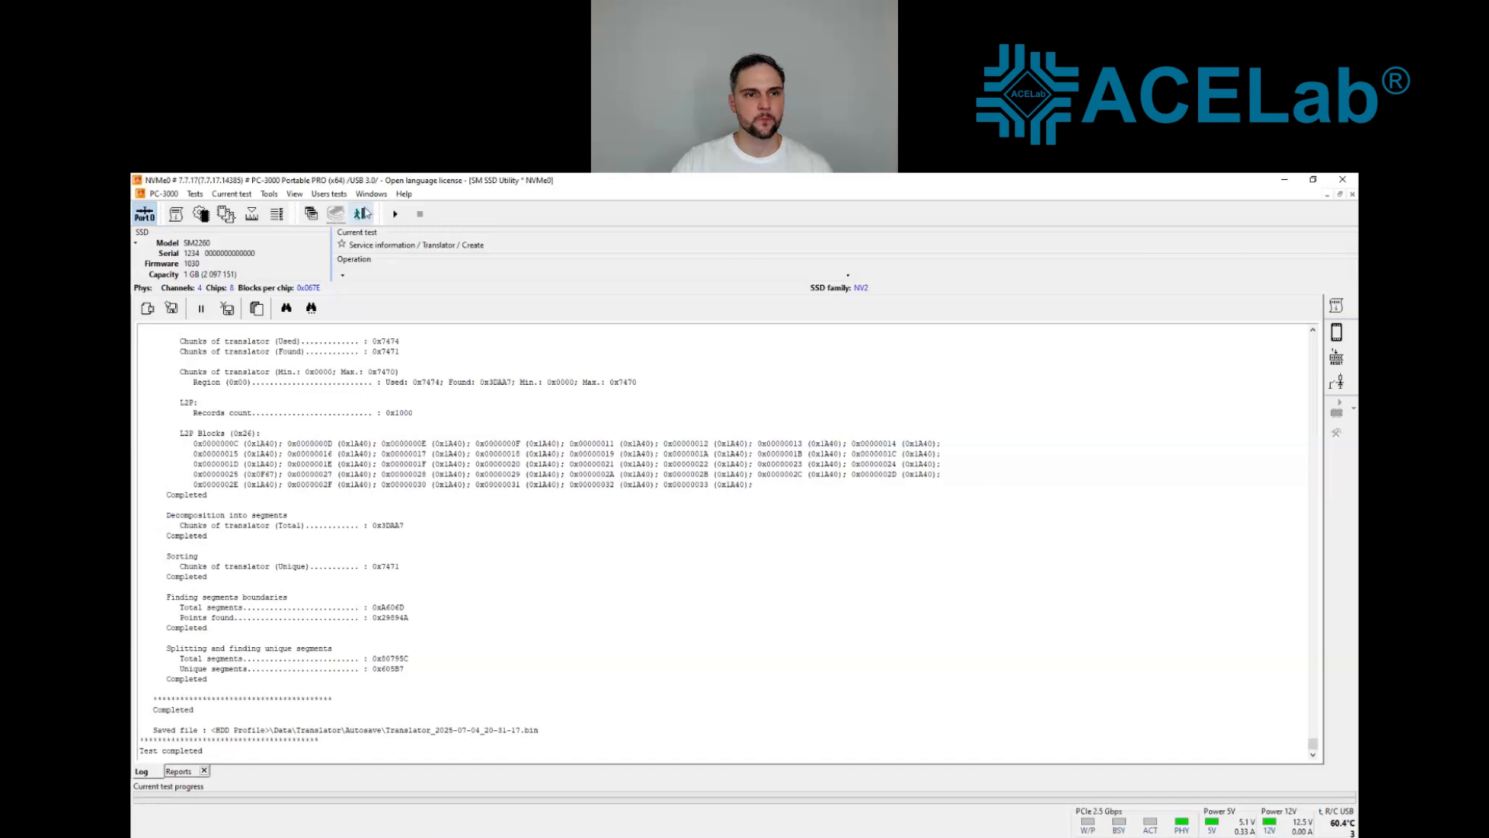
click(148, 215)
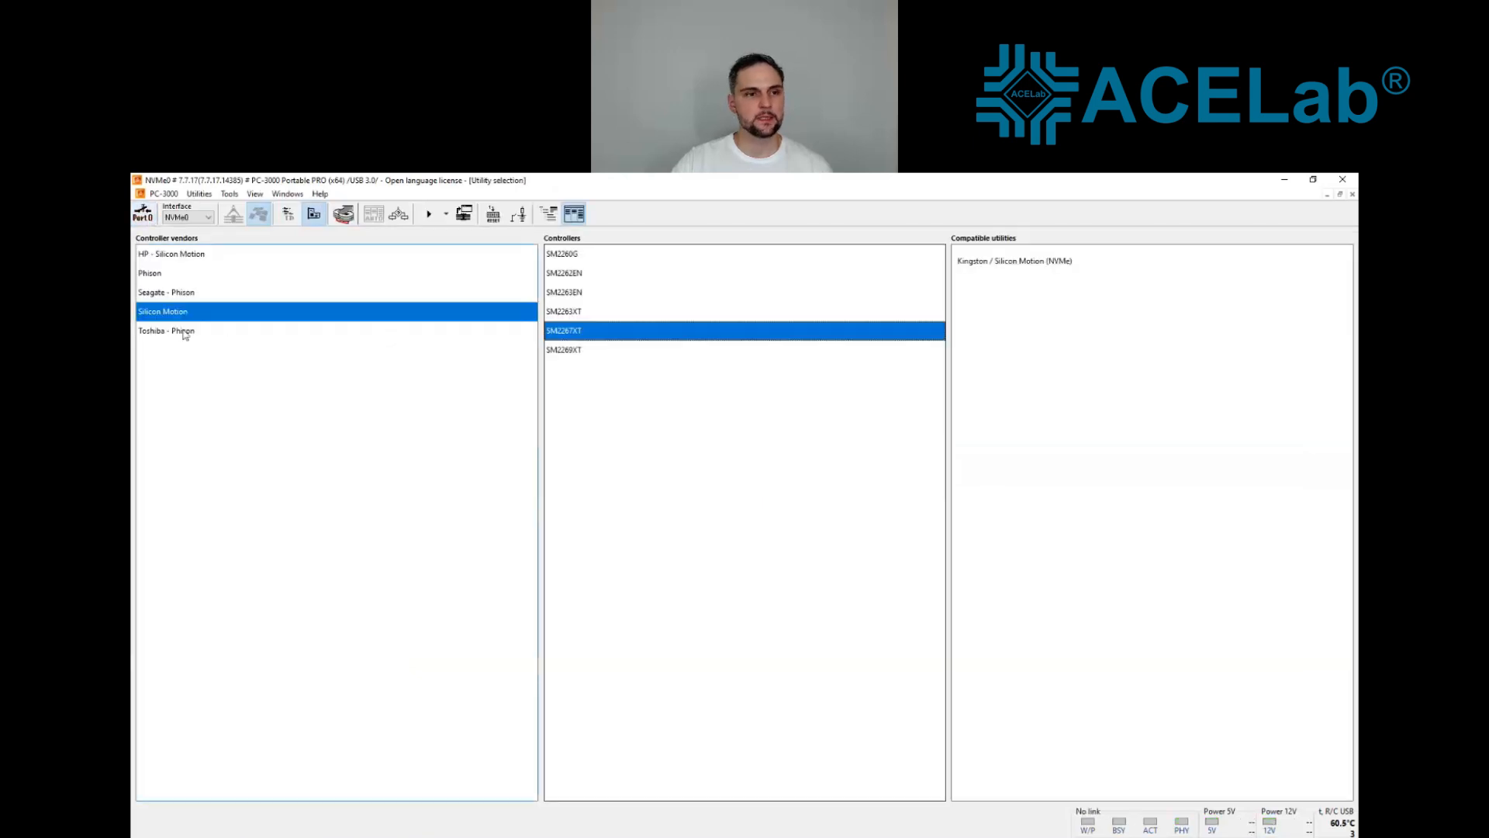
Step: Examine the utilities compatible with the Phison PS5021 controller
click(168, 276)
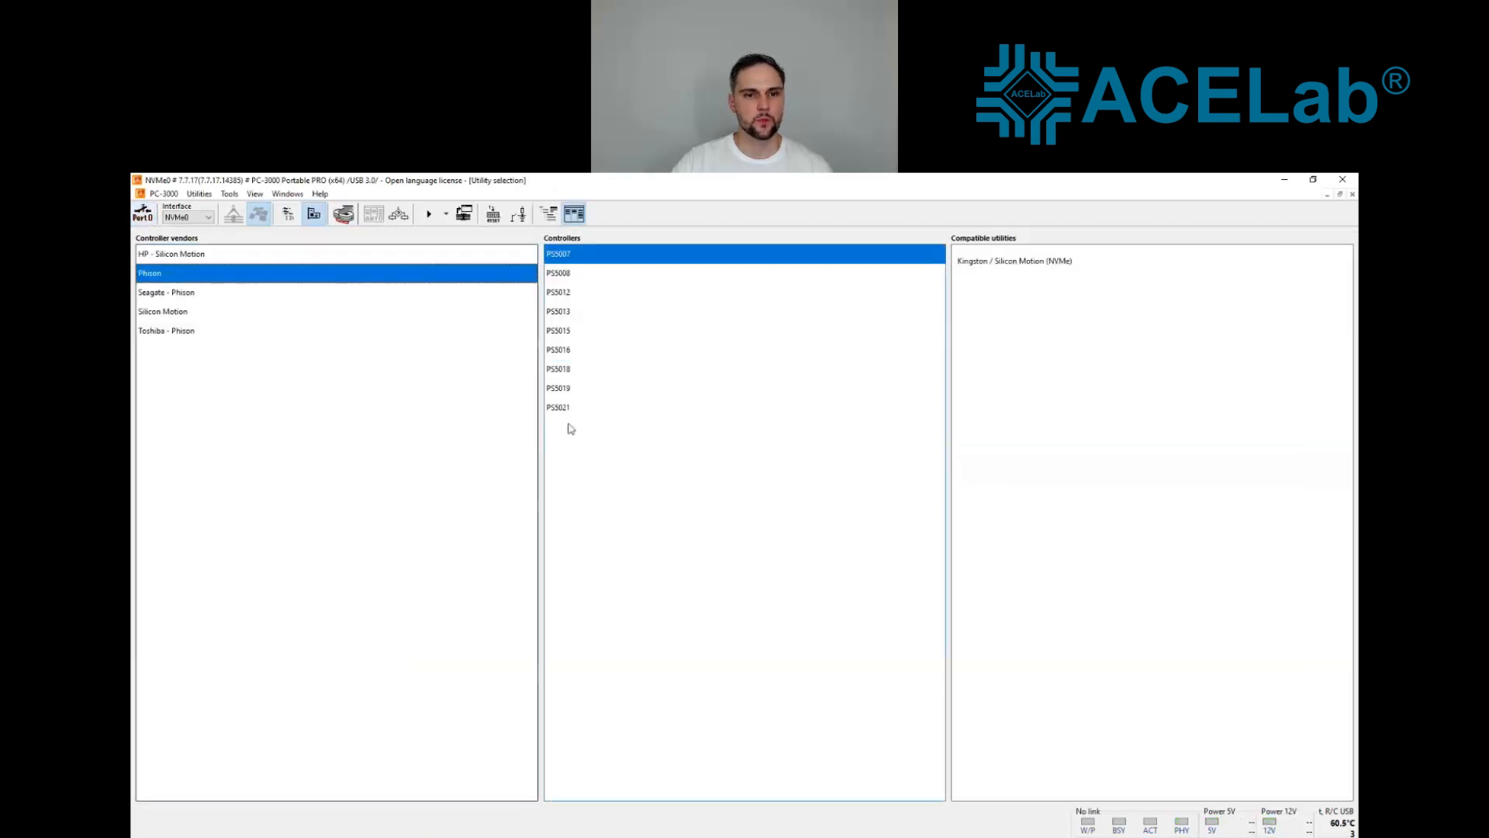
click(568, 409)
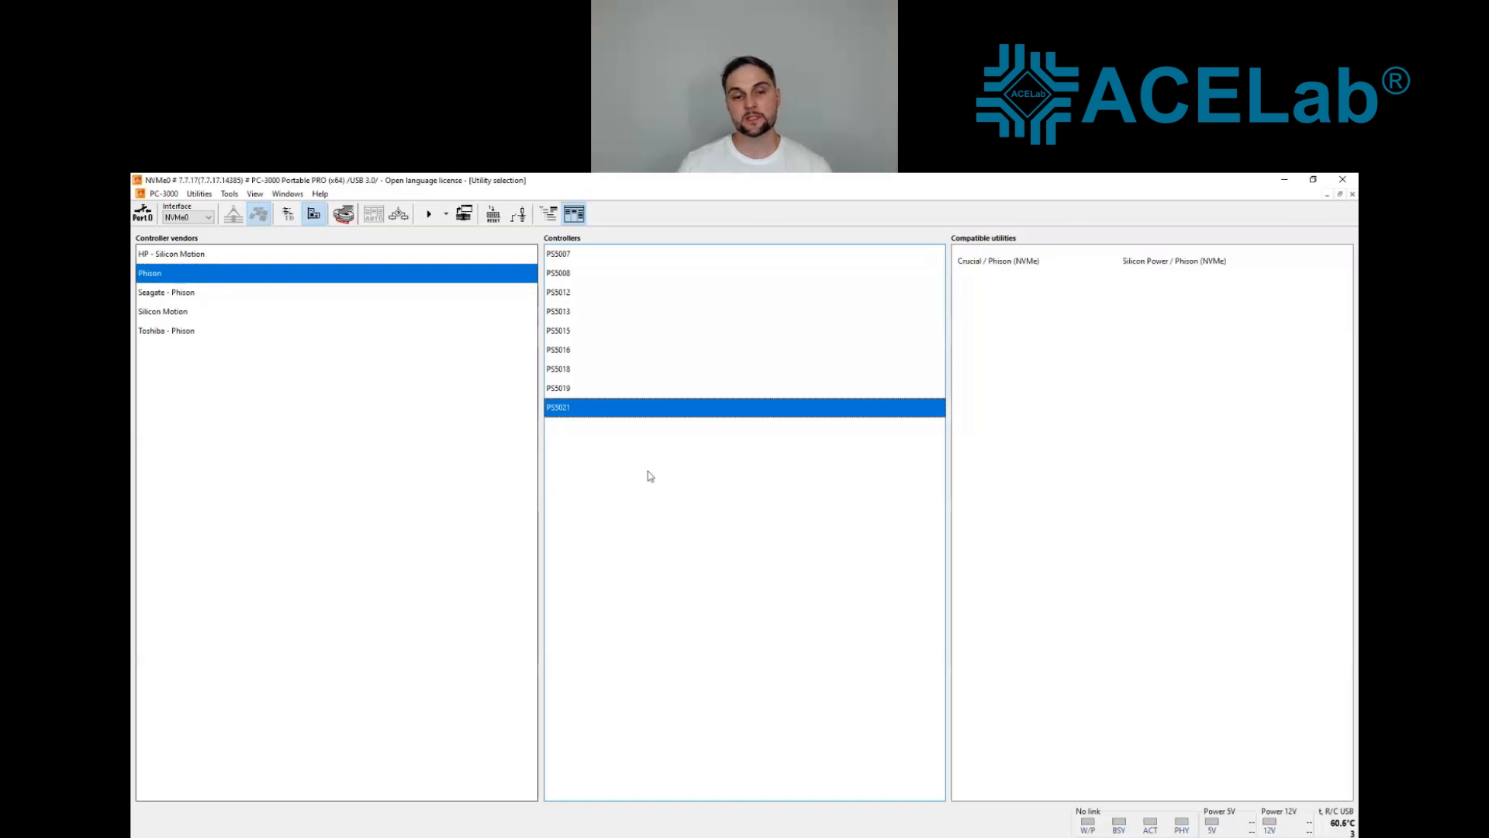
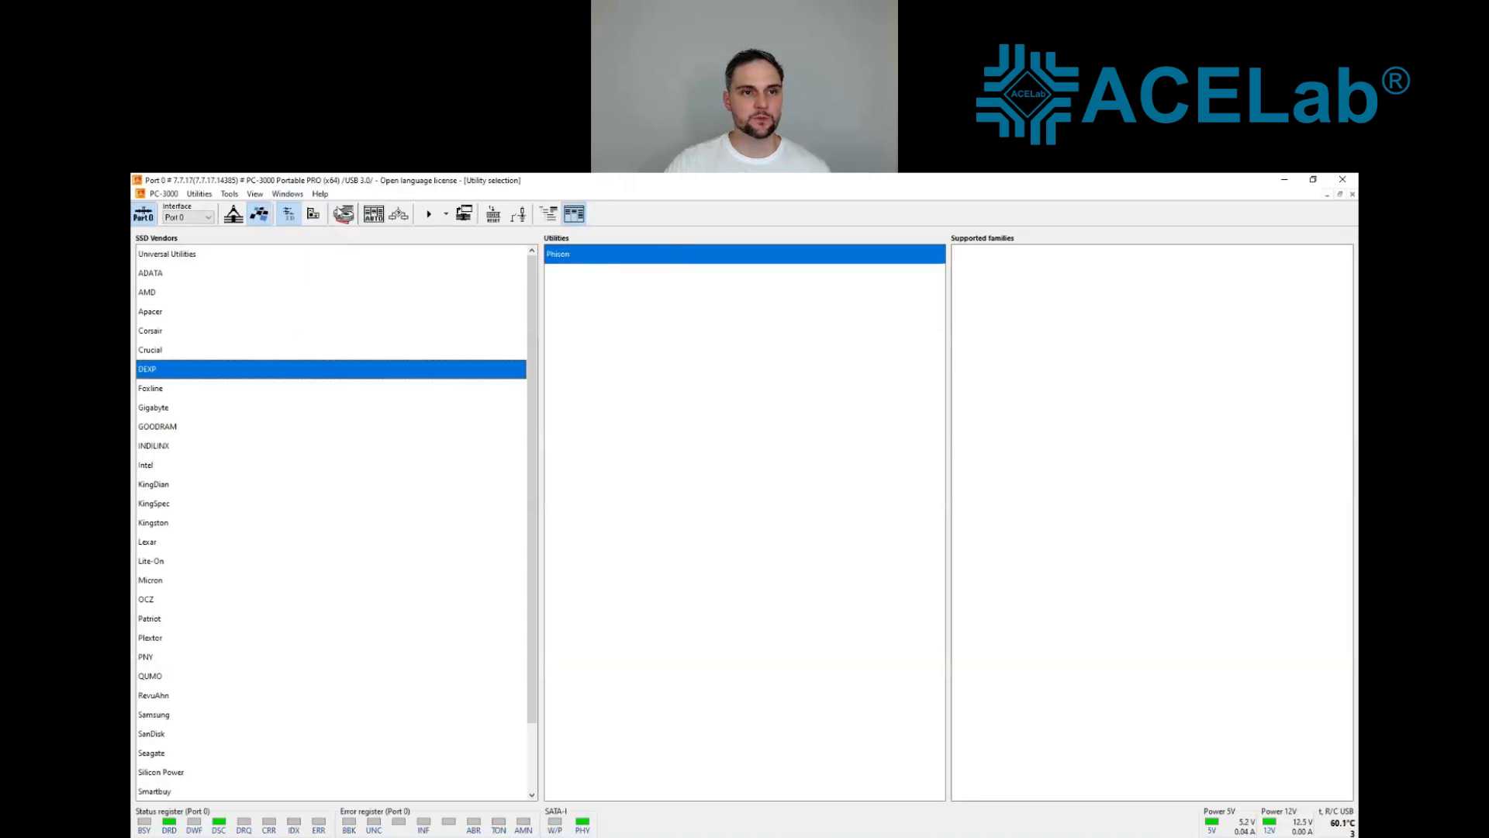
Step: Create a Data Extractor task for the PC3000 Port0 drive in L:\NewTask, deleting the files already in that folder
click(344, 213)
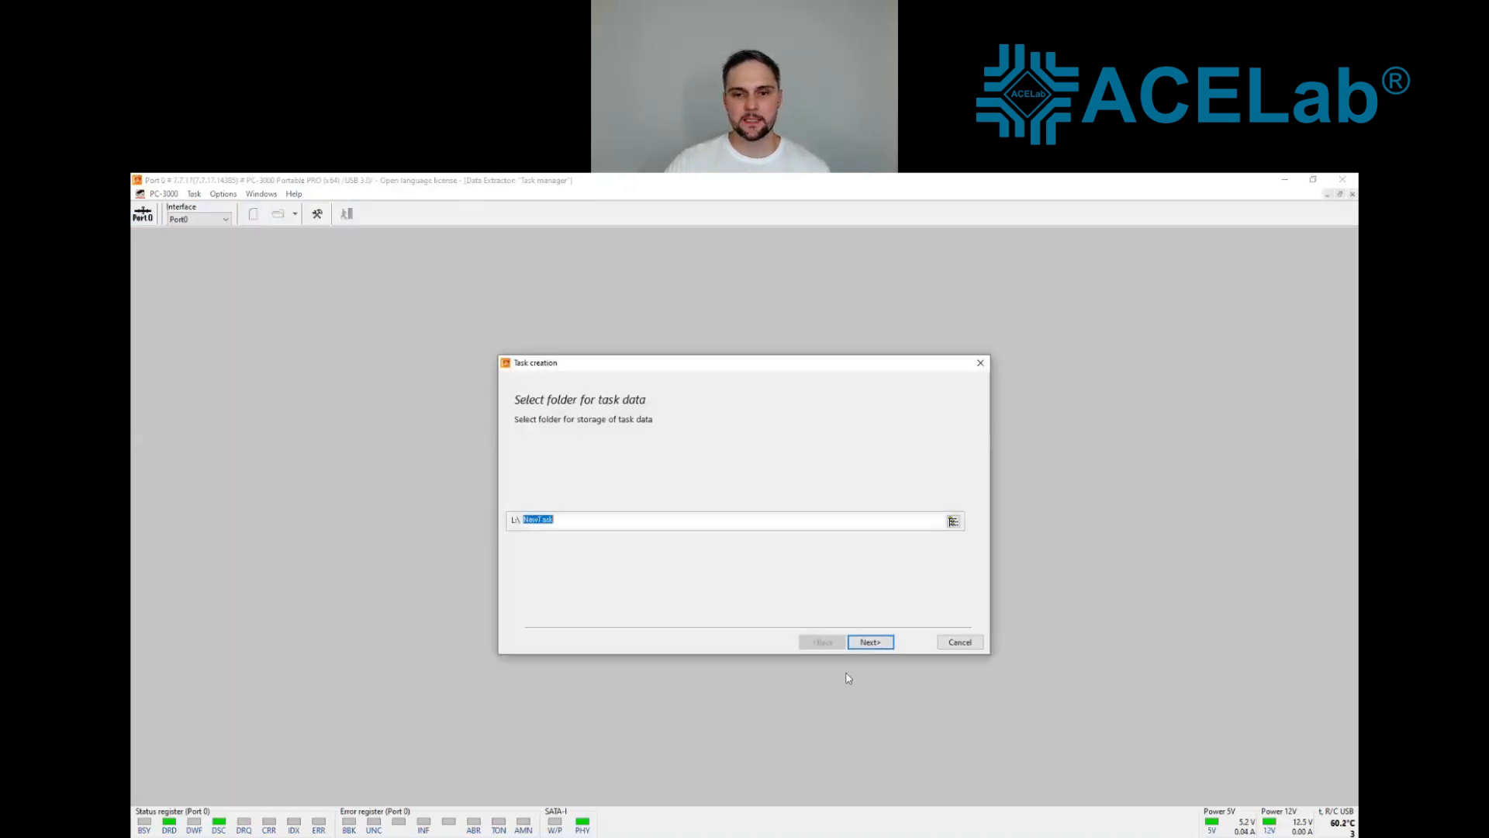
click(869, 643)
click(871, 643)
click(871, 643)
click(871, 643)
click(871, 643)
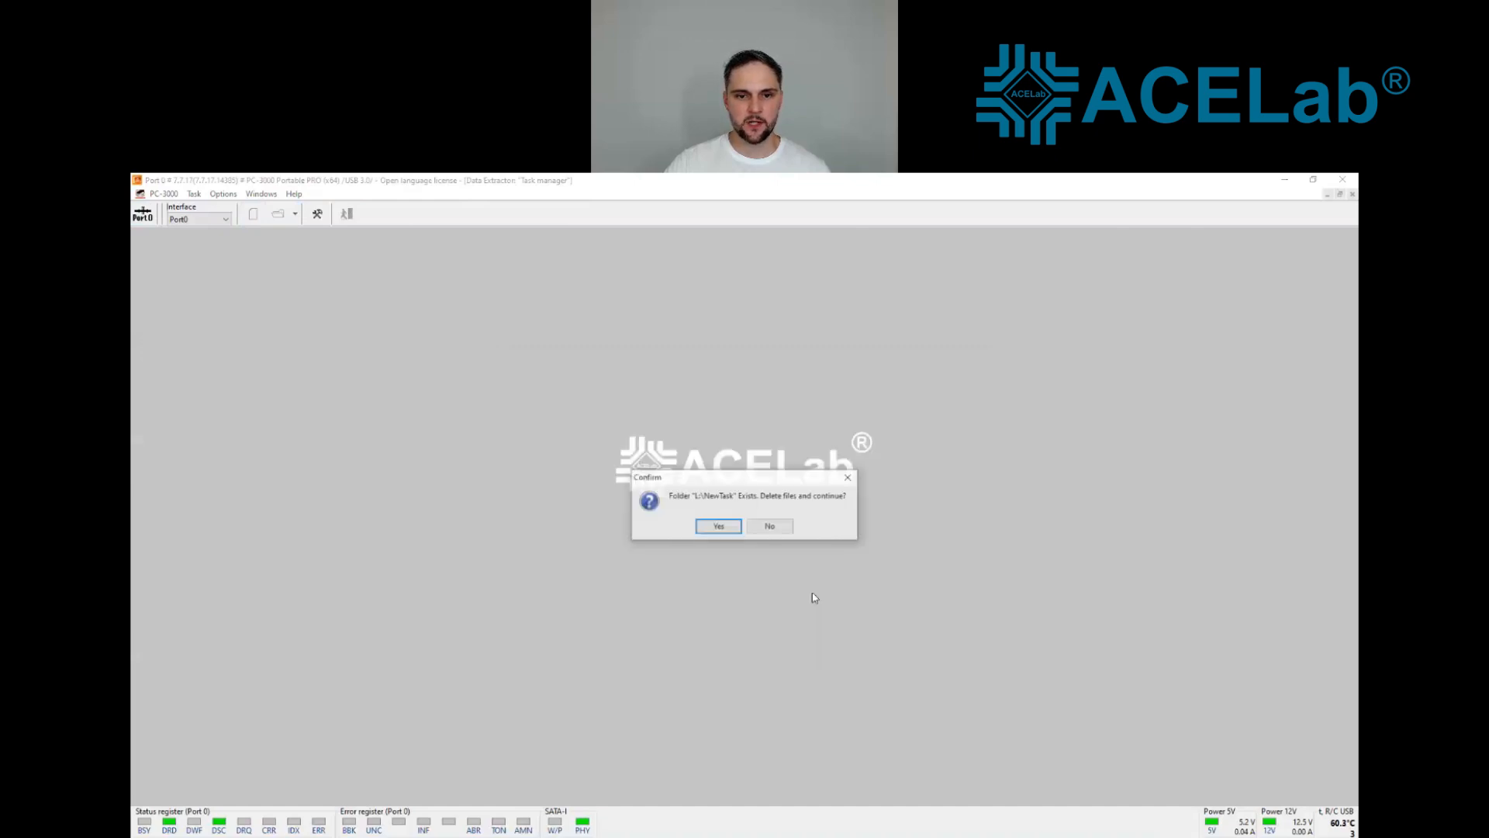
click(721, 527)
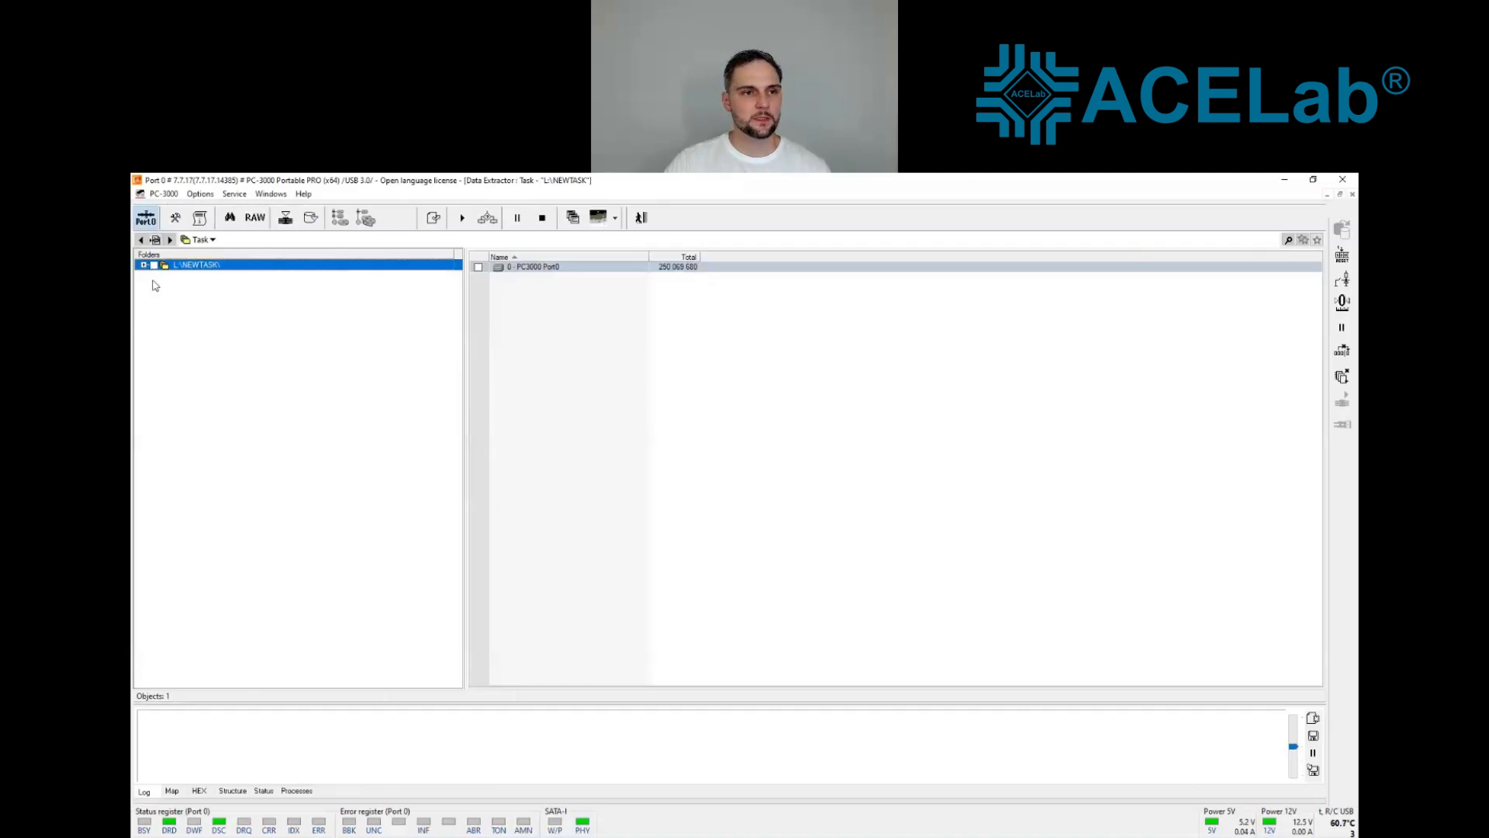
Step: Expand the PC3000 Port0 drive down to its NTFS partition and list the Root folder's contents
click(155, 276)
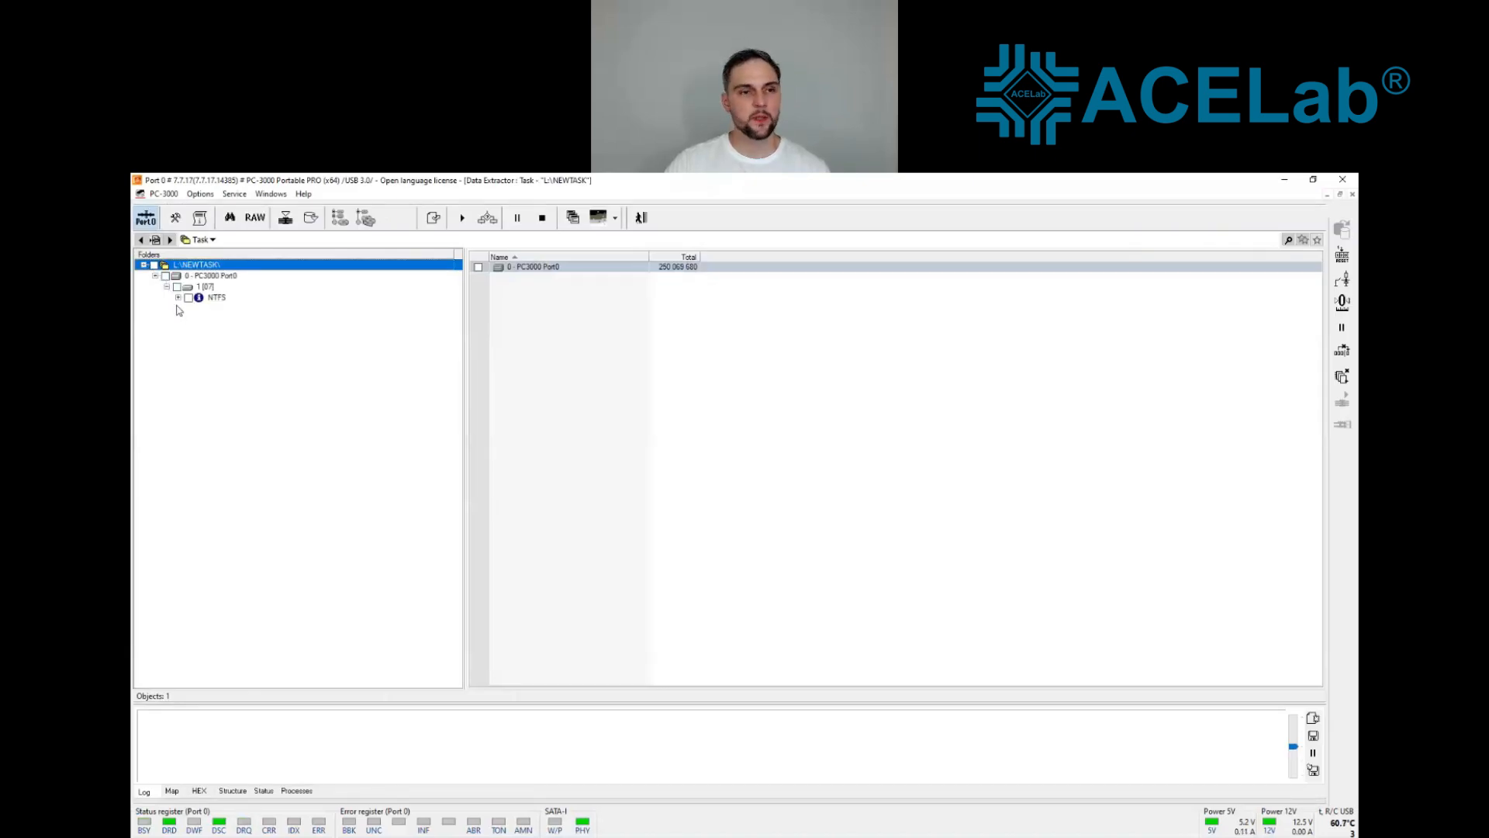
click(177, 298)
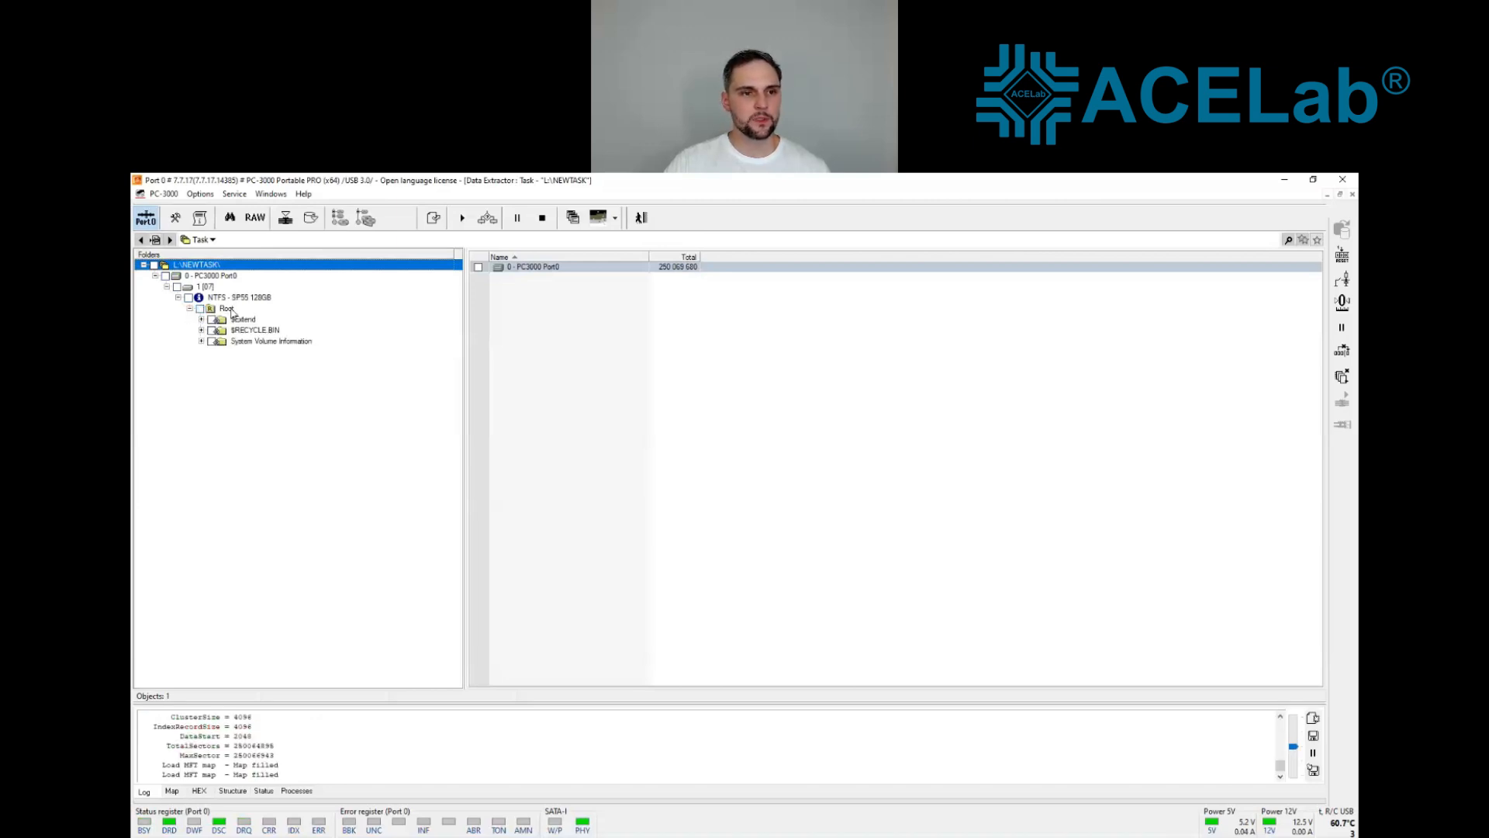
click(229, 310)
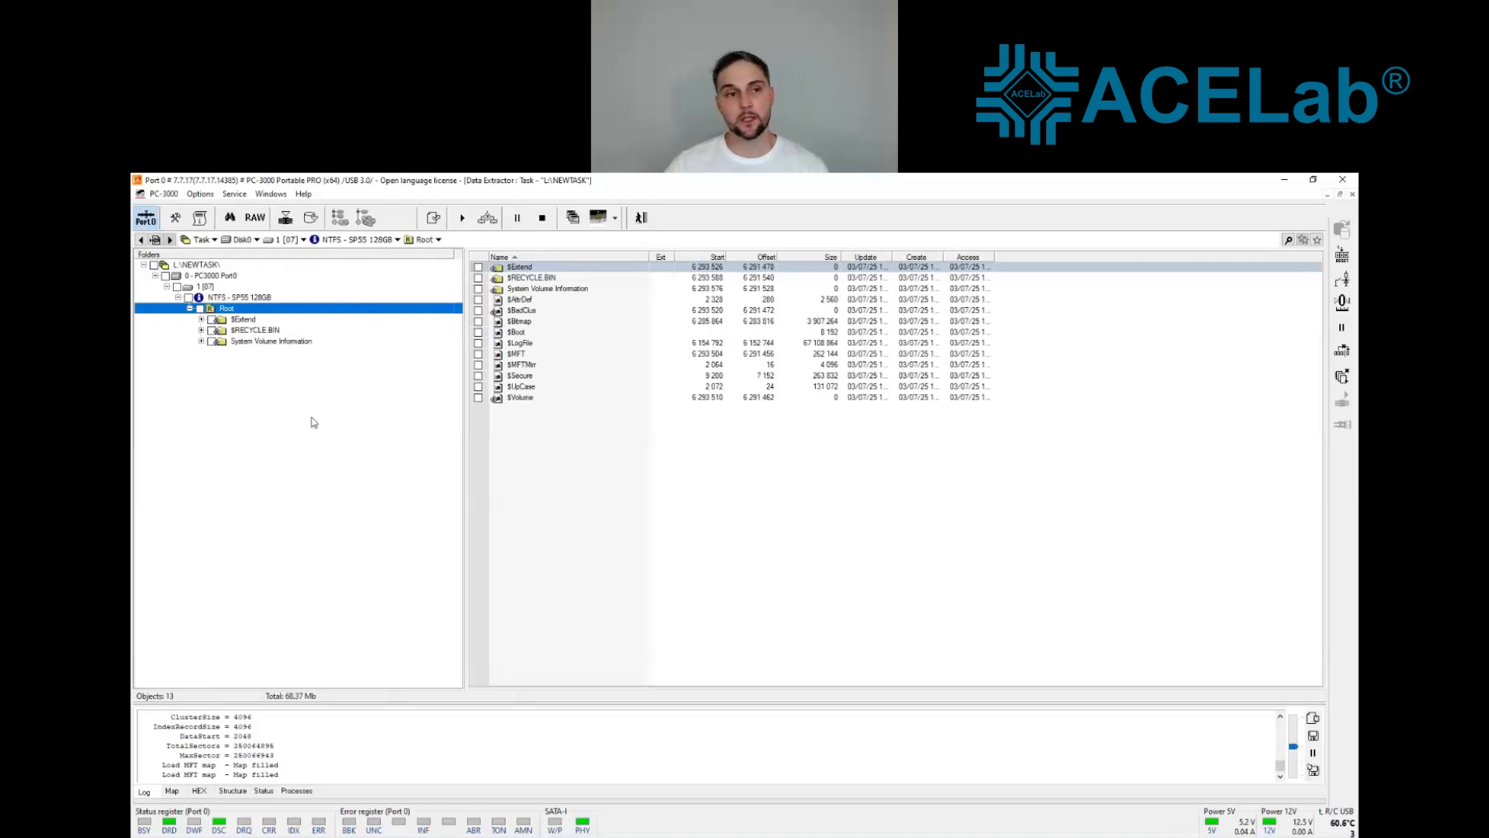
Step: Run Raw recovery on the whole PC3000 Port0 drive with the default LBA range and stop it early in the scan
right_click(224, 277)
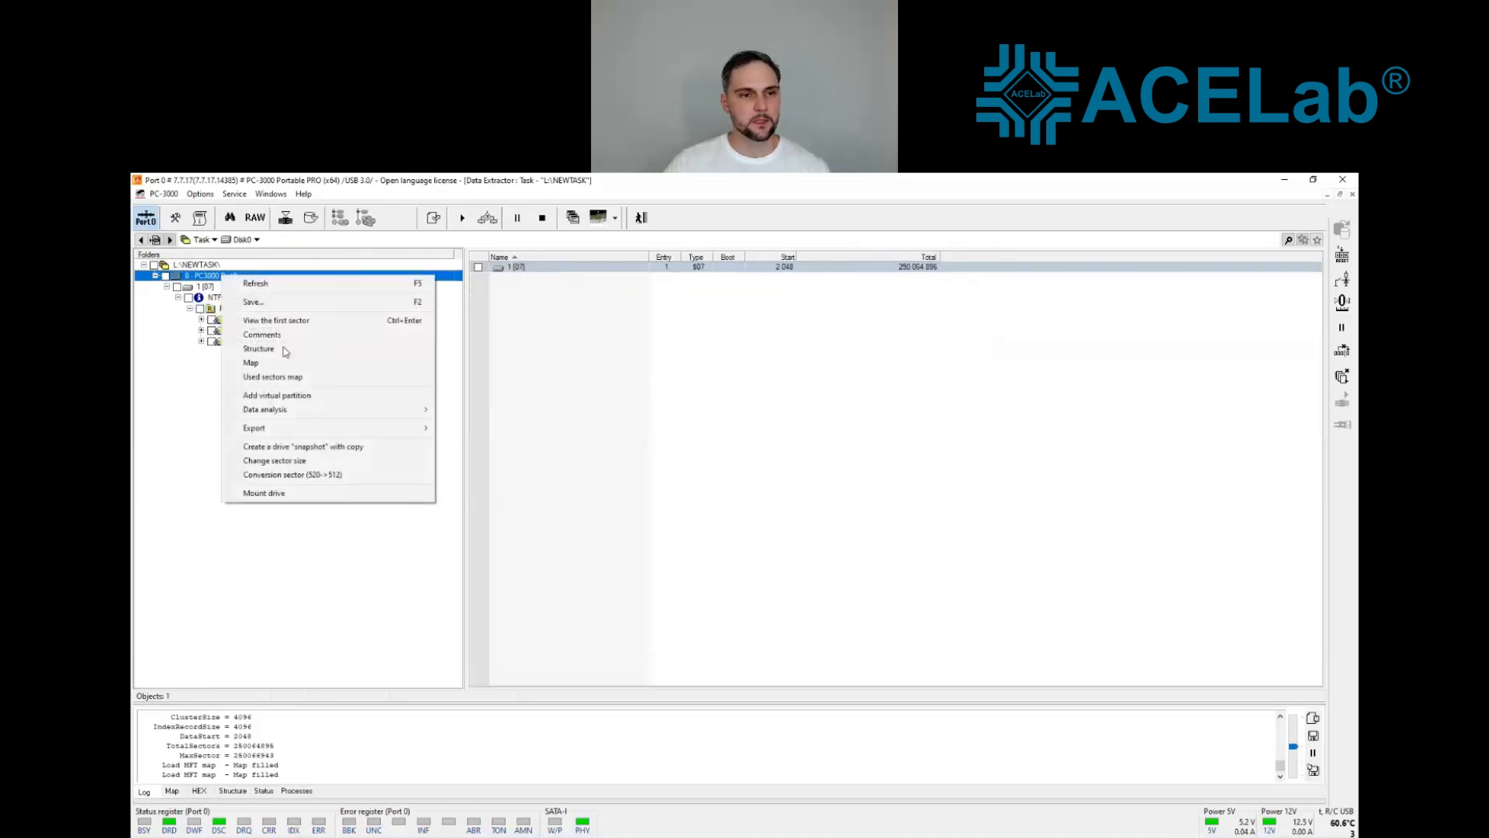
mouse_move(289, 412)
click(536, 439)
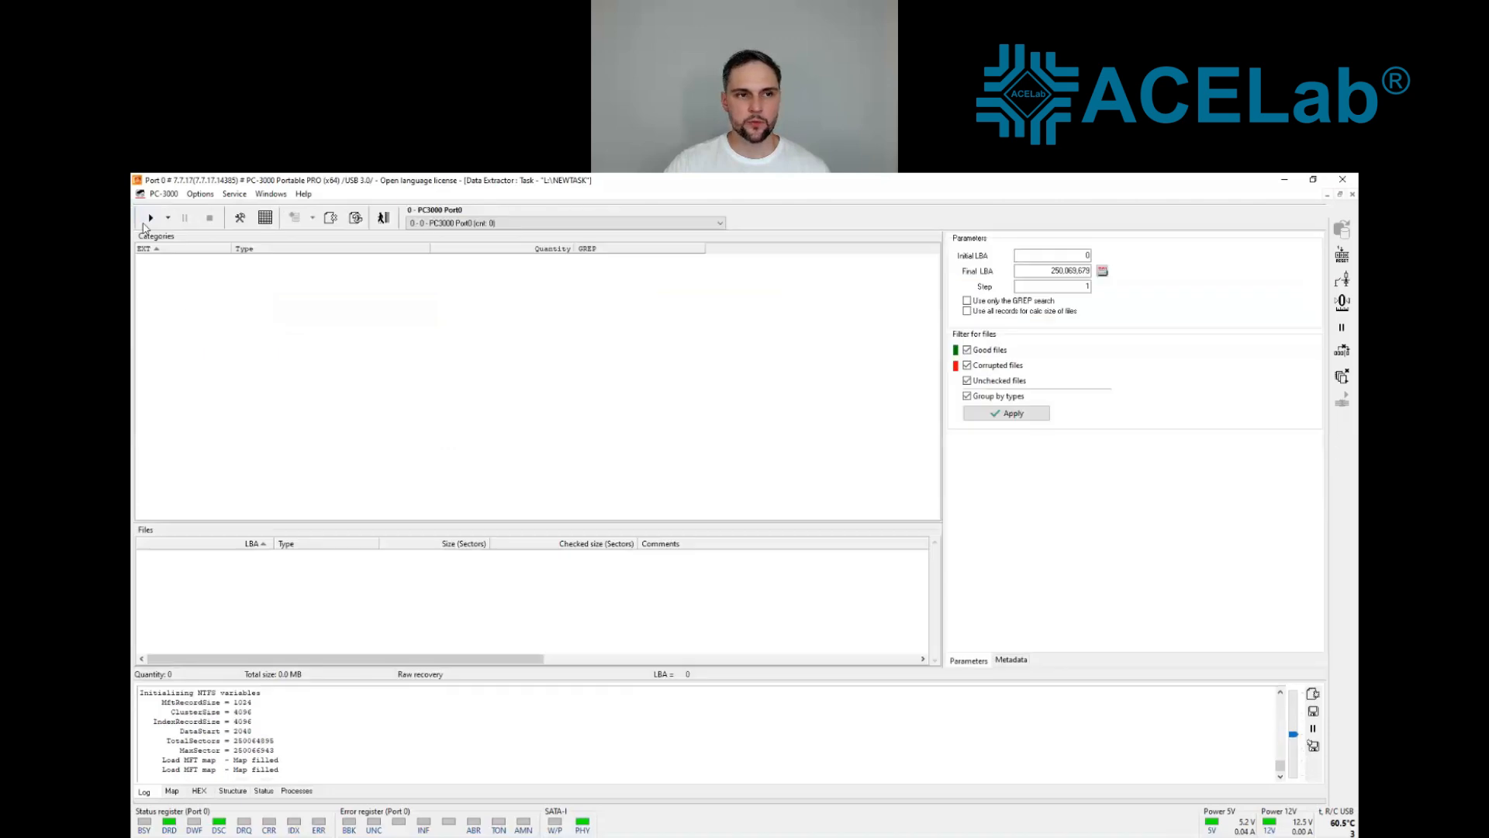
click(152, 219)
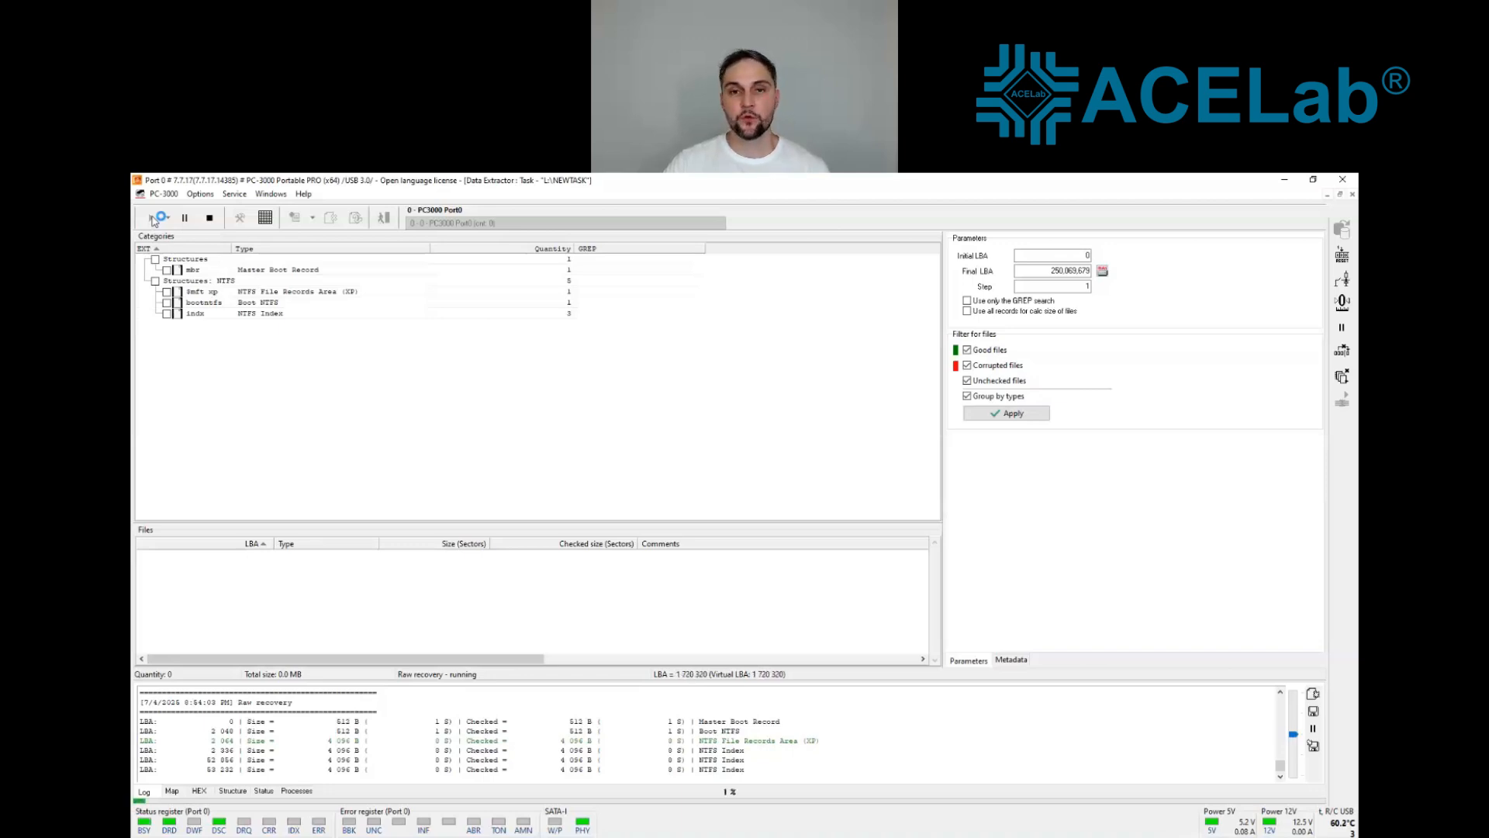
click(210, 218)
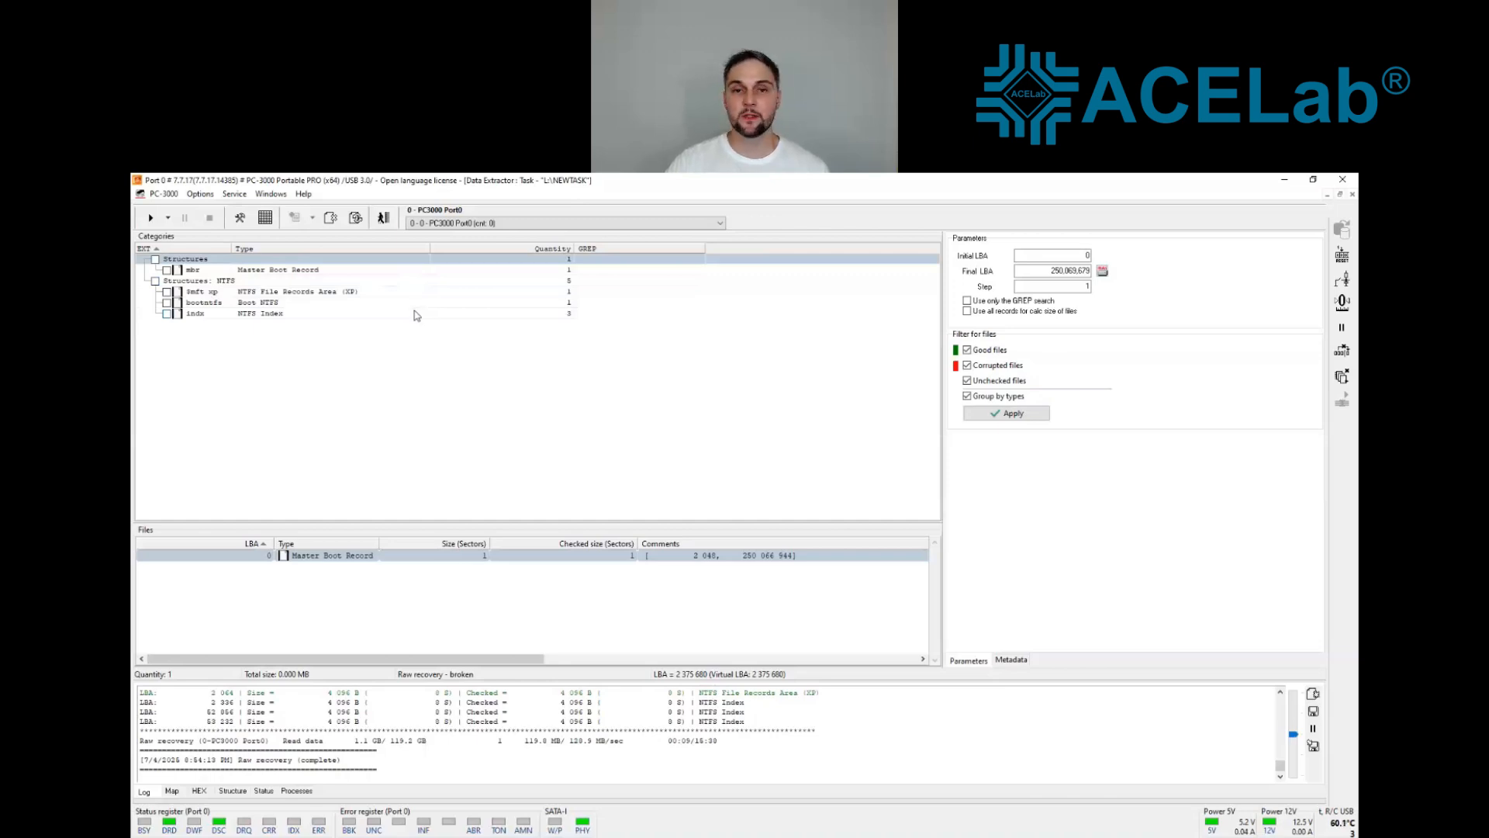
Step: Leave Raw recovery, close the task and exit Data Extractor
click(383, 217)
click(640, 218)
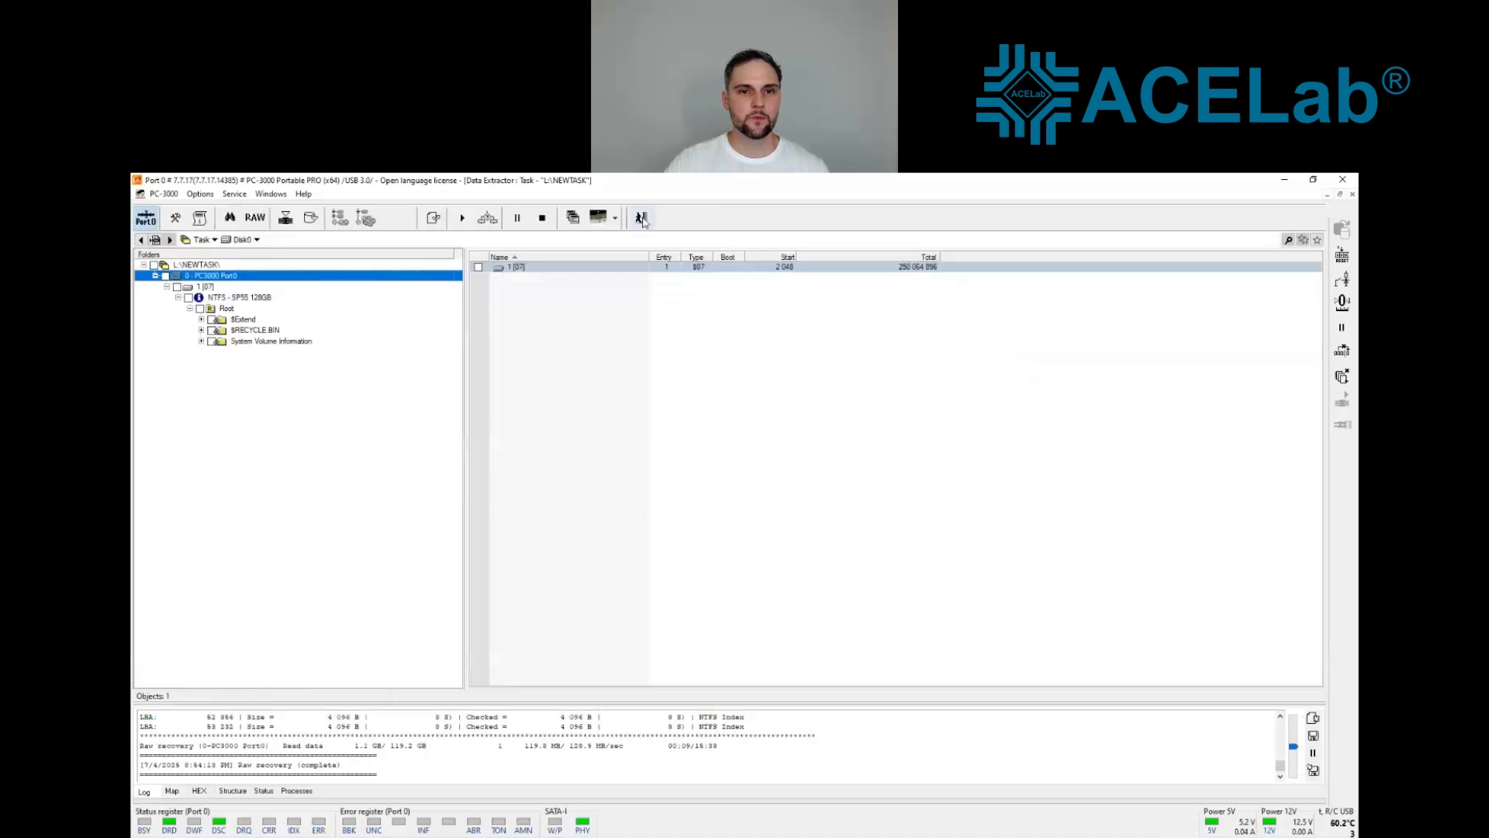
click(718, 526)
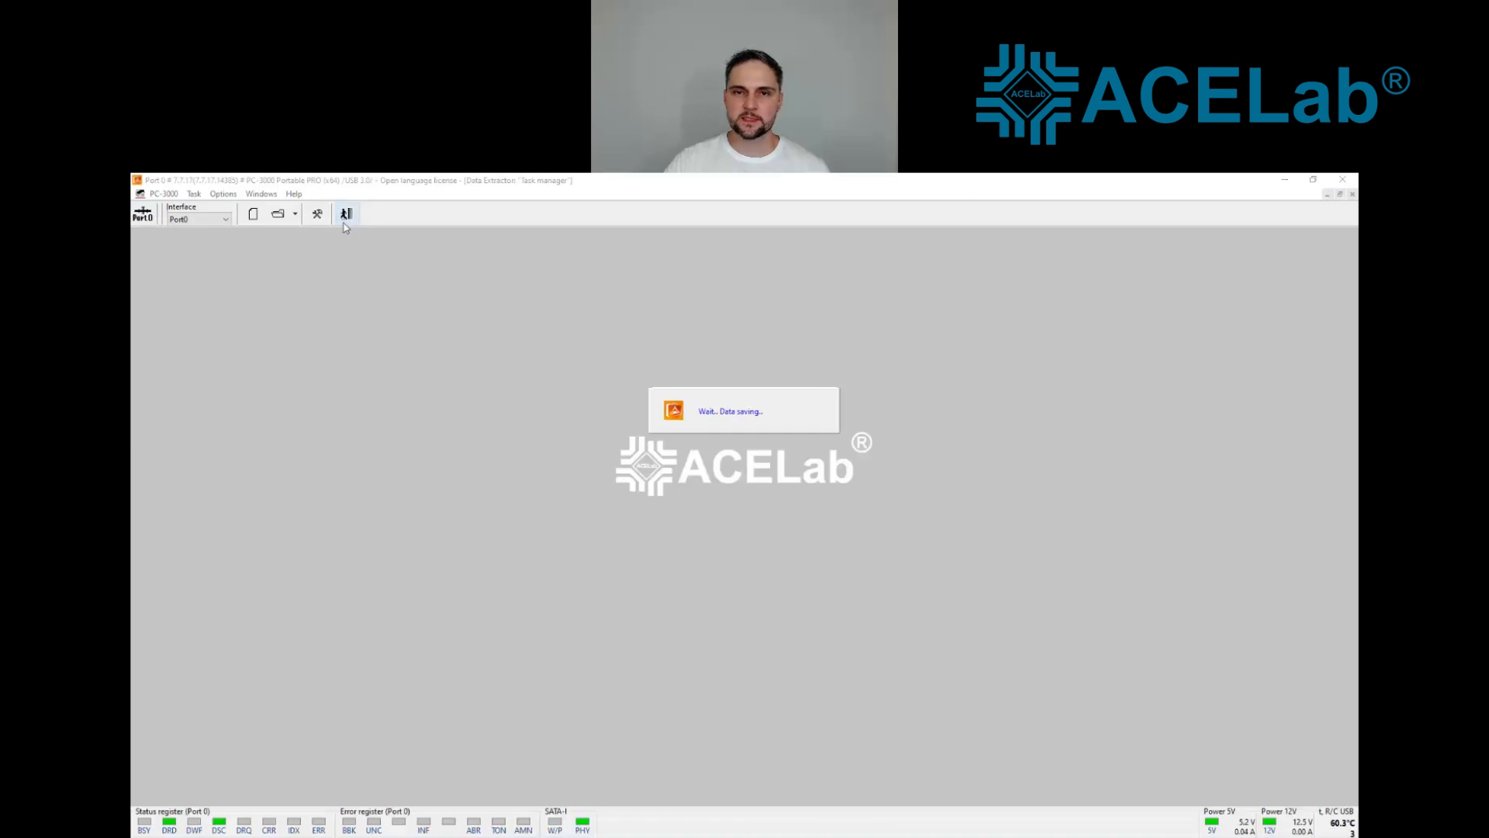
click(346, 214)
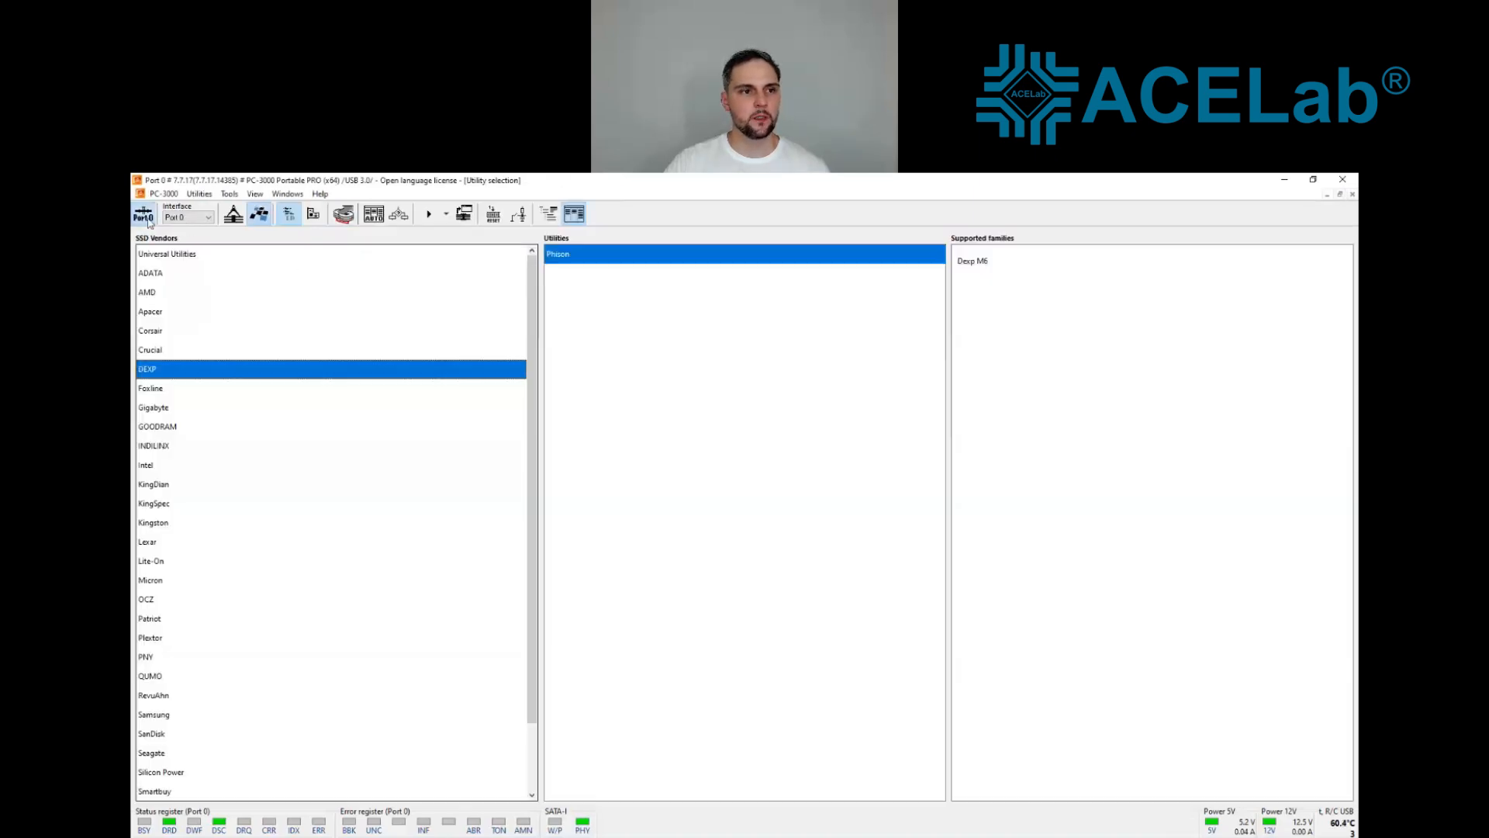
Step: Switch utility selection to the controller vendor list, and power-cycle the drive on Port 0
click(313, 217)
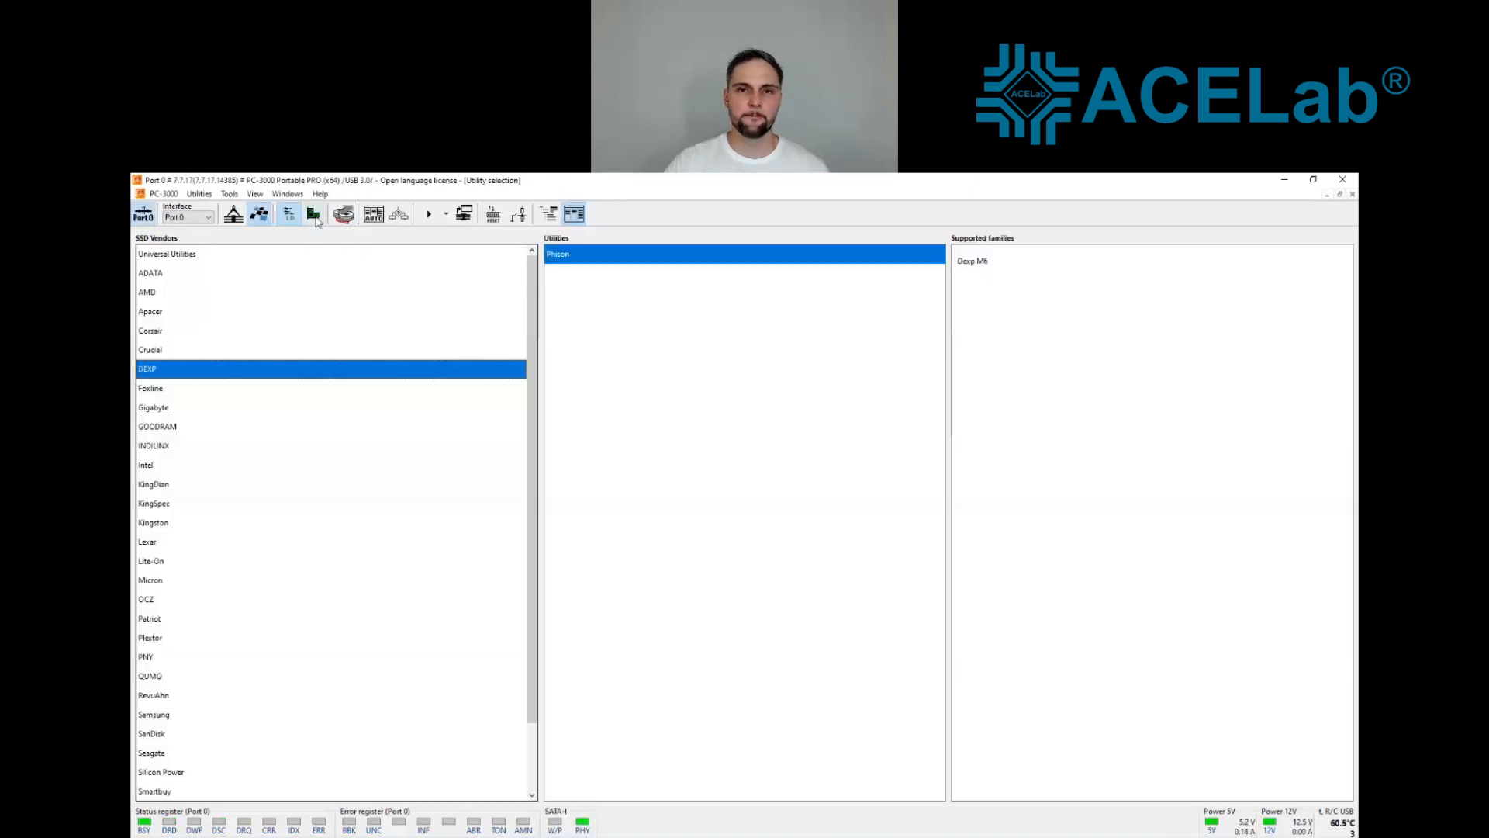
click(313, 216)
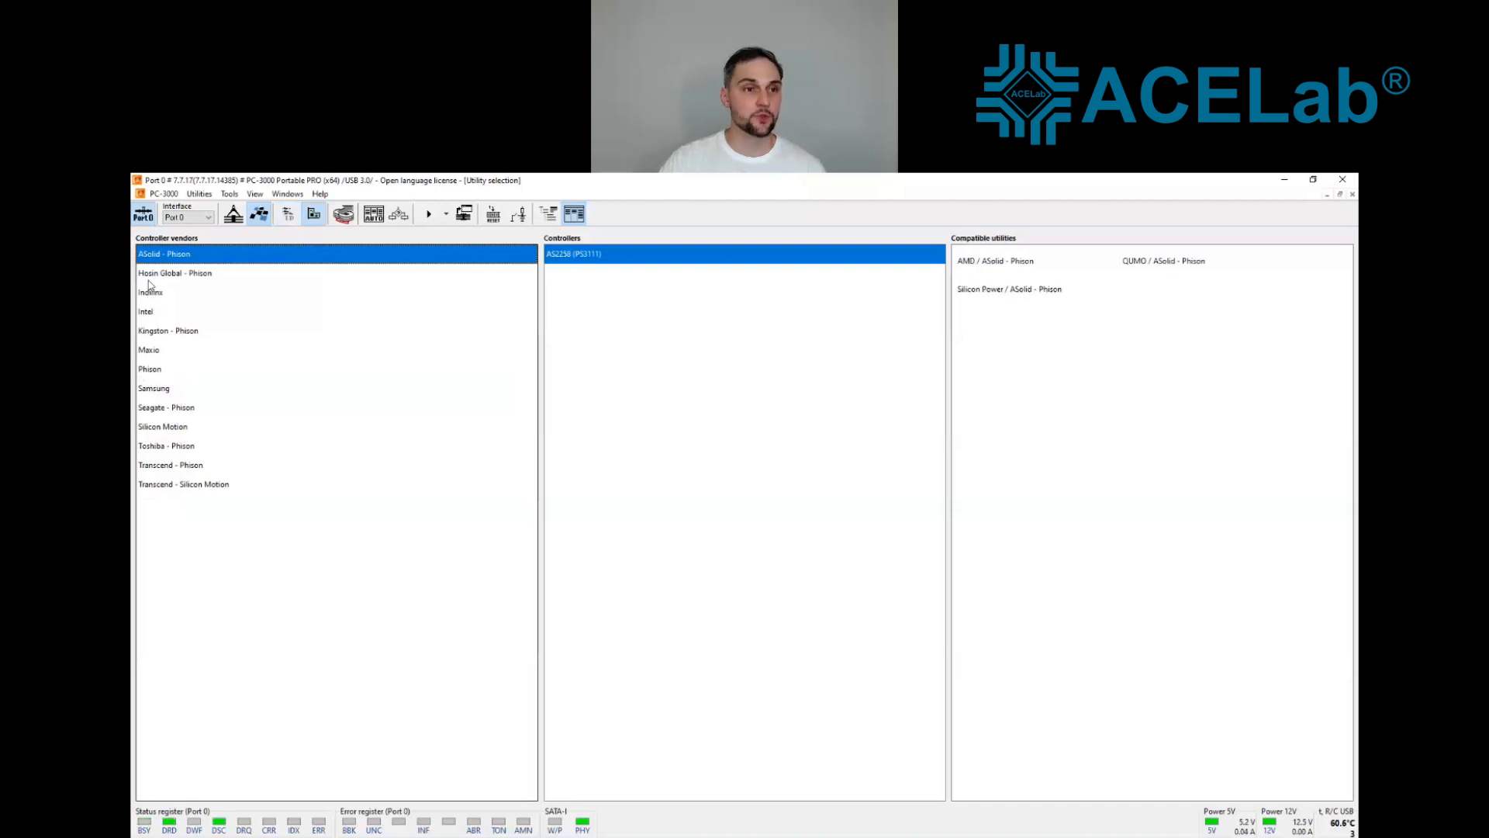
click(144, 222)
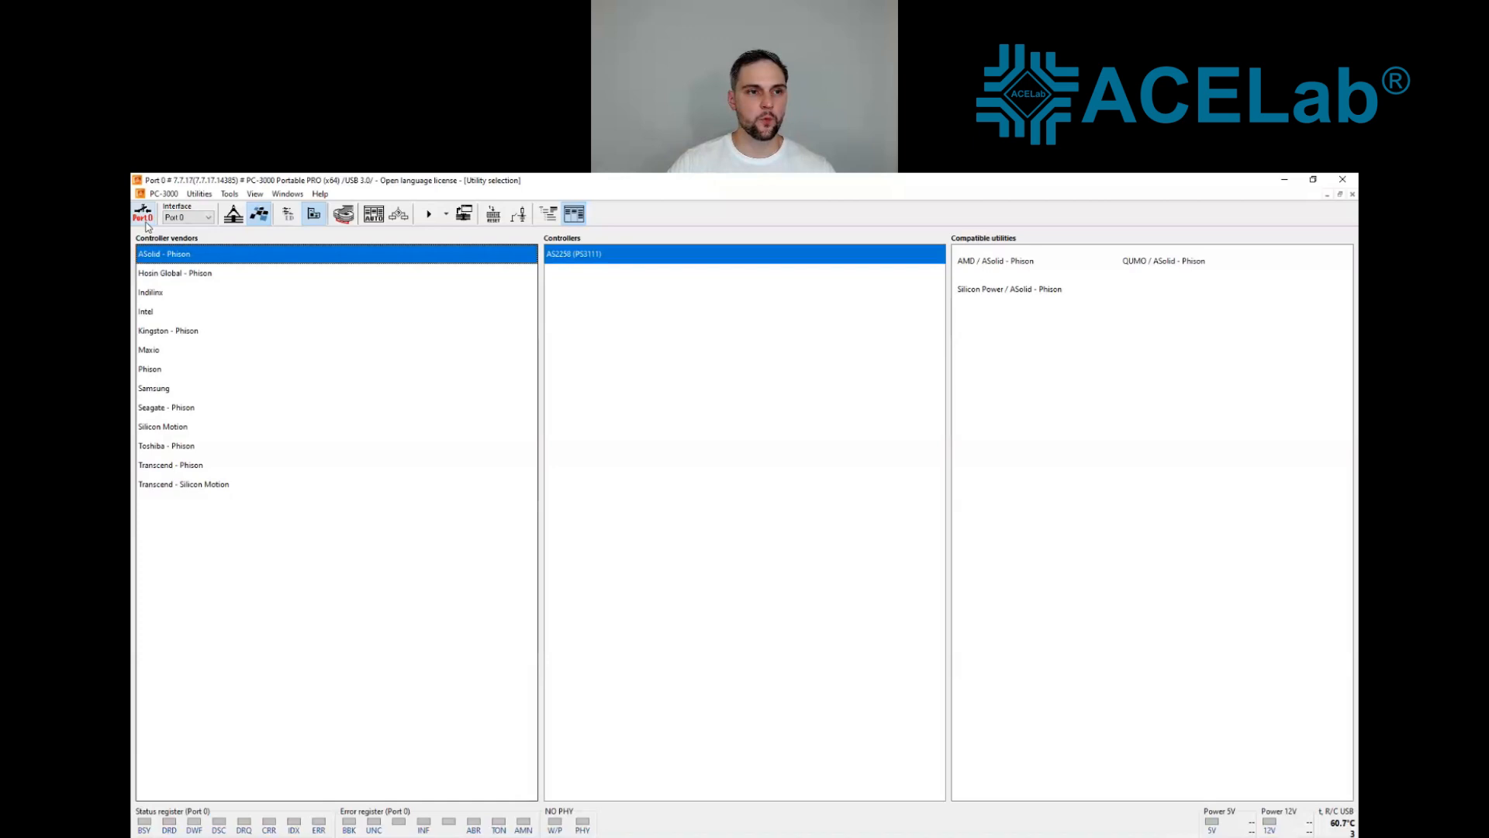
click(145, 223)
Step: Start the Phison PS3111 utility with the Apacer AS340 family and upload the Burner_PS3111_61.5.bin loader
click(183, 368)
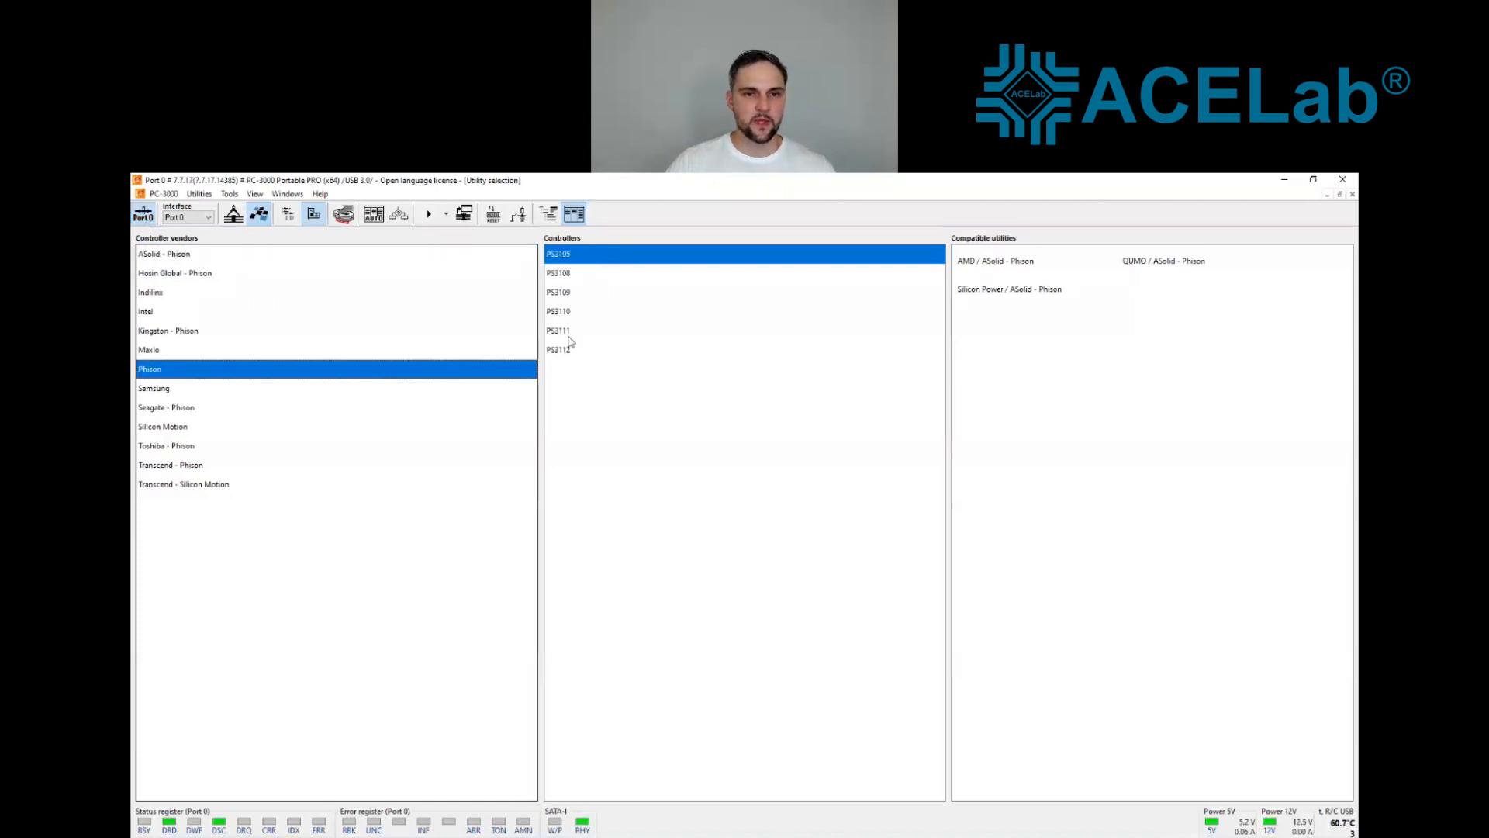
double_click(580, 331)
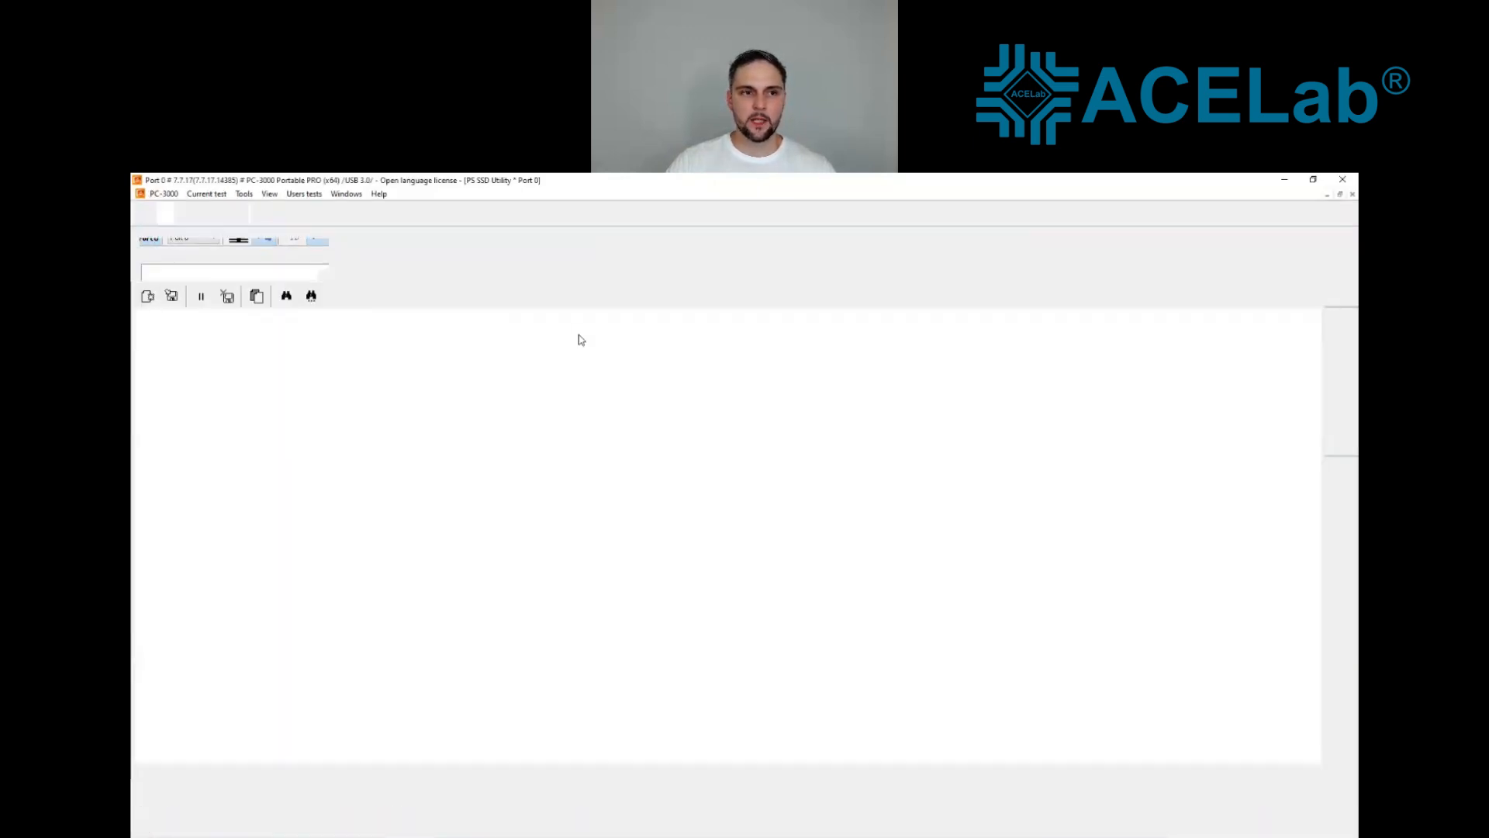
click(744, 425)
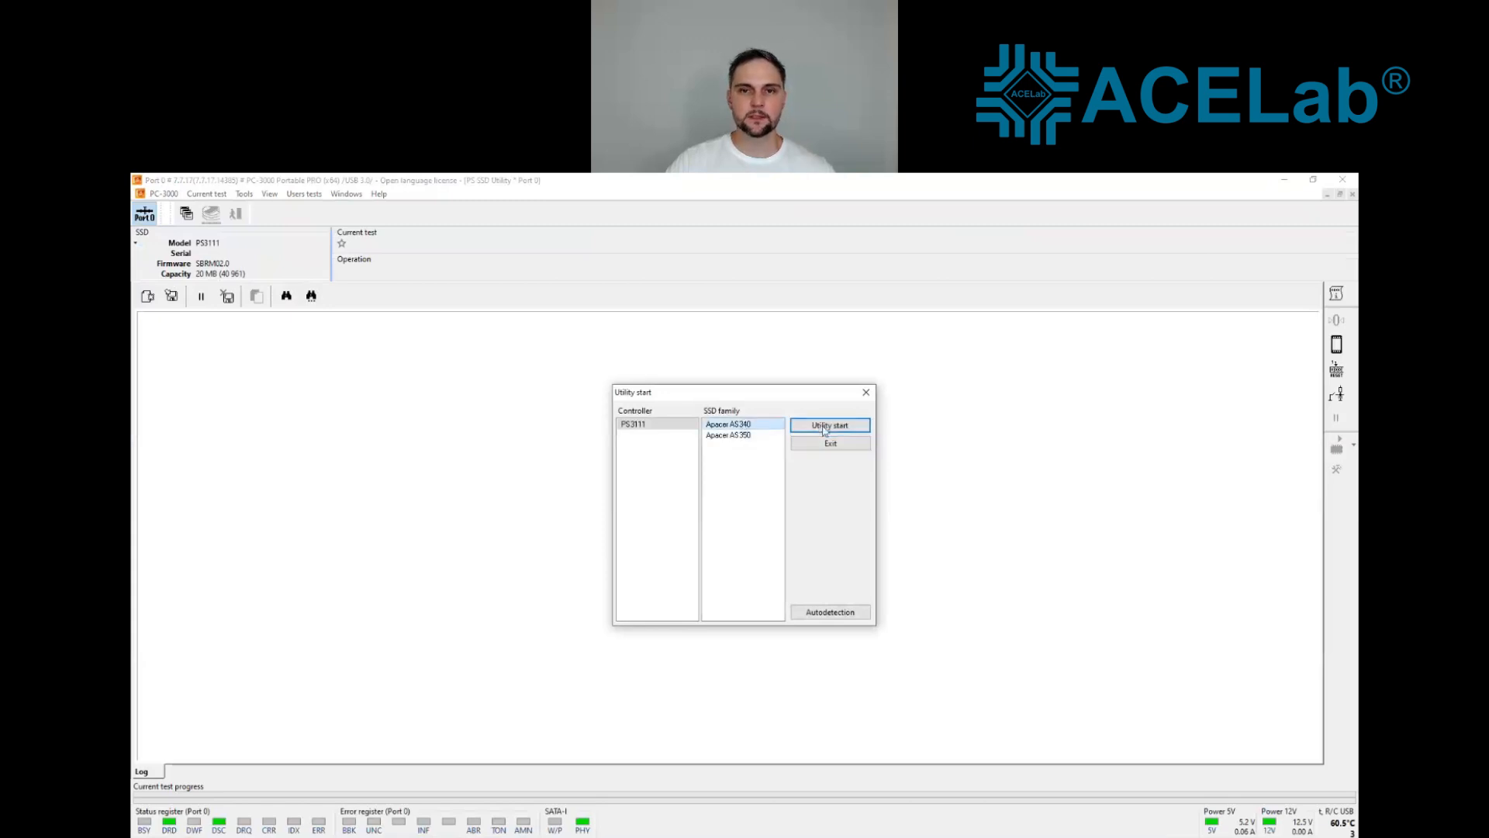
click(824, 429)
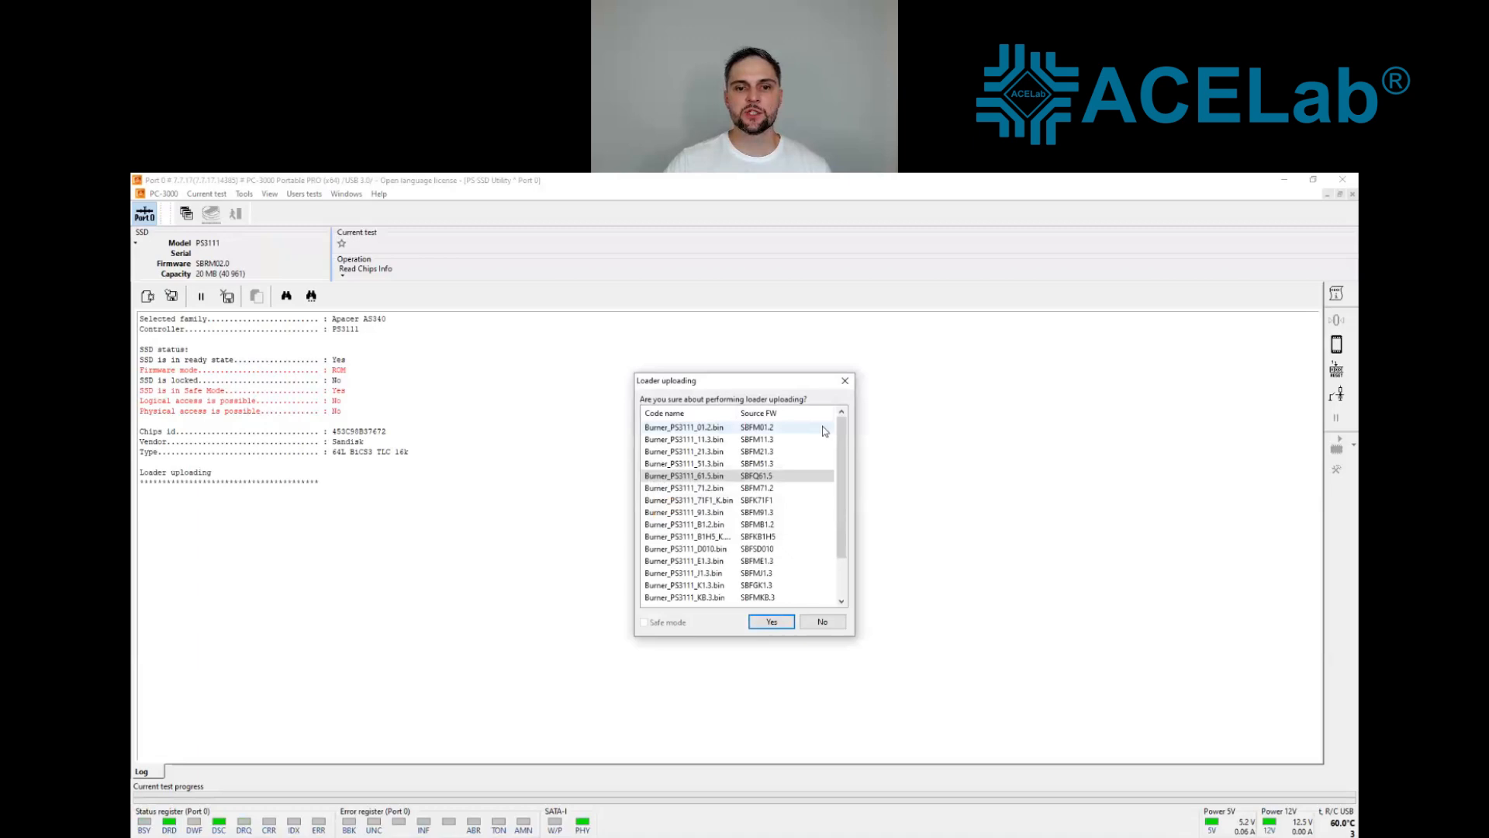
click(772, 622)
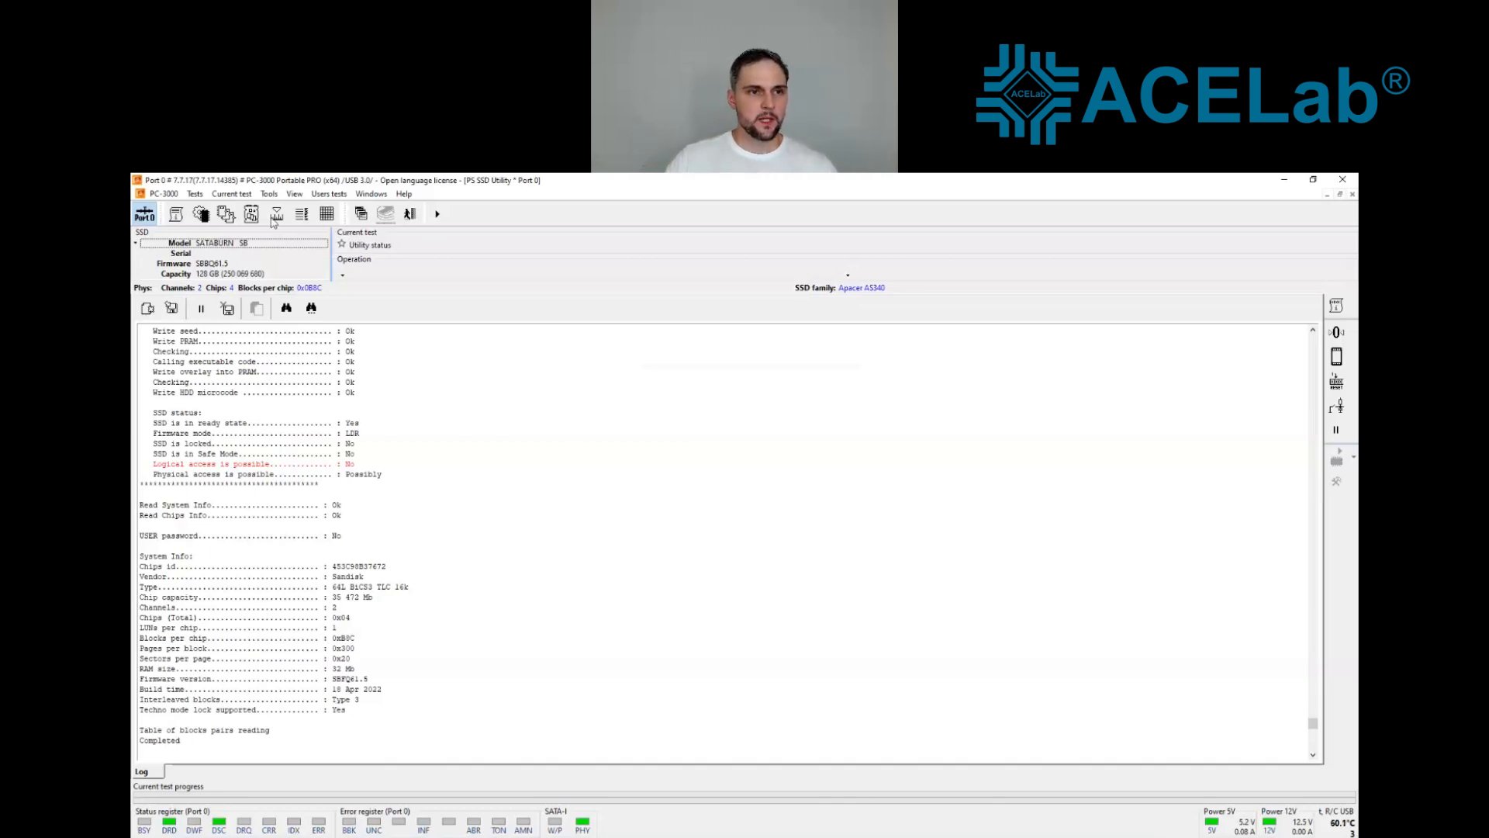
Step: Create the SSD's translator from the service information and highlight the saved translator file line in the log
click(195, 194)
mouse_move(241, 226)
mouse_move(373, 287)
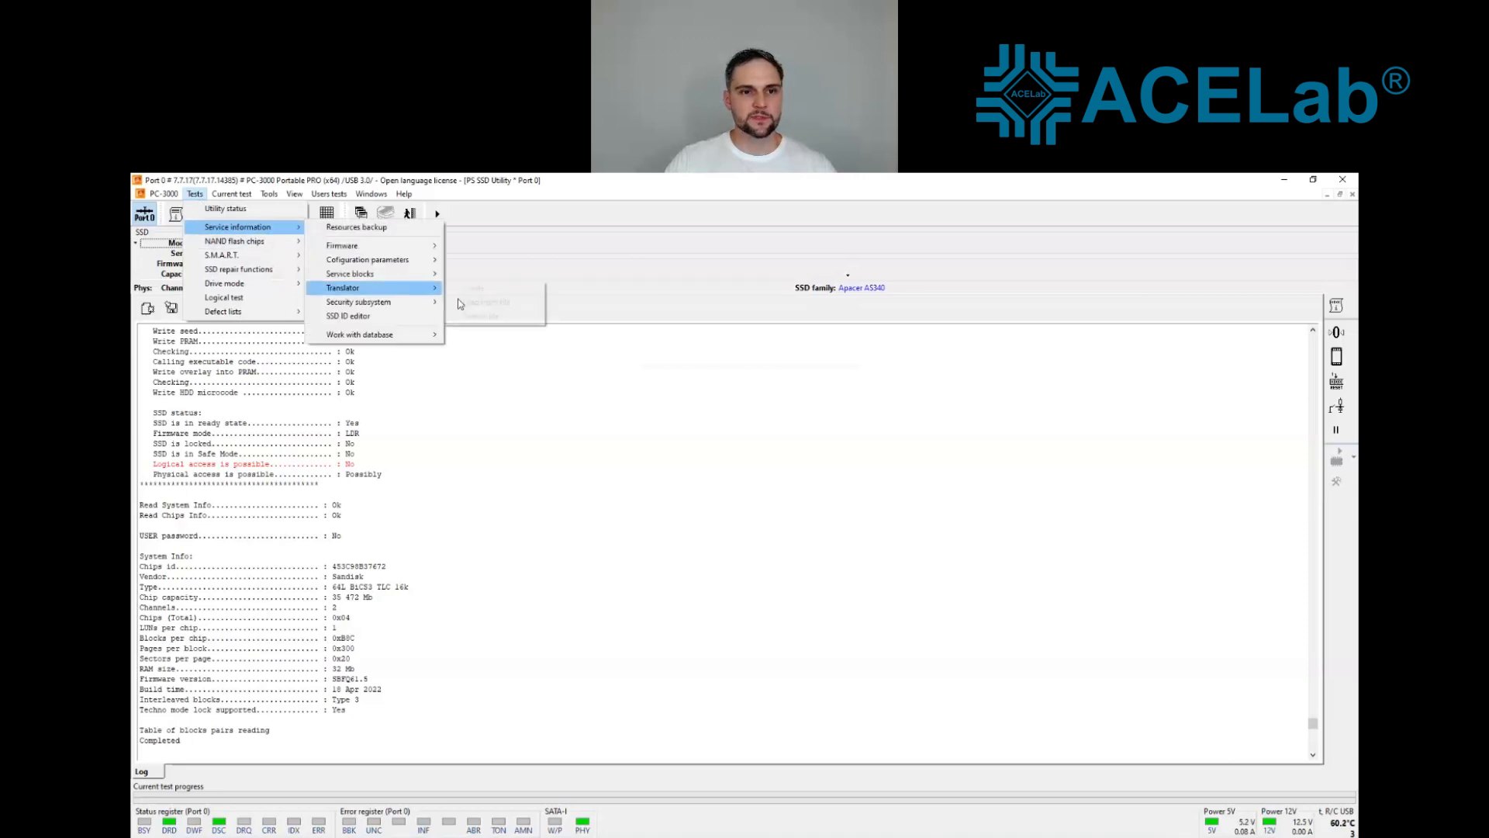
click(482, 288)
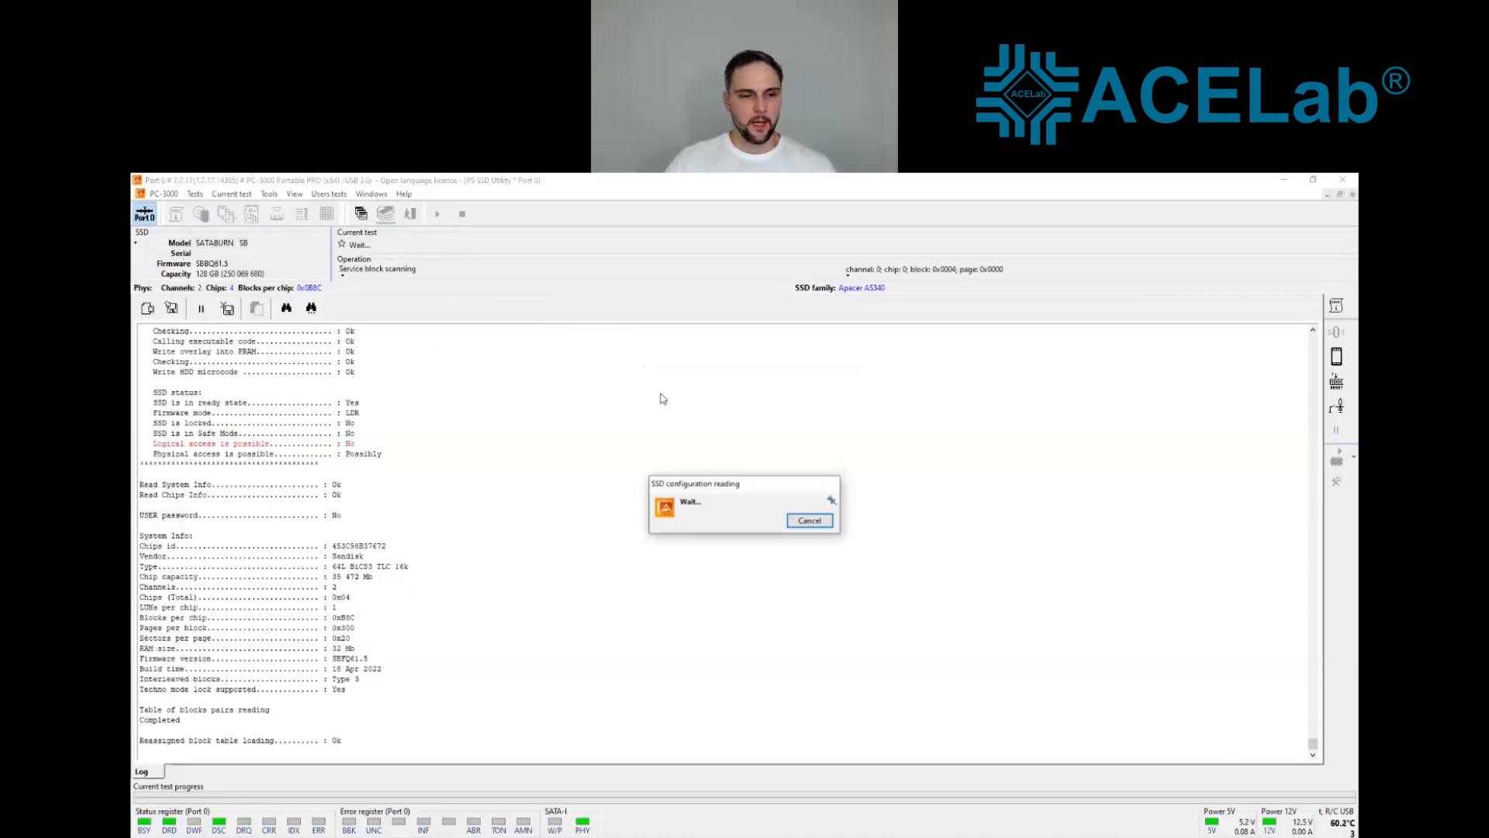
click(1020, 692)
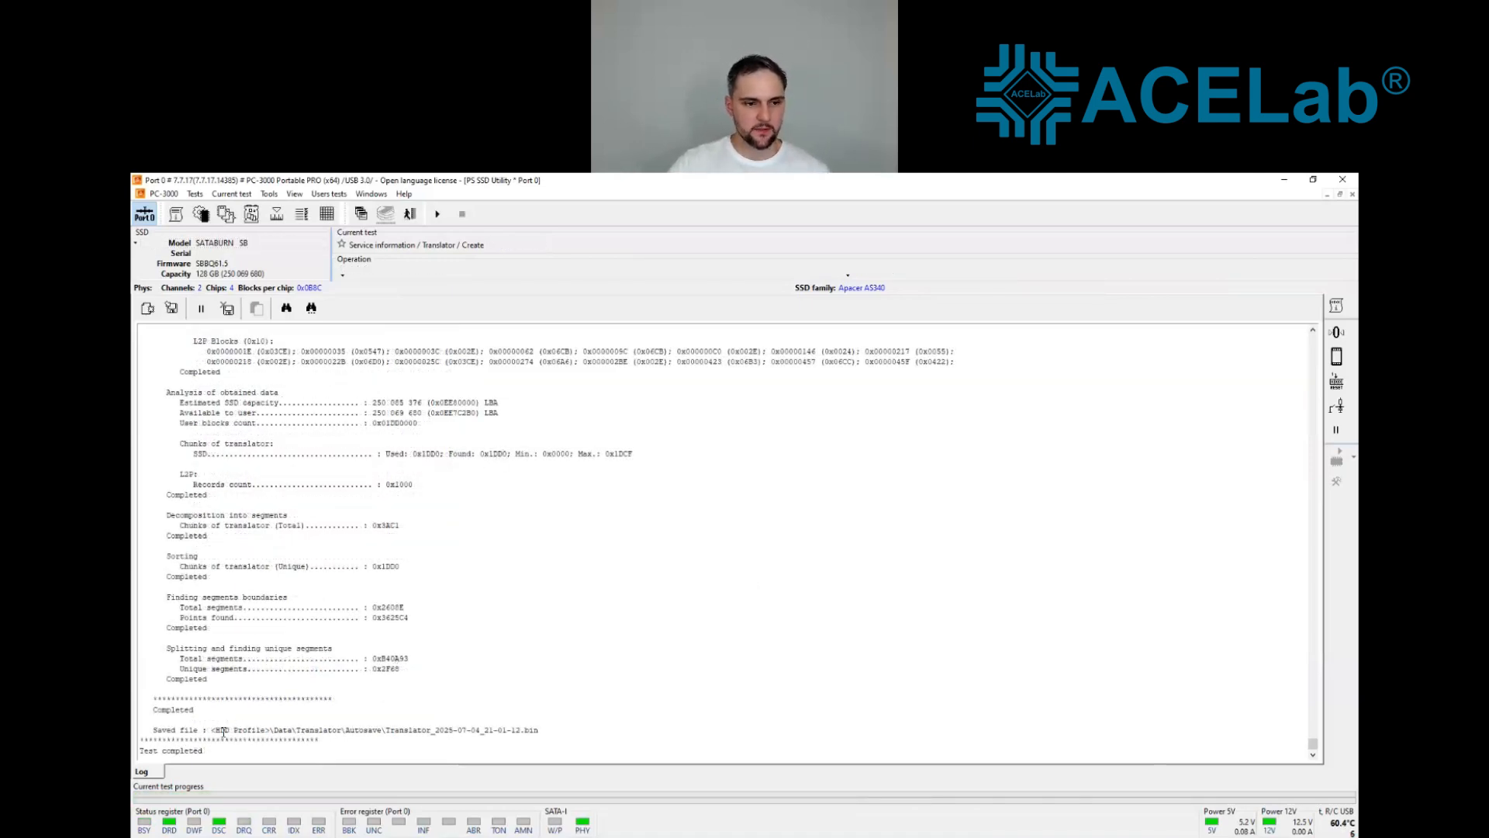
drag(153, 733, 533, 724)
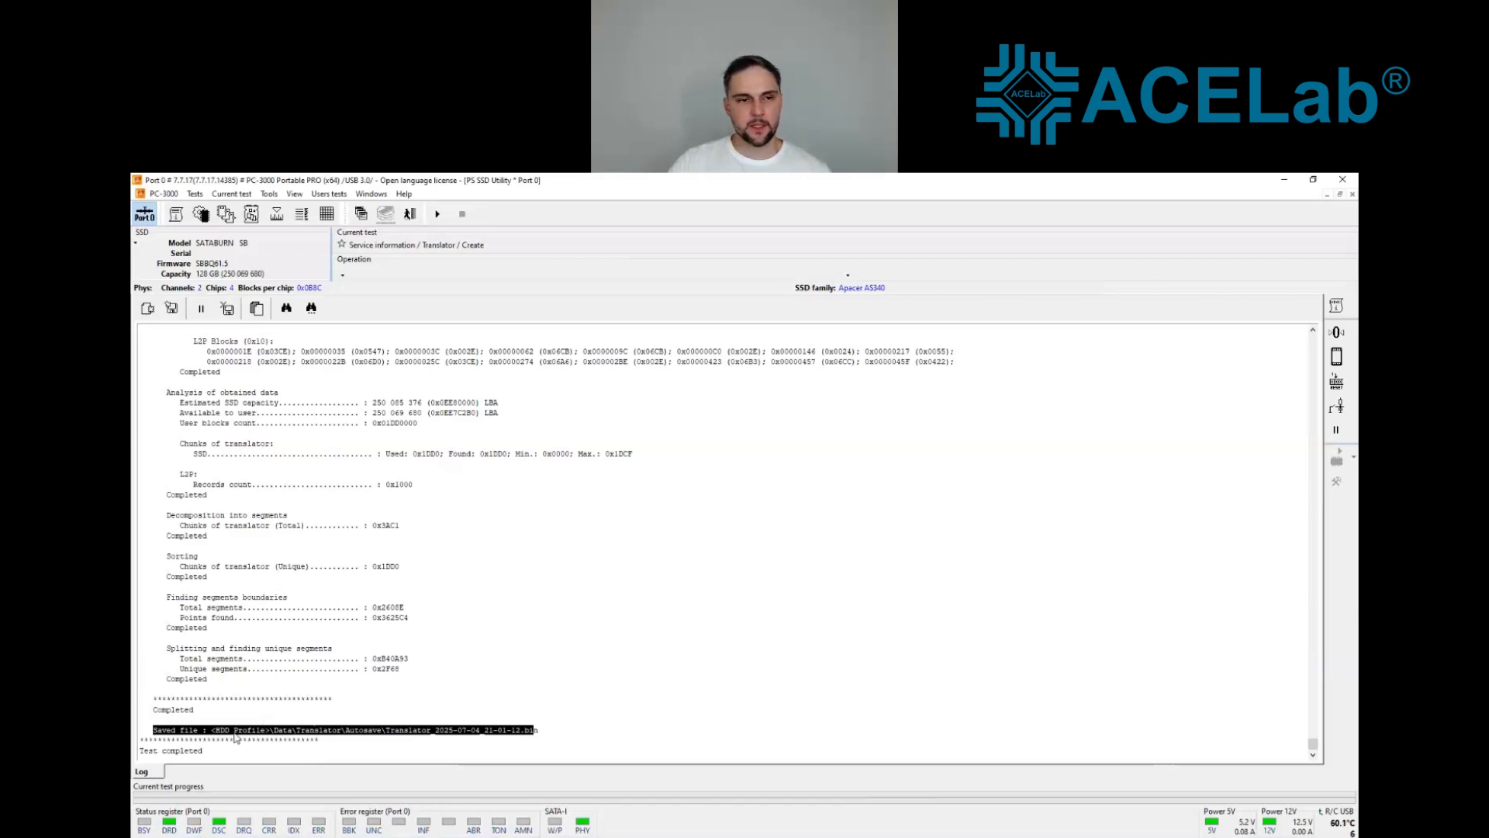
Step: Switch to Data Extractor and begin a new task, accepting physical reading by logical order as the reading mode
click(372, 194)
click(372, 270)
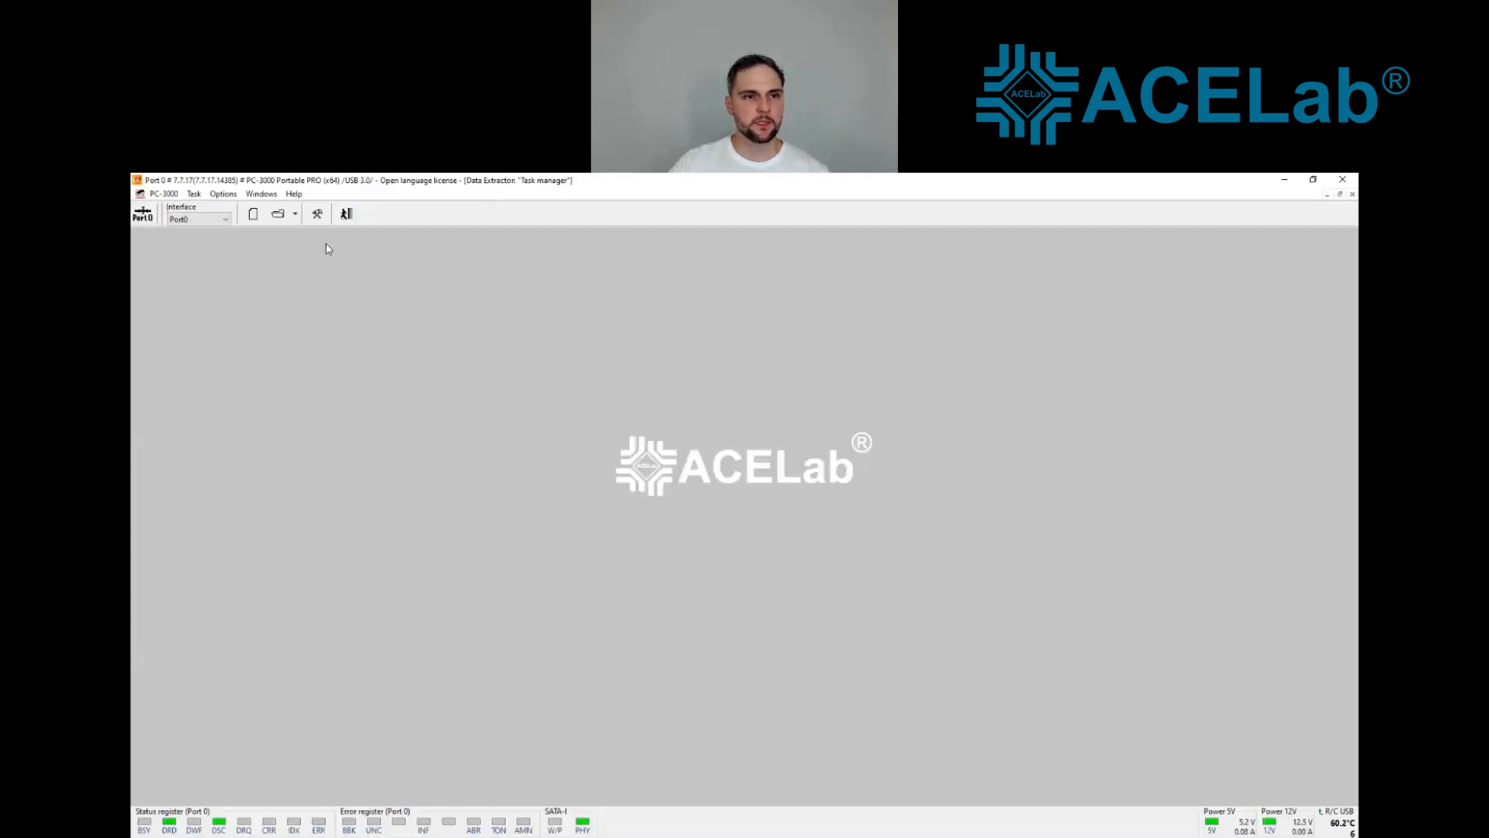
click(253, 213)
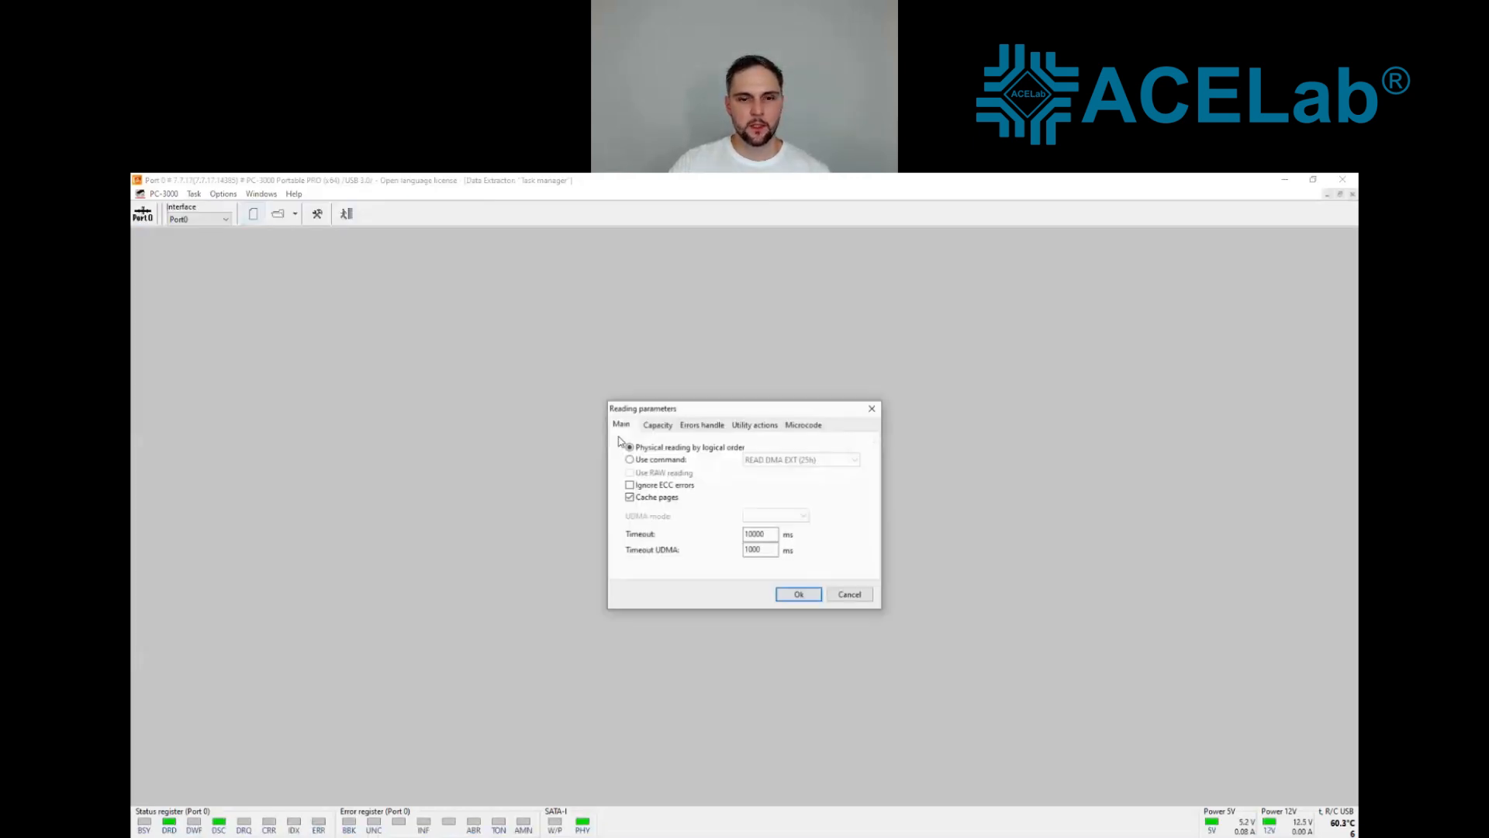
click(799, 595)
click(869, 642)
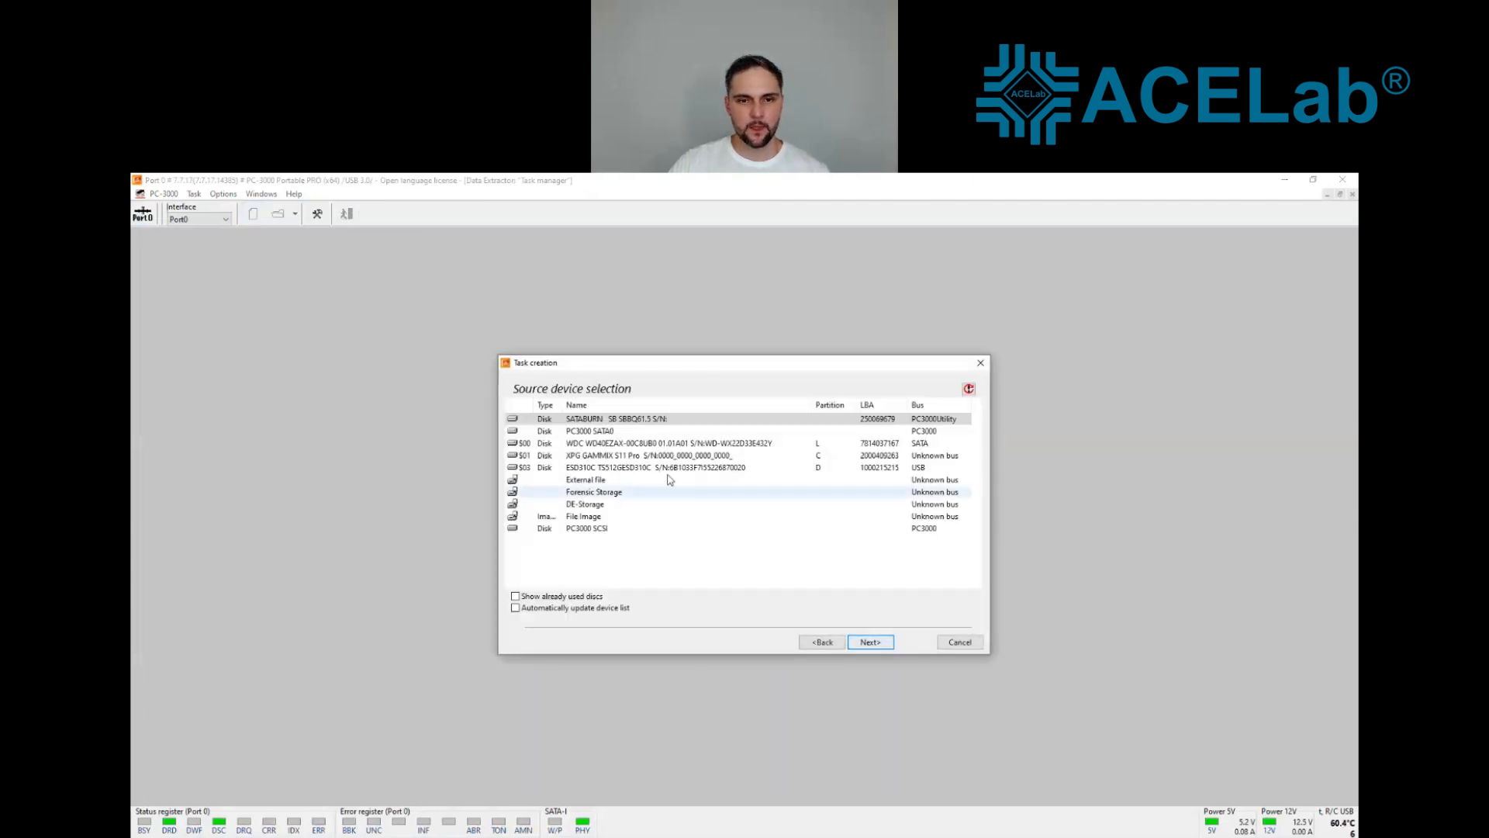
Step: Finish the task with the SATABURN drive as source and DE-Storage as destination, deleting the existing L:\NewTask files
click(870, 647)
click(674, 439)
click(873, 644)
click(613, 488)
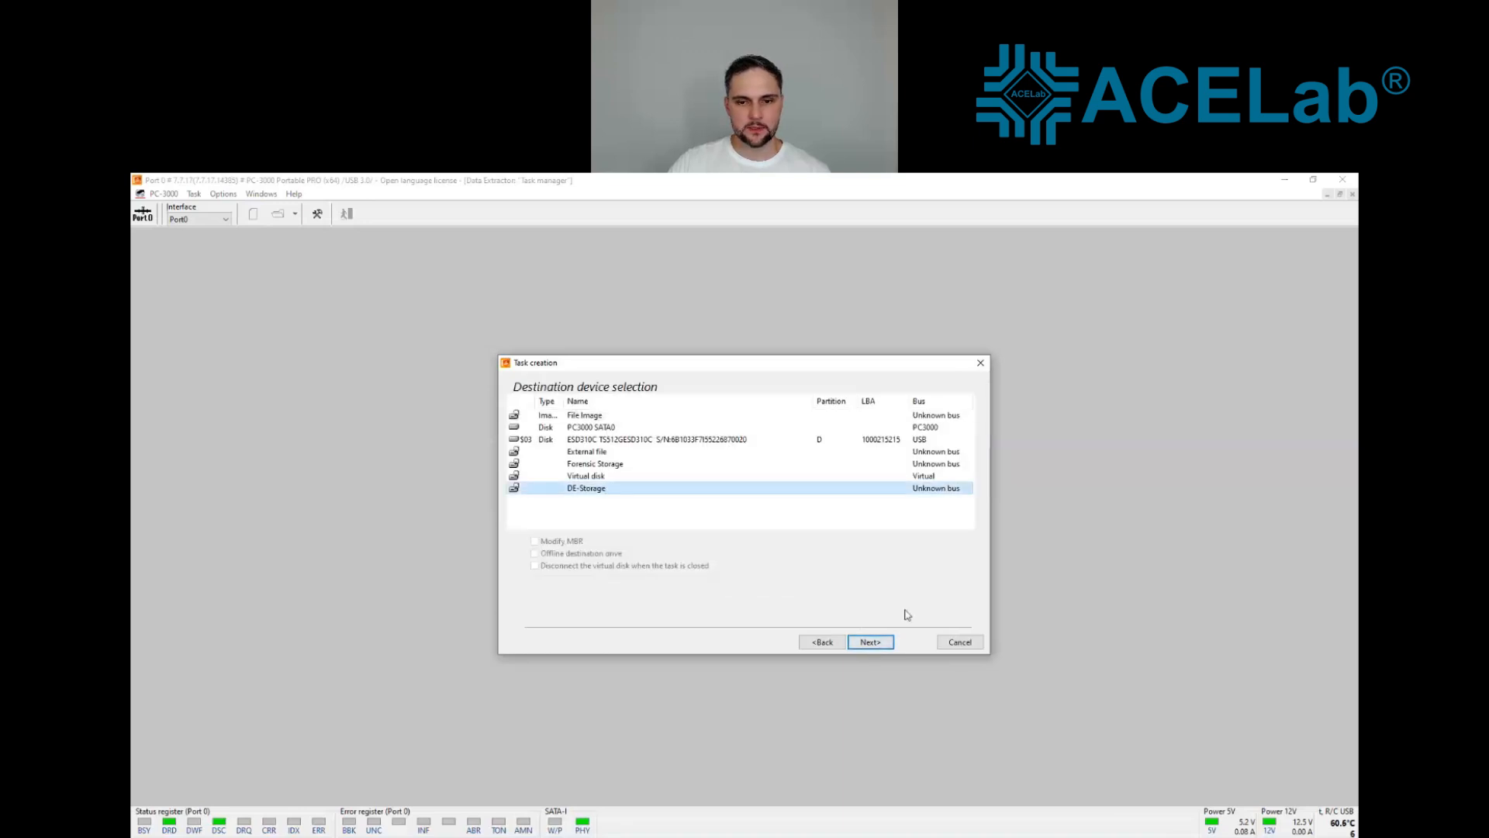
click(870, 644)
click(872, 646)
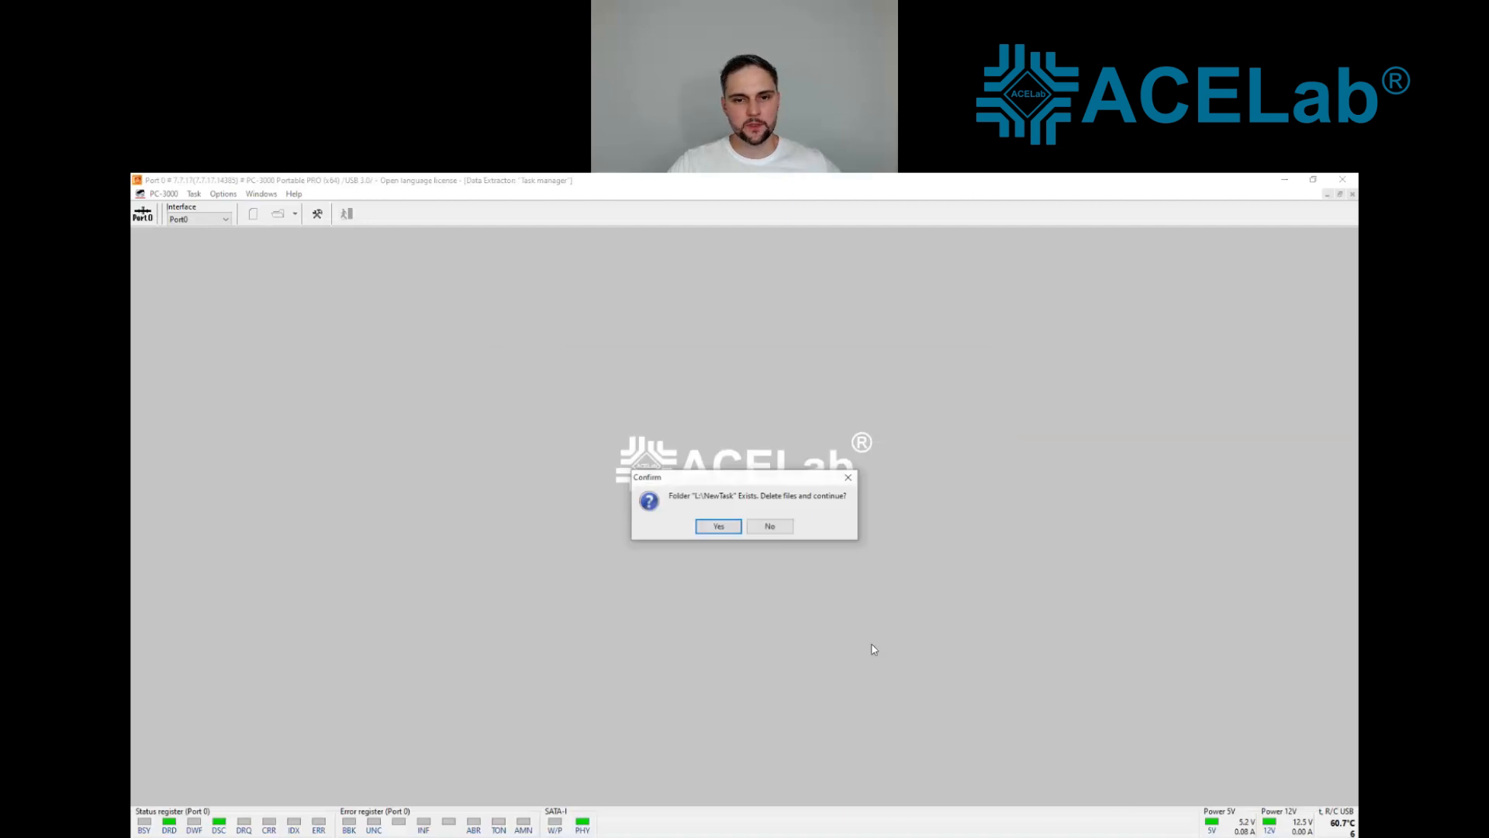
click(722, 530)
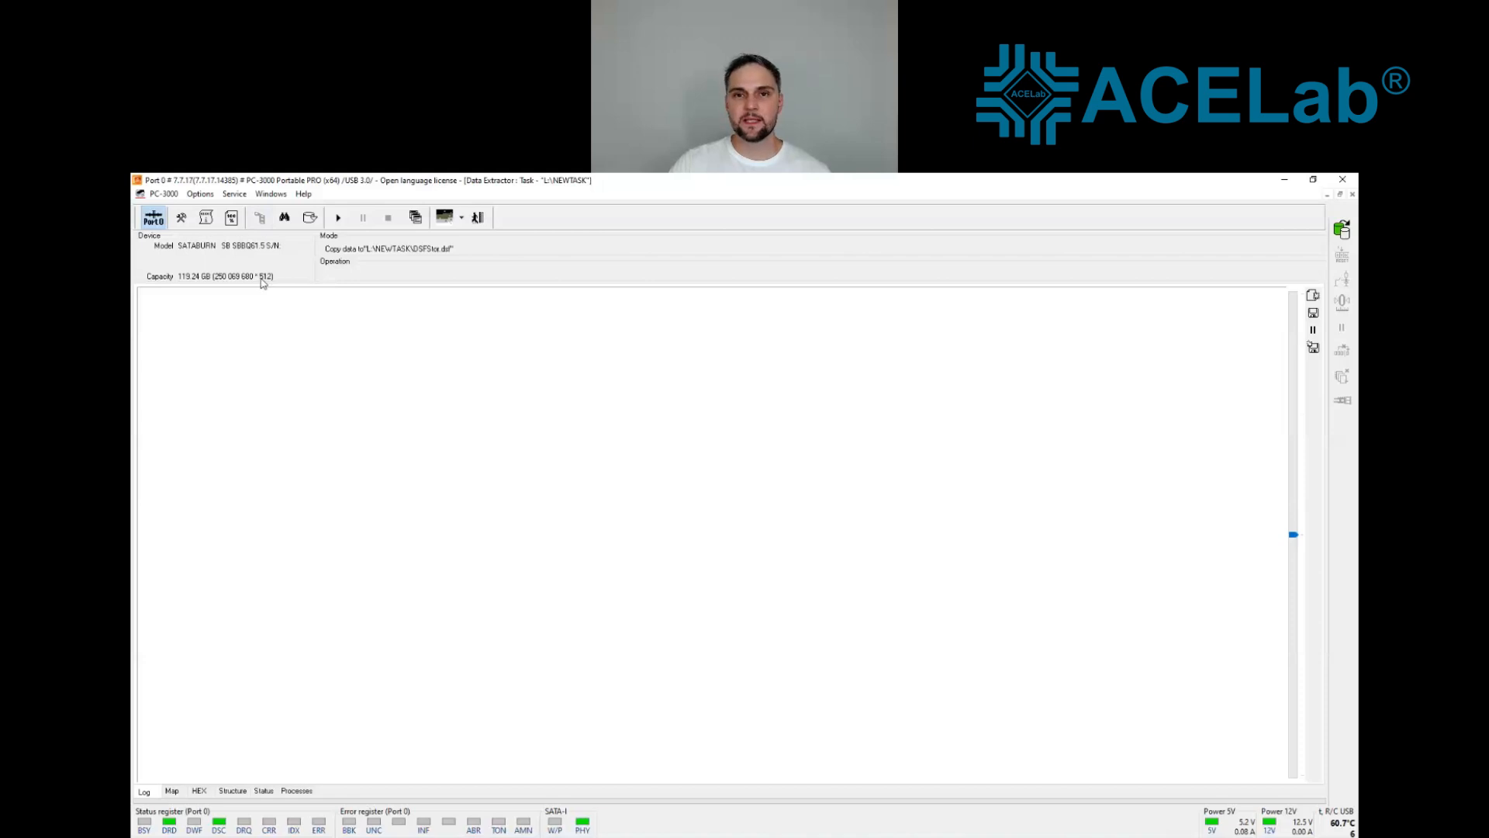
Step: Expand the SATABURN drive's partition tree and add a drive with access "by physics", using DE-Storage as its destination
click(155, 276)
click(166, 287)
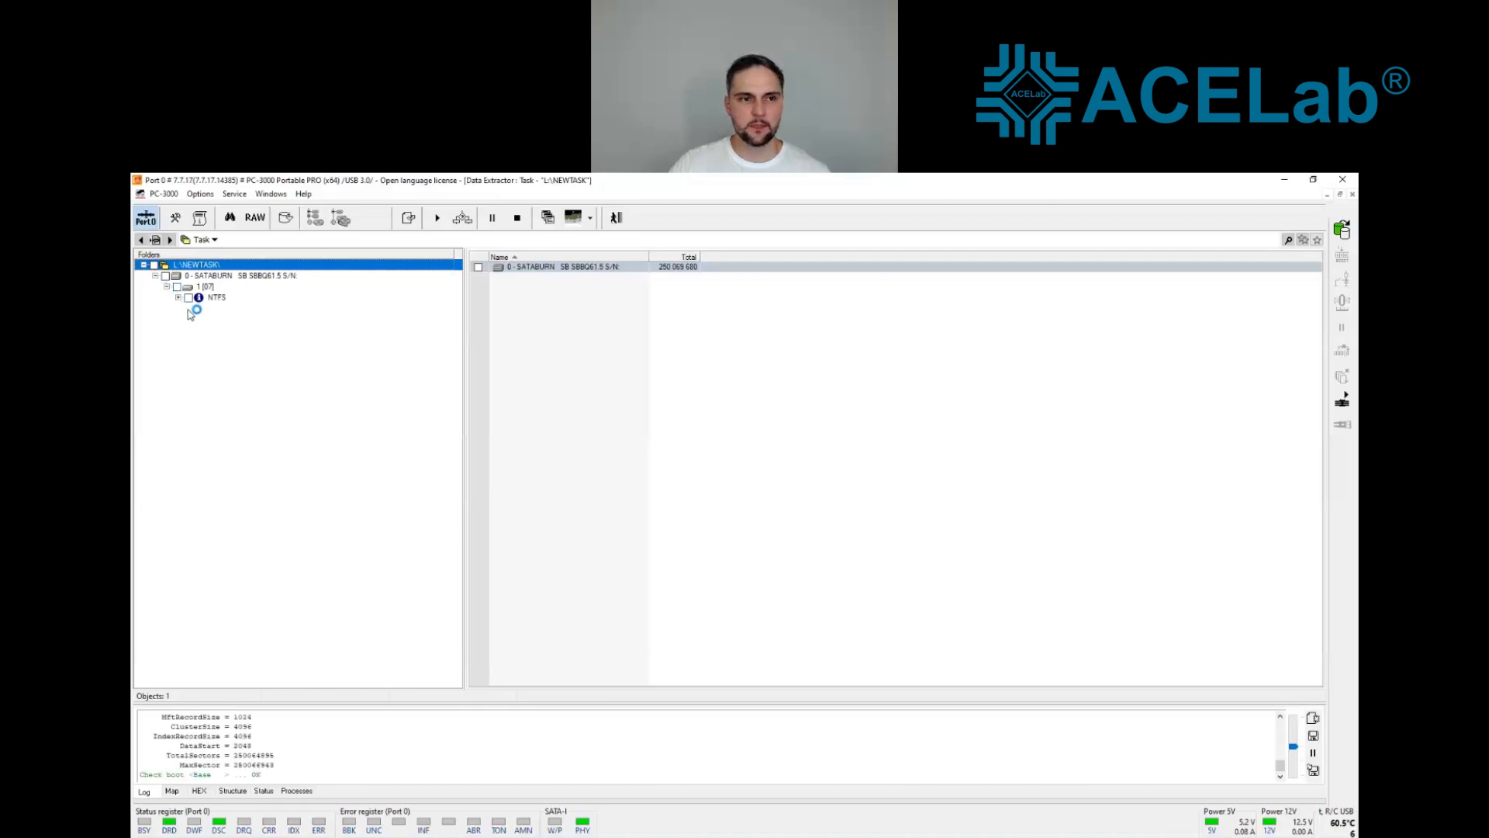
right_click(270, 278)
mouse_move(434, 321)
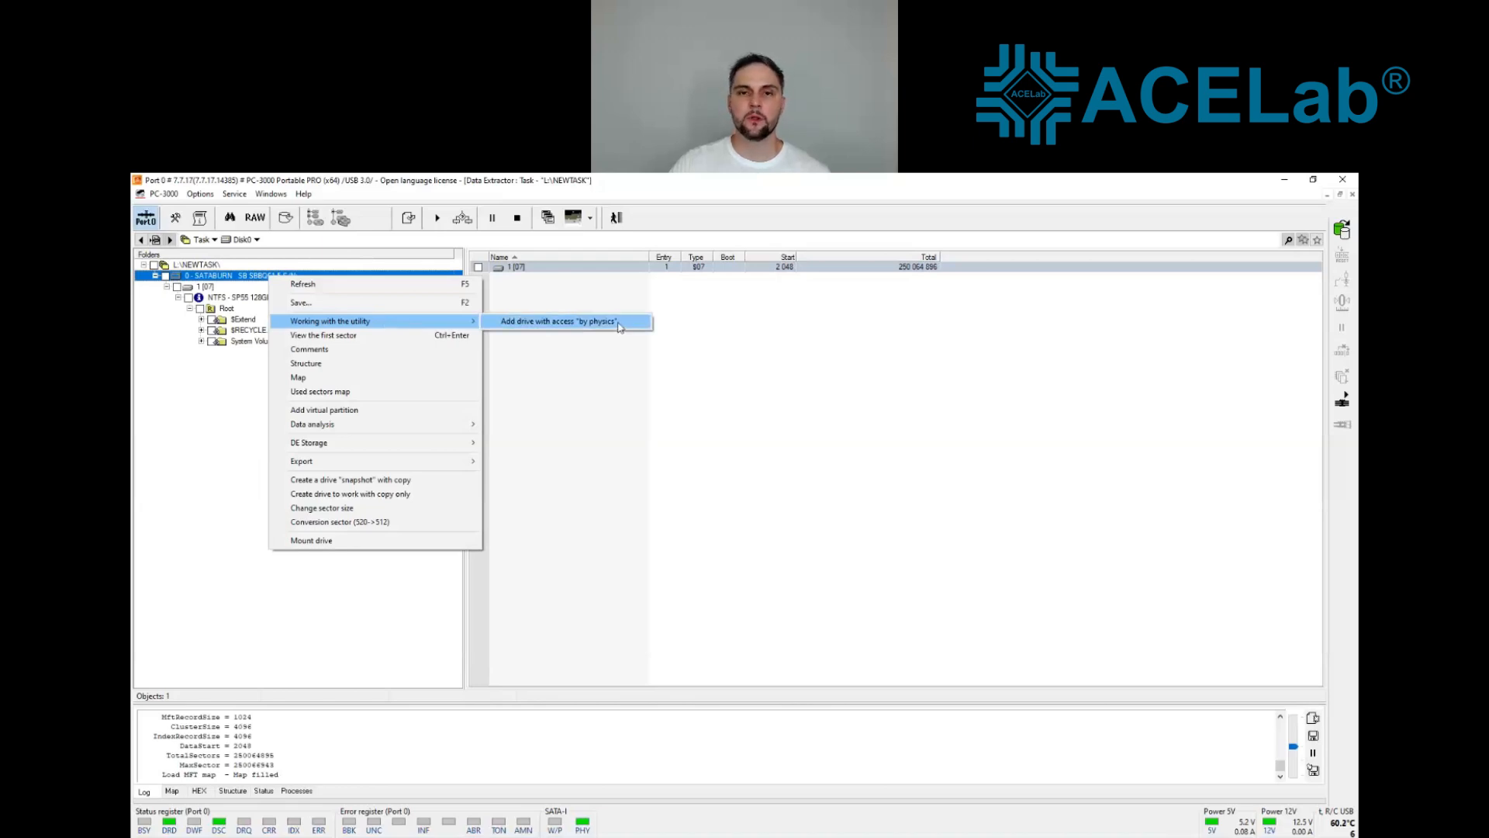
click(619, 327)
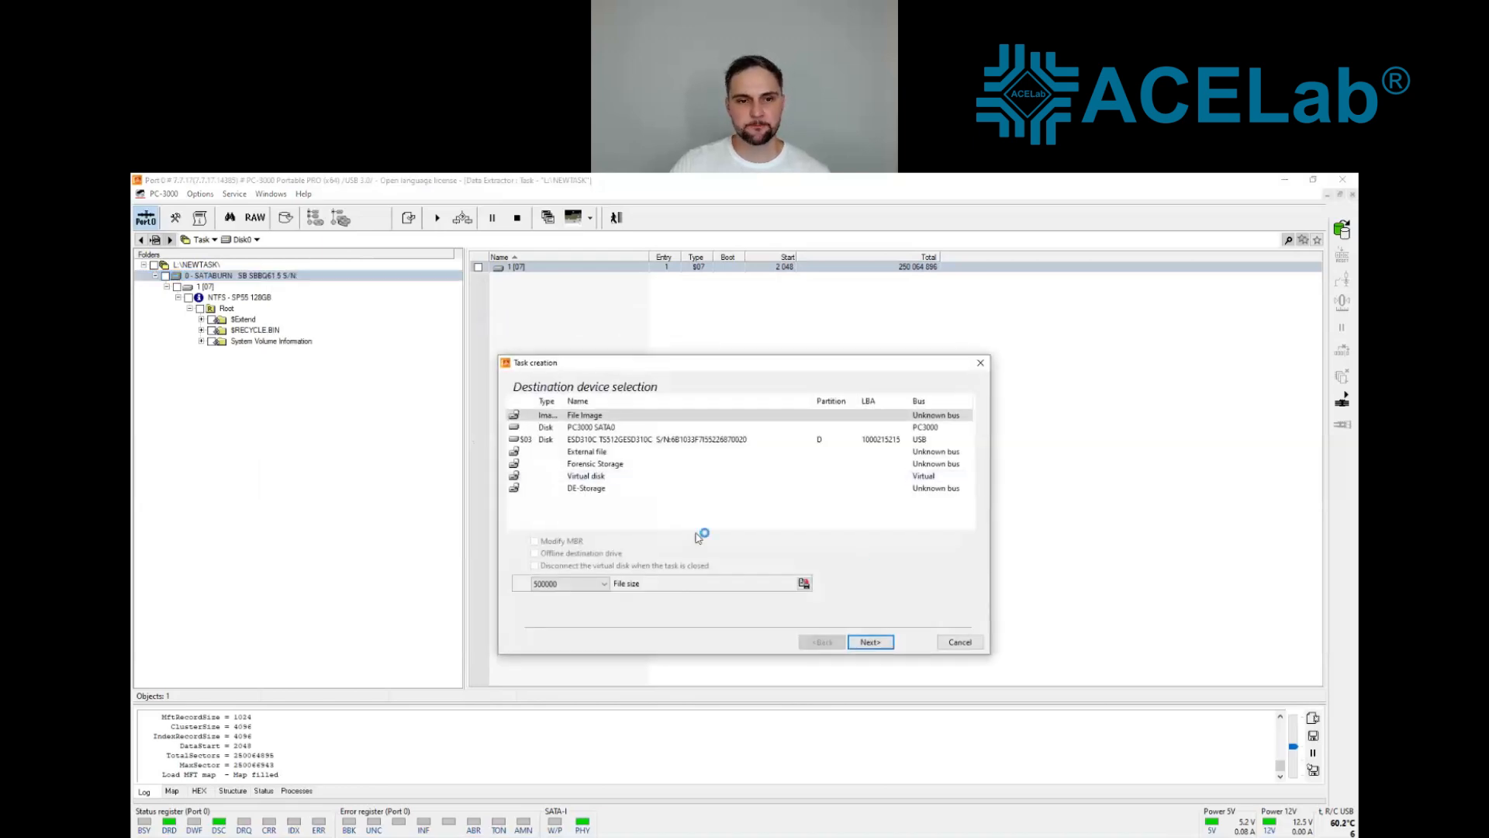
click(613, 489)
click(870, 642)
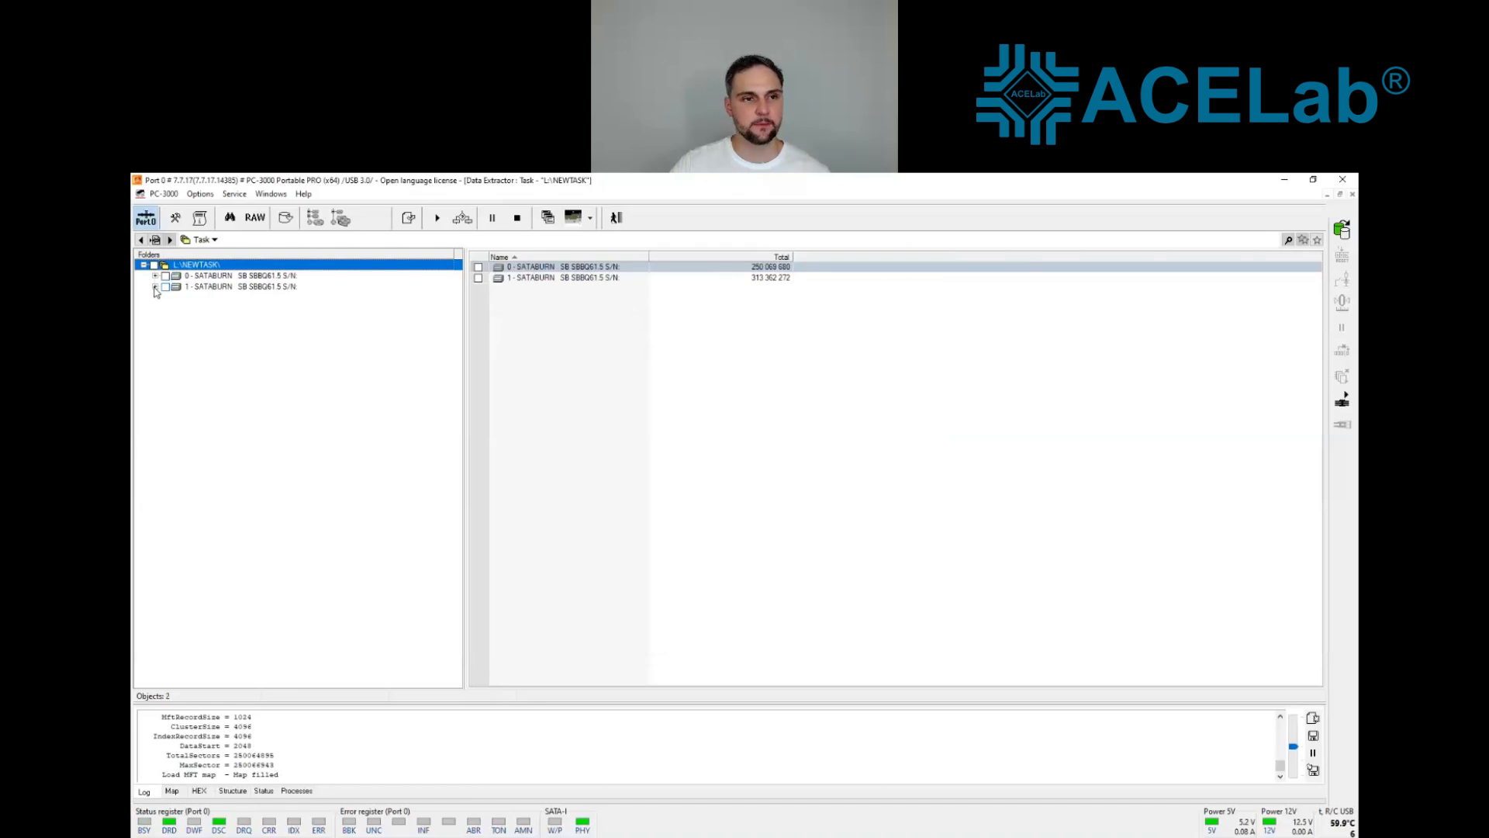
Step: Add a drive with translation and versions from the physical-access SATABURN drive and expand the new virtual drive's partition tree
right_click(215, 288)
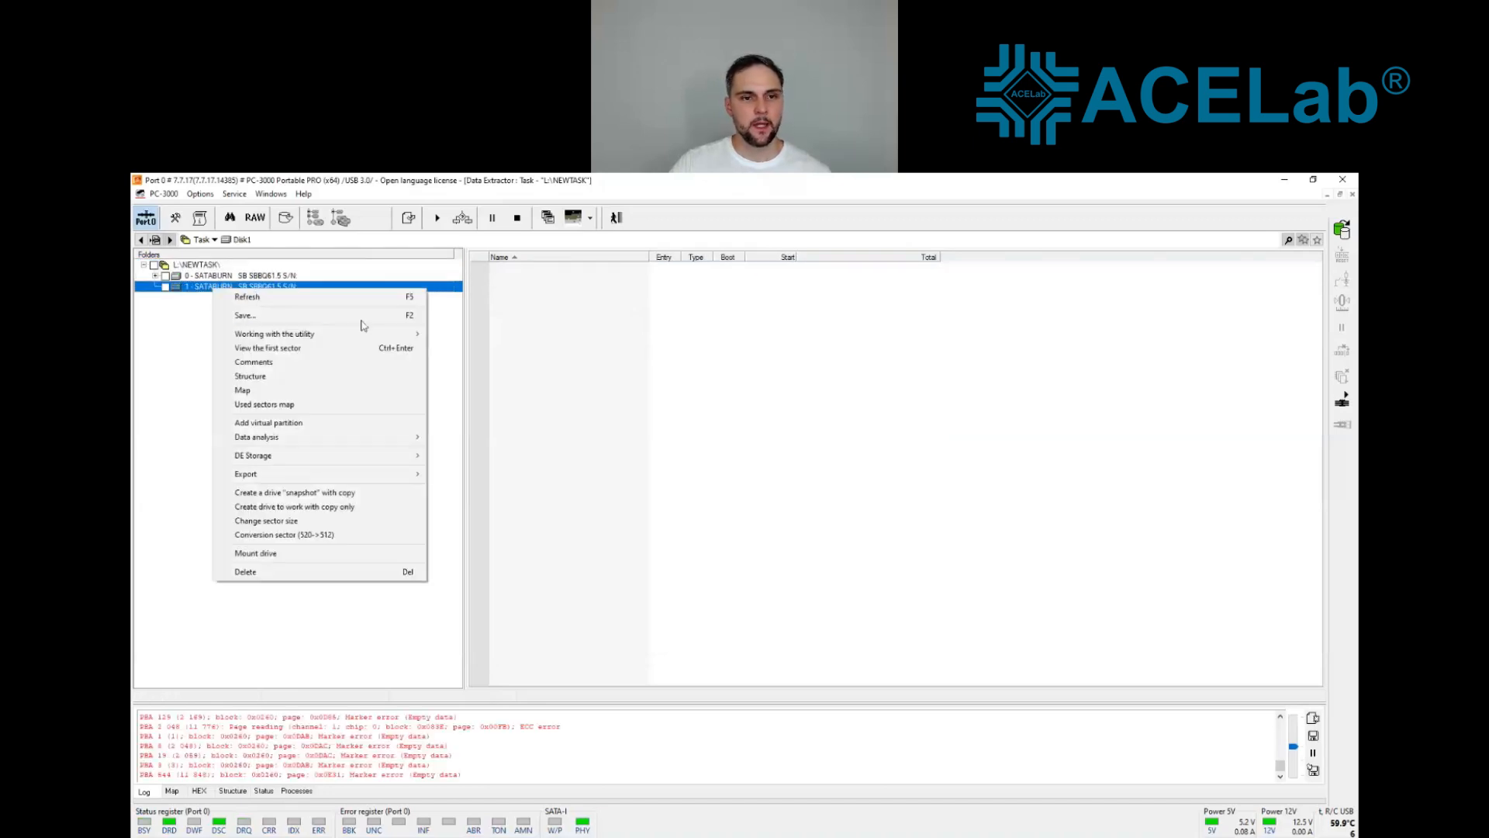
mouse_move(368, 334)
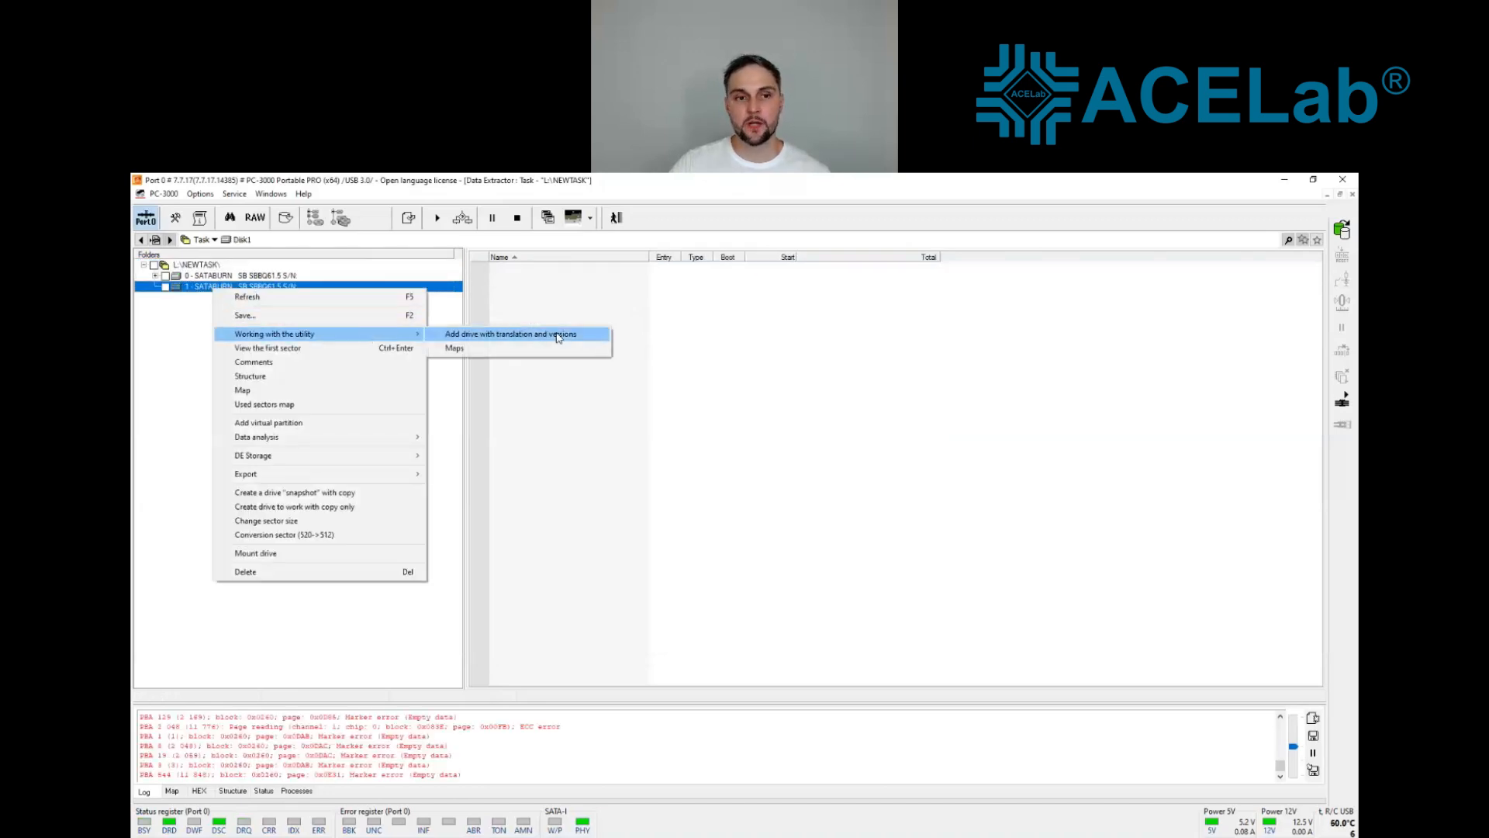
click(557, 337)
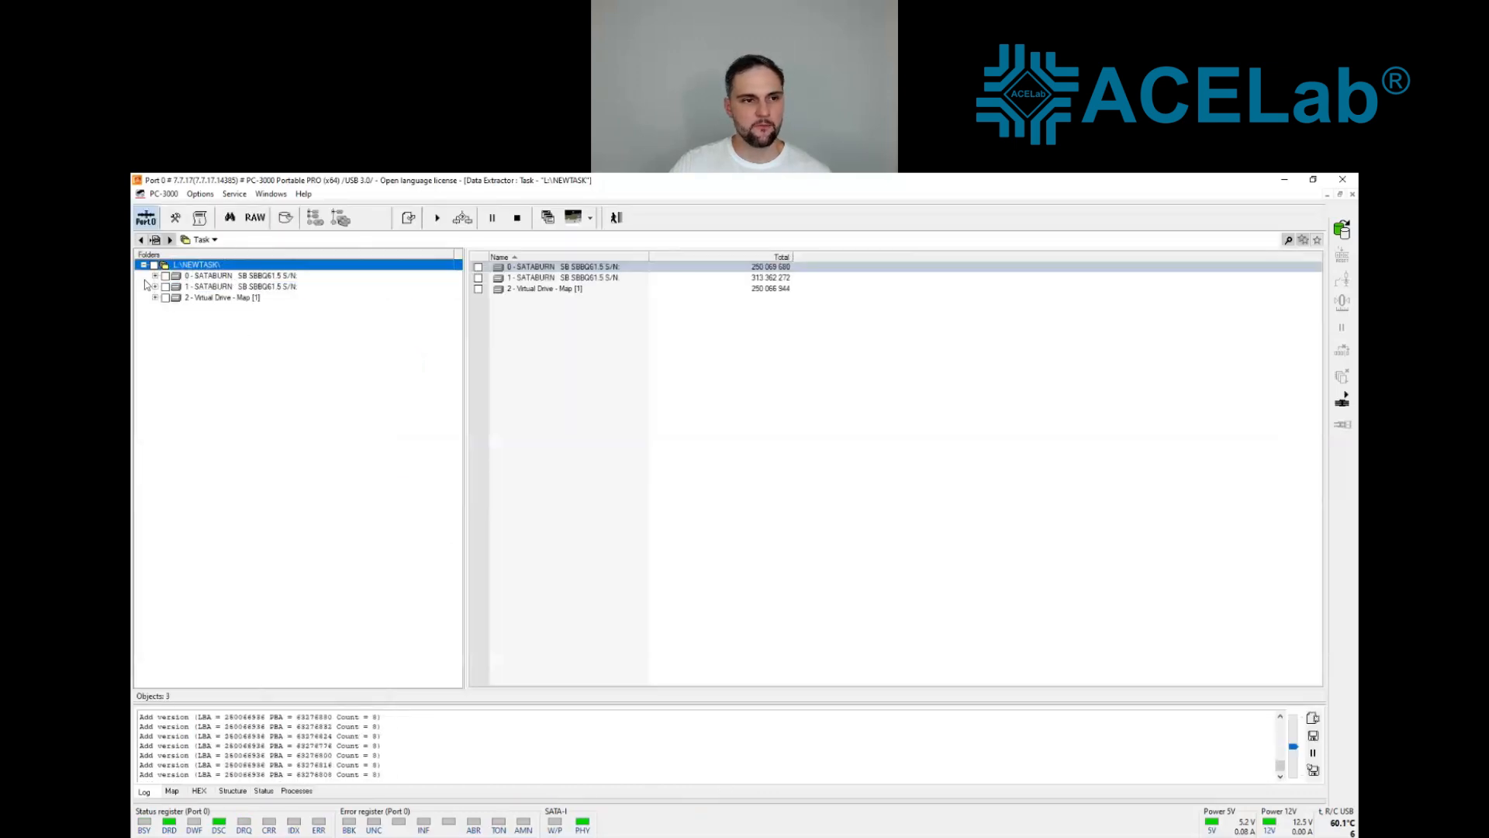
click(156, 298)
click(166, 308)
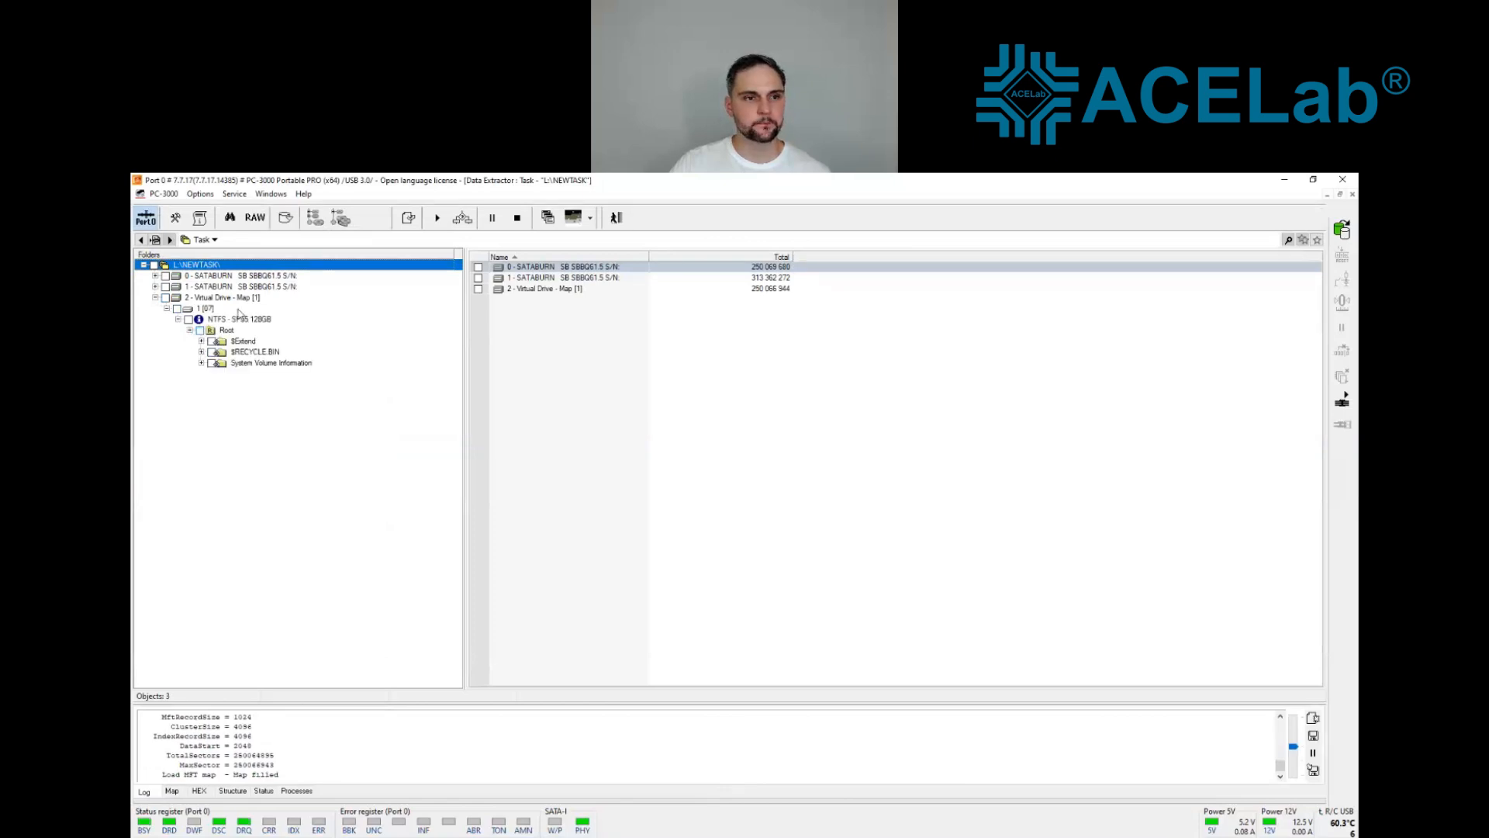
Step: Open the virtual drive's map for editing and expand its tree down to the NTFS partition's Root folder
right_click(243, 300)
click(308, 391)
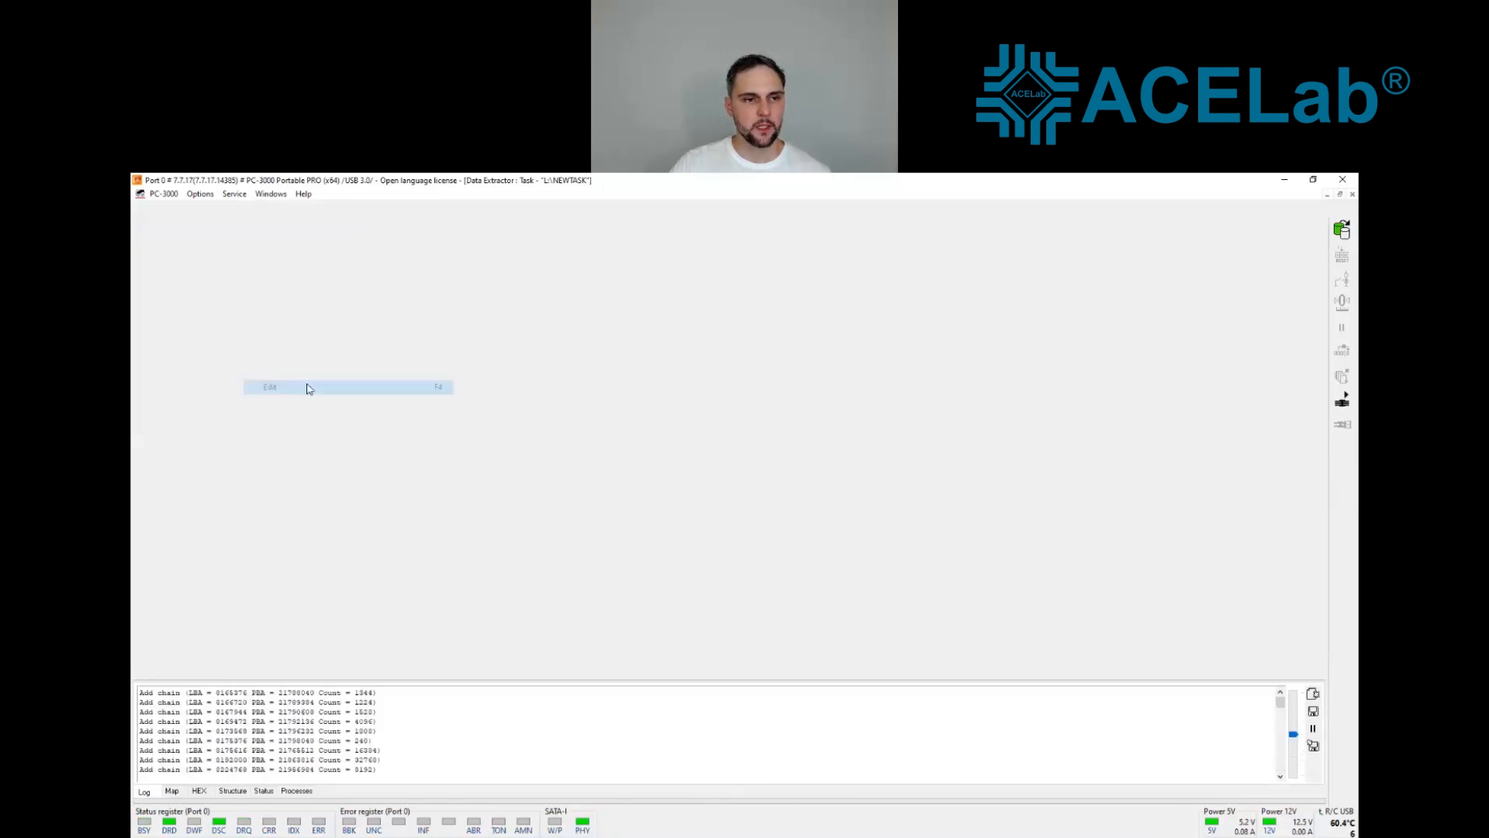
click(158, 277)
click(169, 288)
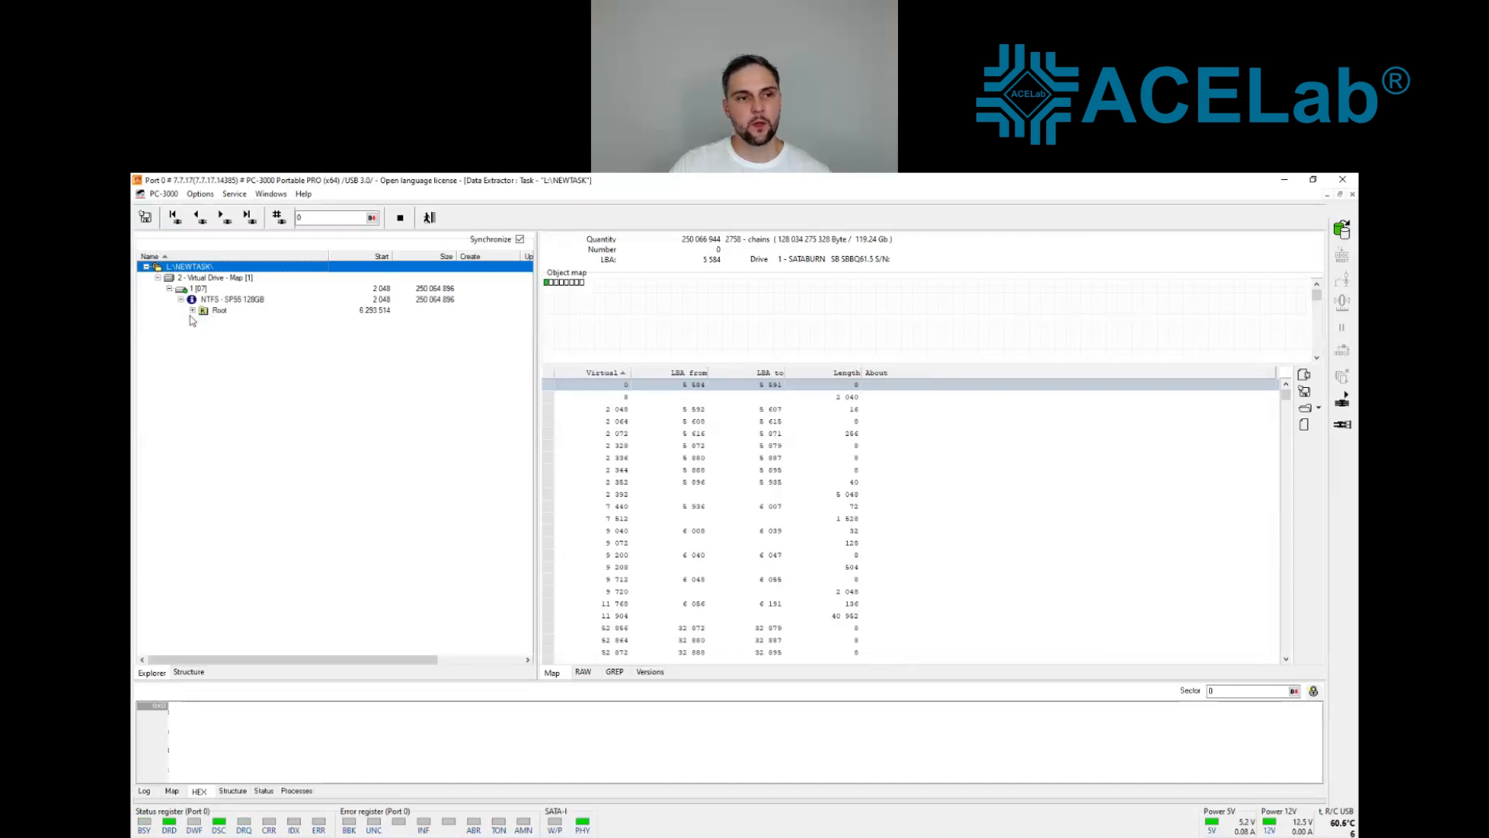
Step: List the versions of the NTFS Root folder and use the $MFT version from 17 210 104
click(193, 310)
click(220, 311)
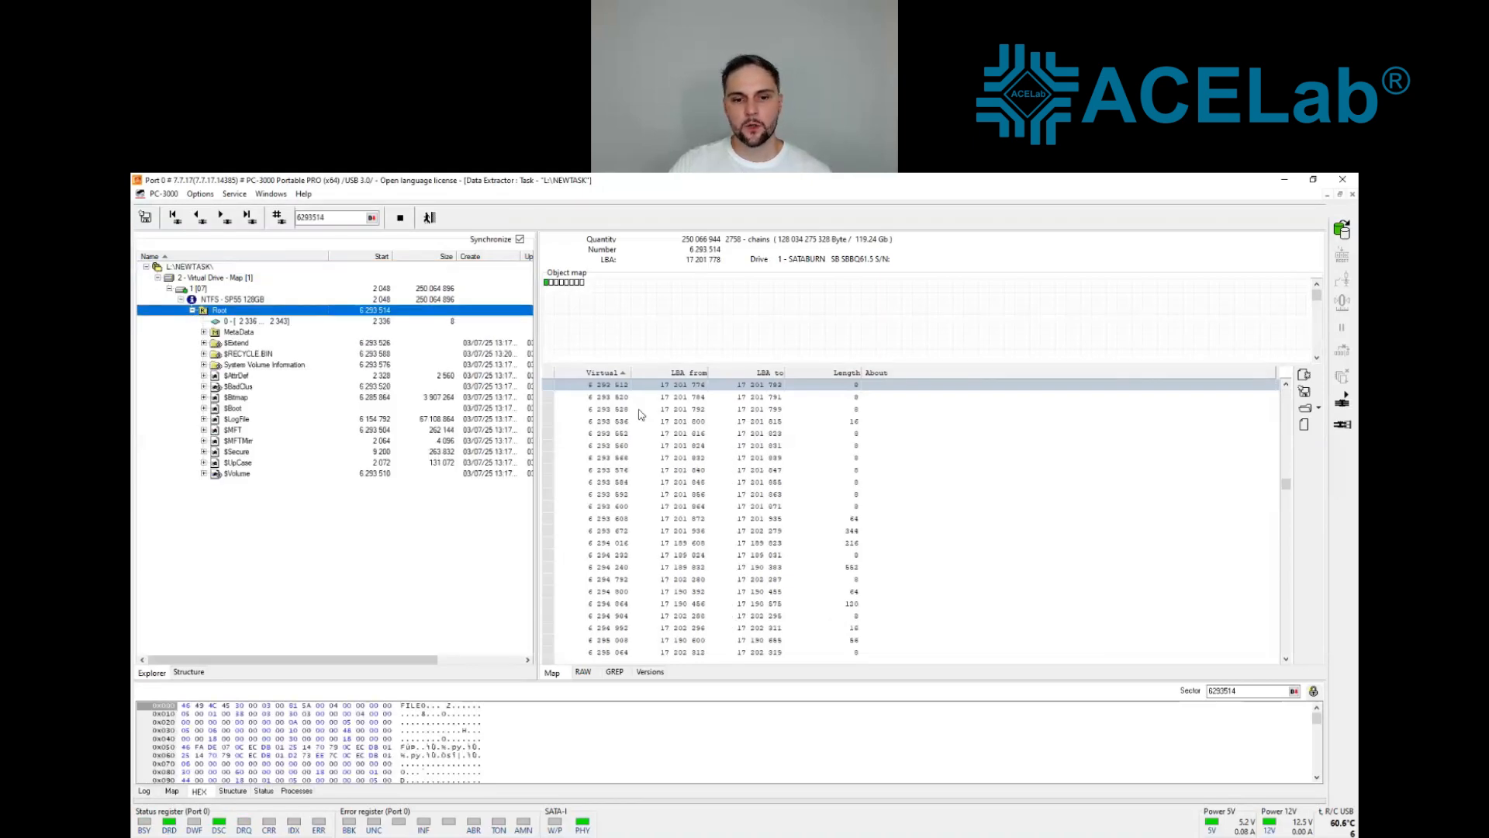
click(650, 673)
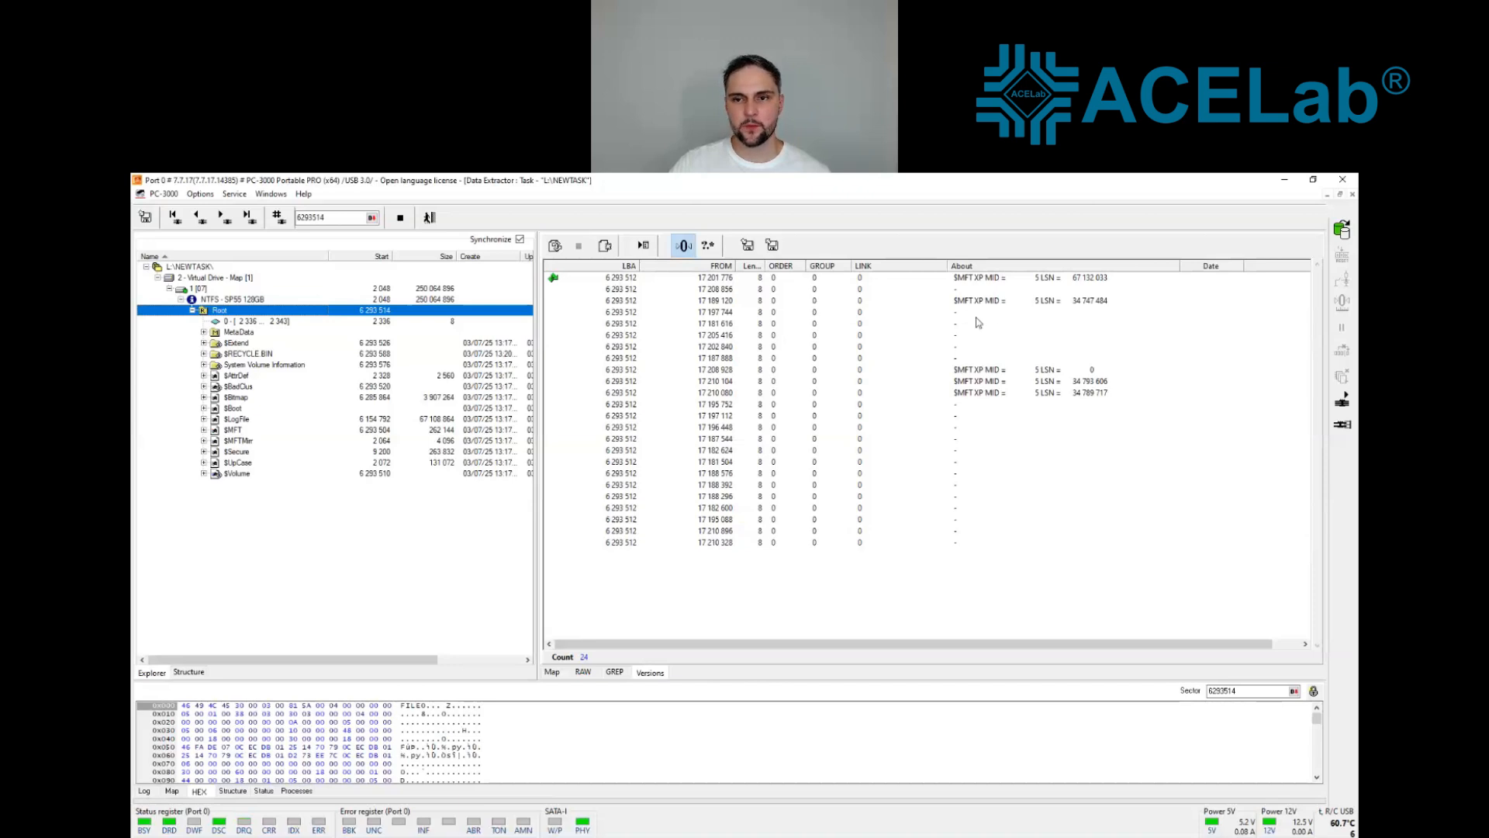
right_click(979, 388)
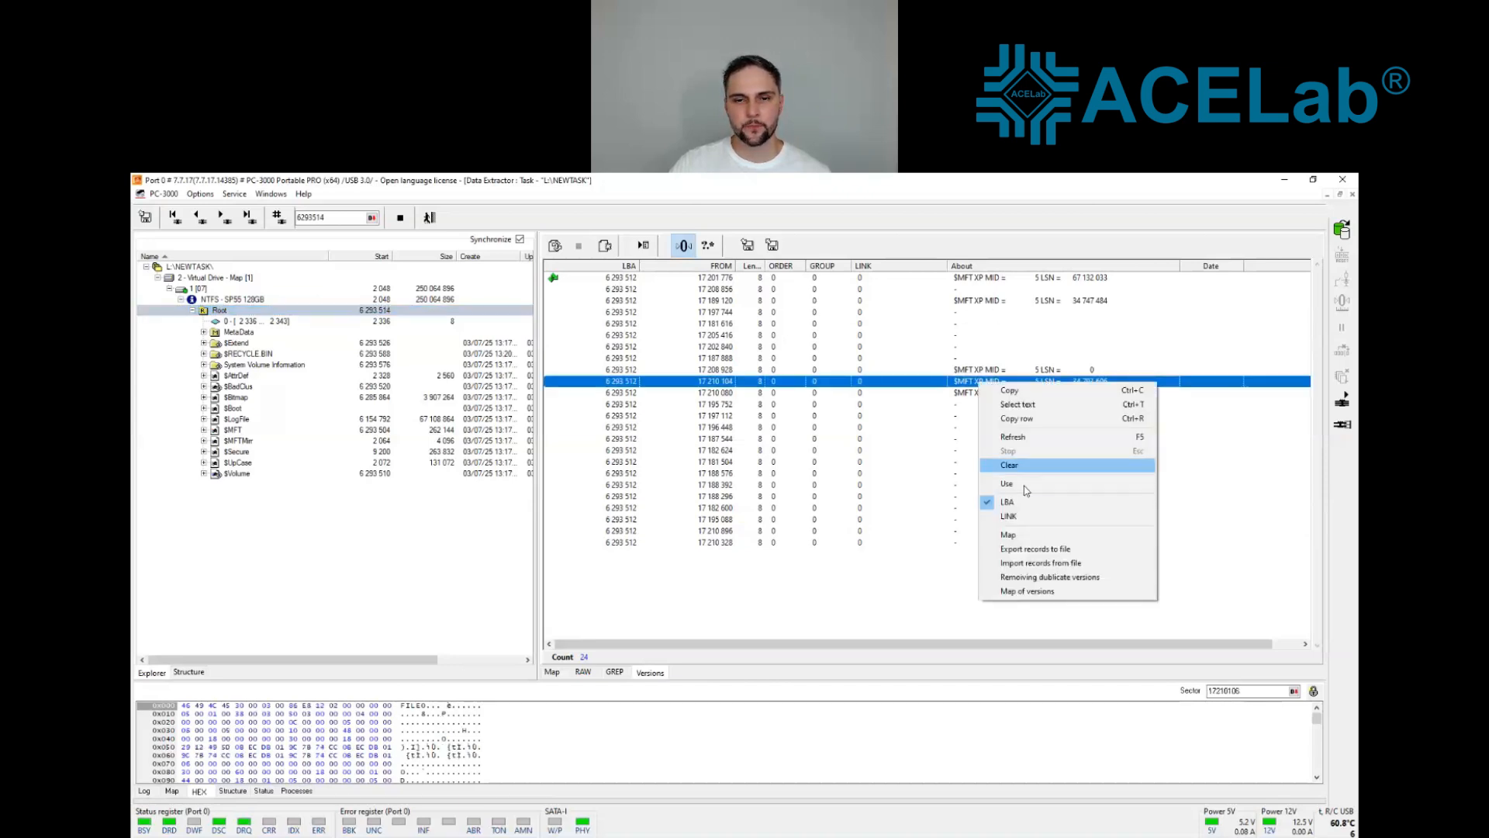
click(1008, 483)
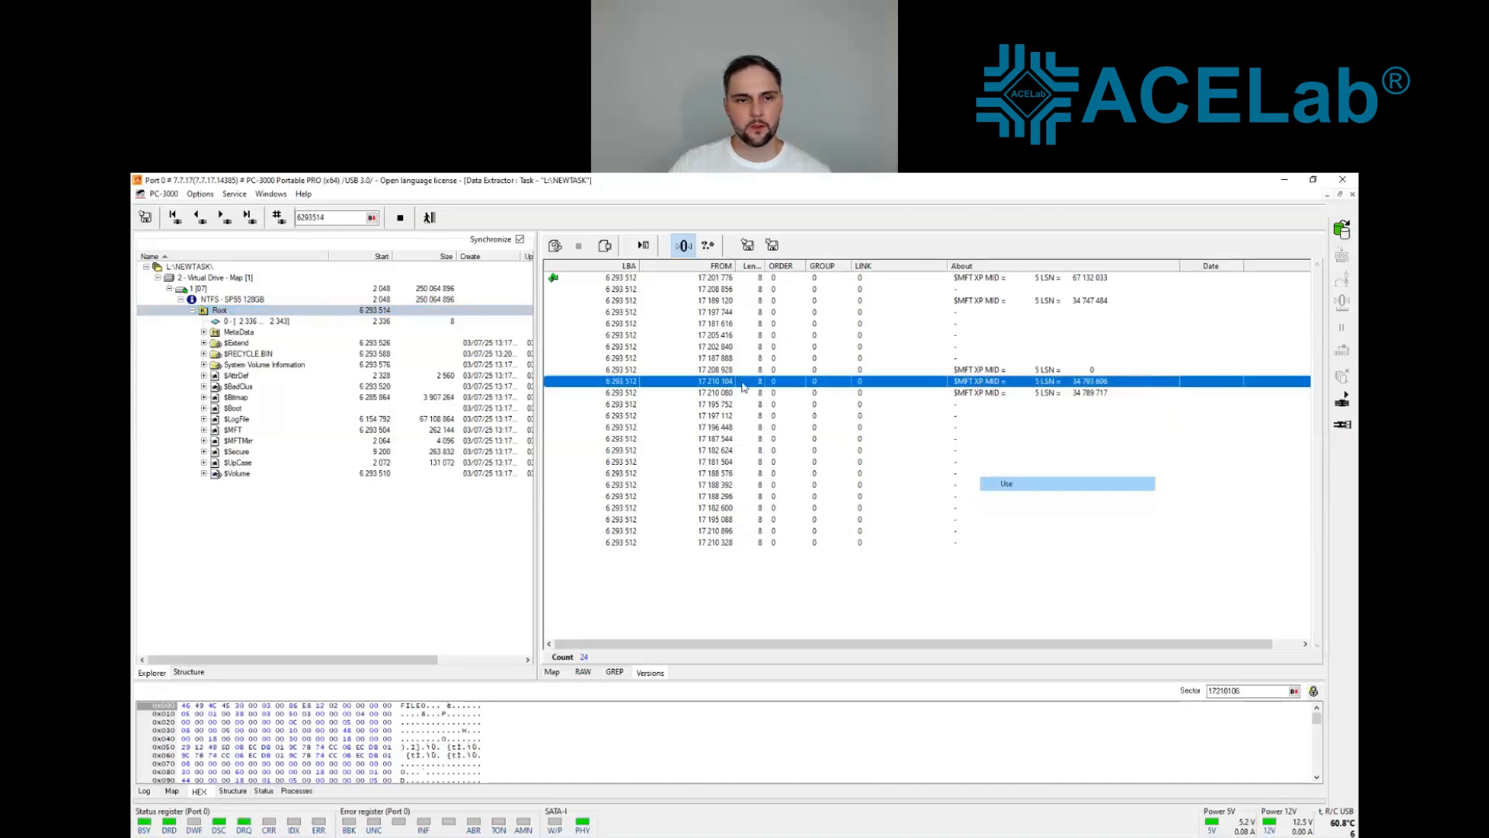
Step: Use the BootNTFS version from 5 272 for the NTFS partition's boot sector
click(233, 300)
right_click(653, 289)
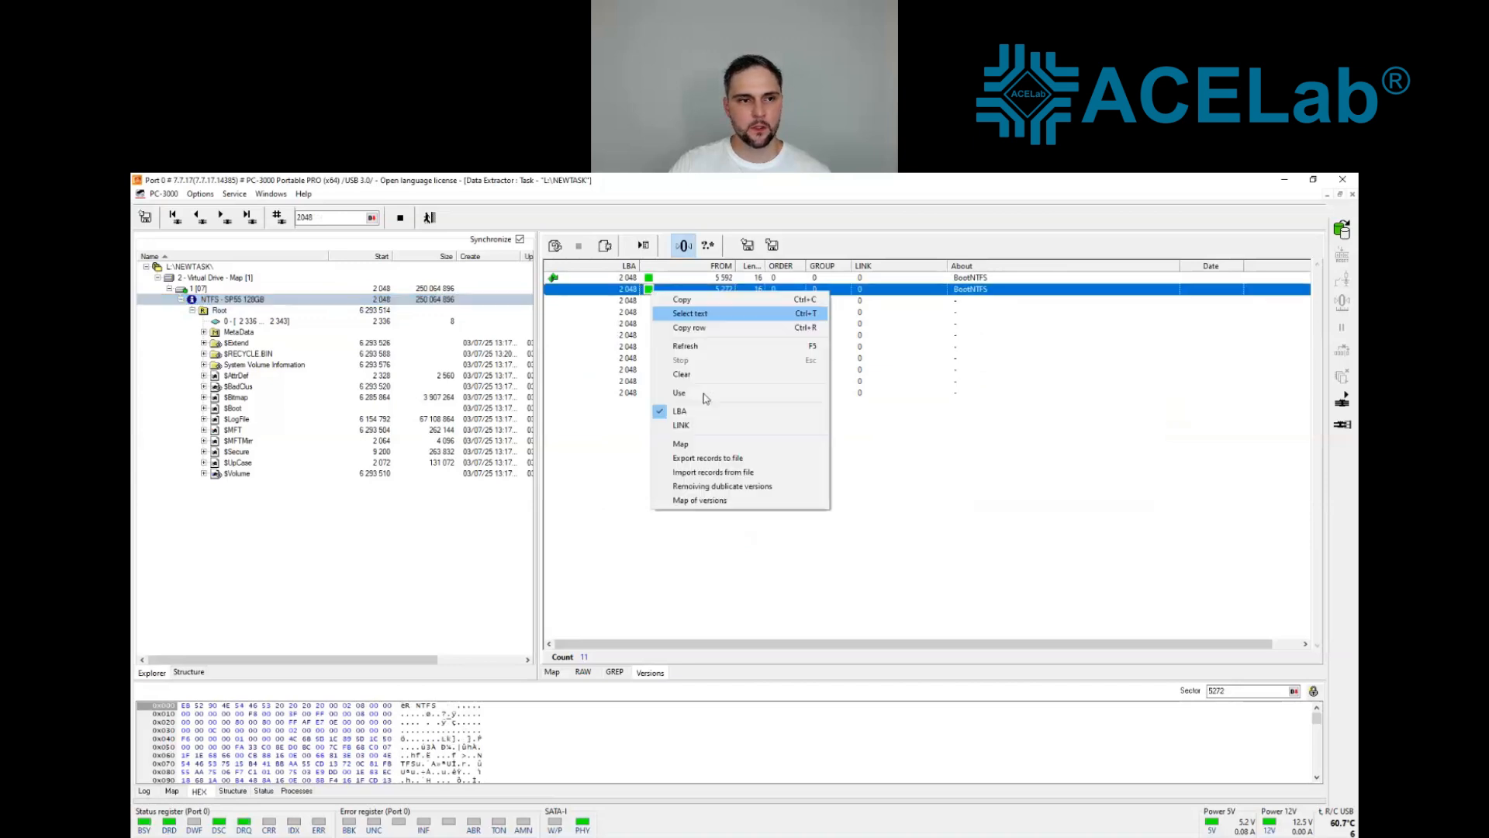
click(706, 394)
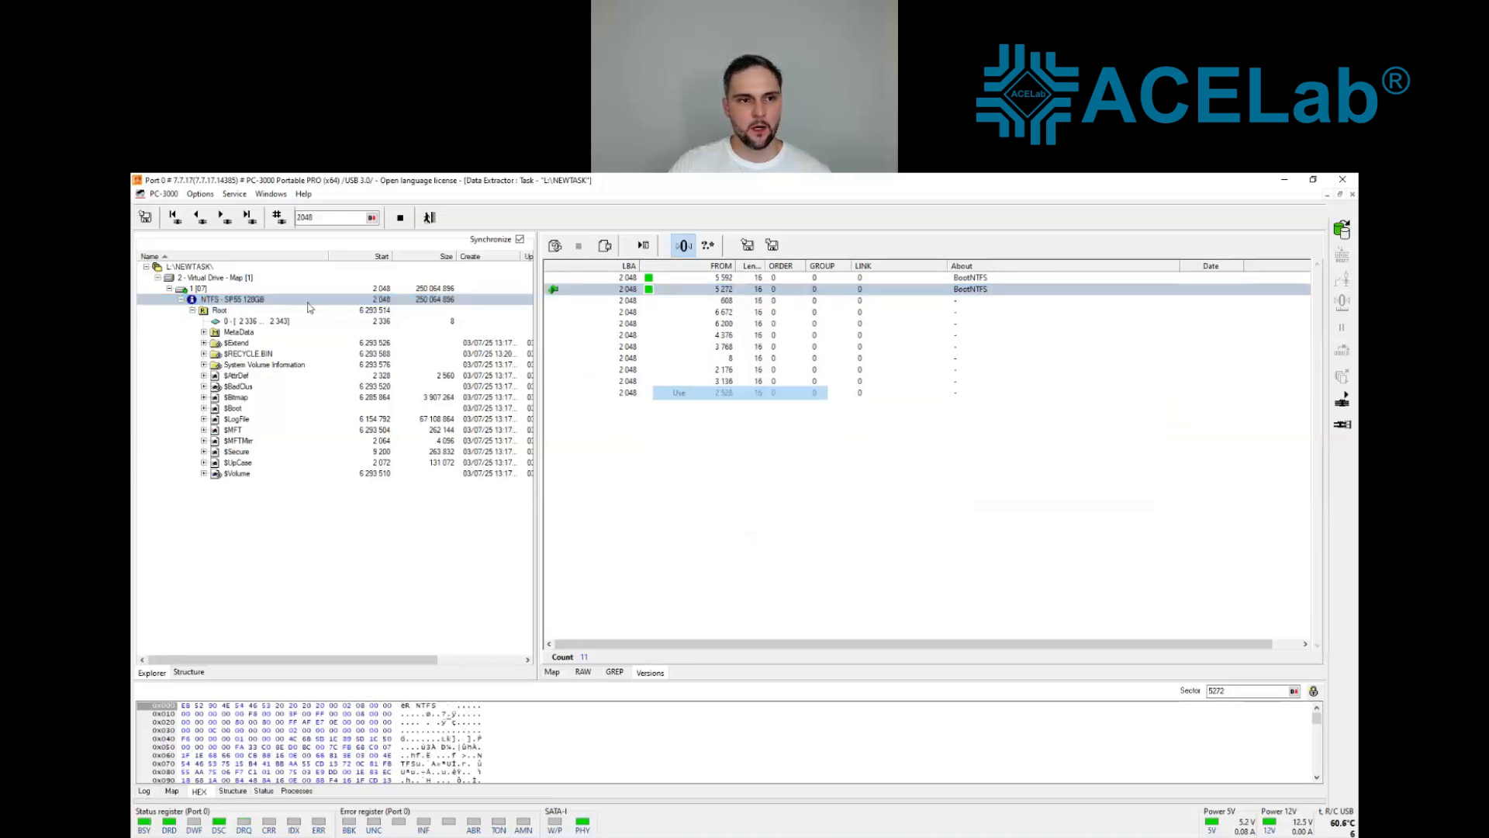
Step: Use the mbr version from 4 976 for the virtual drive and refresh the drive's tree
click(211, 278)
right_click(669, 313)
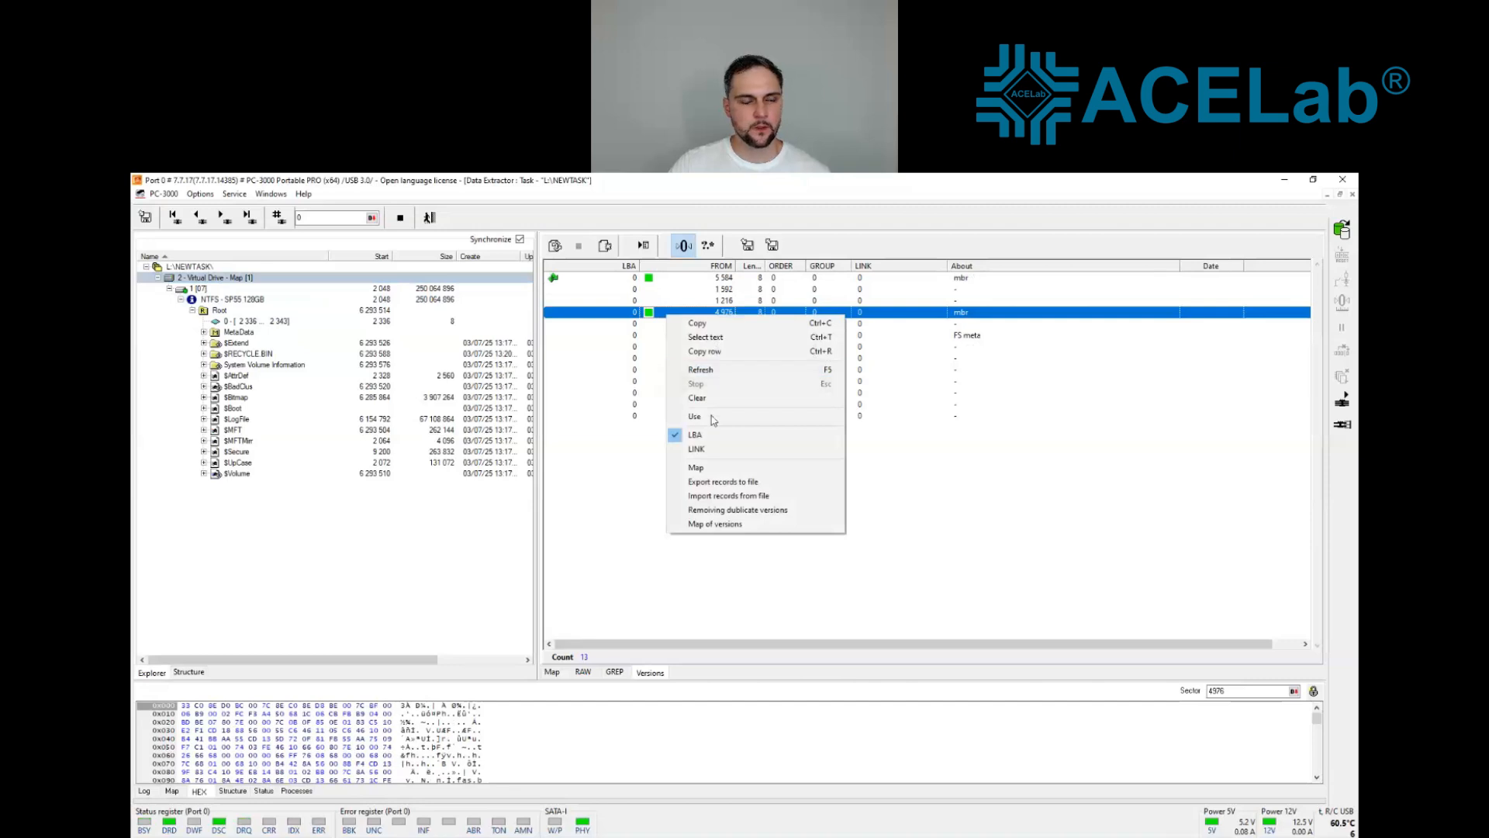
click(712, 418)
right_click(231, 286)
click(258, 292)
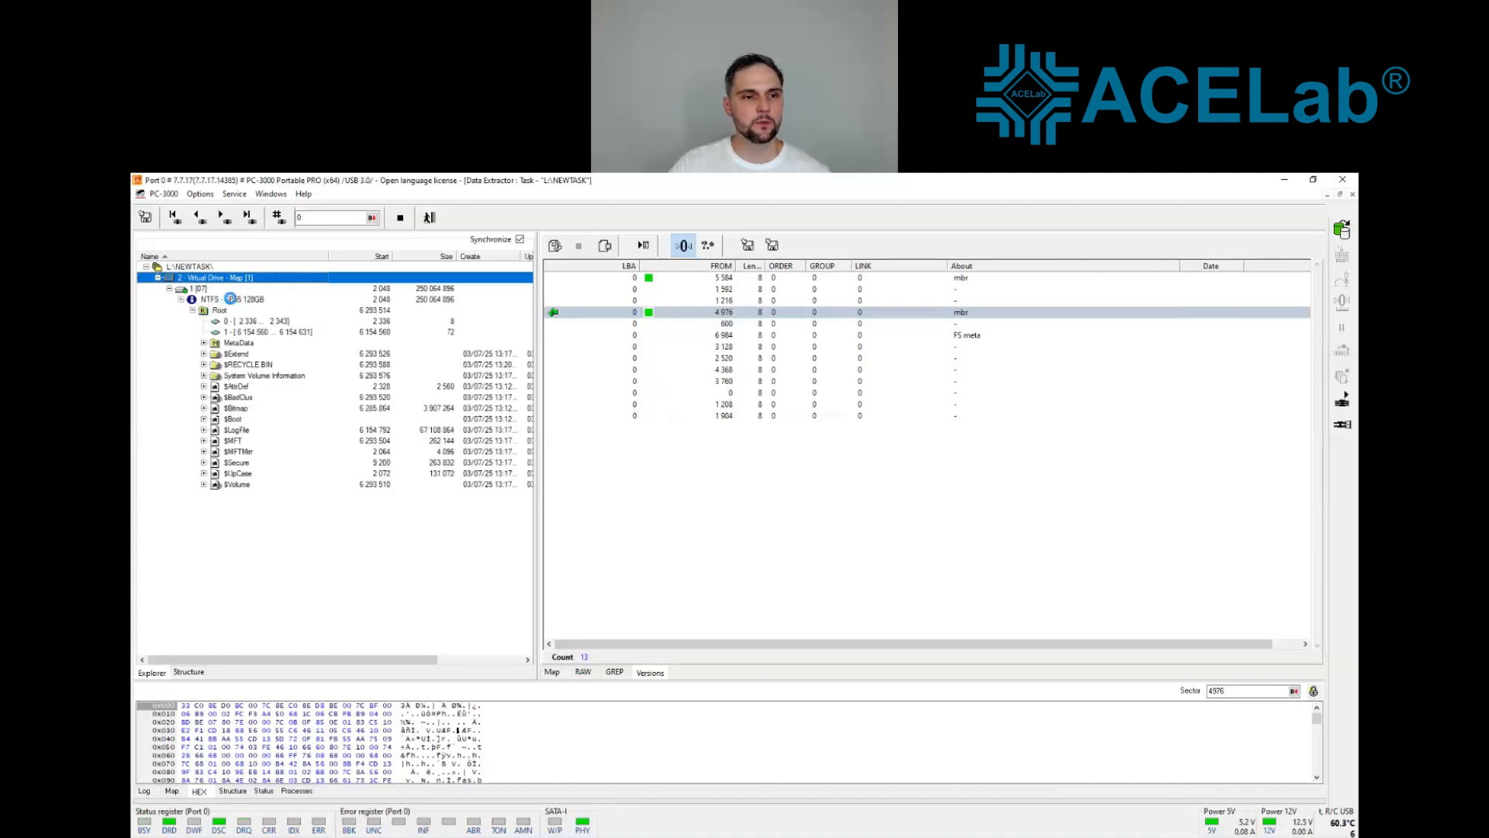
Step: Run the selection of versions for metadata on the NTFS partition, including MFT record number zero, and expand its Root
right_click(231, 300)
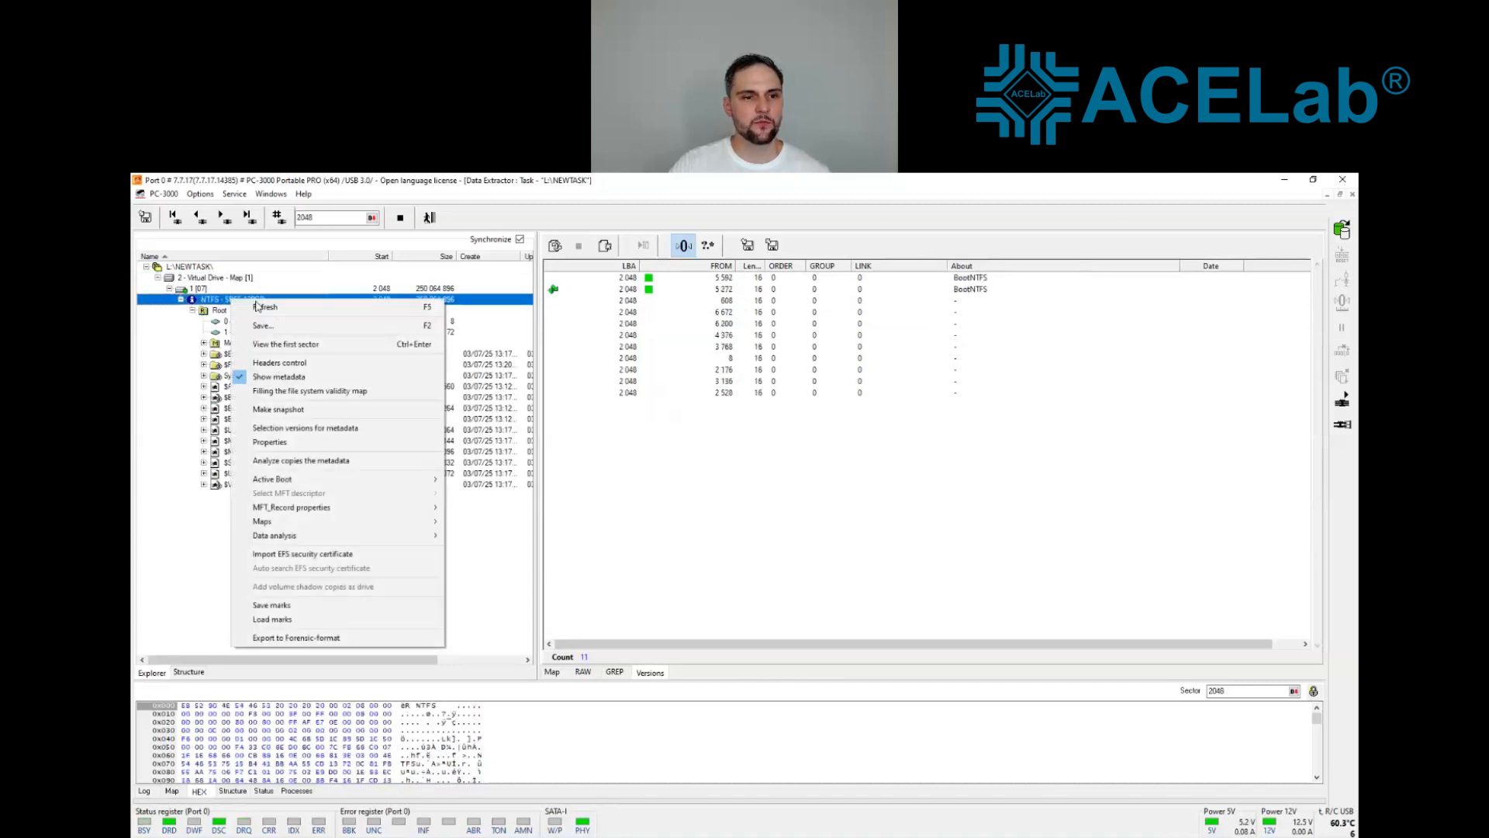
click(392, 432)
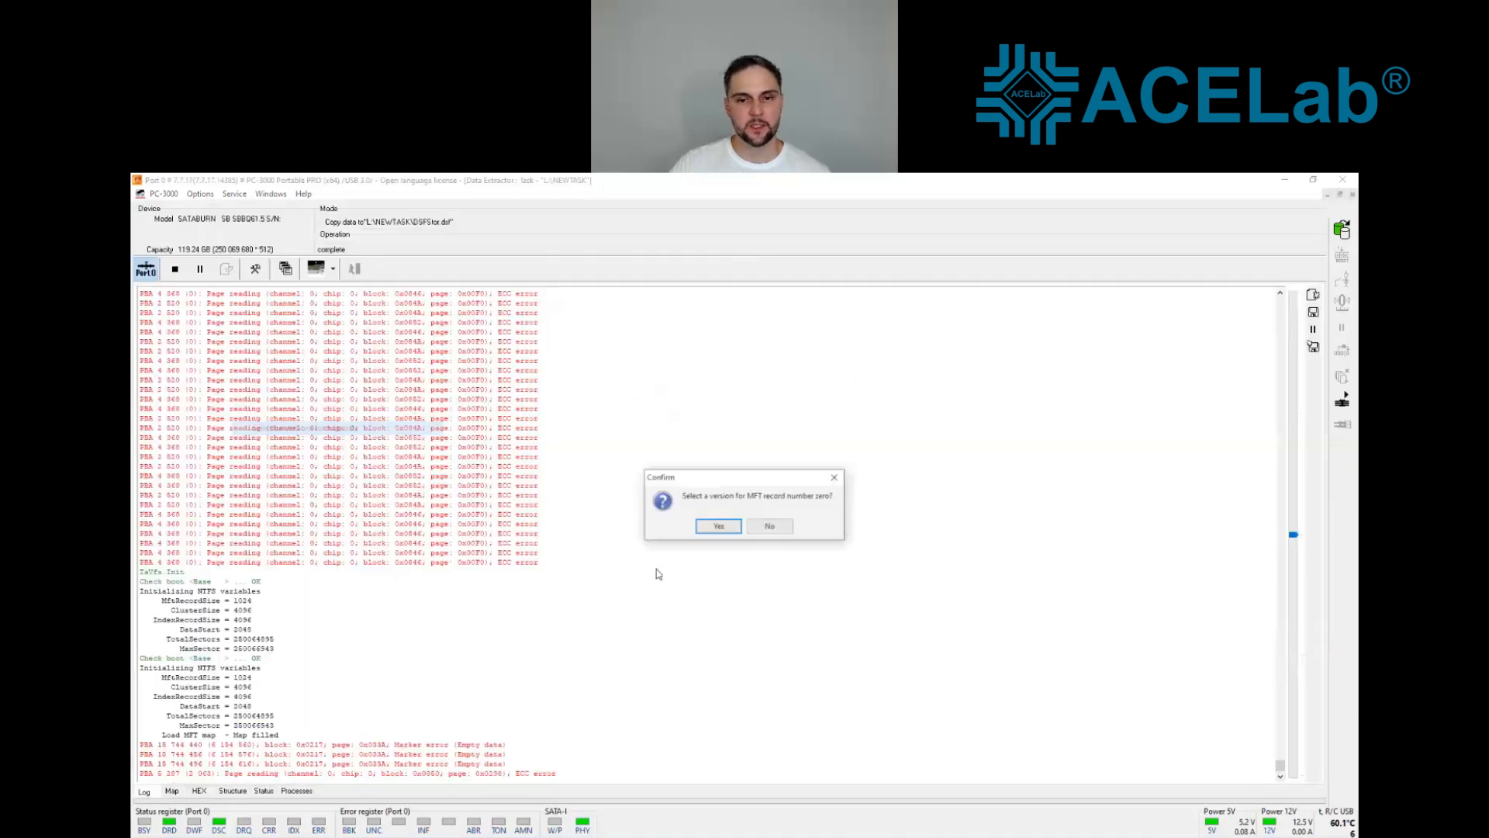
click(725, 527)
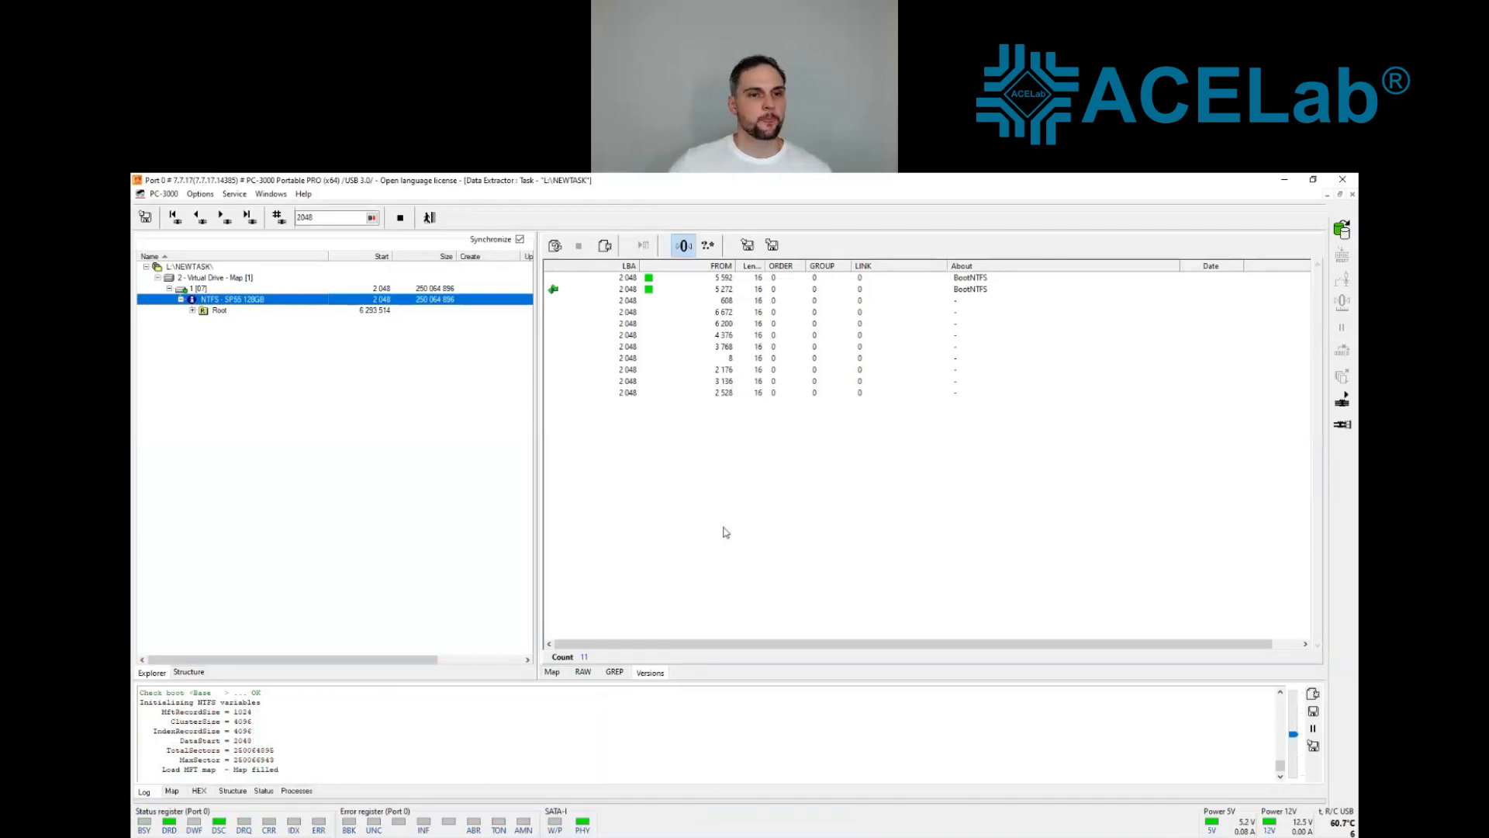
click(192, 311)
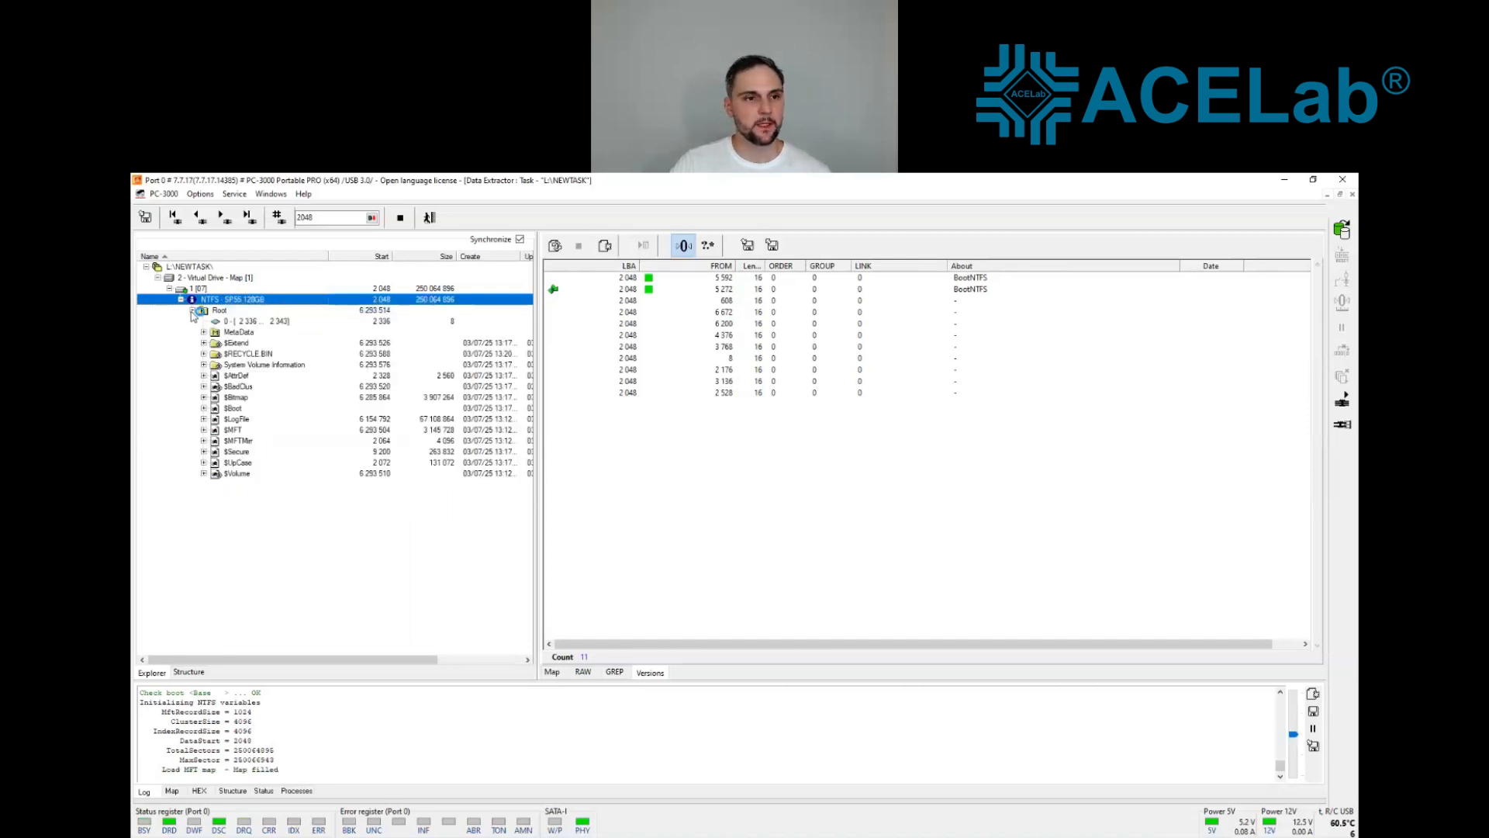
Step: Run an MFT scan on the NTFS partition
right_click(226, 302)
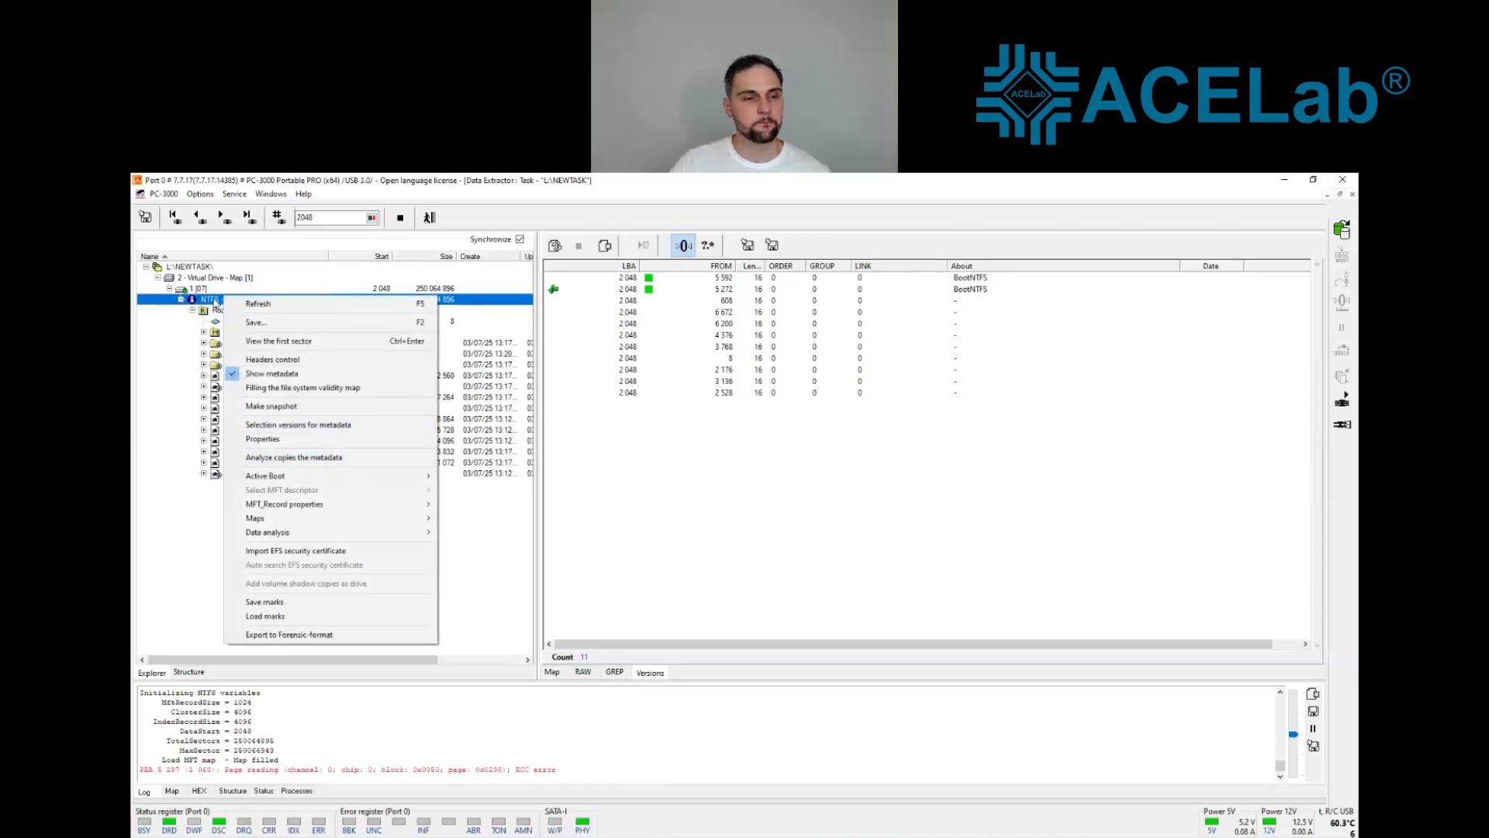
click(215, 303)
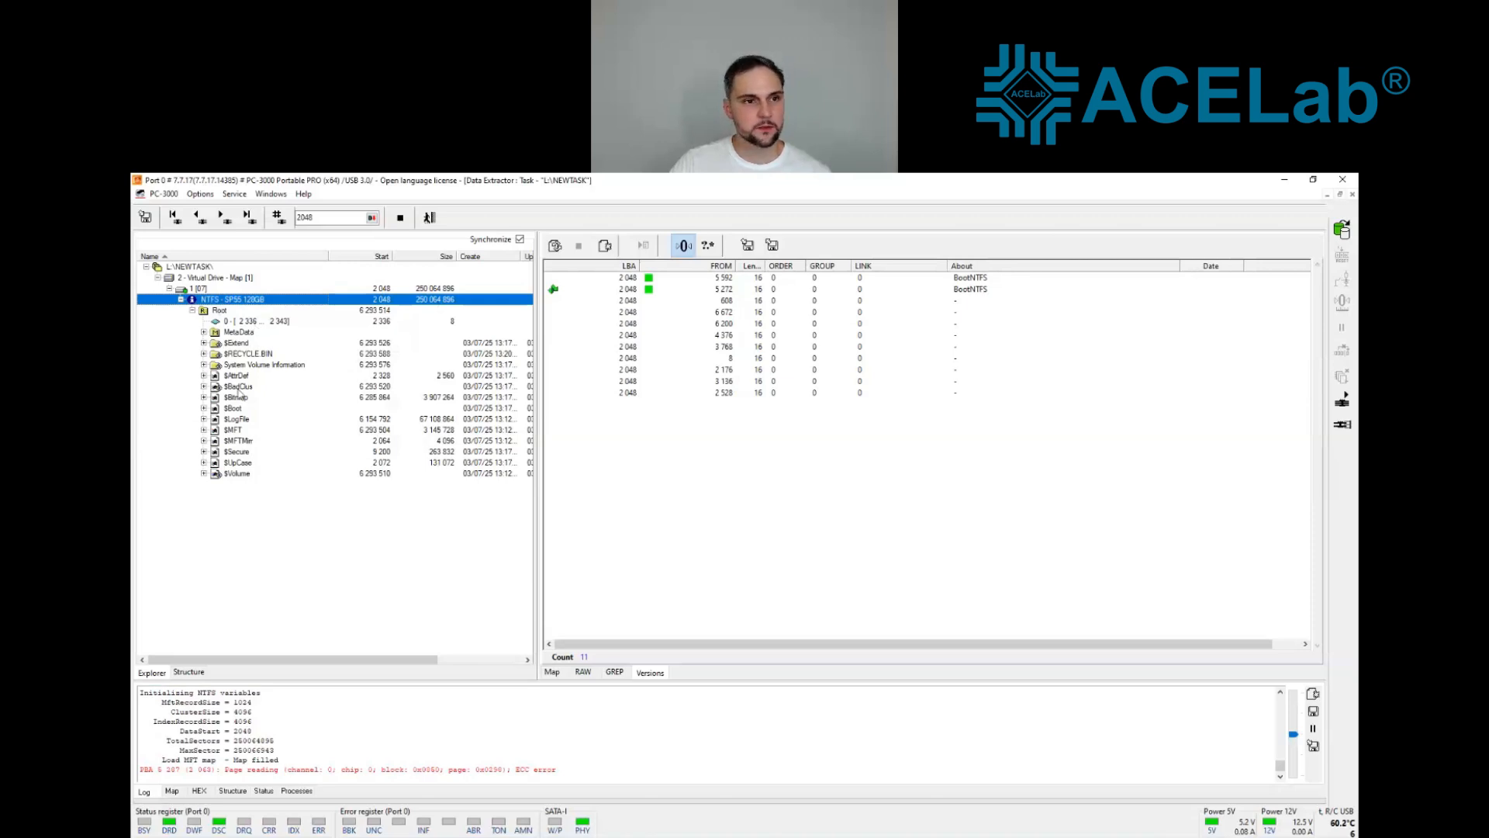
right_click(219, 307)
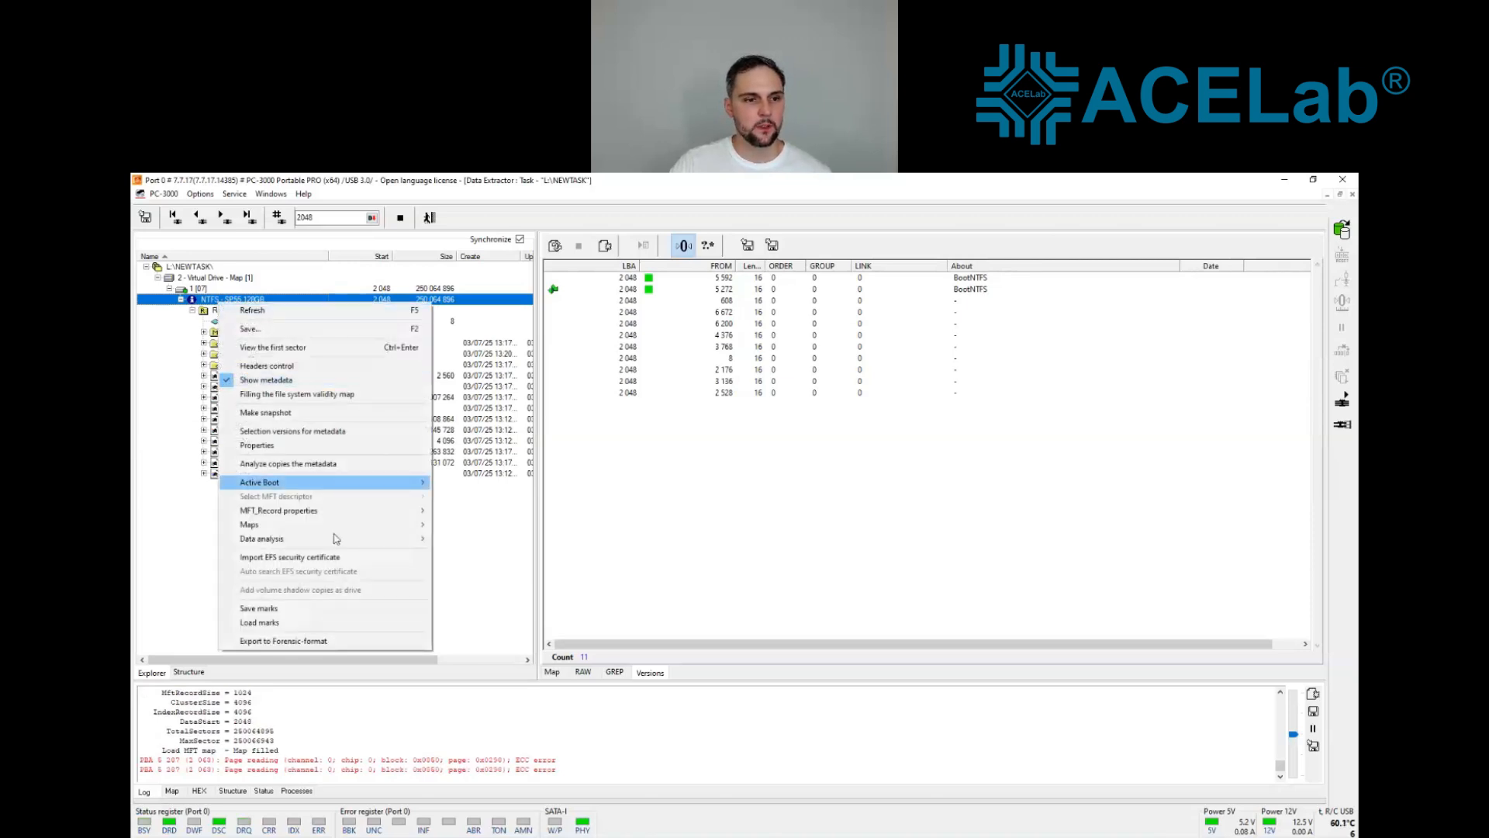
mouse_move(339, 542)
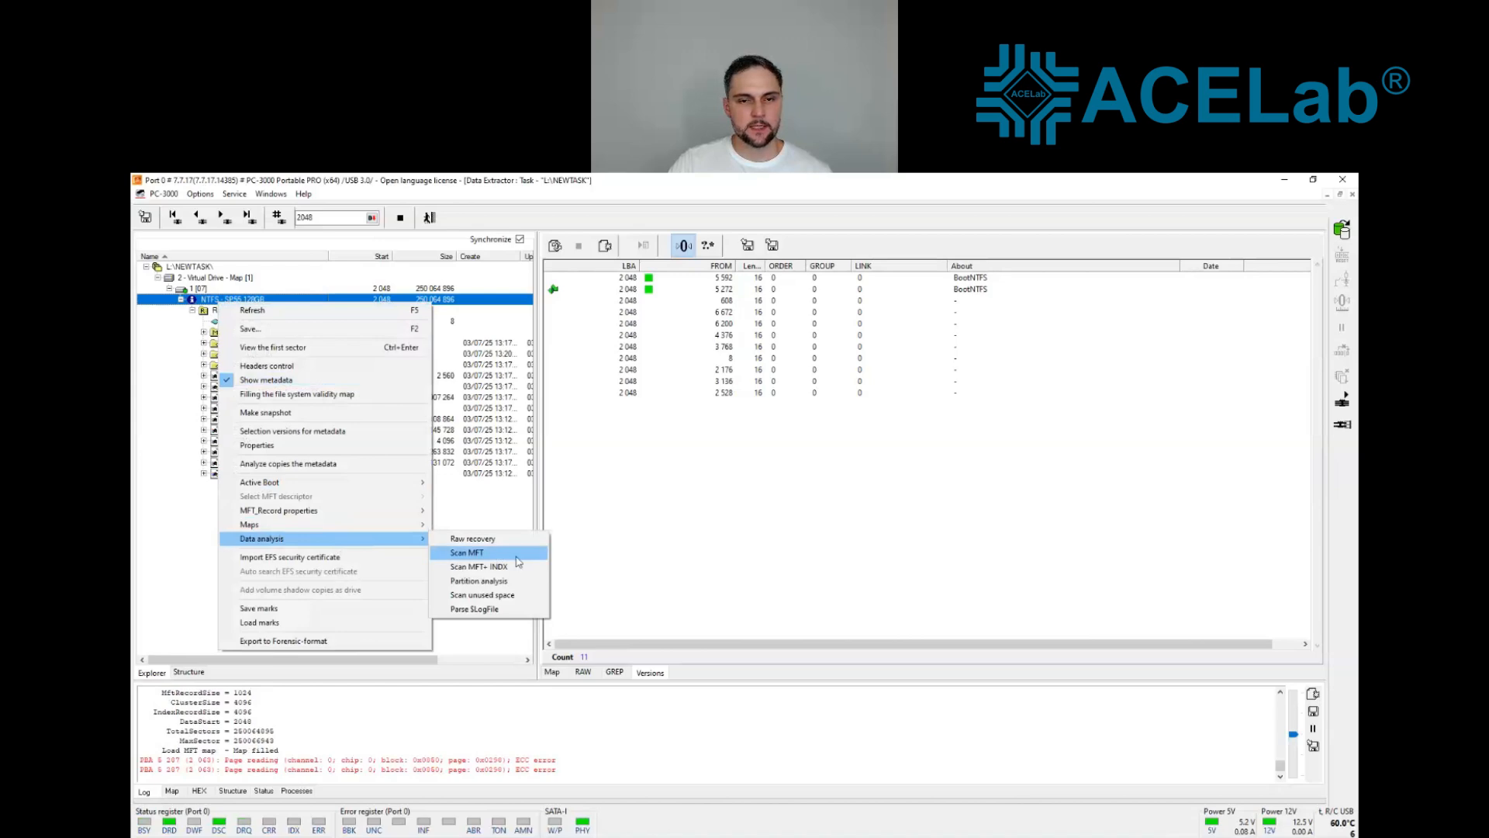
click(470, 539)
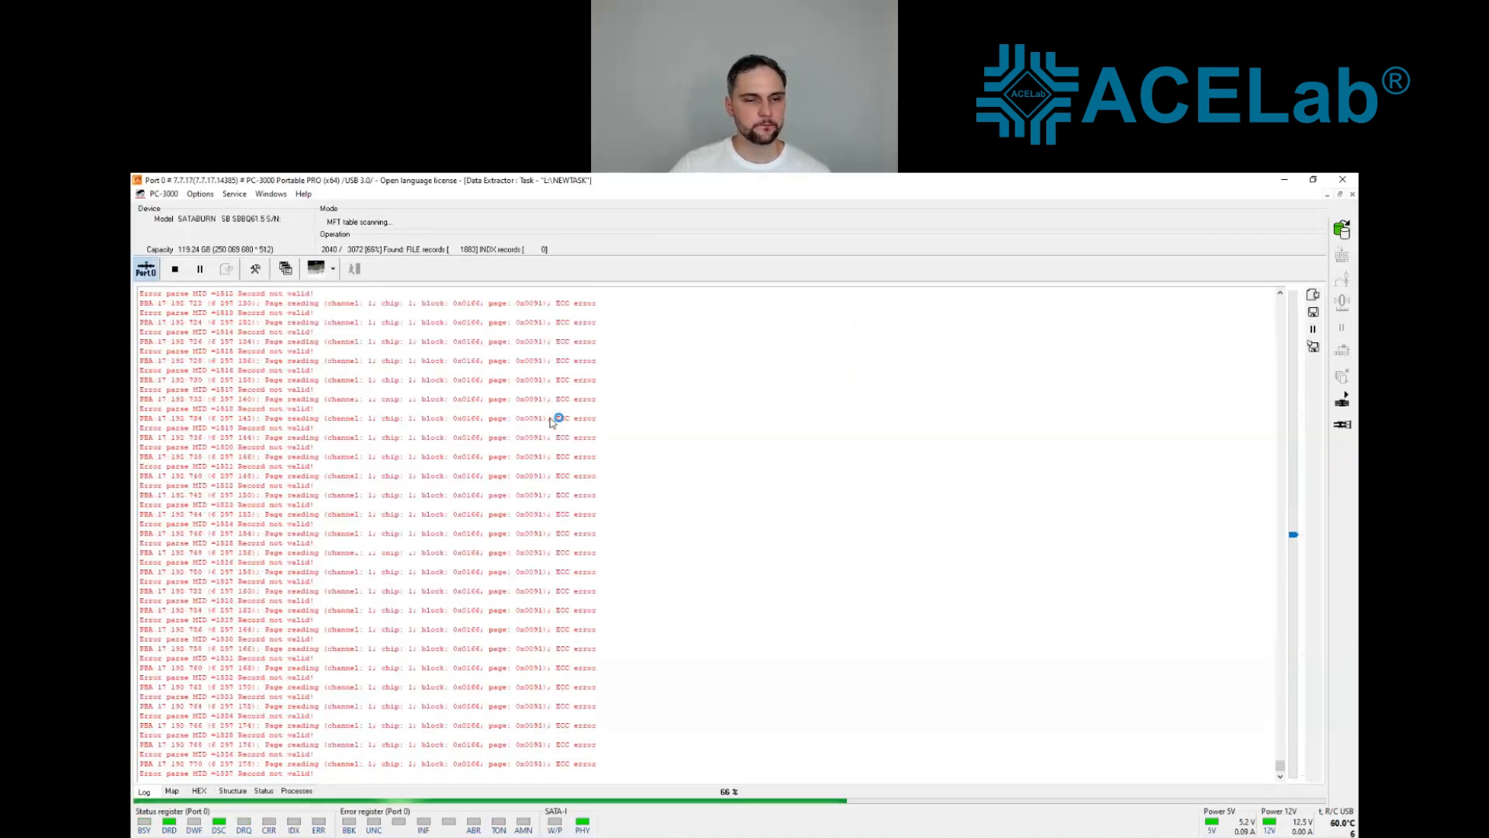
Step: Expand the Base MFT Scan result down to the Wallpapers folder and examine the versions of Image_0001.jpg and Image_0002.jpg
click(181, 310)
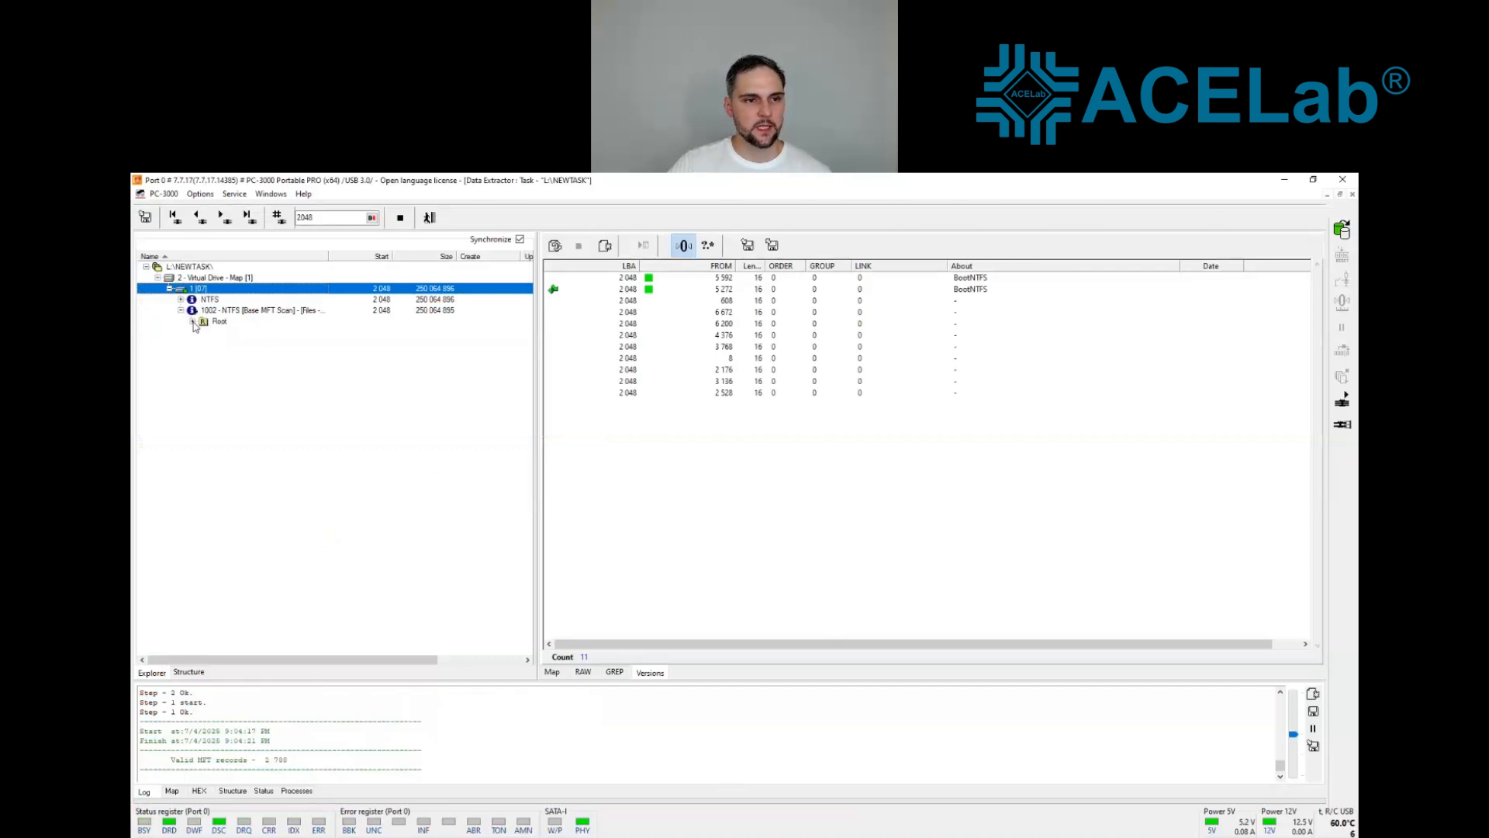
scroll(285, 374, up, 2)
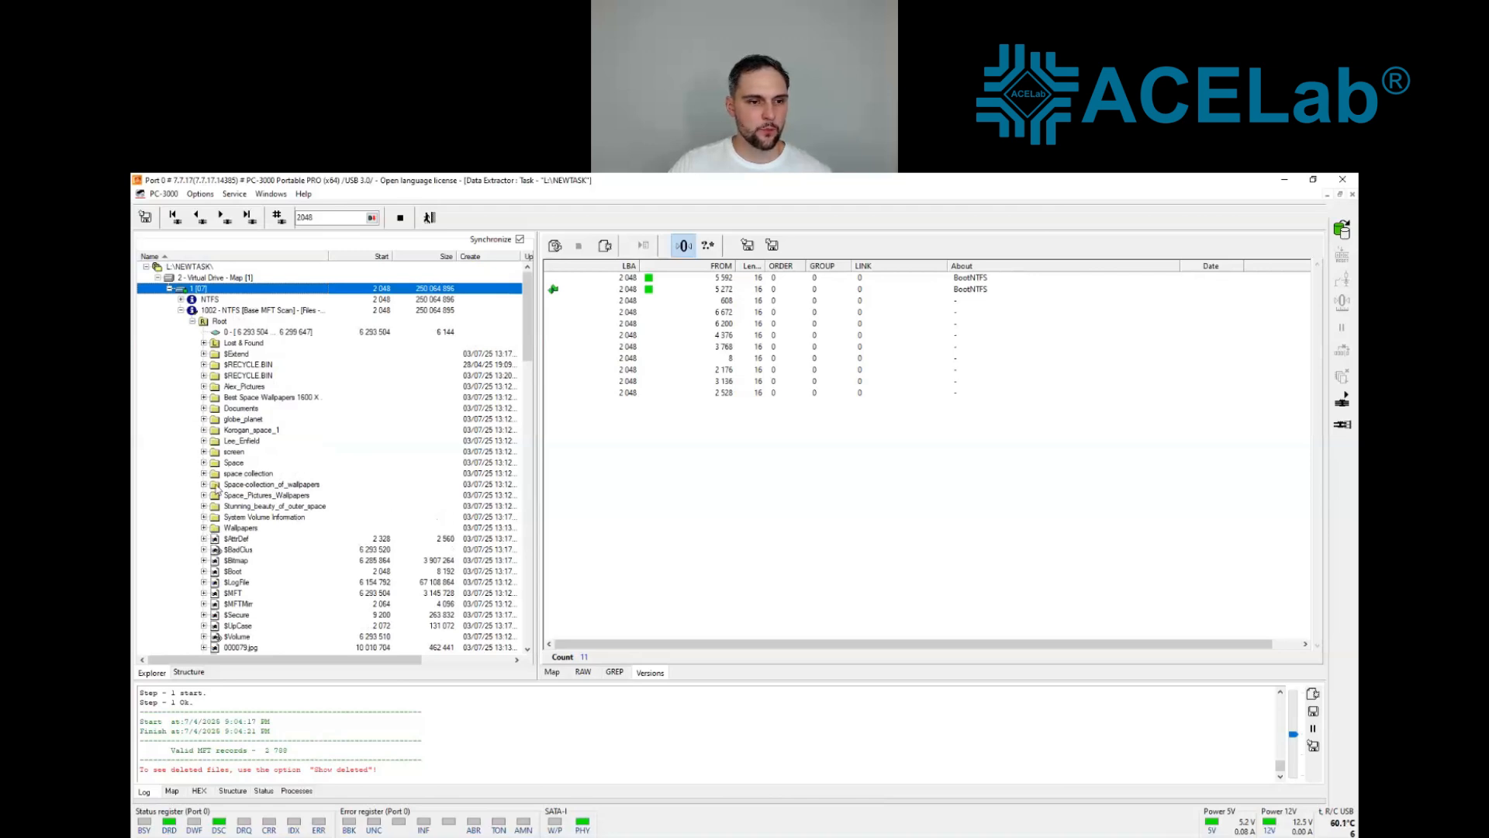
click(203, 529)
scroll(262, 286, up, 7)
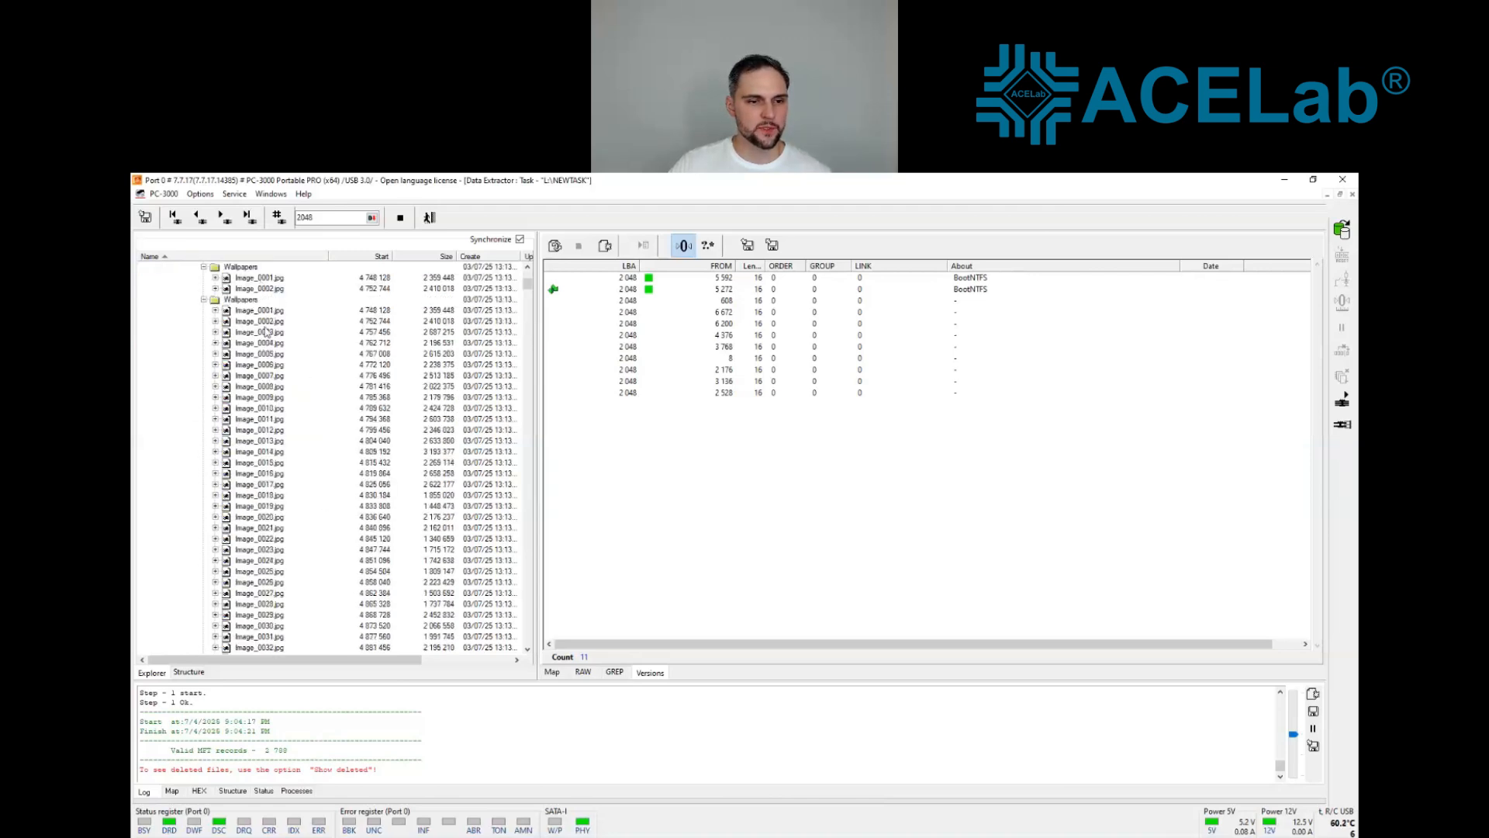
click(260, 508)
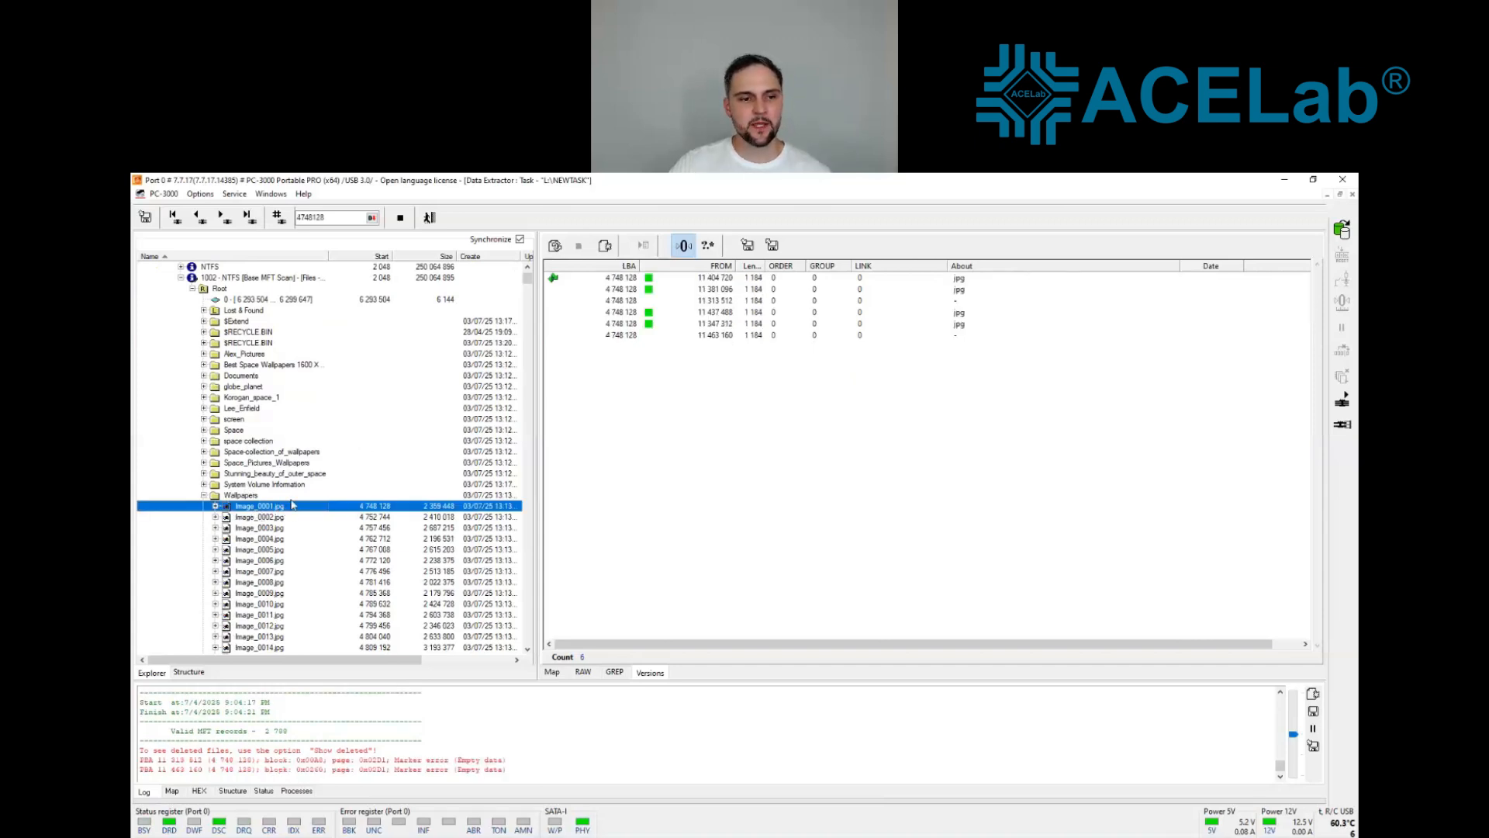
click(274, 518)
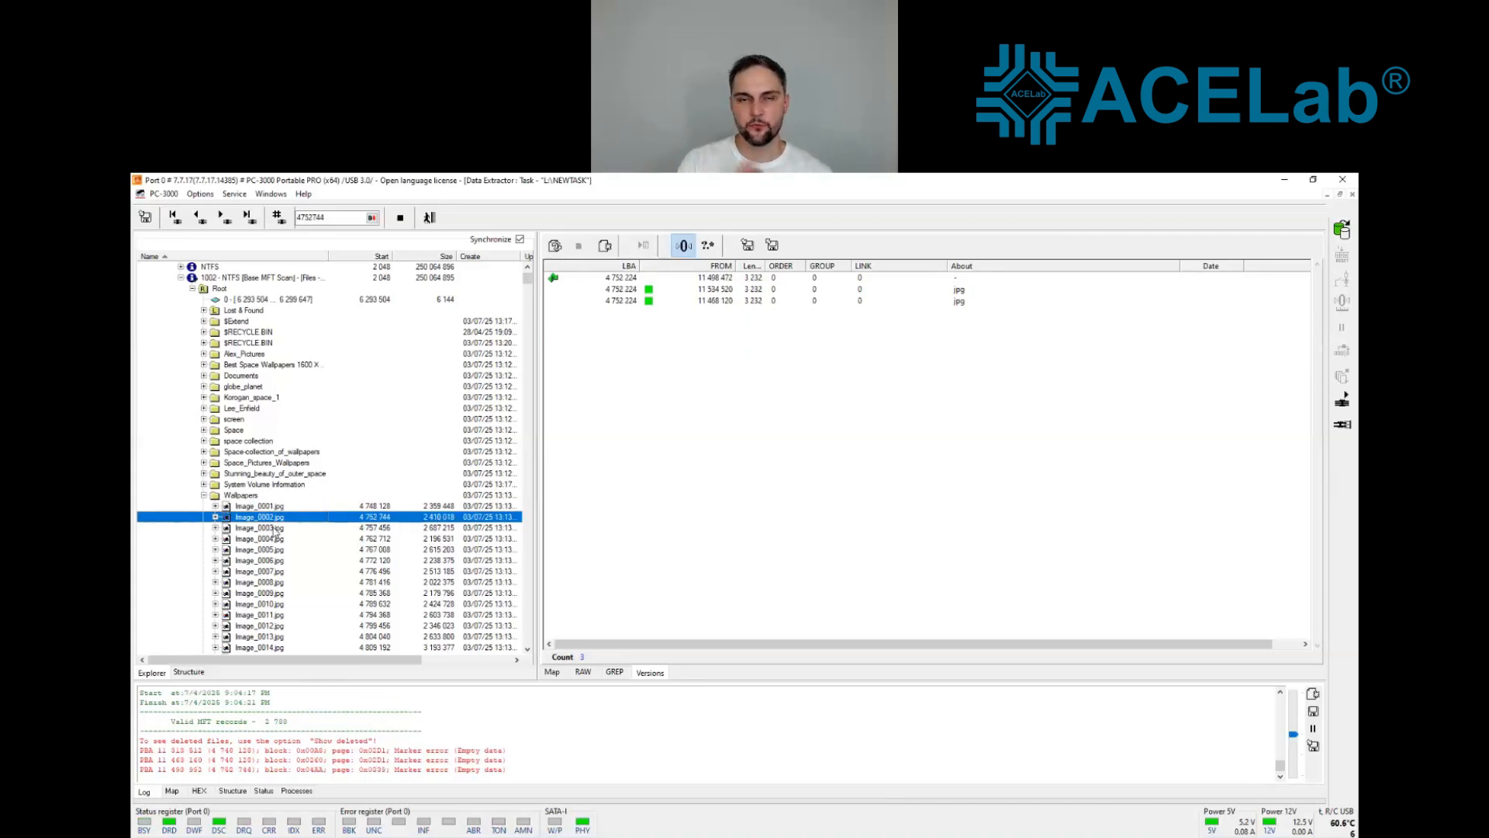
Step: Run headers control on the Base MFT Scan partition and check the versions of Image_0001.jpg
click(238, 279)
right_click(237, 279)
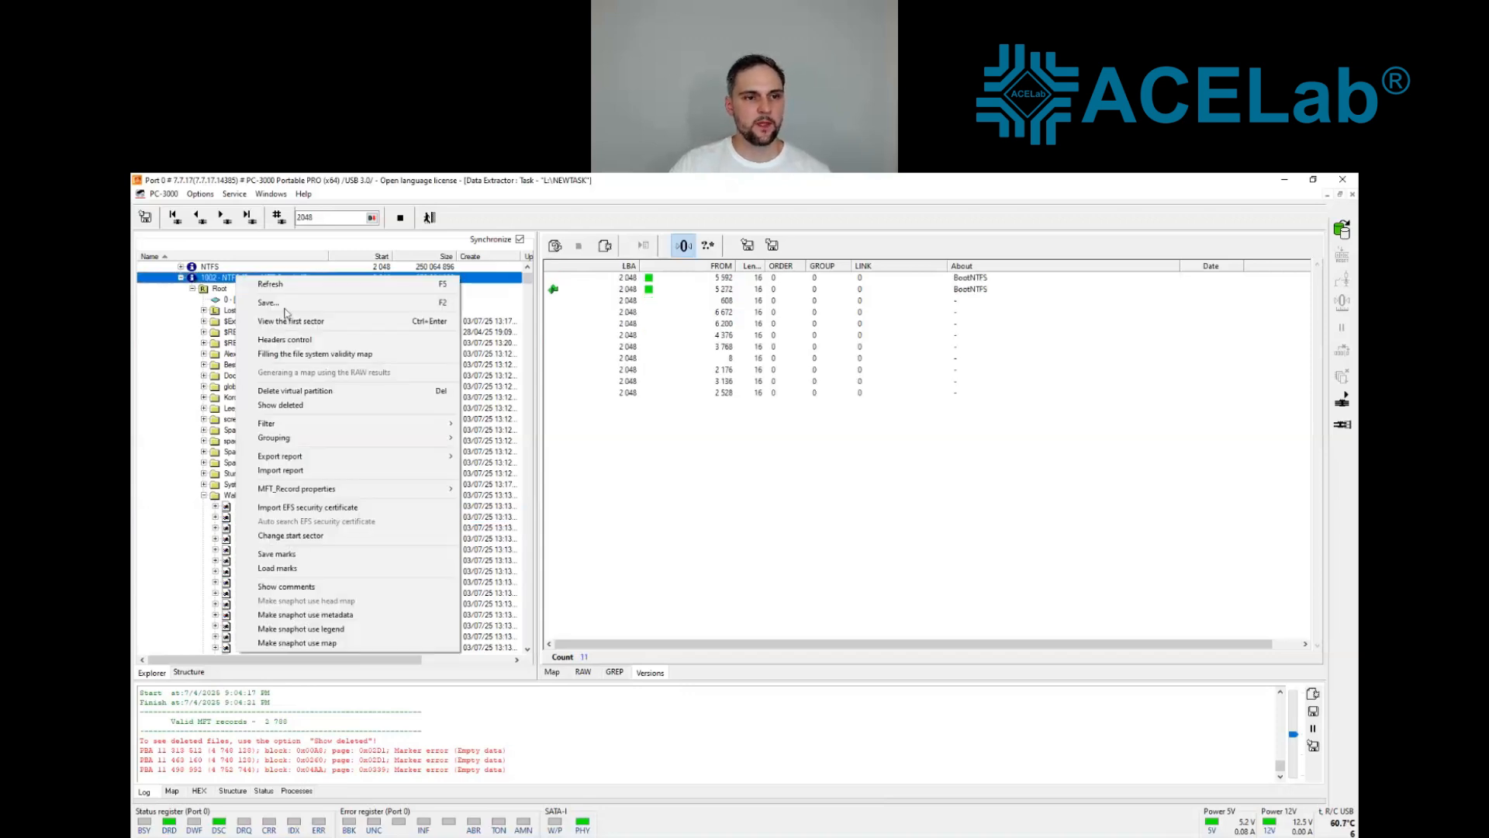
click(358, 341)
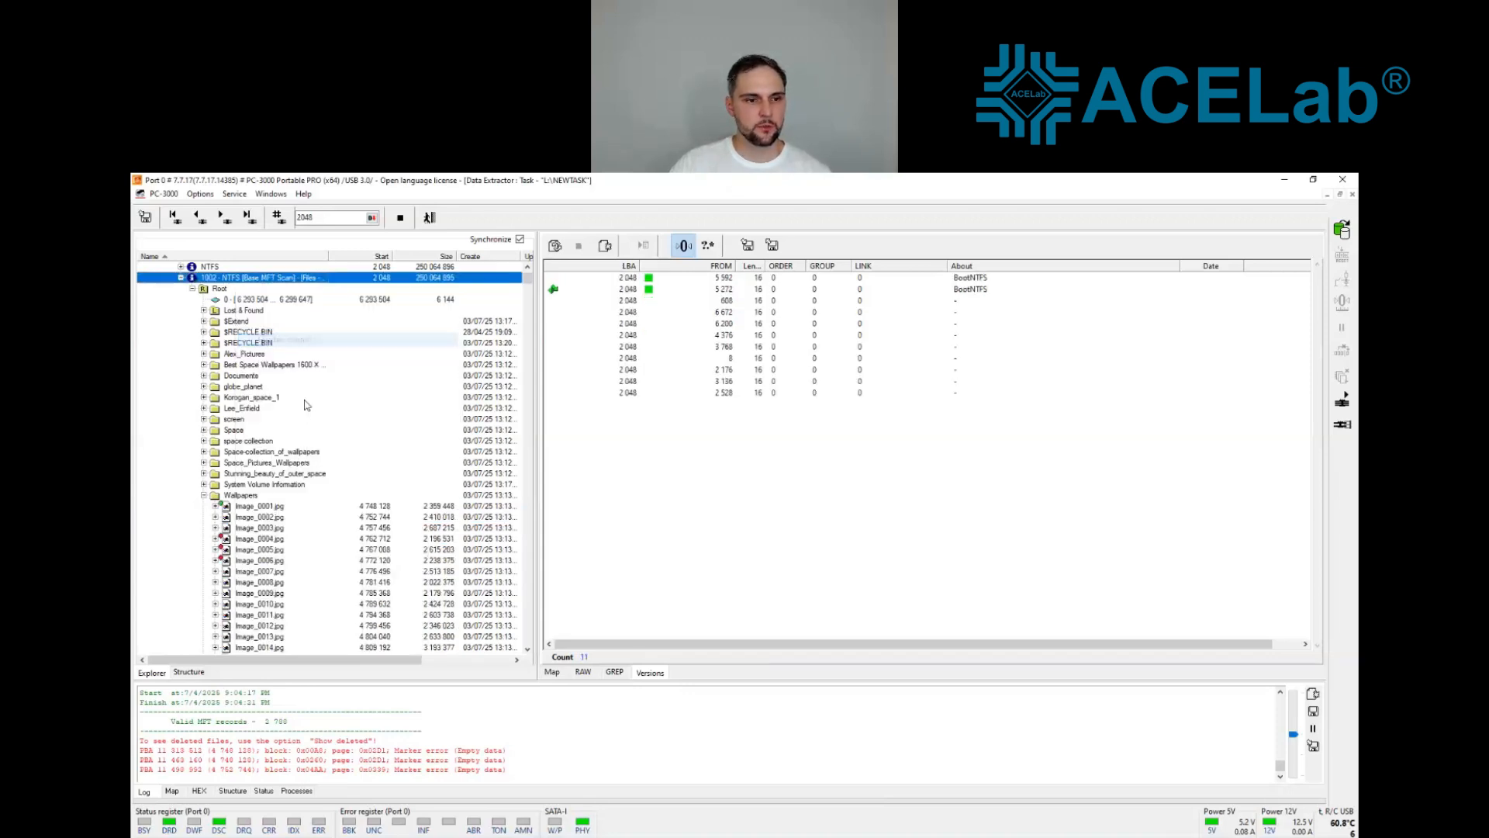
click(249, 509)
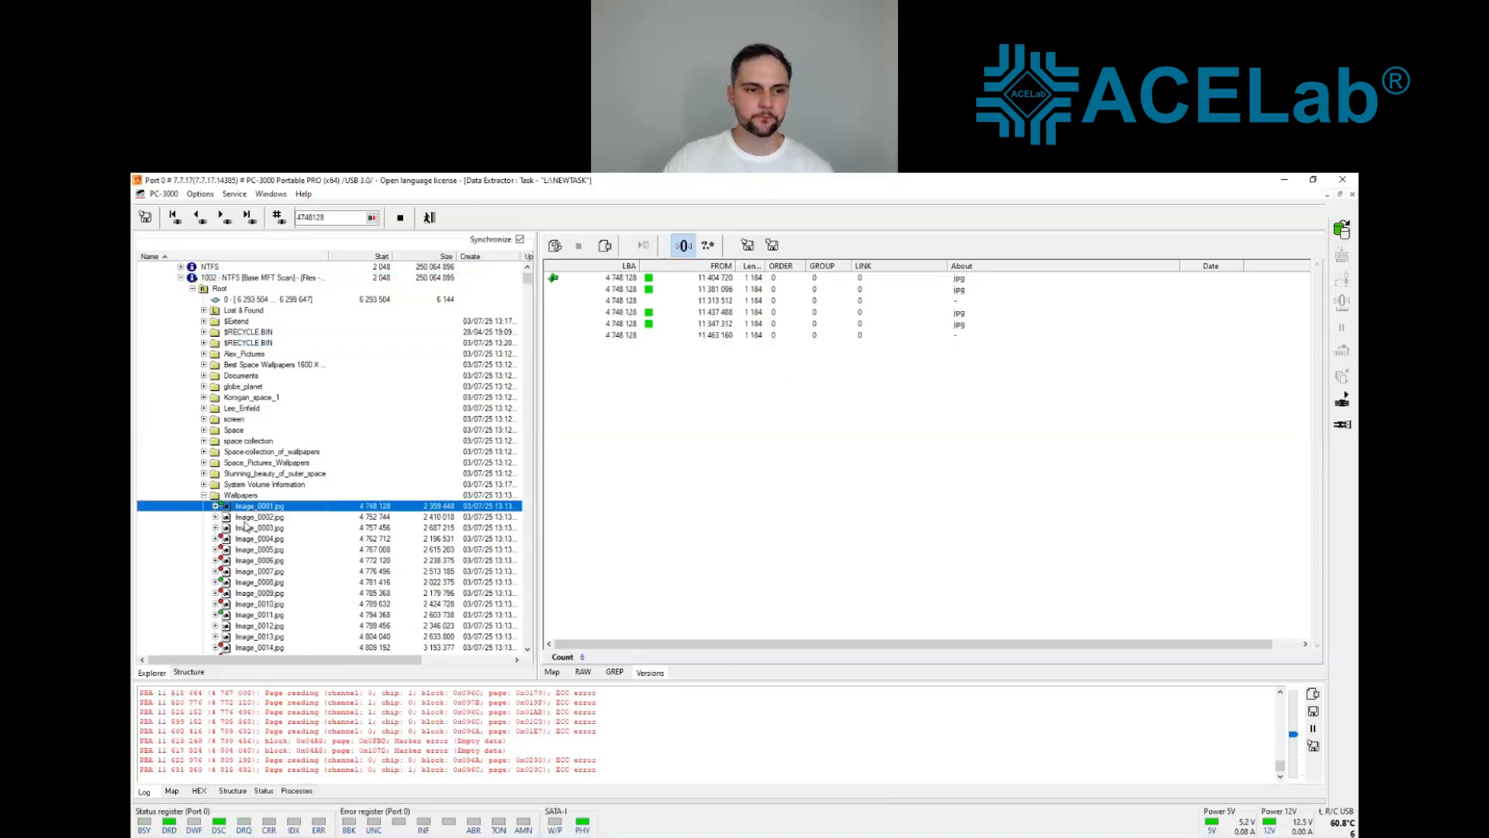
Step: Use the jpg version from 11 468 120 for Image_0002.jpg in the Wallpapers folder
click(243, 520)
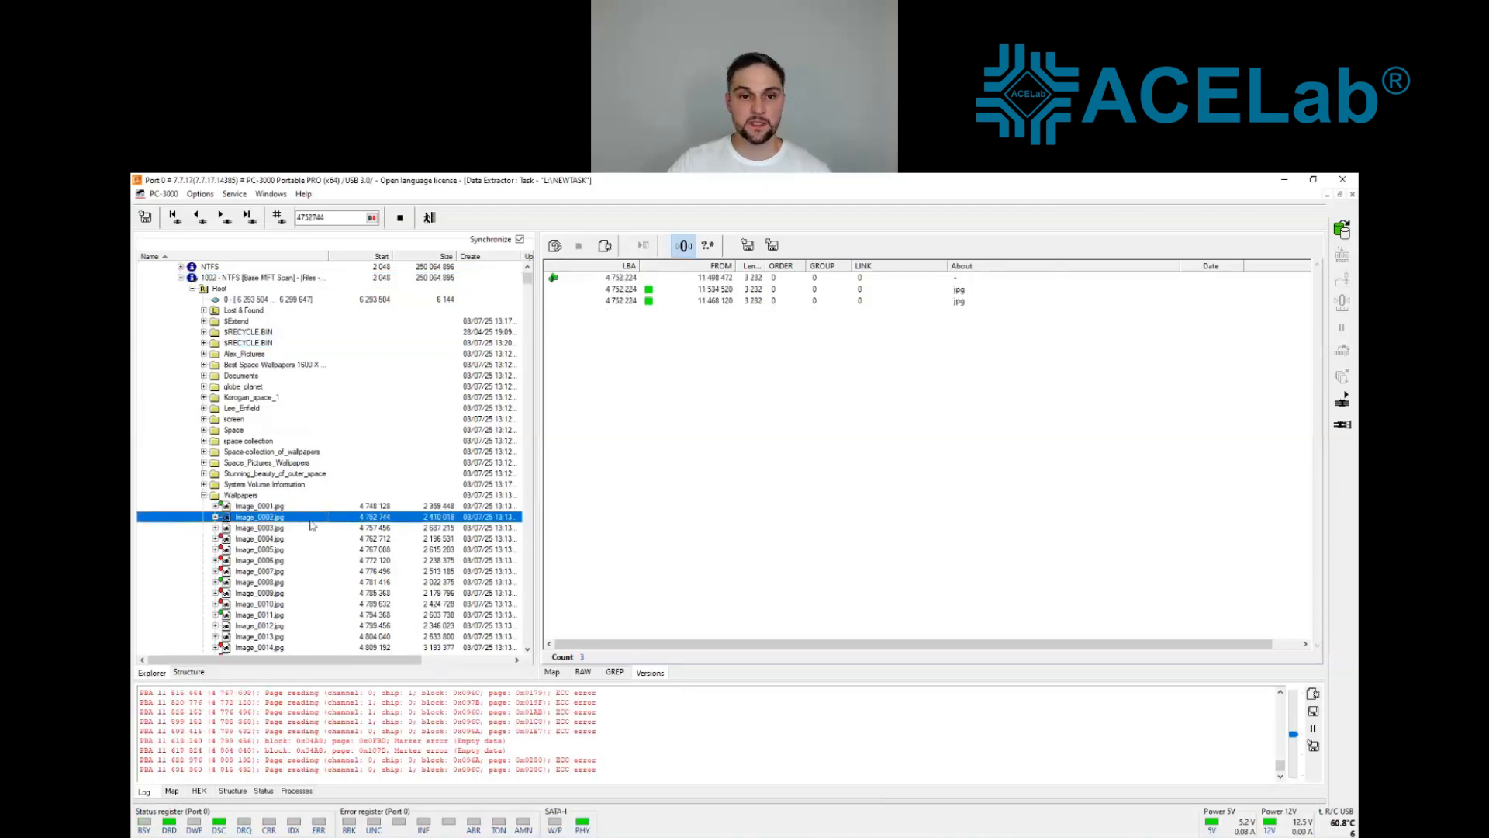
click(655, 304)
right_click(656, 304)
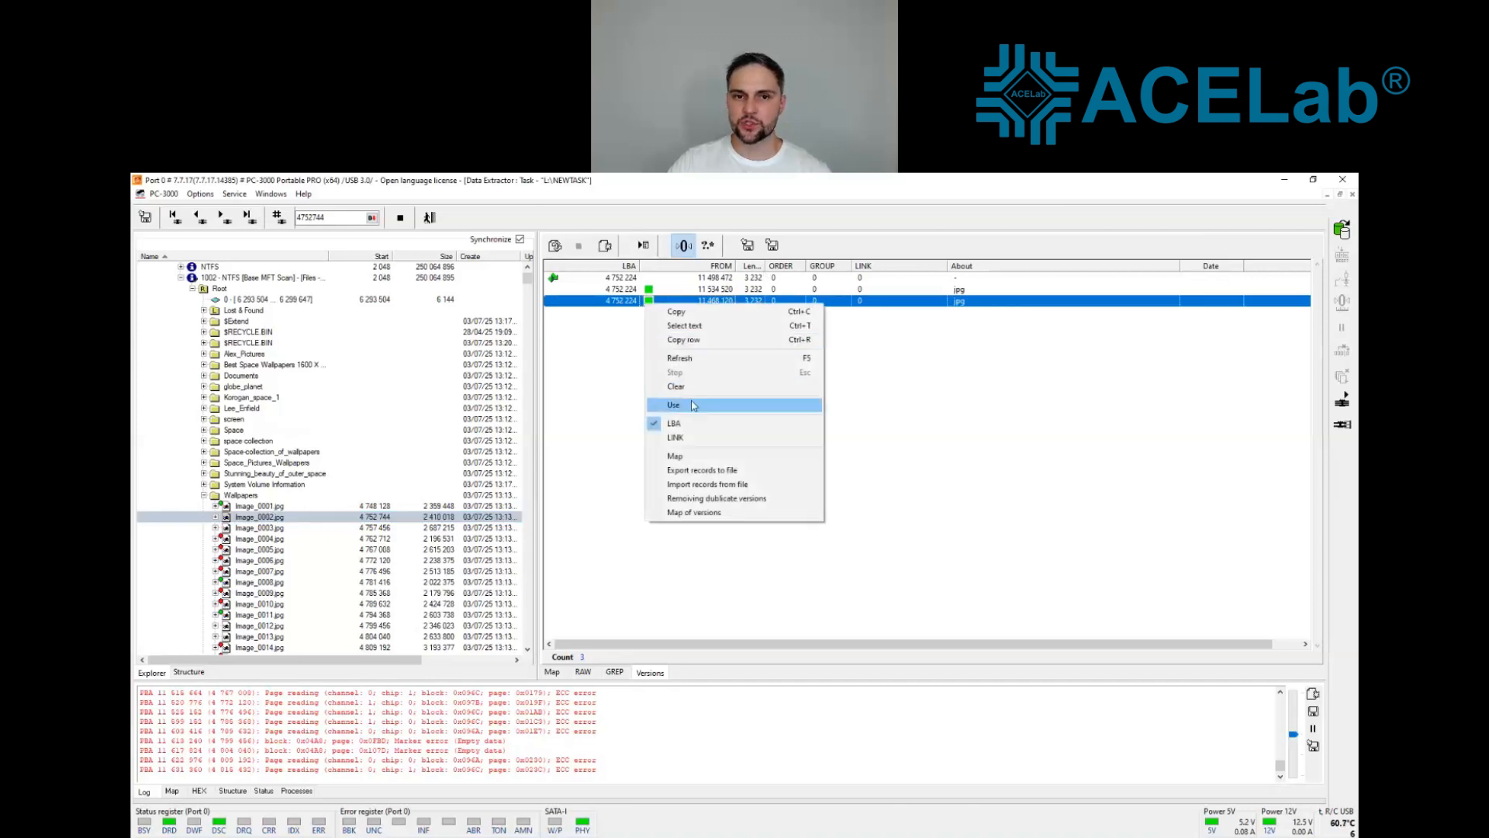
click(693, 407)
Step: Use the version from 11 472 736 for Image_0003.jpg in the Wallpapers folder
click(265, 529)
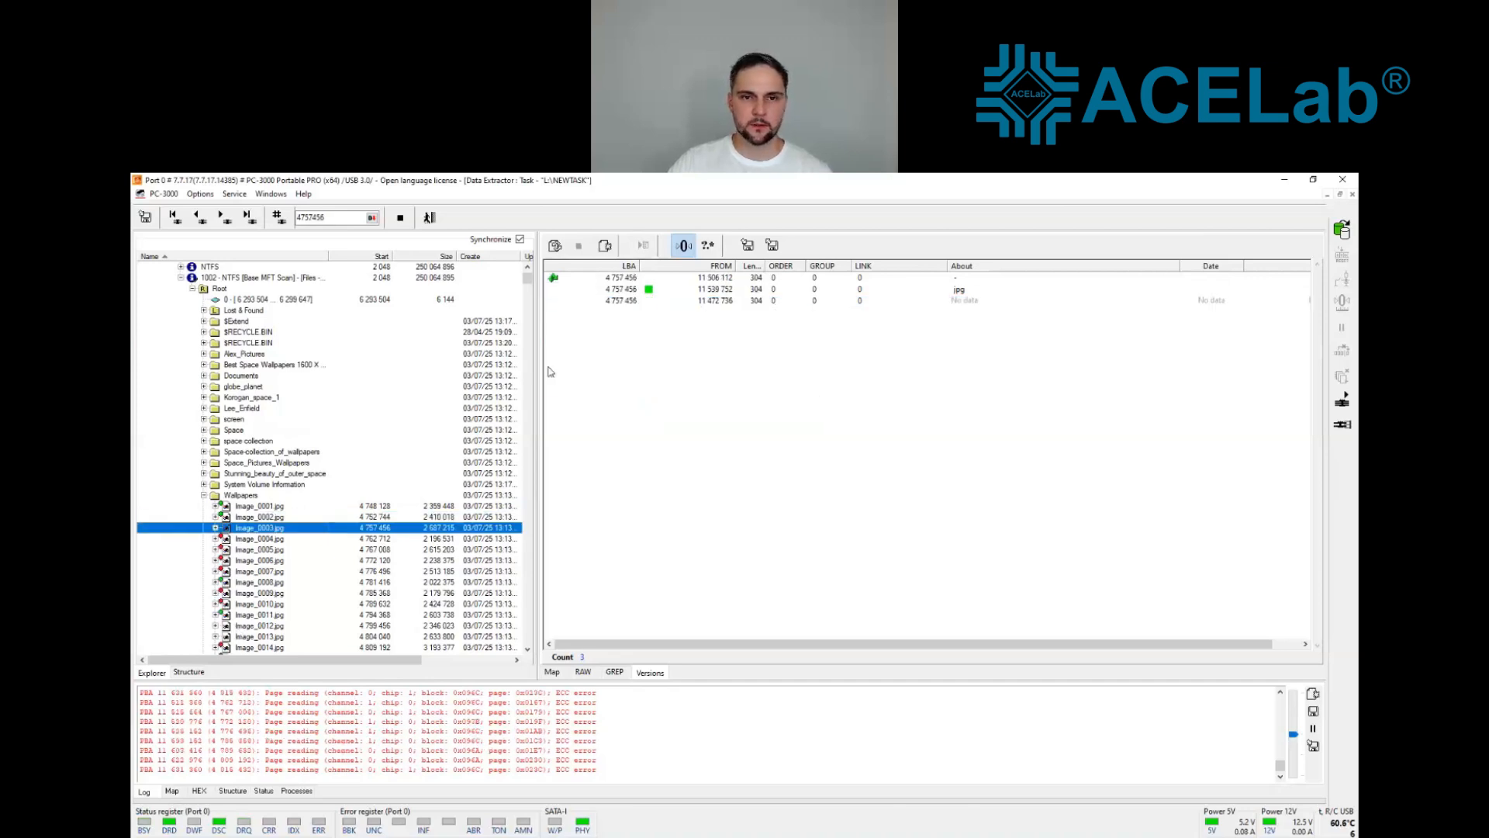
click(655, 301)
right_click(656, 301)
click(693, 404)
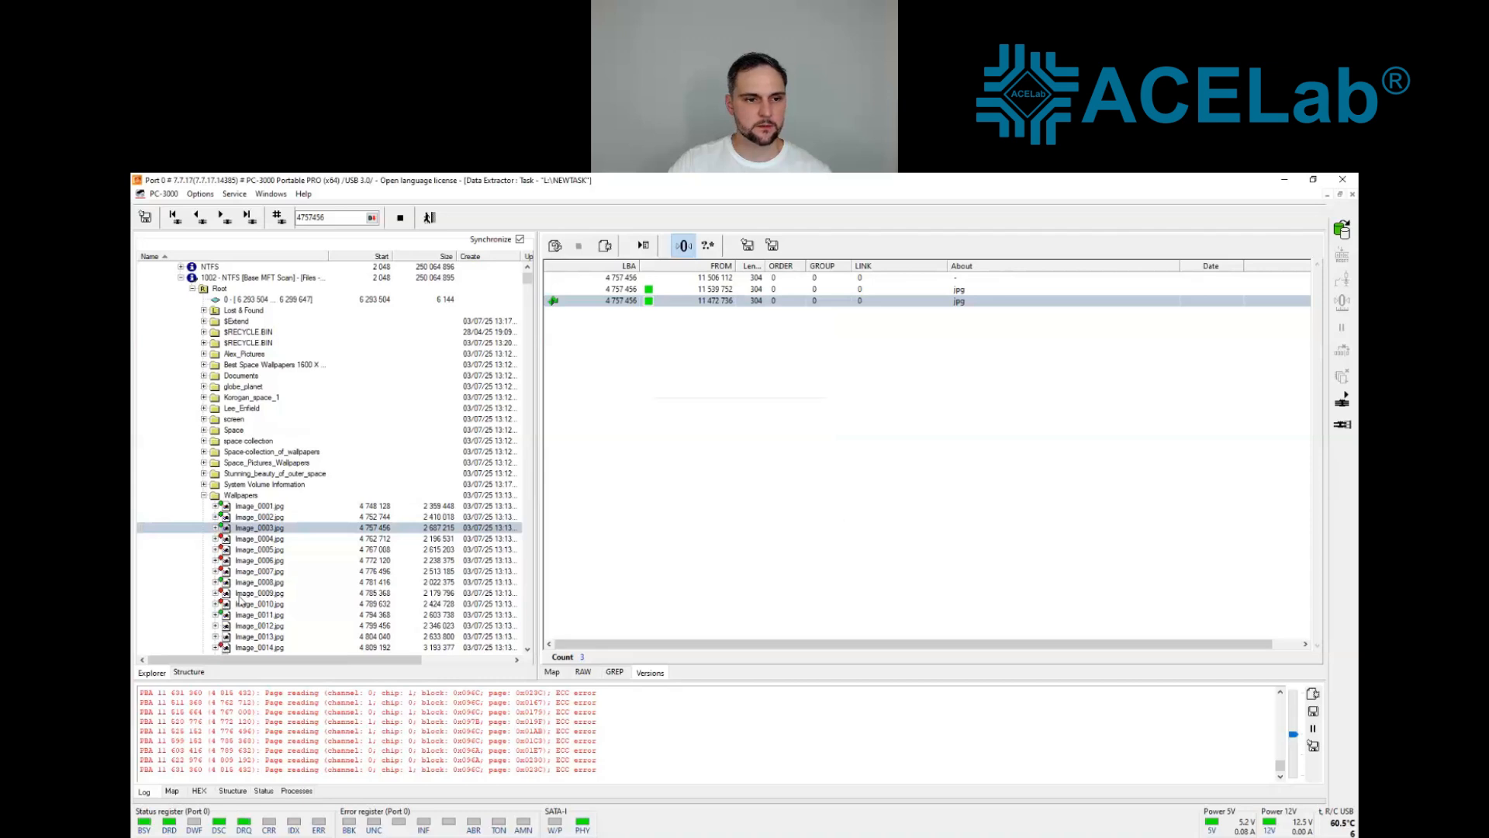
Step: Use the third listed version for Image_0004.jpg and the version from 11 567 288 for Image_0009.jpg in the Wallpapers folder
click(243, 541)
click(664, 301)
right_click(665, 301)
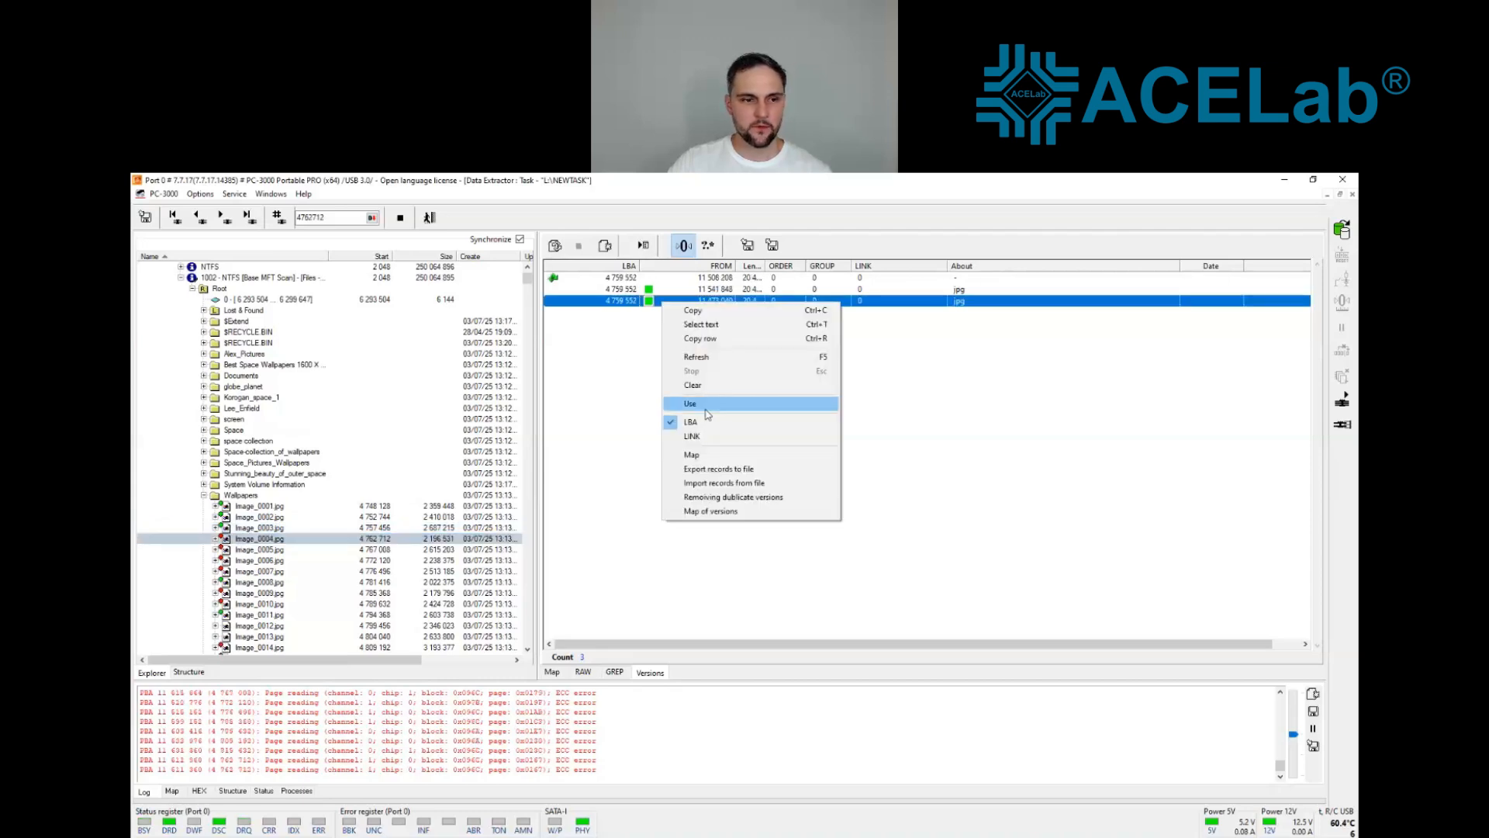
click(702, 406)
click(255, 592)
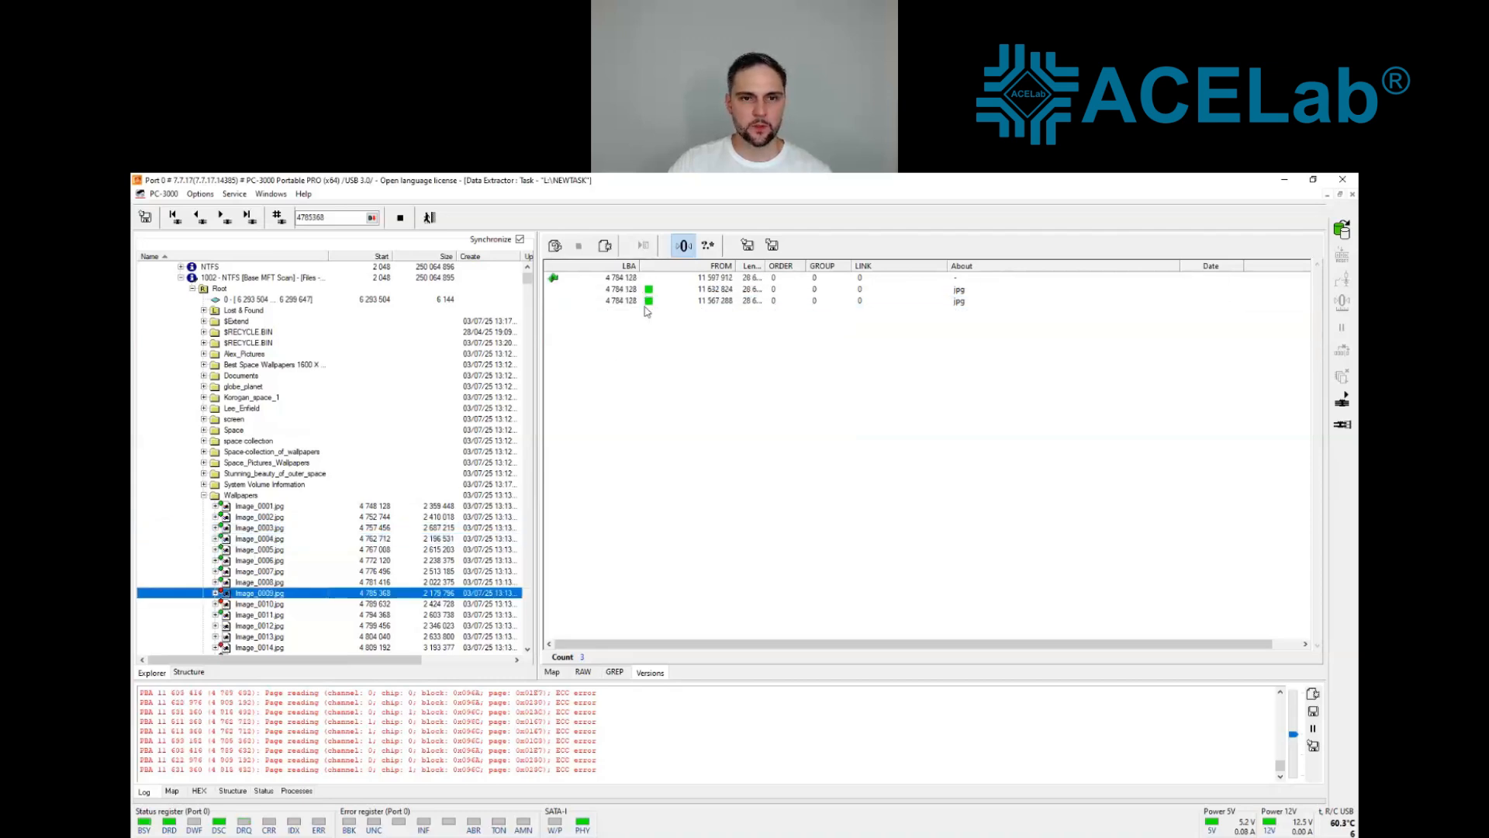
click(650, 301)
right_click(649, 302)
click(695, 408)
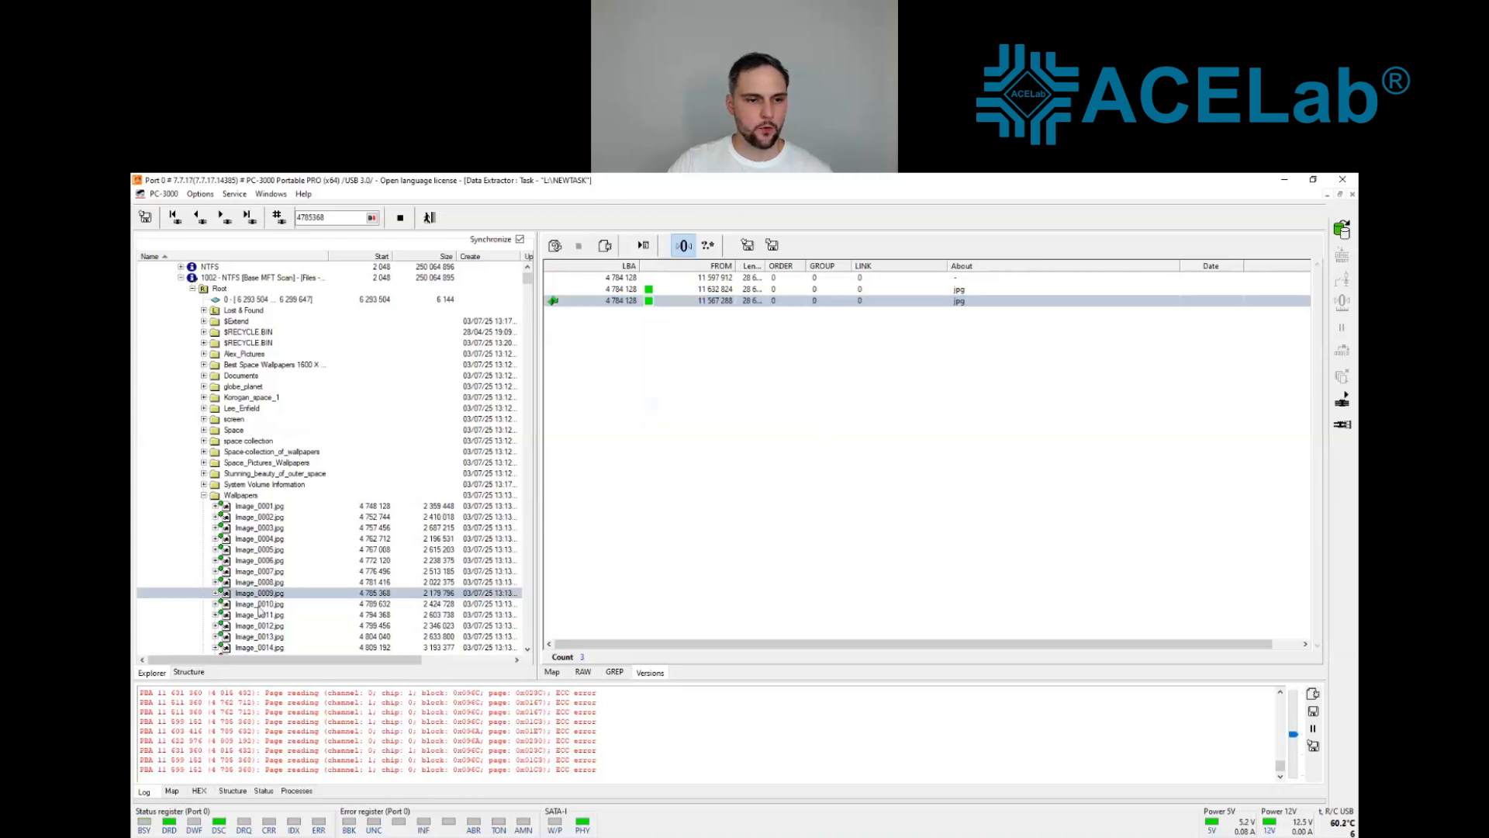
Step: Use the jpg version from 11 596 448 for Image_0015.jpg and the one from 11 667 528 for Image_0017.jpg
scroll(271, 551, down, 3)
click(260, 561)
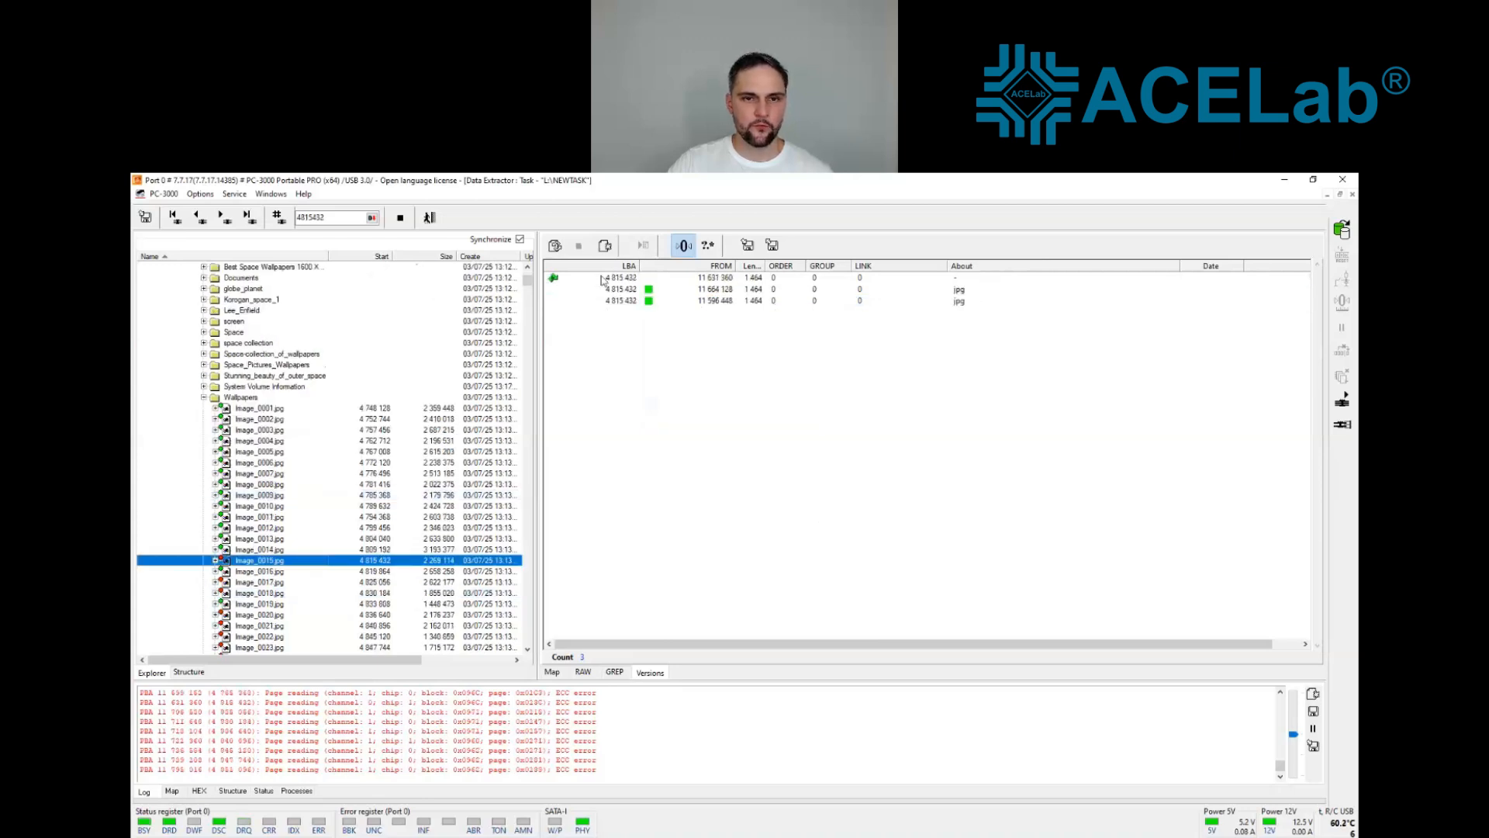
right_click(649, 303)
click(695, 400)
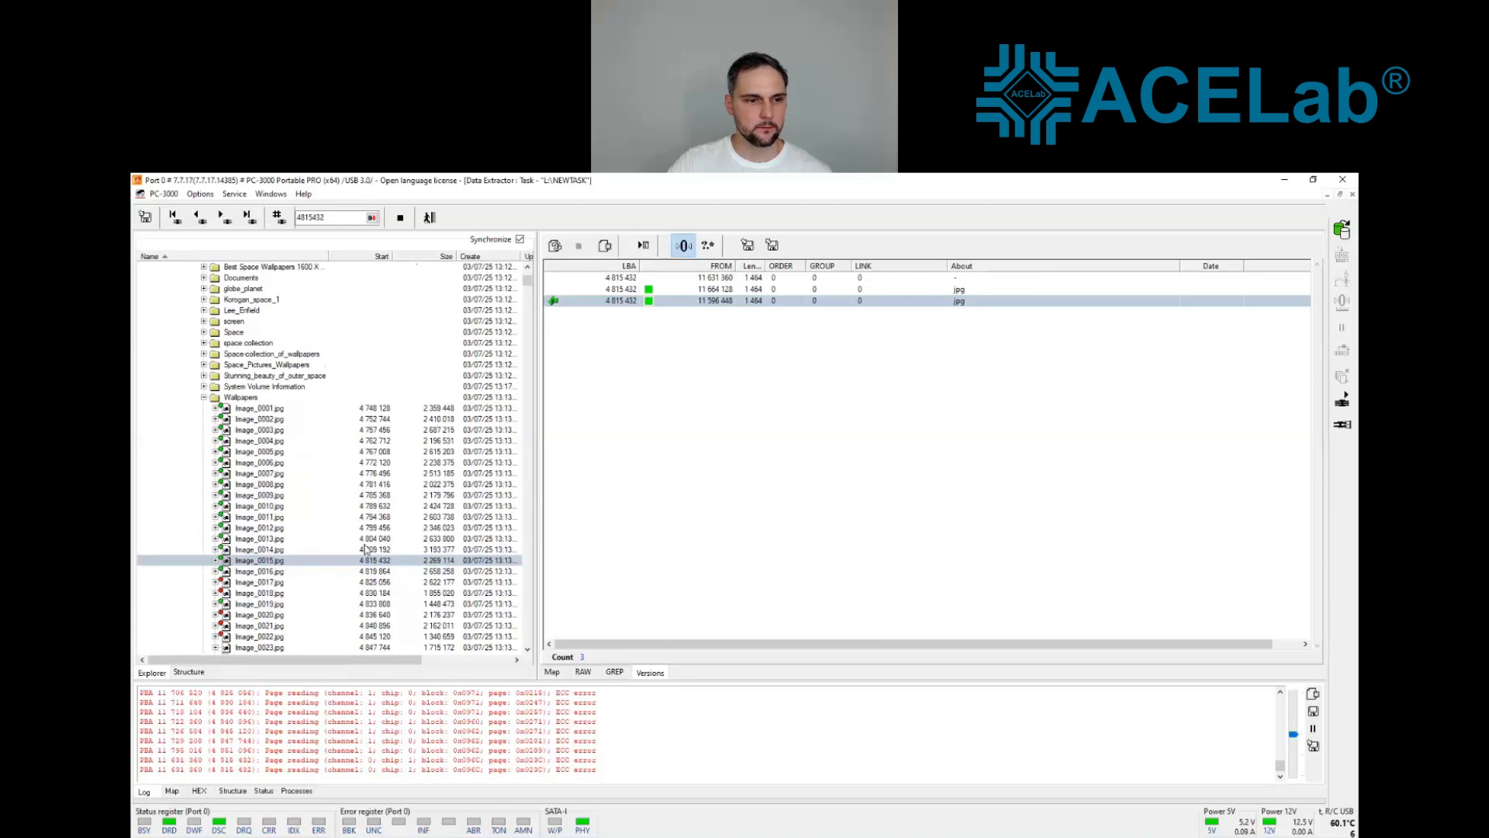
click(264, 581)
right_click(649, 301)
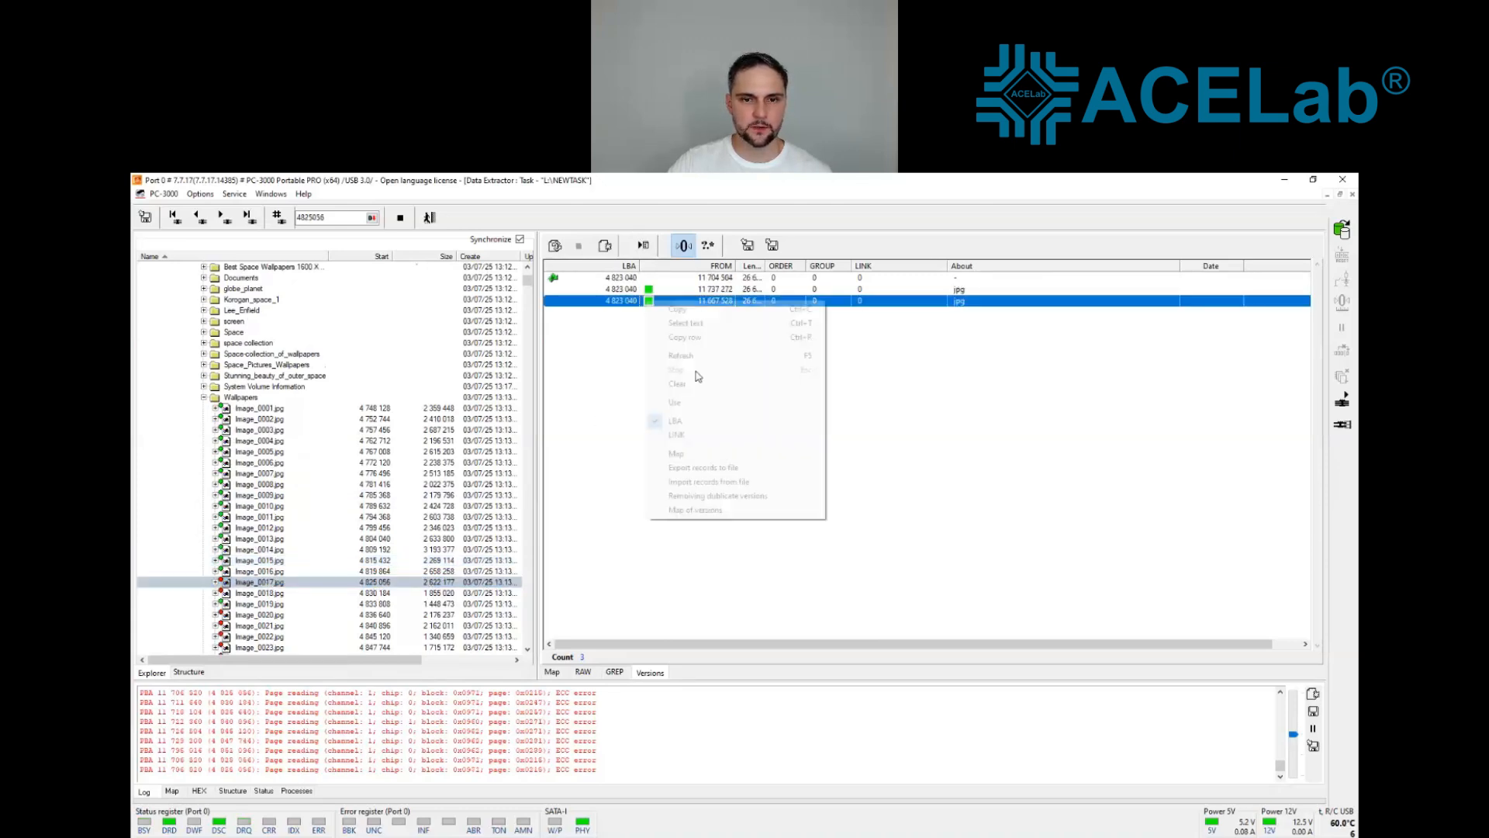
click(695, 402)
Step: Use the jpg version from 11 763 896 for Image_0024.jpg and the one from 11 787 056 for Image_0030.jpg
scroll(275, 526, down, 5)
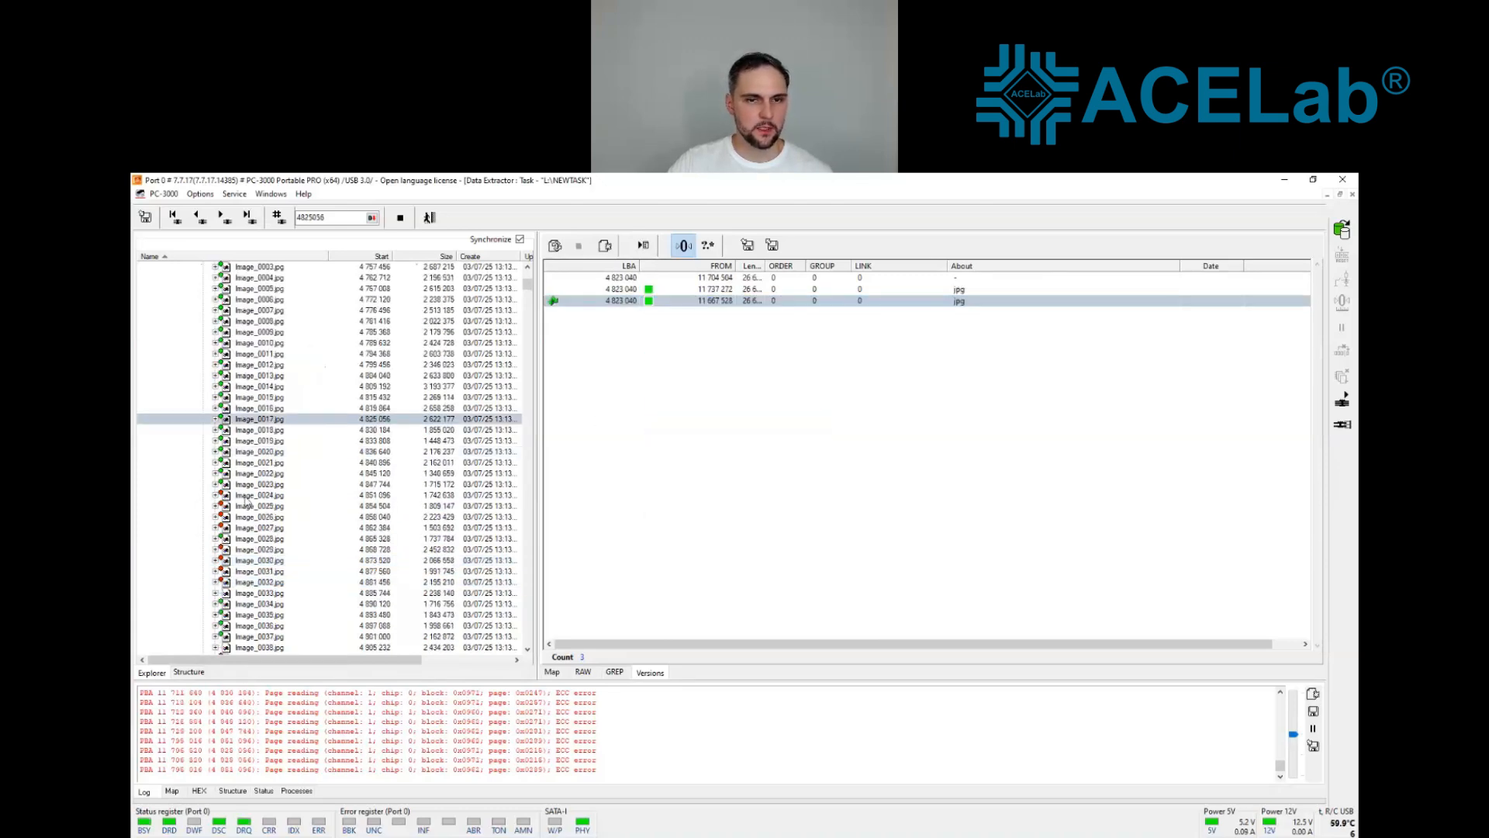
click(245, 497)
right_click(652, 302)
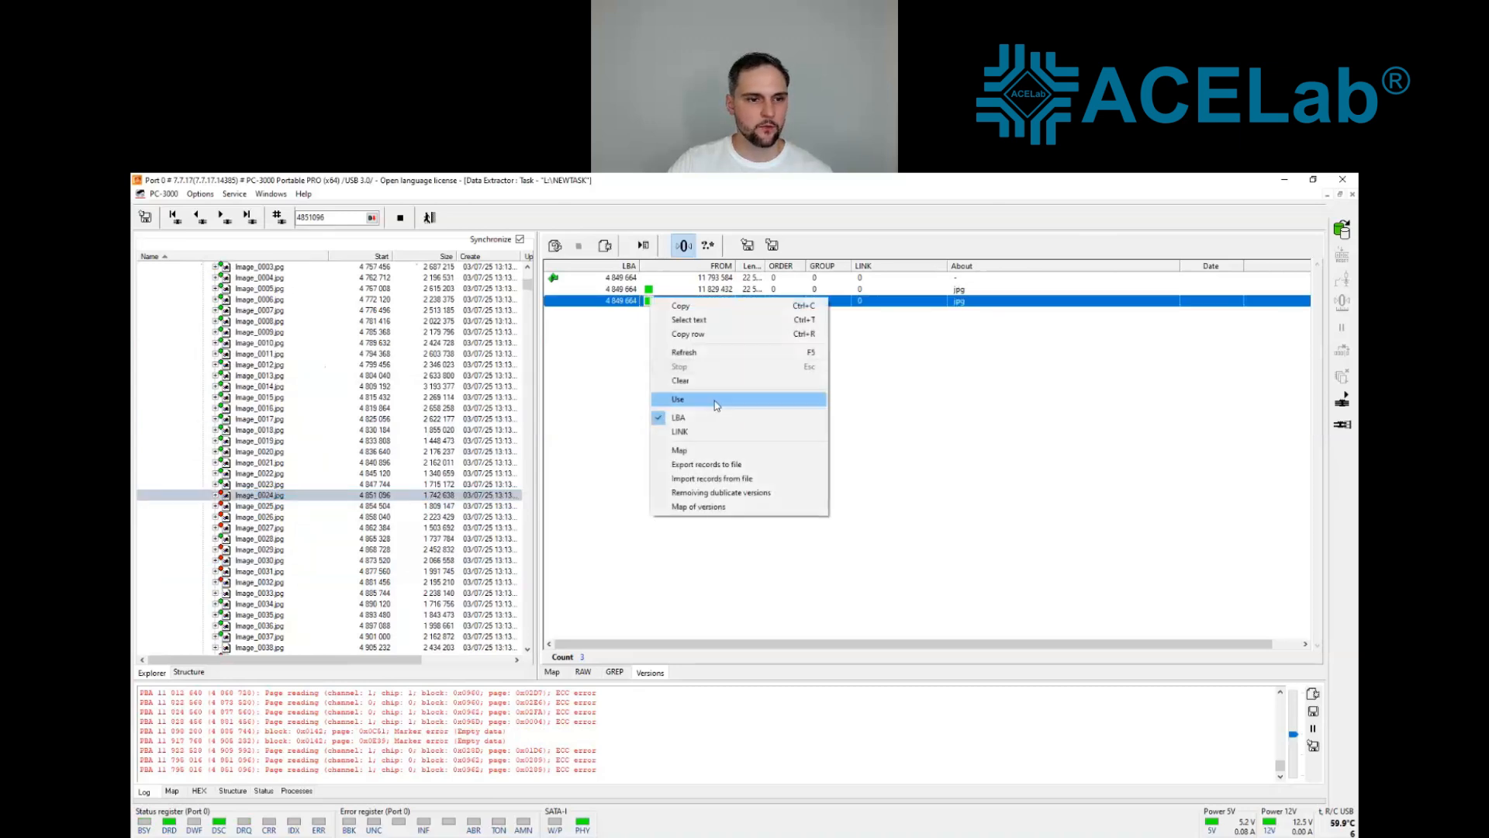
click(695, 401)
click(256, 560)
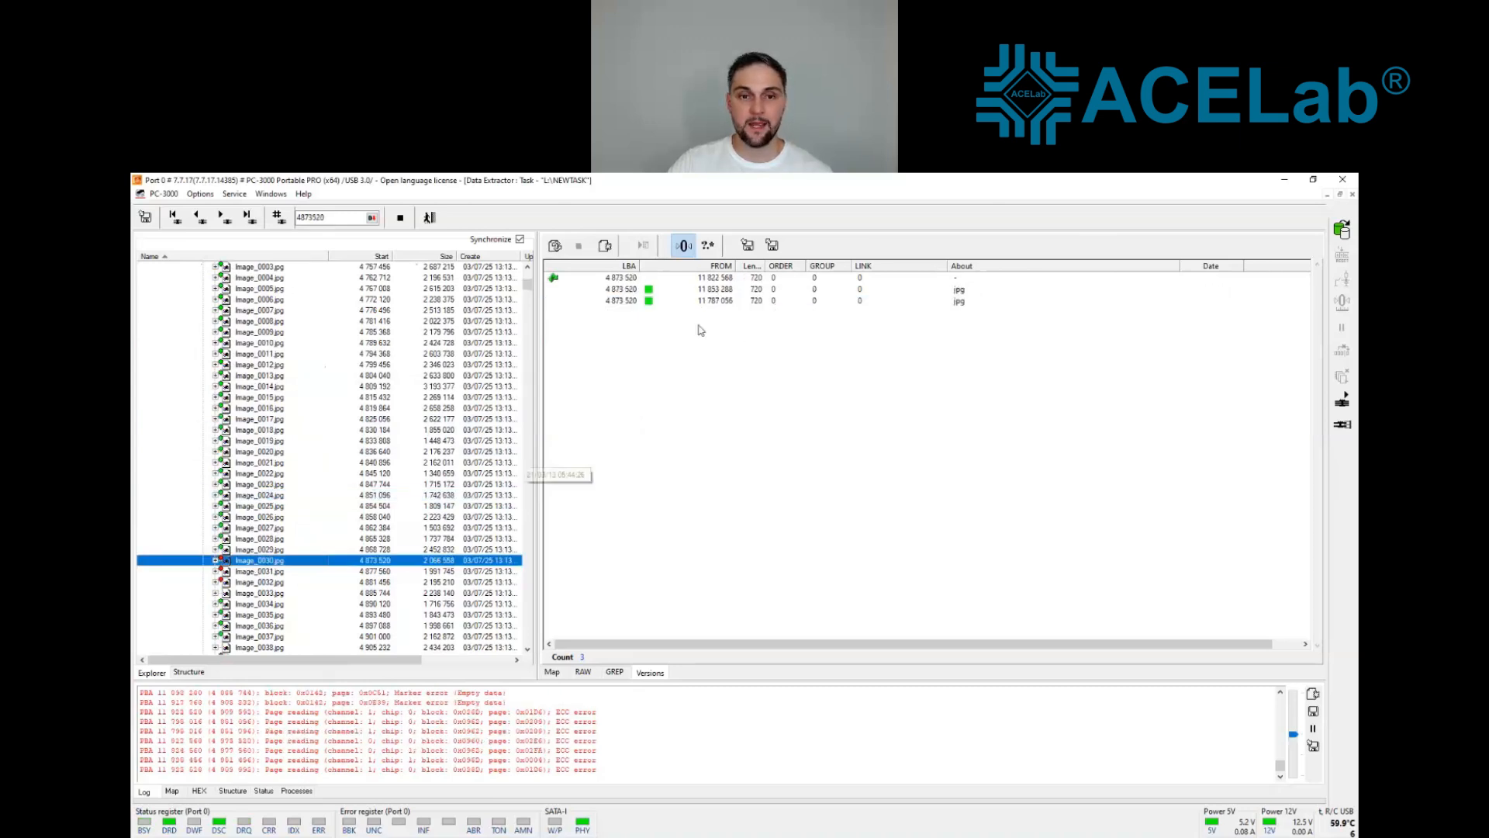
right_click(650, 301)
click(698, 401)
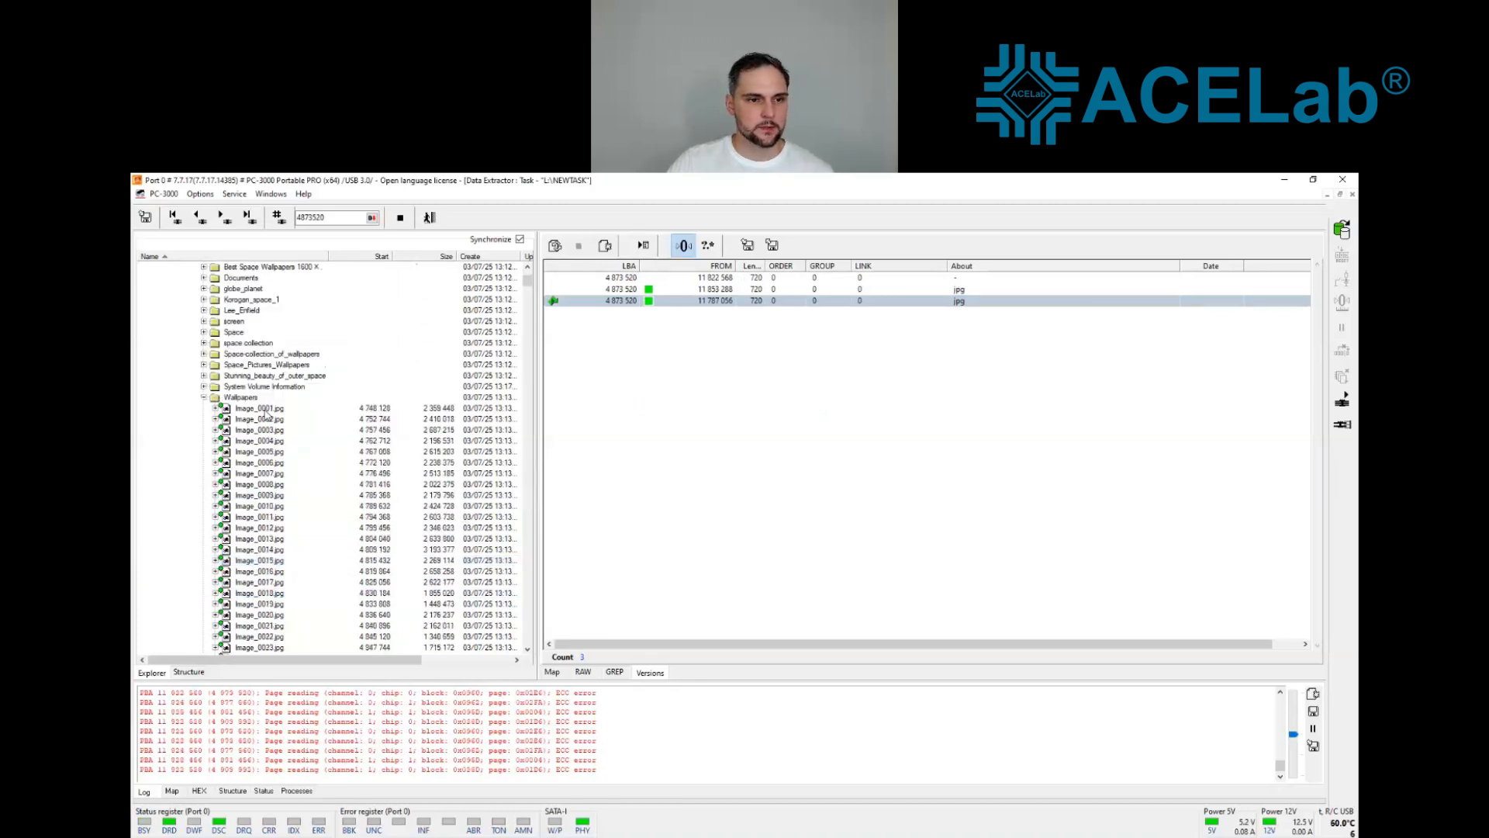
Step: Open Image_0024.jpg from the Wallpapers folder in the photo viewer to check the recovered picture
scroll(275, 499, down, 6)
click(268, 463)
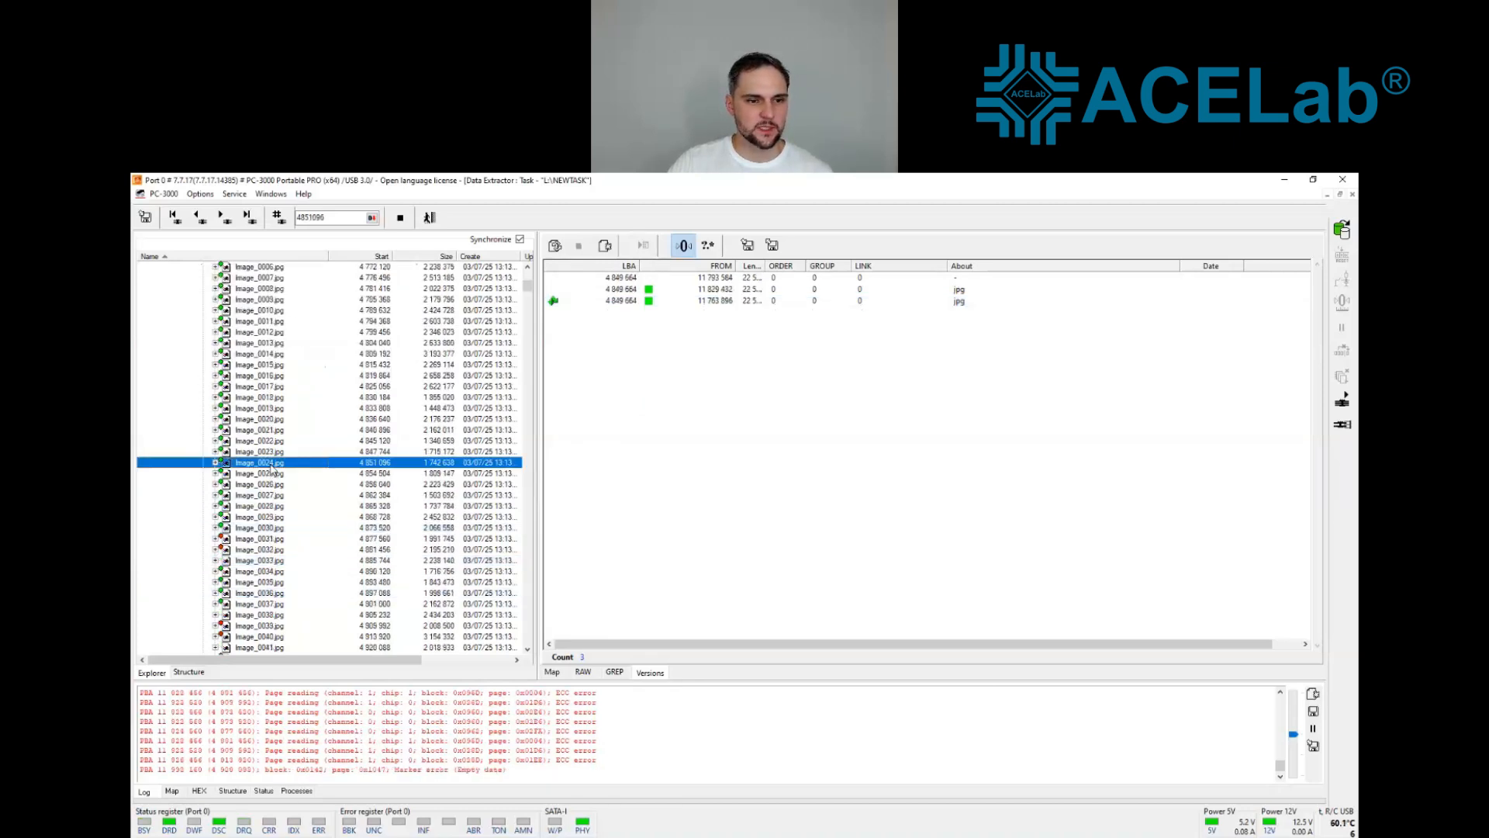
right_click(272, 463)
click(340, 524)
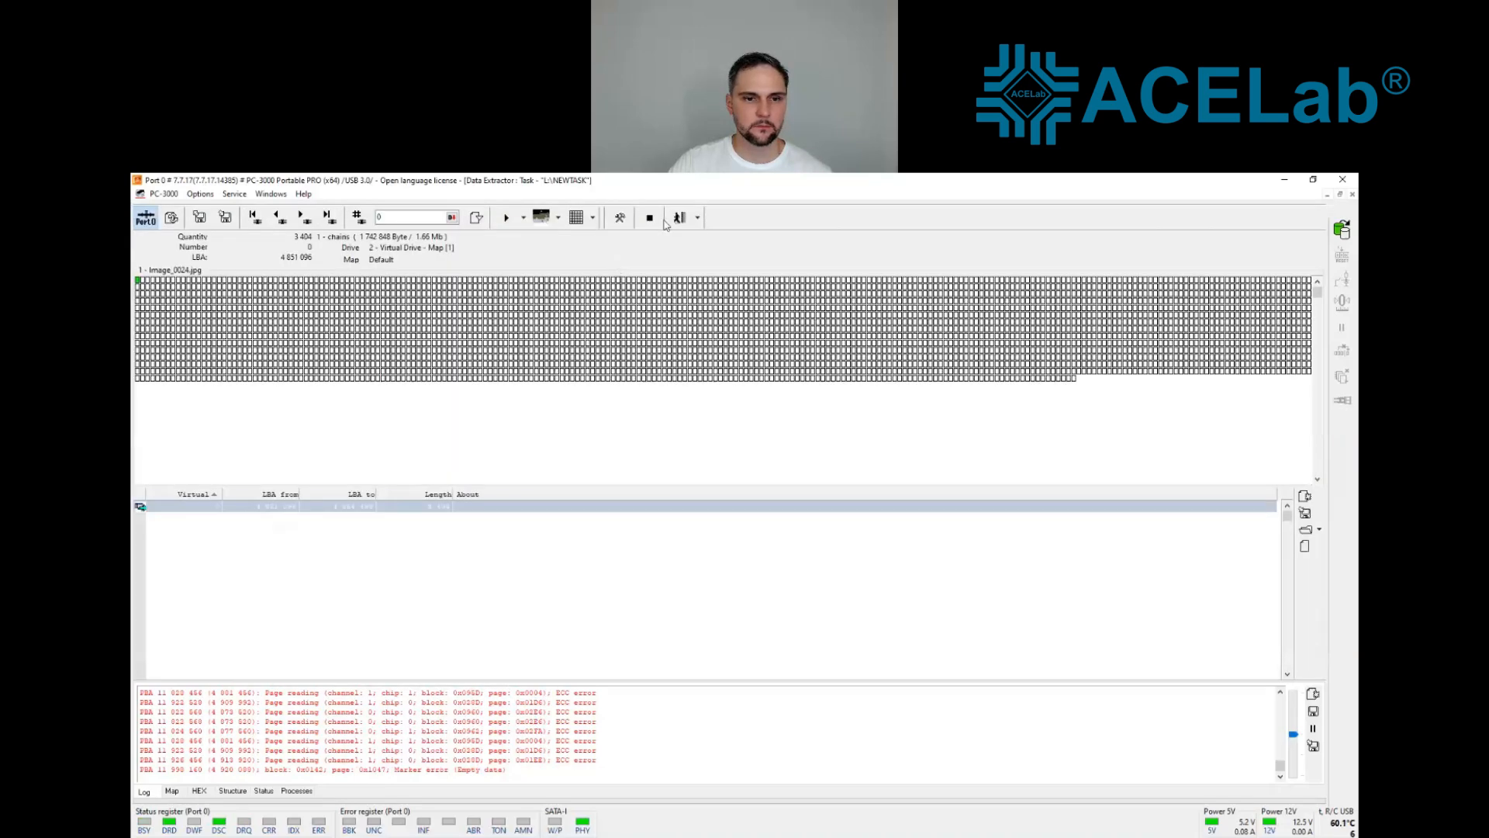
click(686, 220)
right_click(278, 465)
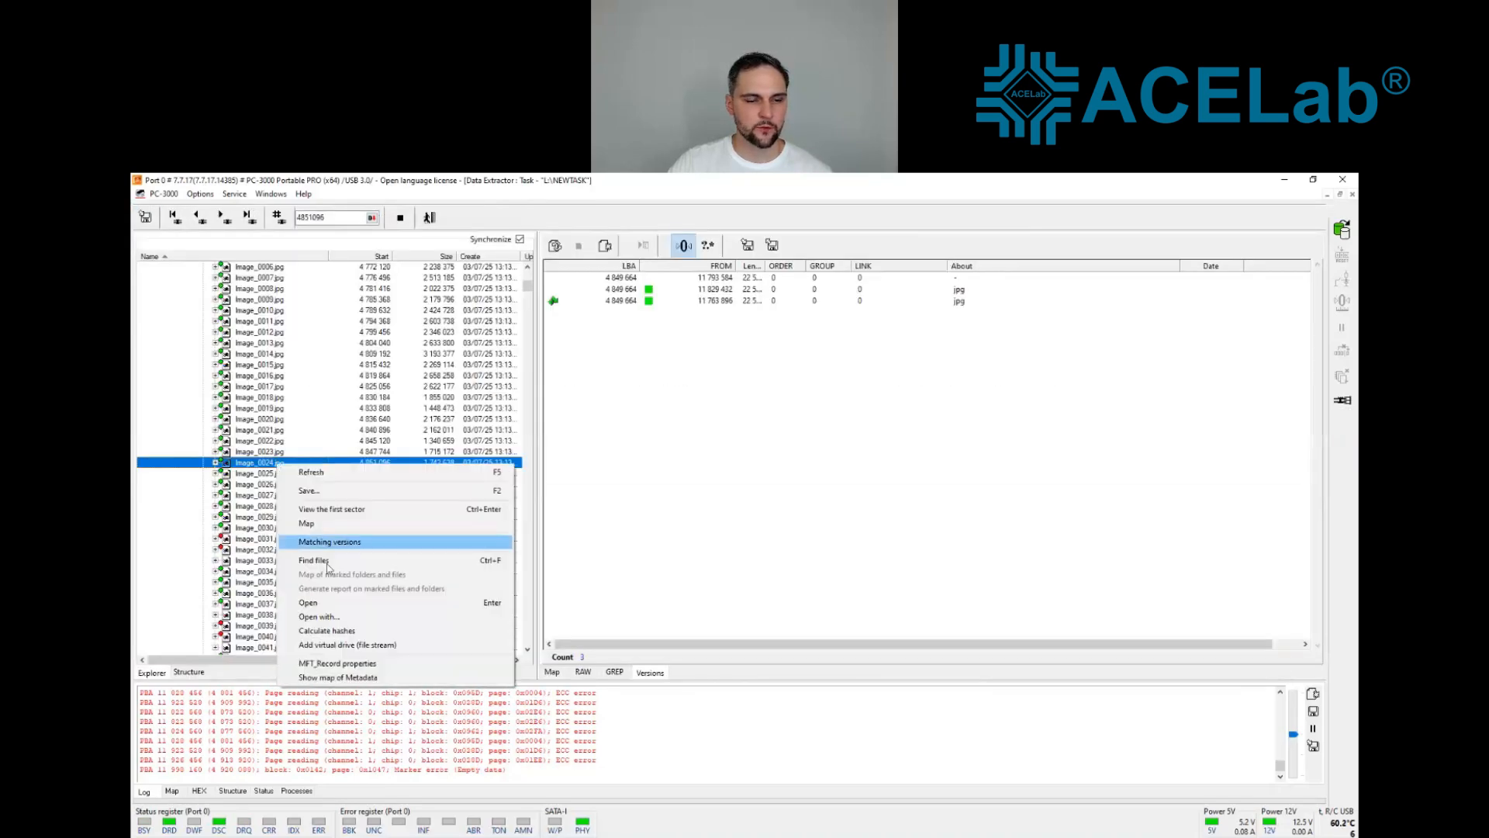
click(330, 603)
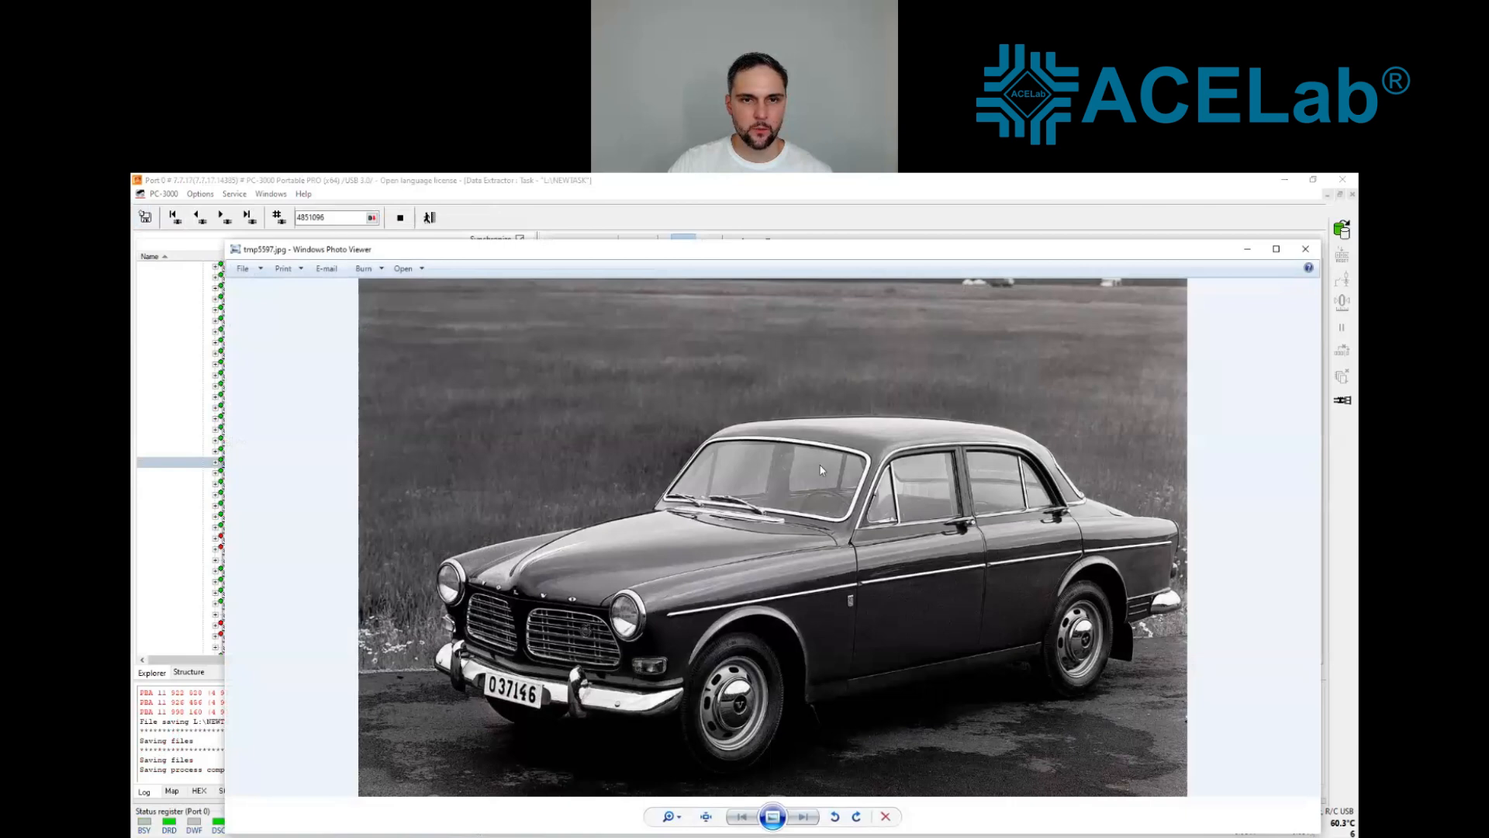
drag(678, 255, 537, 241)
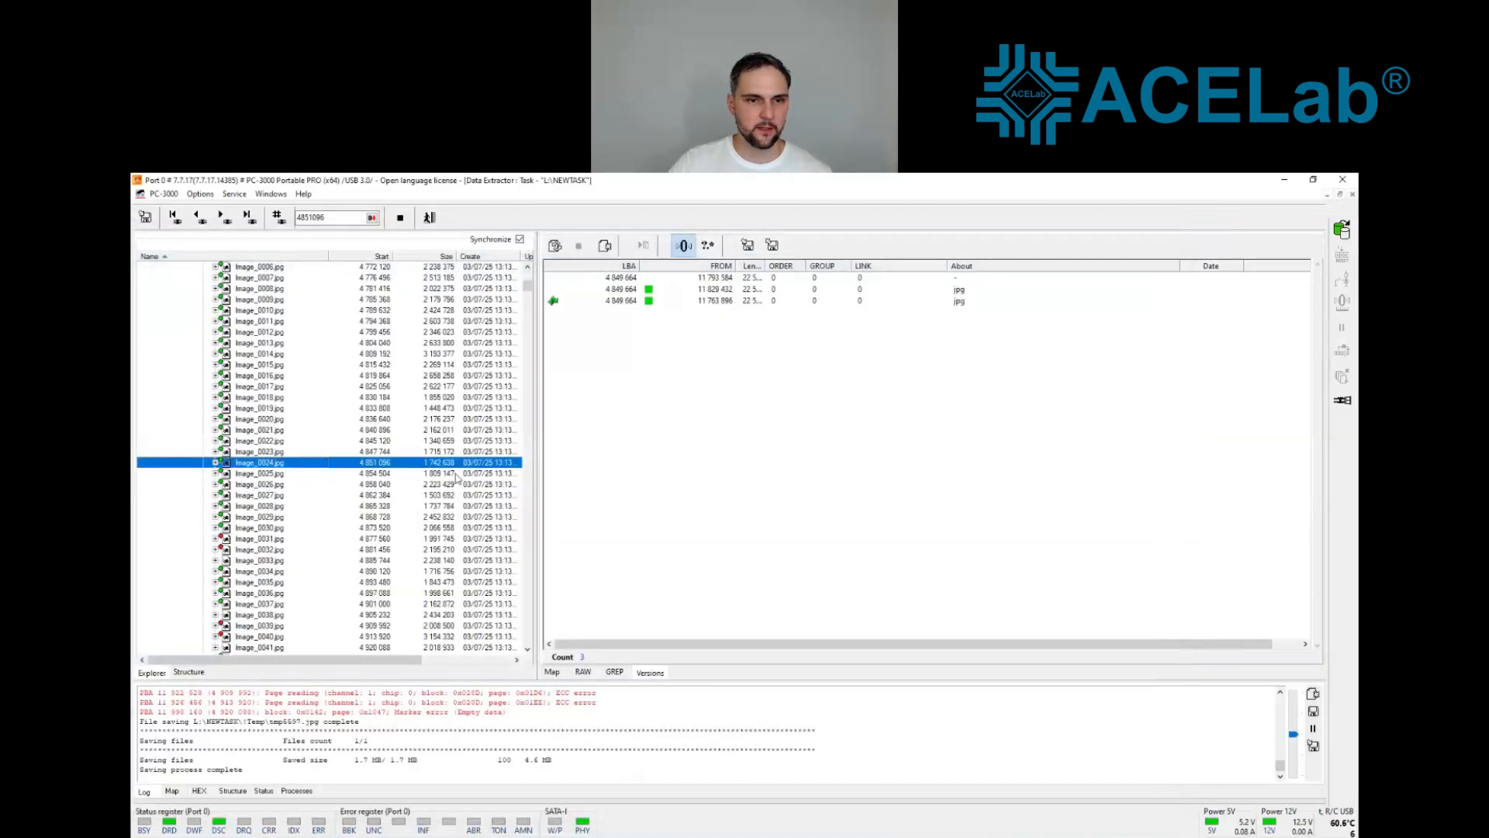
Step: Open Image_0047.jpg in the photo viewer to check the picture's integrity, and close it
scroll(283, 470, down, 5)
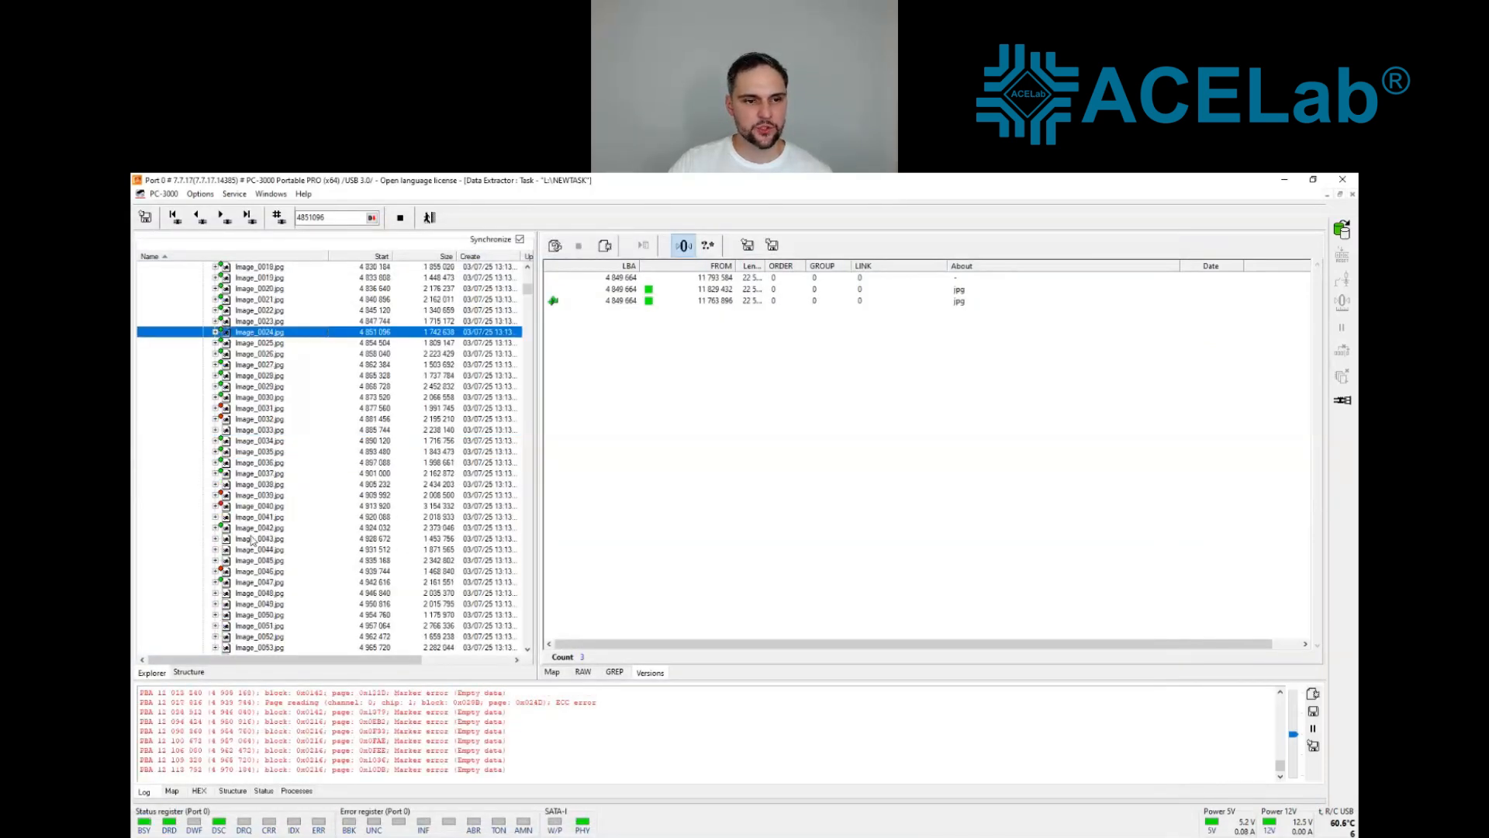
click(252, 553)
right_click(249, 552)
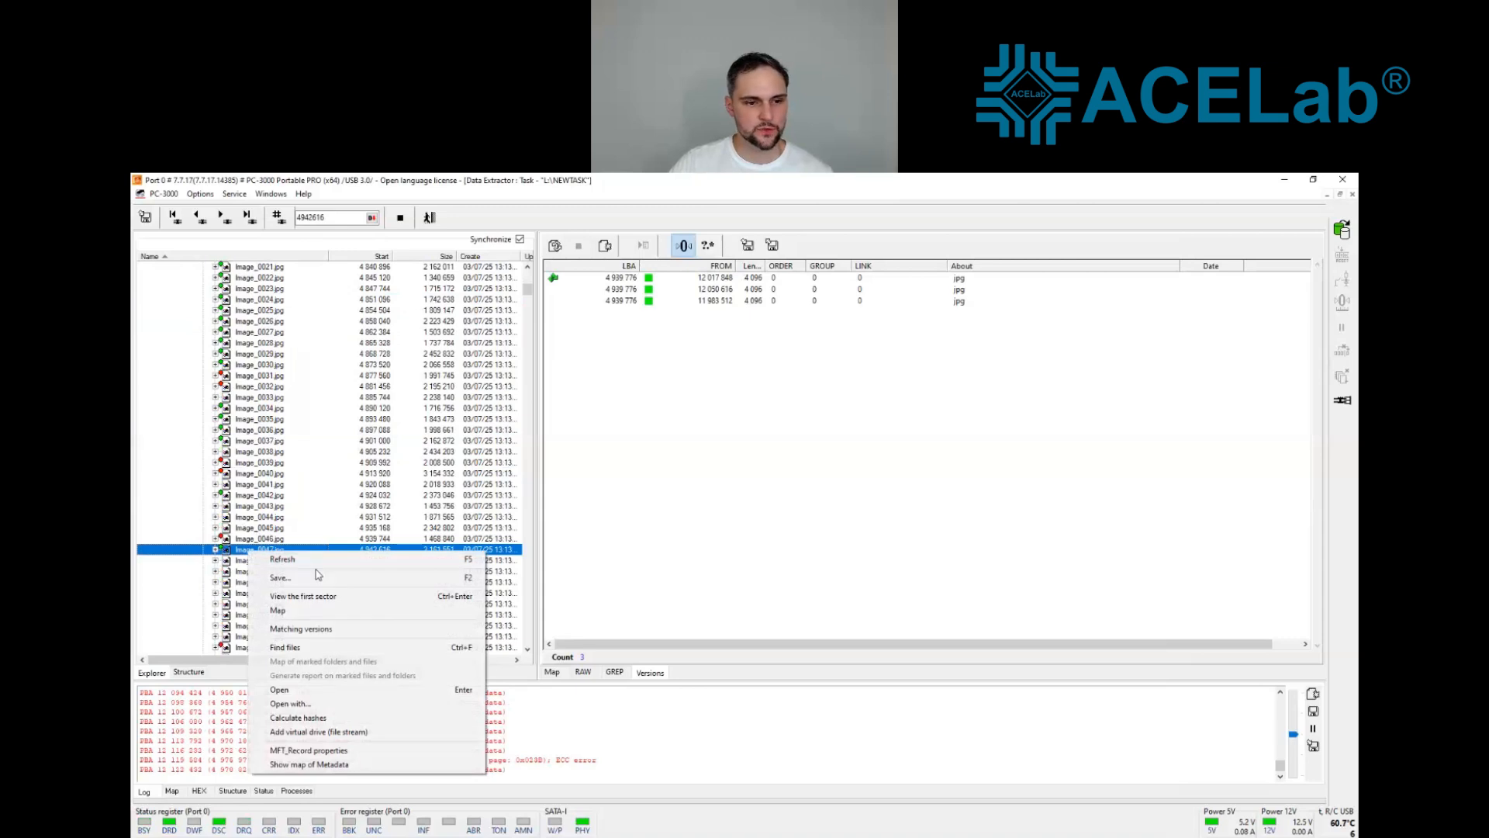
key(Return)
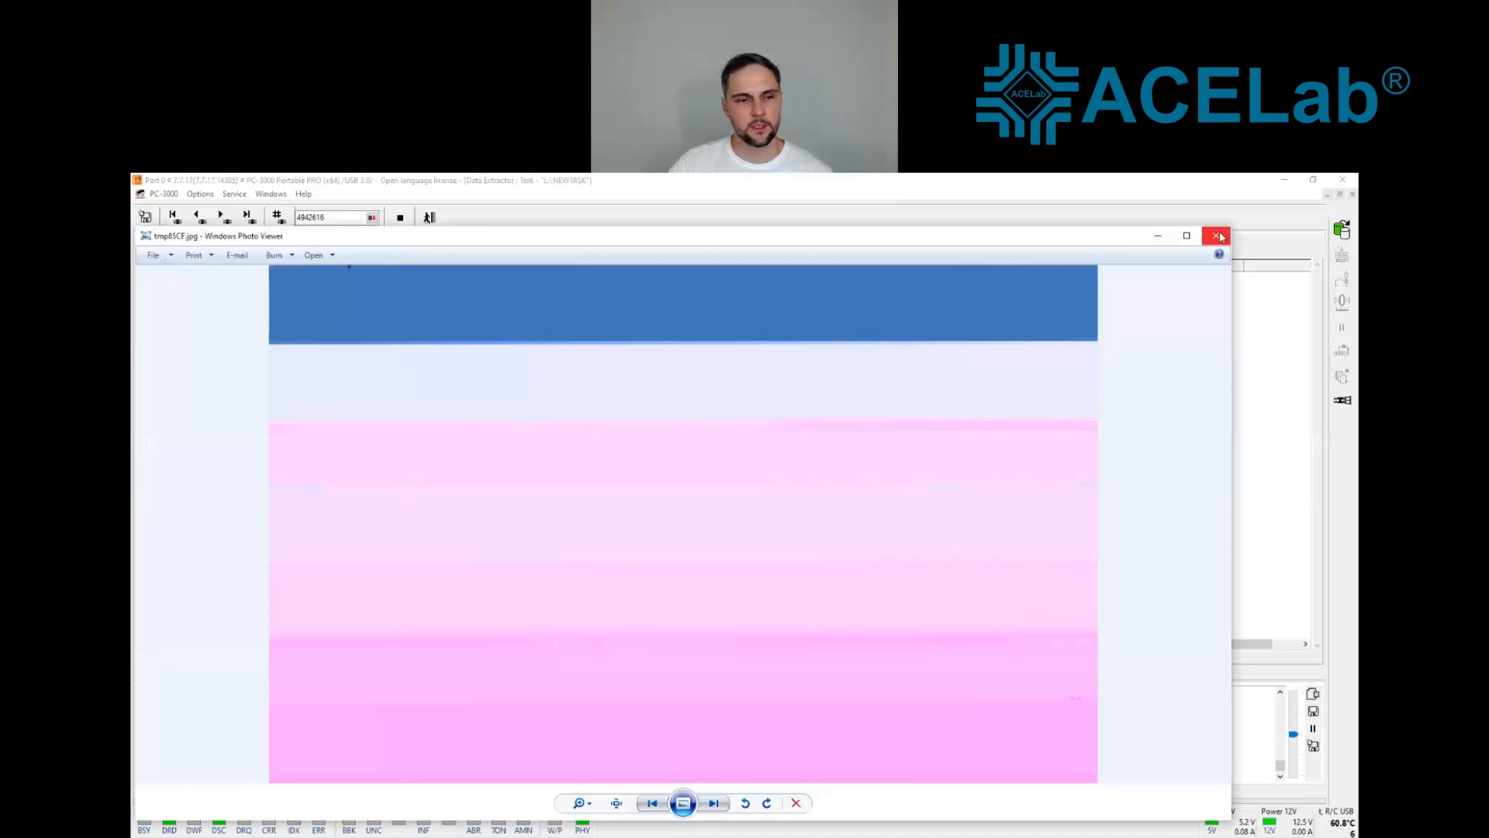
click(1216, 235)
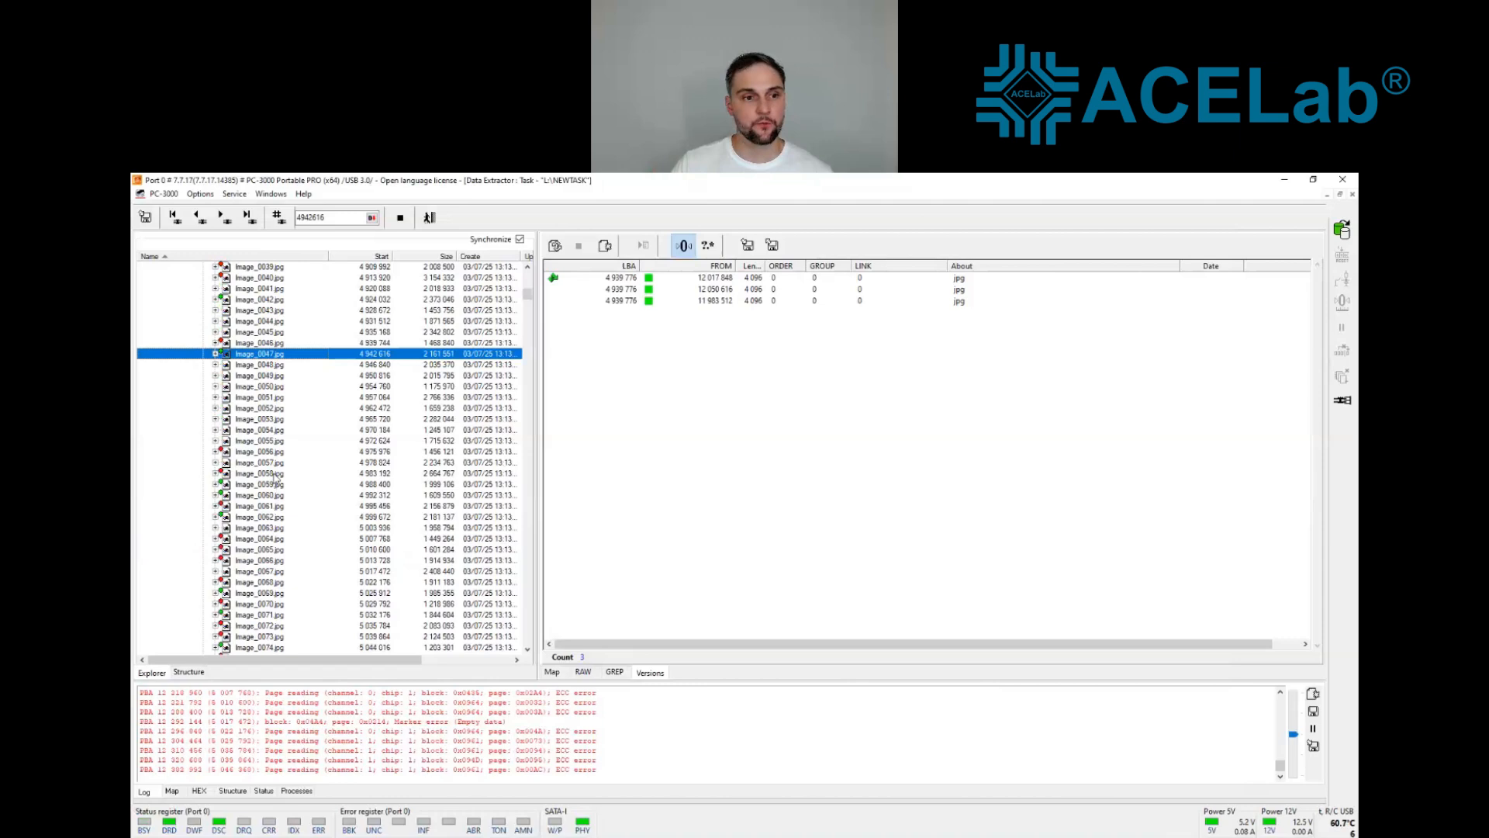
Step: Use the jpg version from 12 157 112 for Image_0059.jpg
click(257, 485)
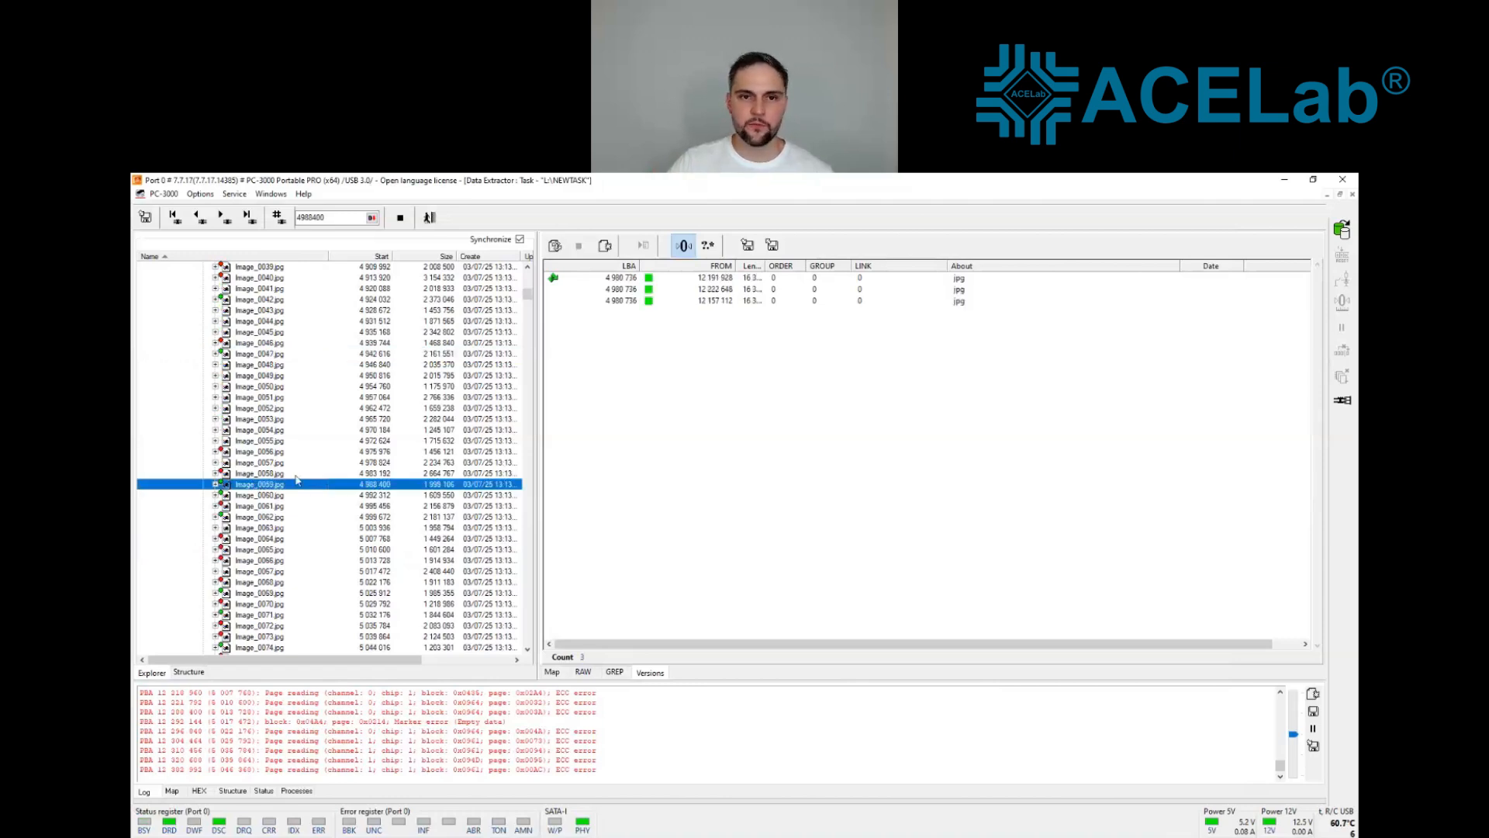
click(640, 302)
right_click(640, 302)
click(668, 401)
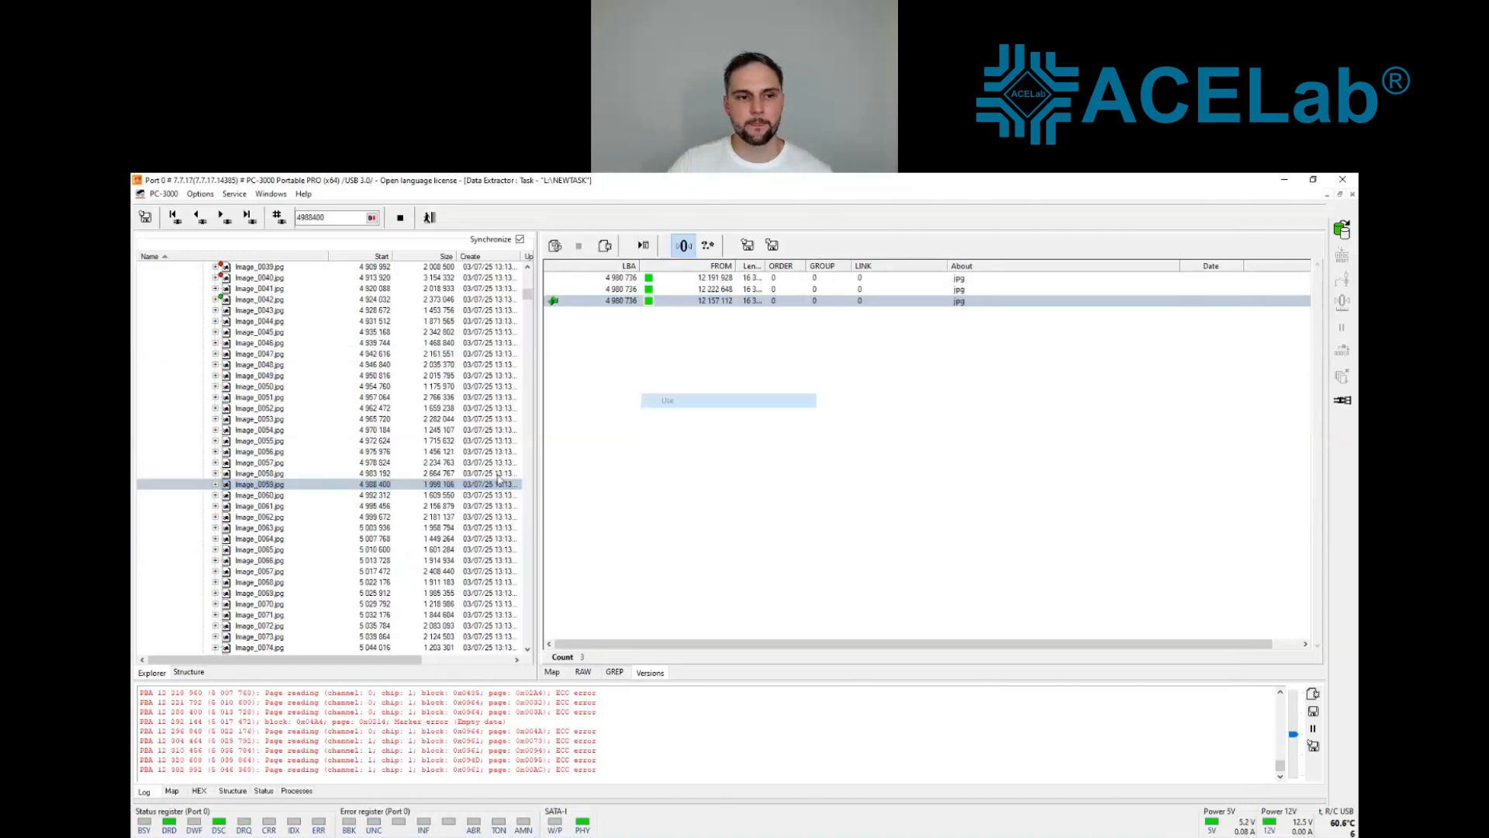
Step: Open Image_0059.jpg in the photo viewer to check the recovered picture, and close it
right_click(273, 486)
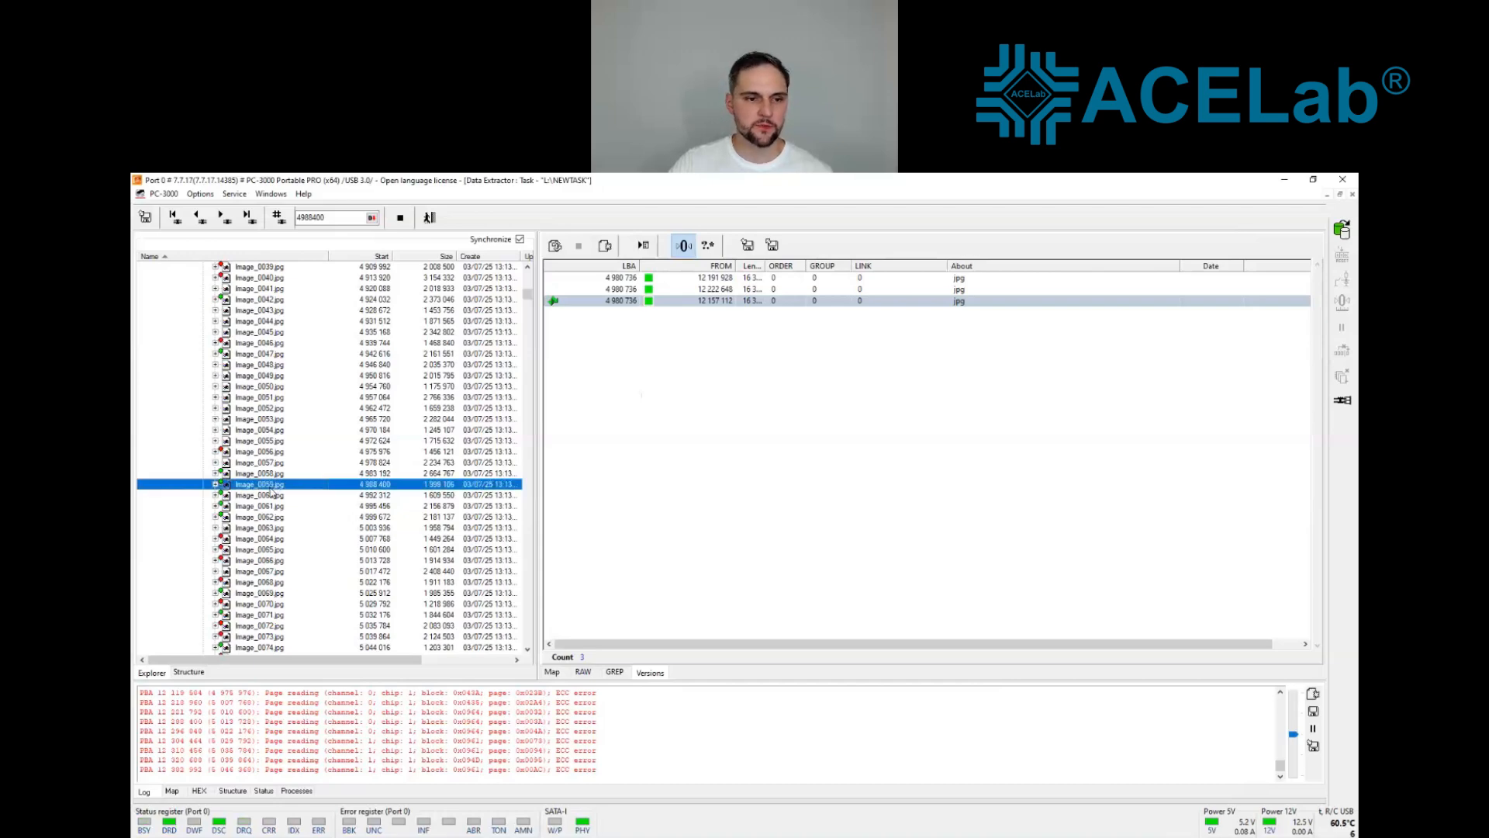
click(347, 549)
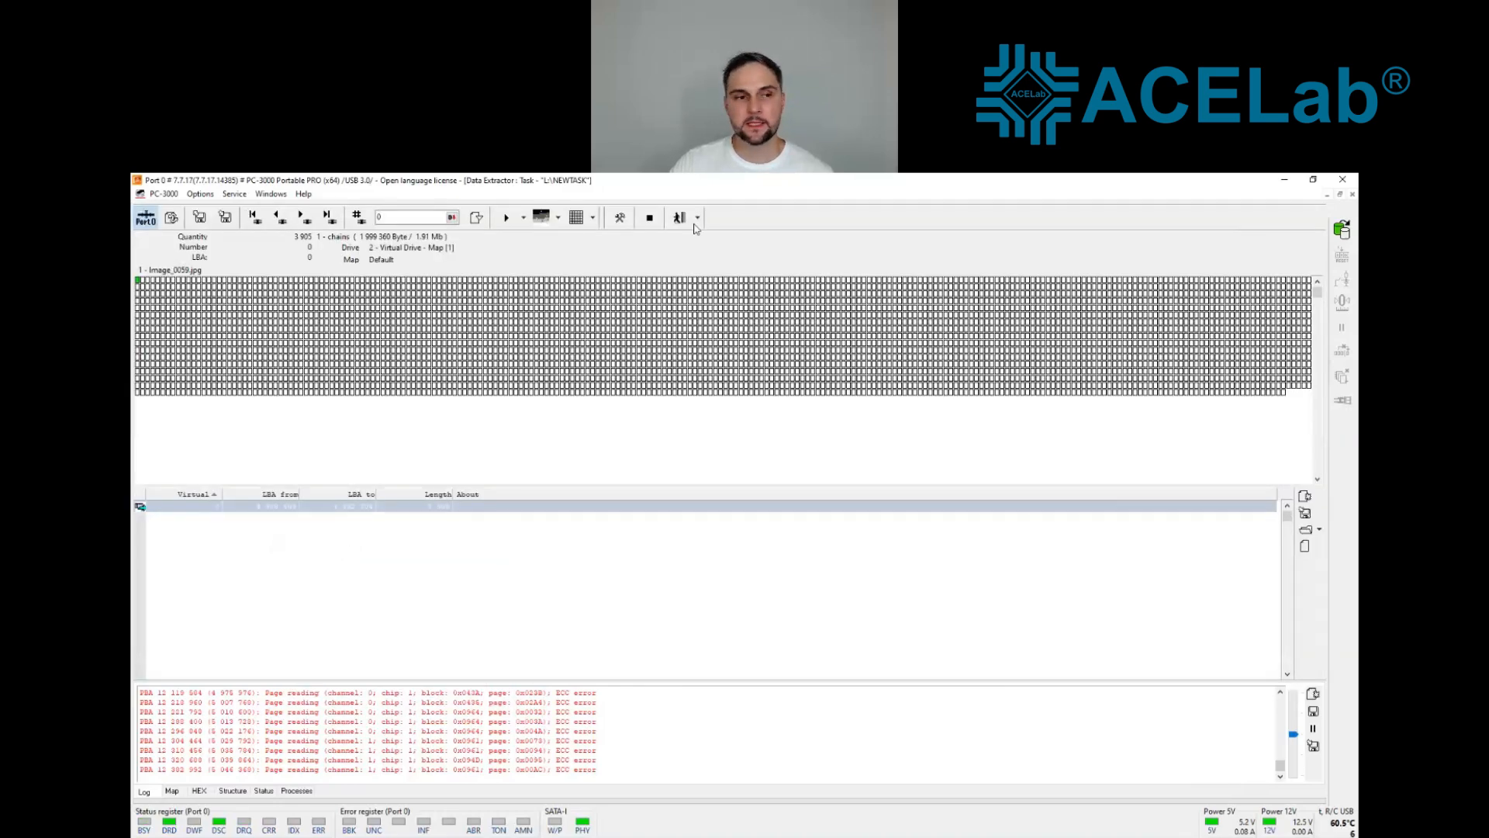
click(678, 222)
right_click(262, 485)
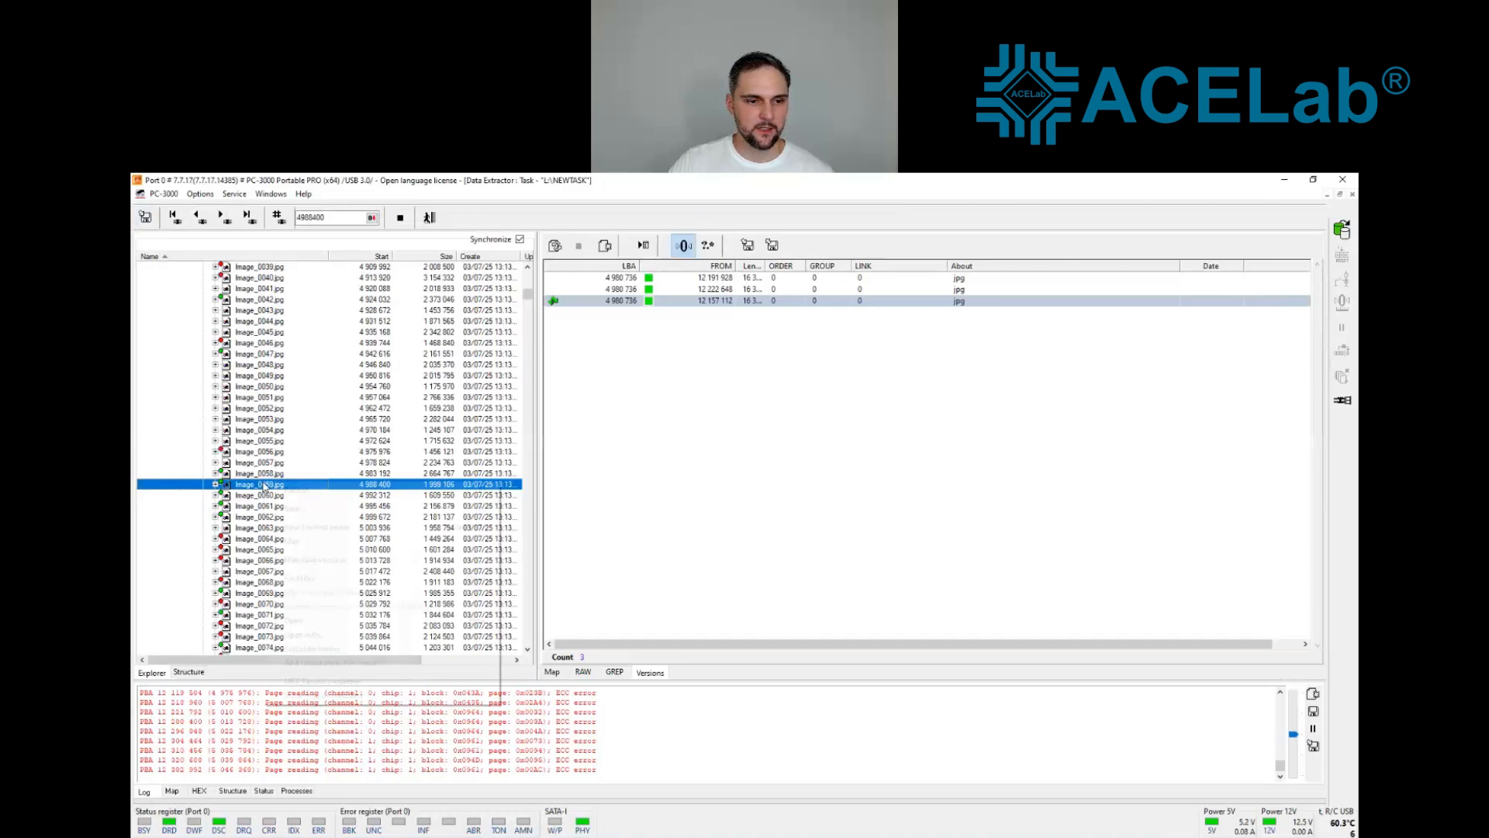
click(327, 619)
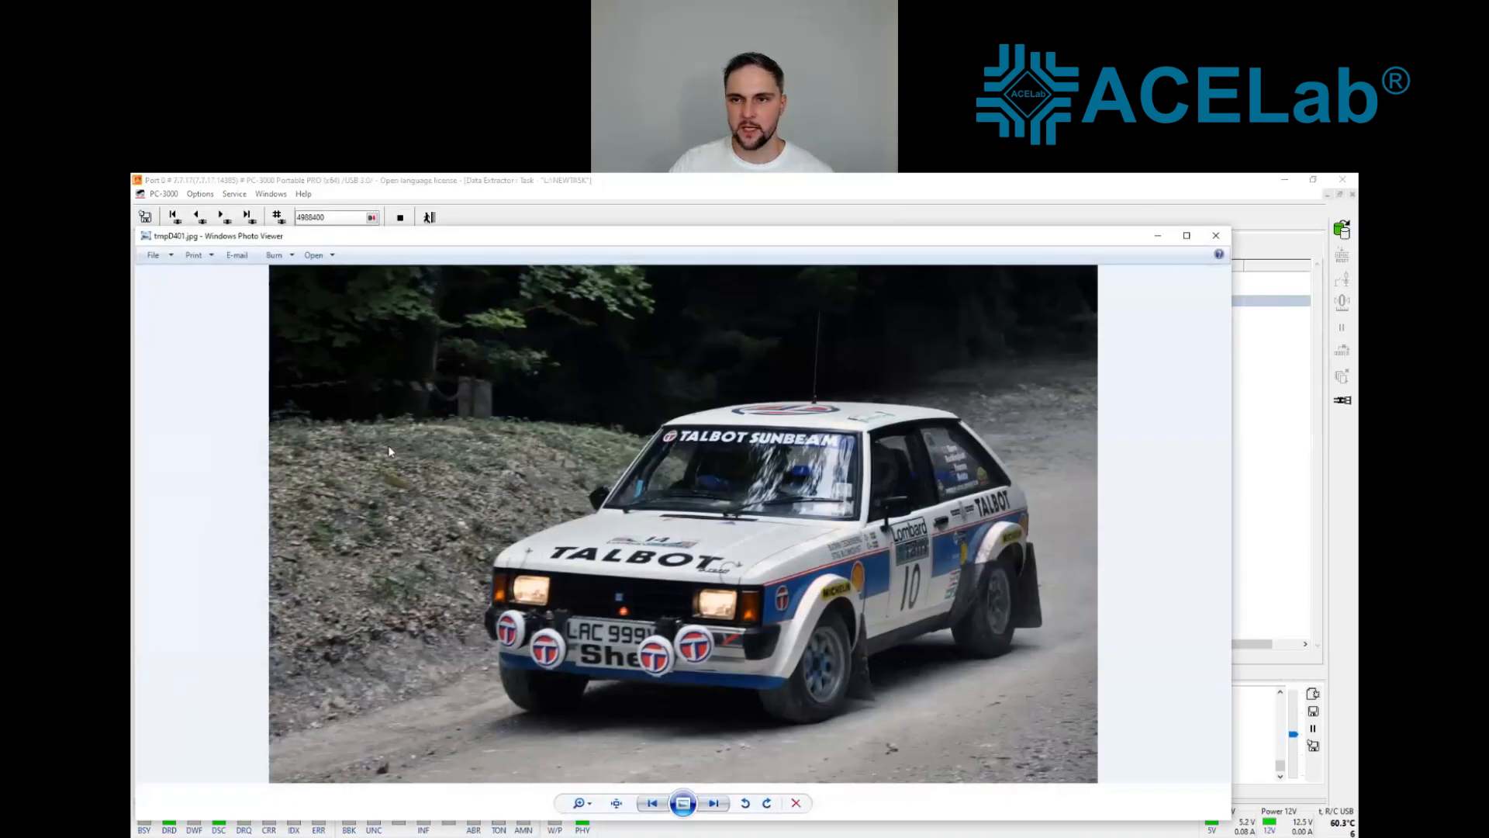
click(1216, 235)
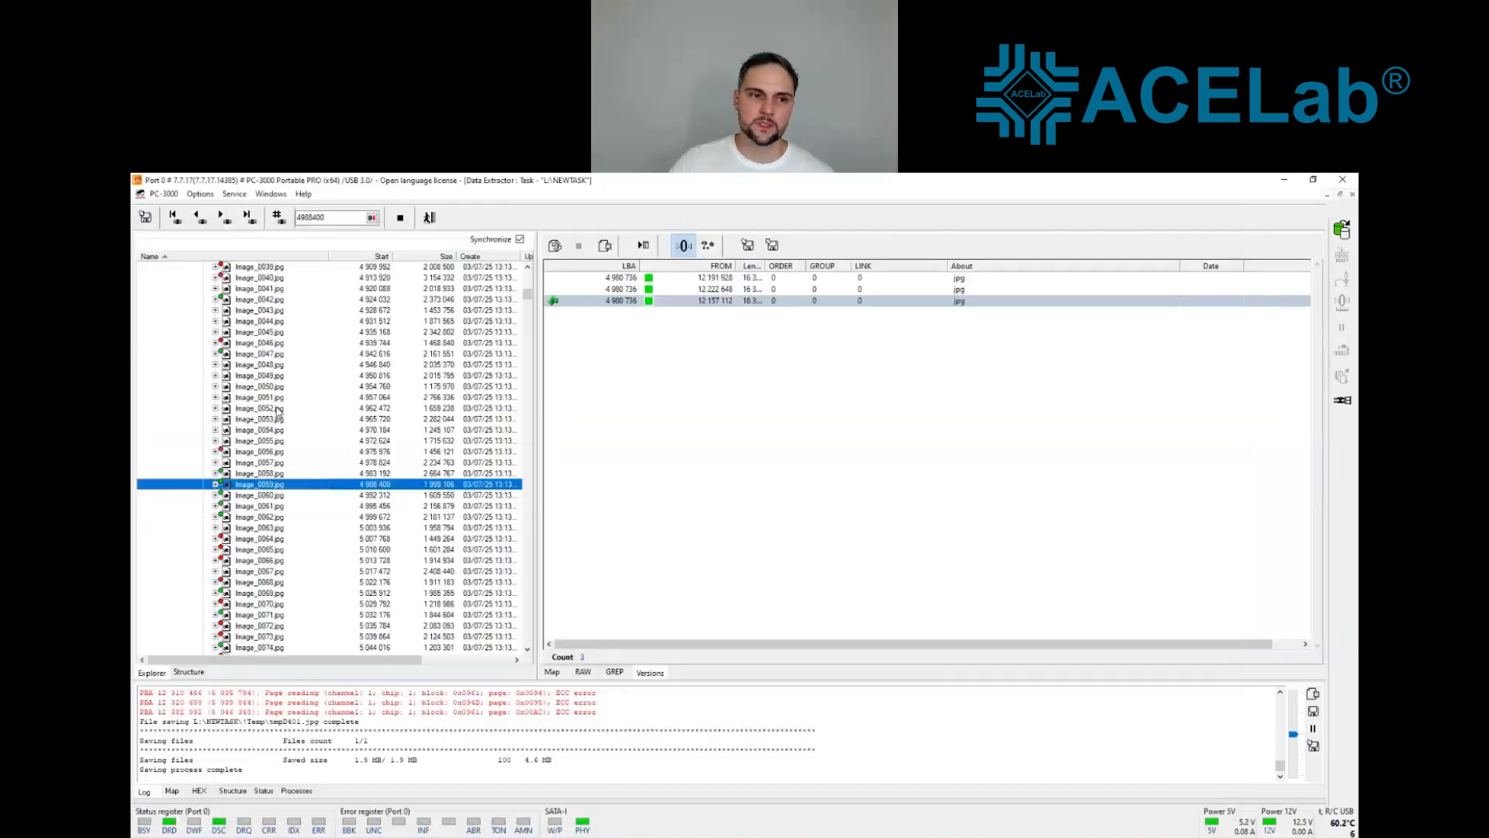
Step: Use the jpg version from 12 148 920 for Image_0057.jpg and open the picture to check it
click(255, 473)
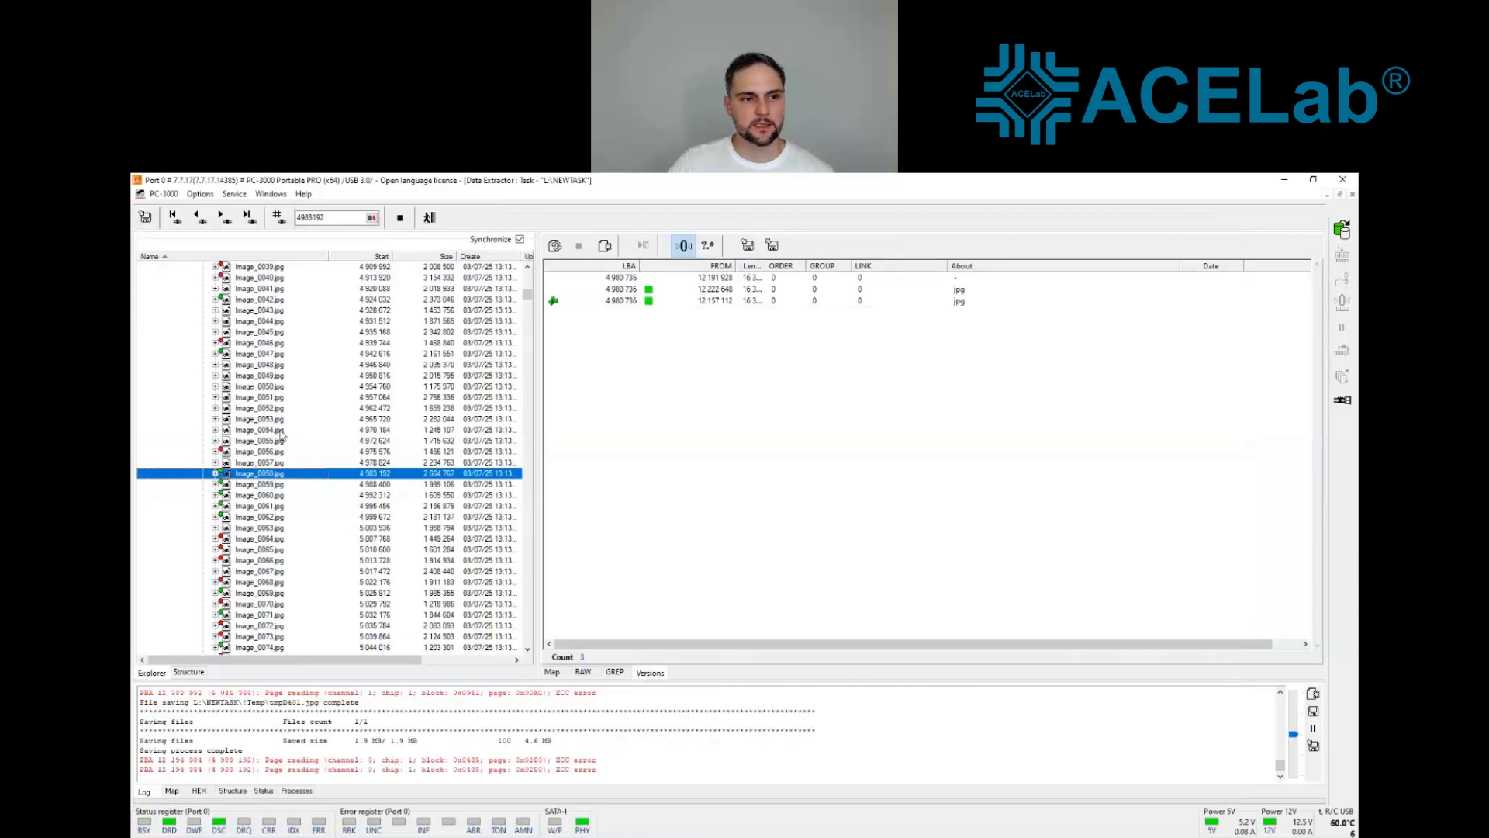
click(259, 463)
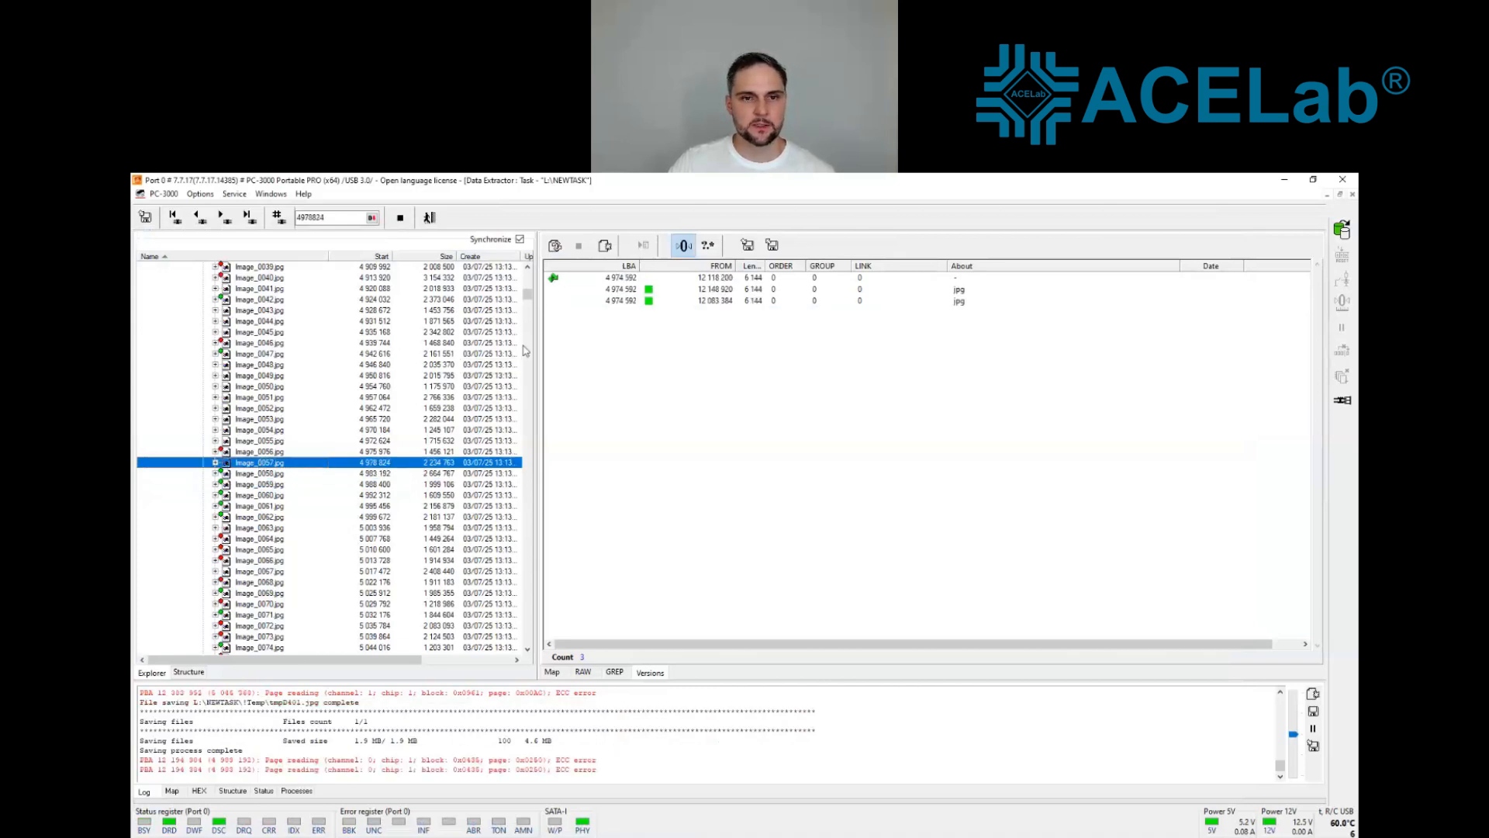
click(649, 289)
right_click(650, 289)
click(675, 392)
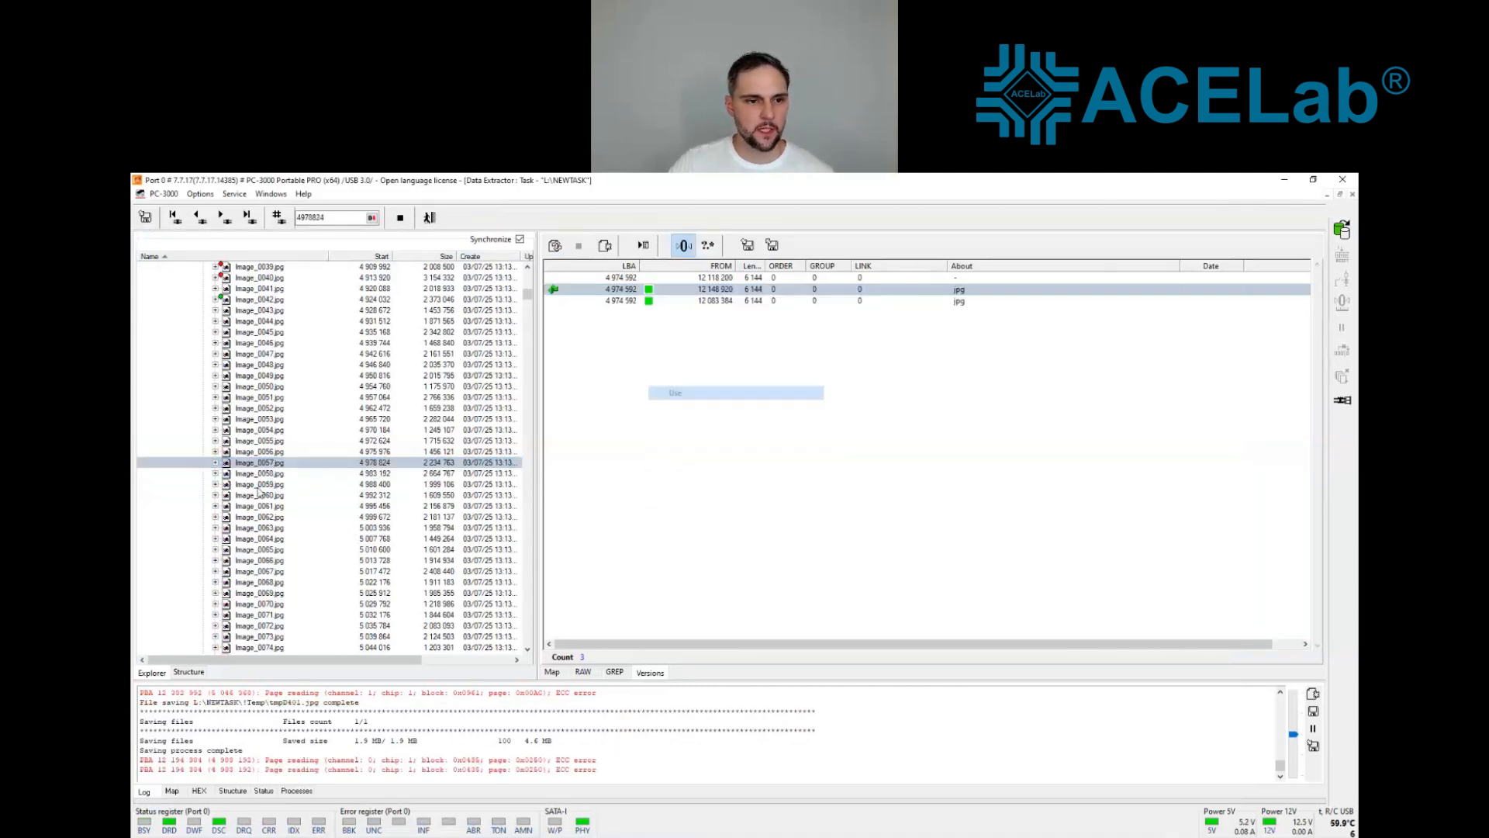
right_click(266, 465)
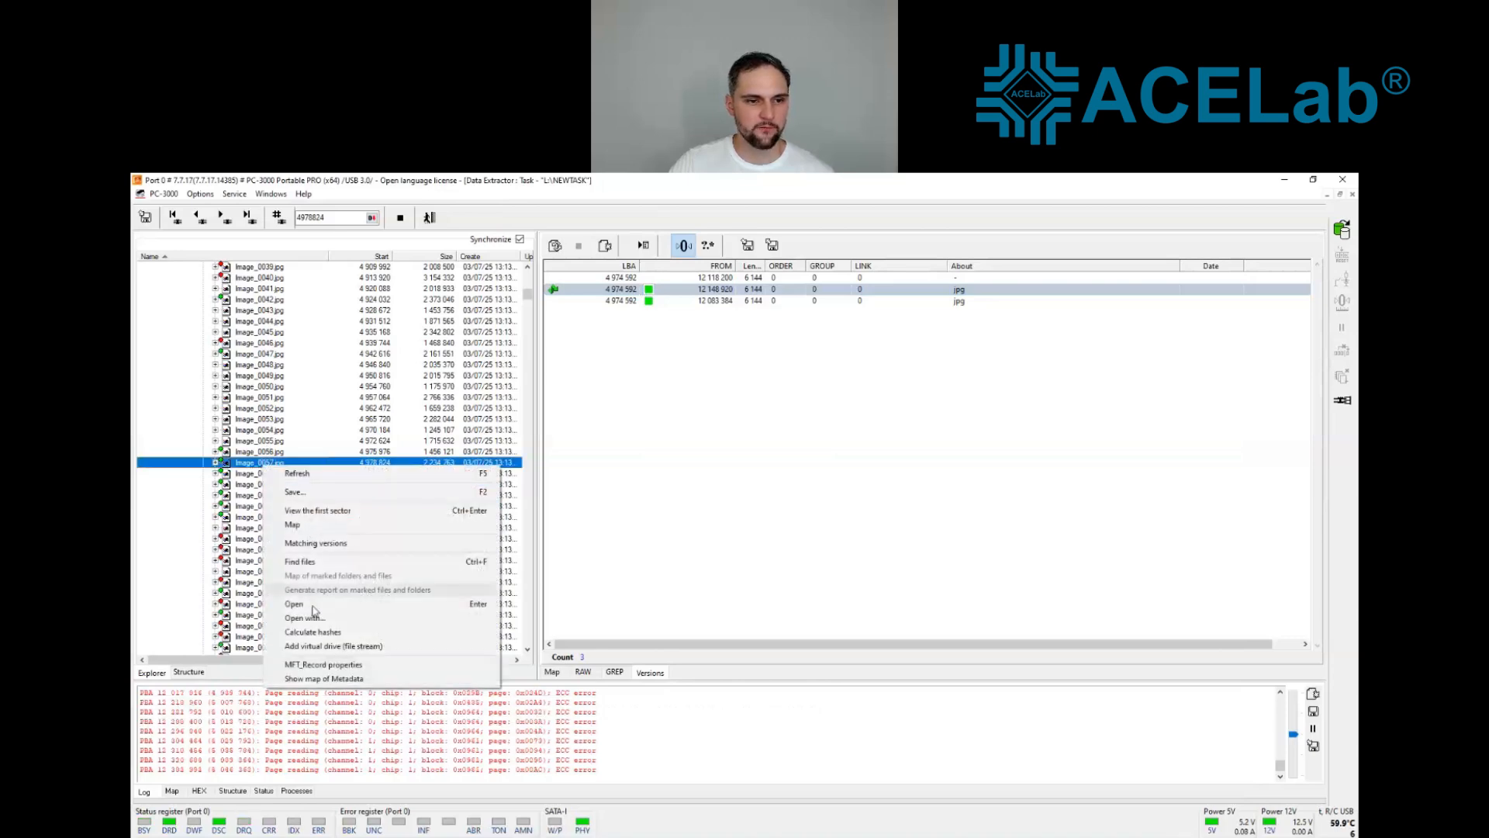
click(393, 494)
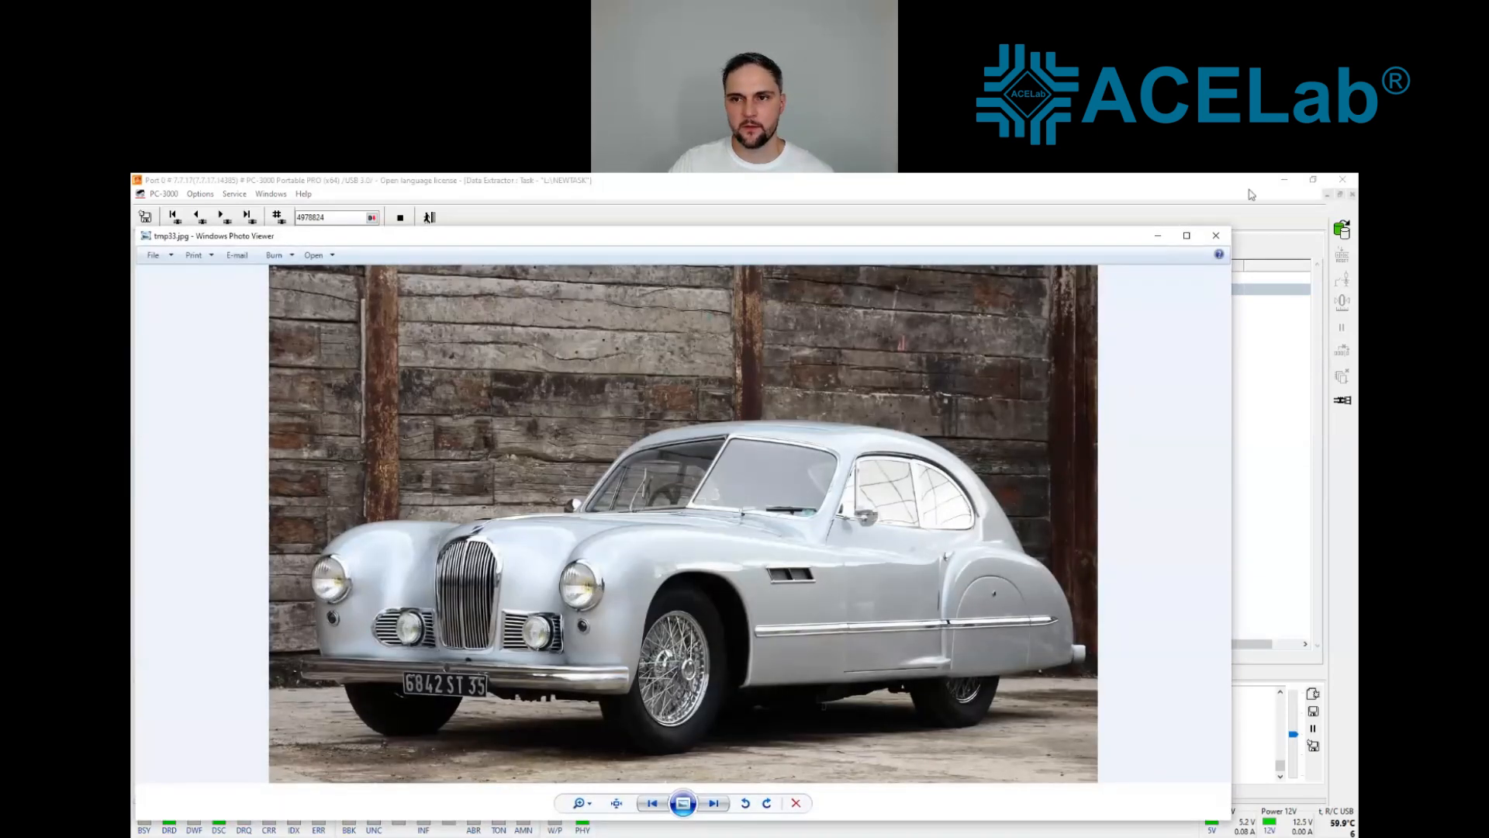
click(1226, 242)
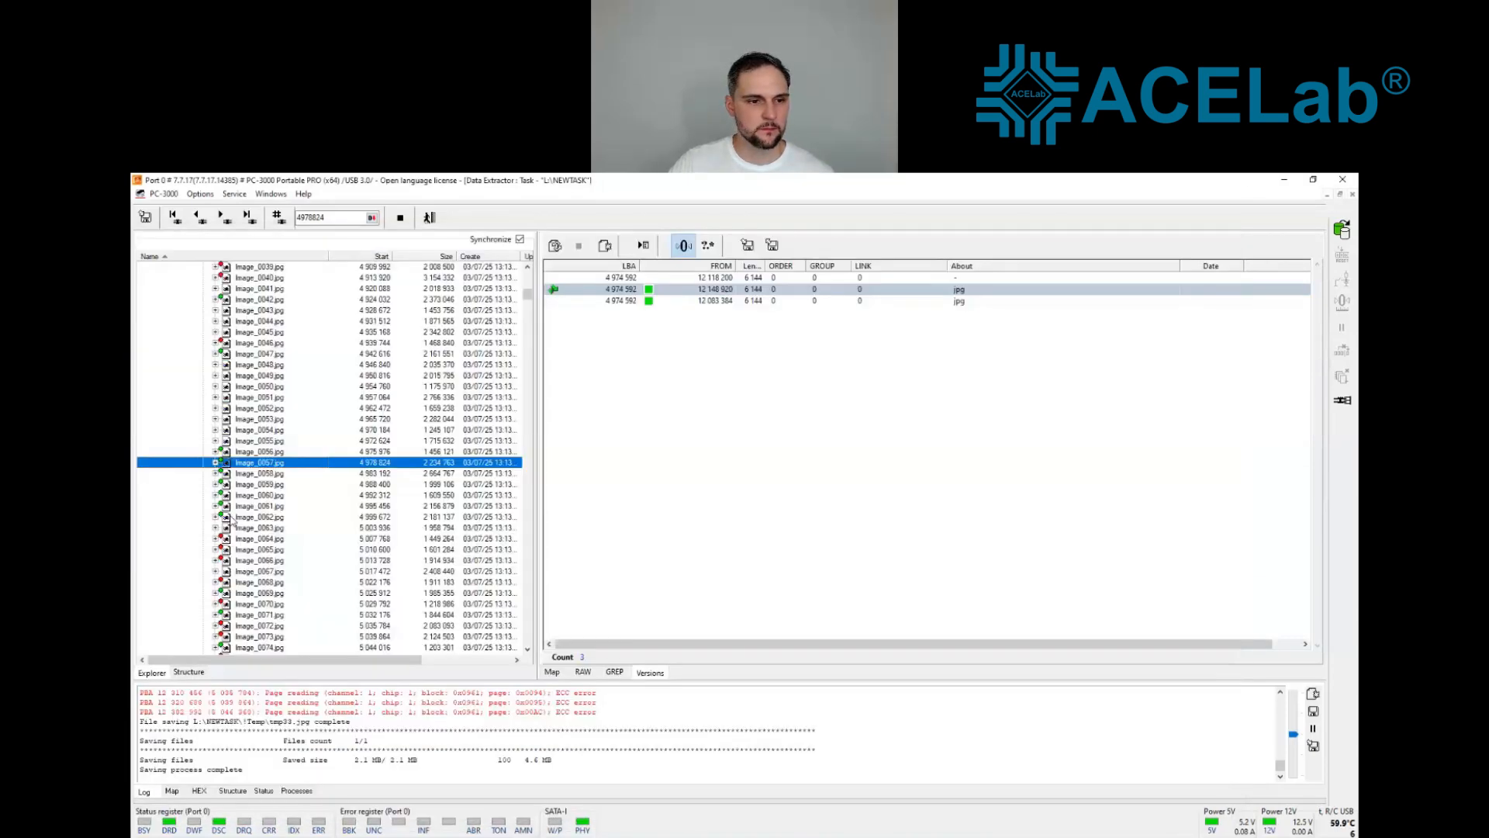
Step: Open Image_0069.jpg to check the picture, close it, and use its jpg version from 12 255 416
click(253, 594)
right_click(254, 594)
click(294, 743)
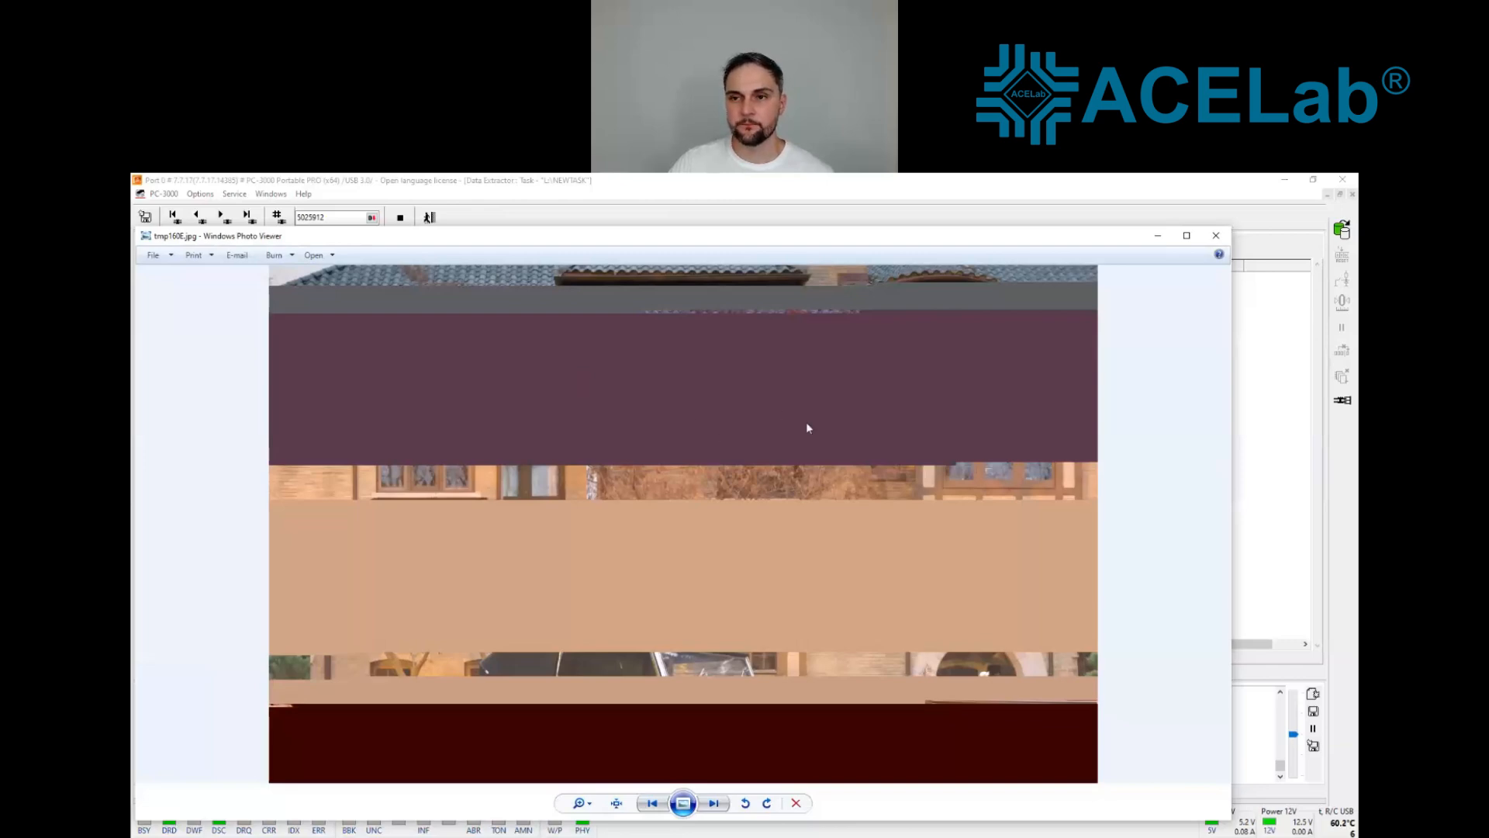
click(1215, 237)
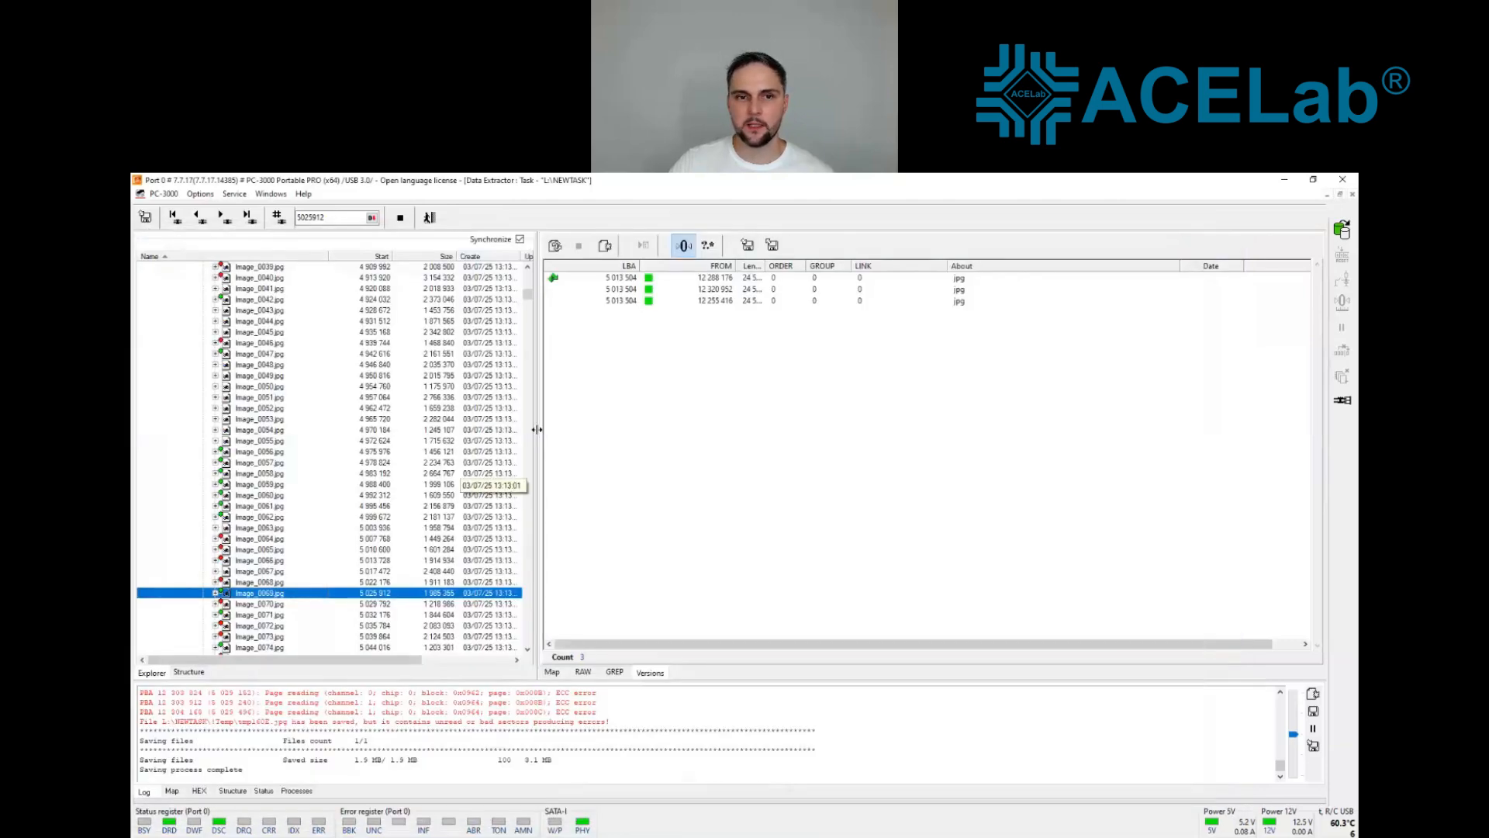
right_click(648, 304)
click(737, 403)
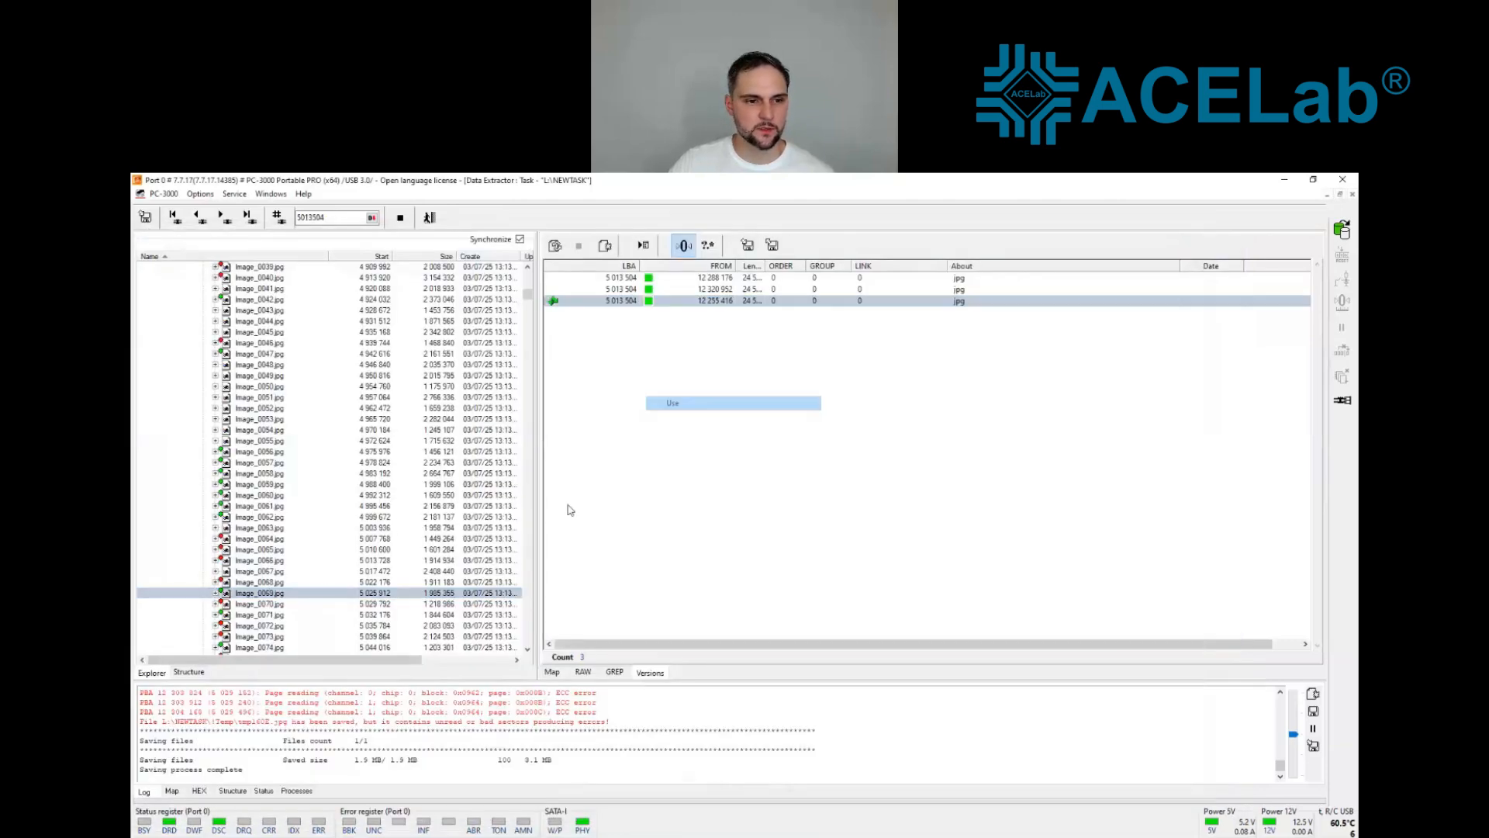
Step: Reopen Image_0069.jpg to check the picture with its newly selected version, and close the viewer
click(260, 594)
right_click(258, 593)
click(306, 737)
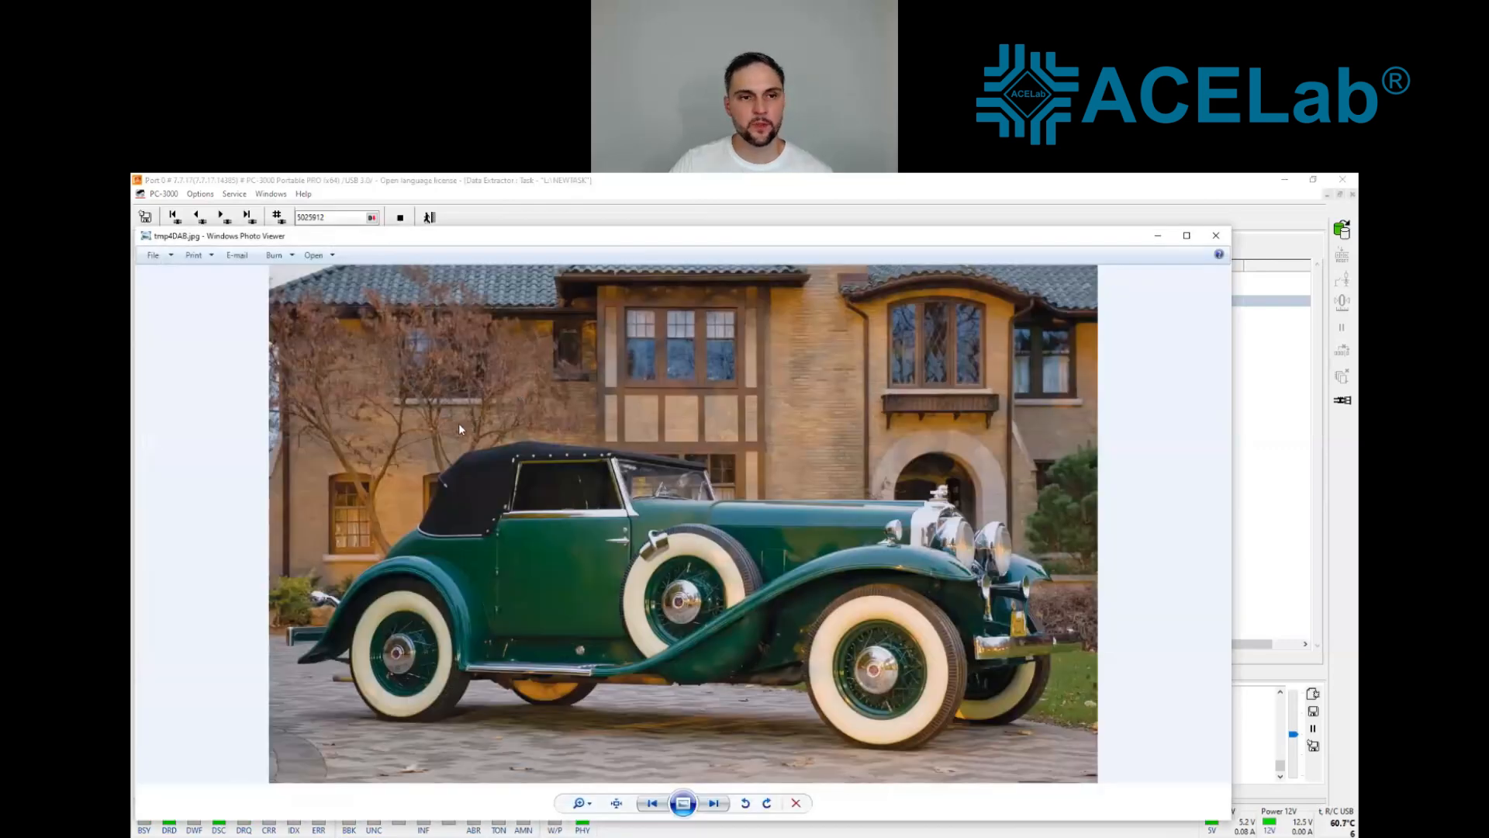
click(1216, 236)
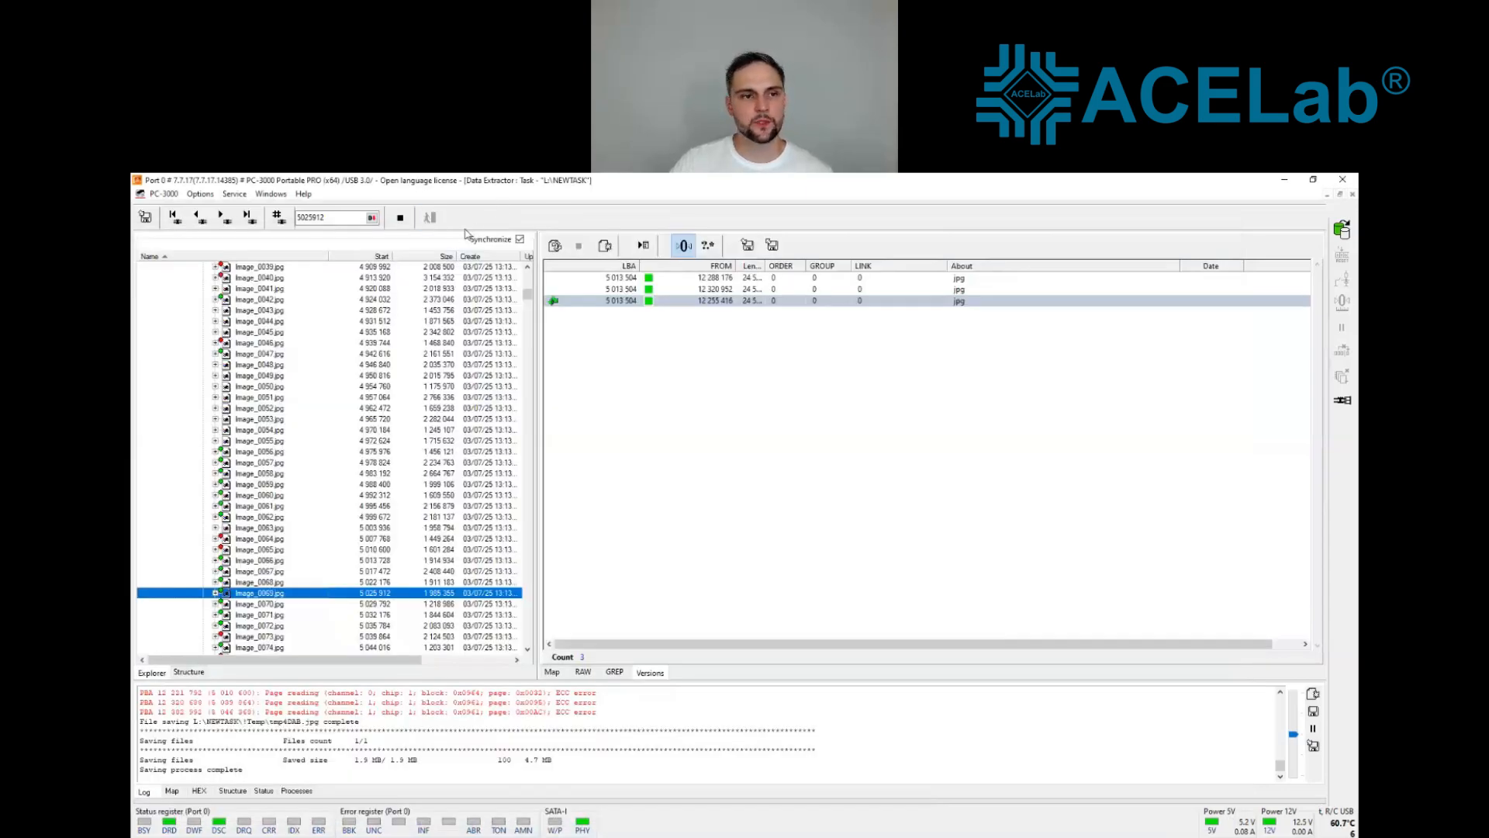
Step: Return to the task's folder tree and refresh the virtual drive
key(Escape)
right_click(223, 299)
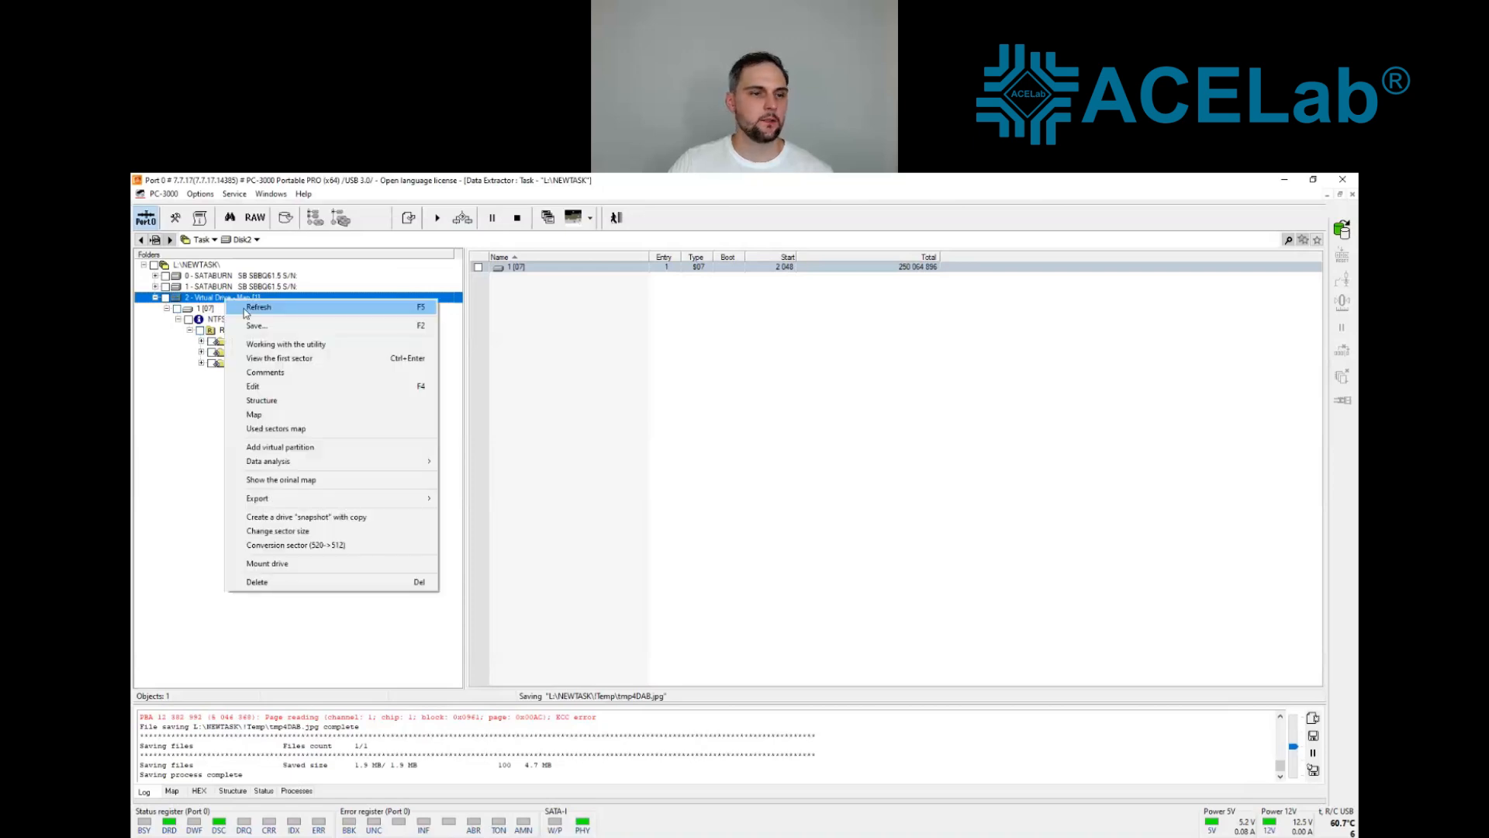
click(248, 308)
Step: Expand the Root of the Base MFT Scan on the virtual drive and list the files in its Wallpapers folder
click(179, 331)
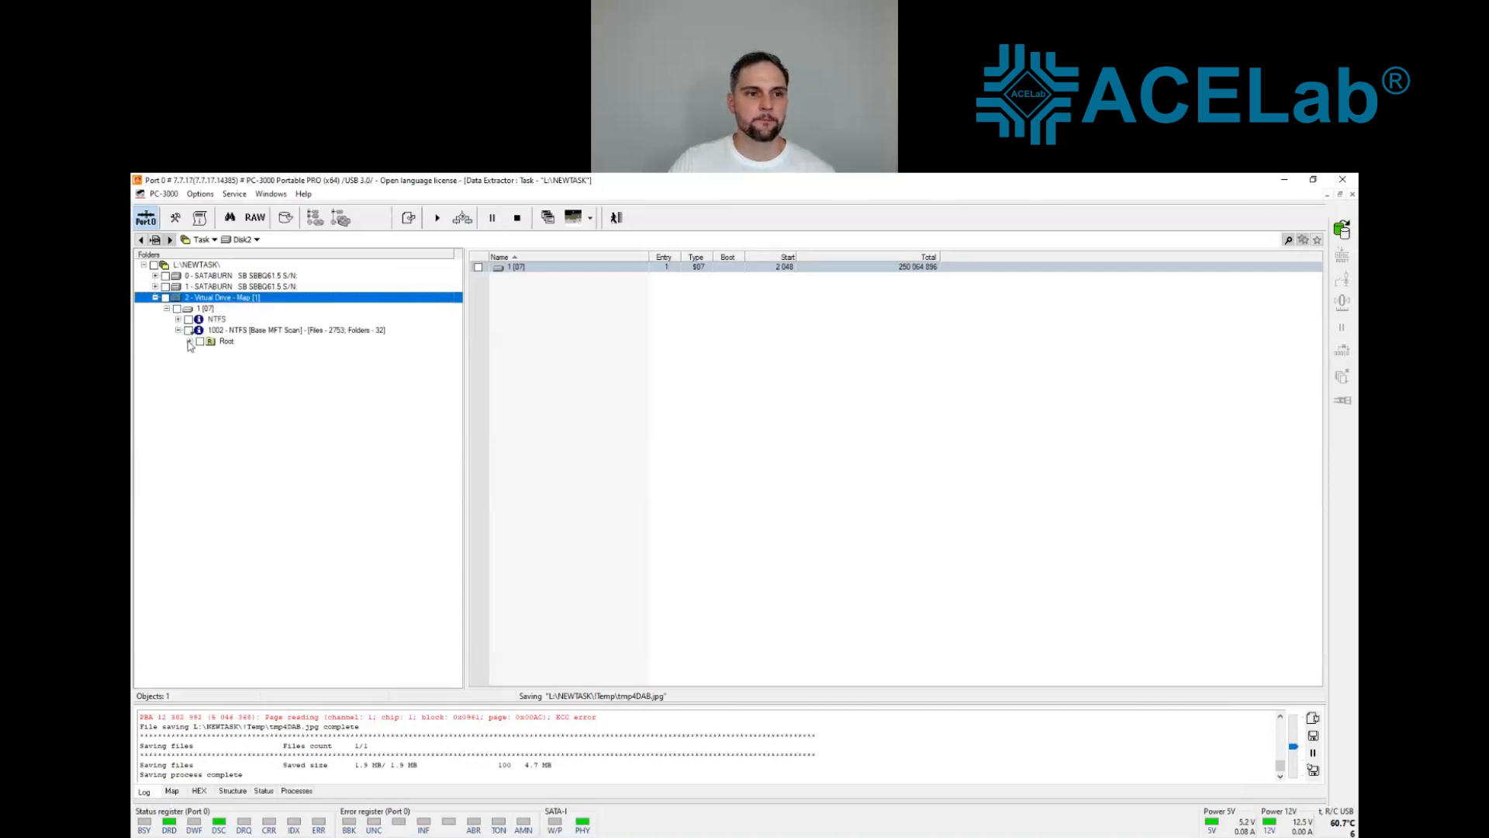
click(190, 342)
click(227, 342)
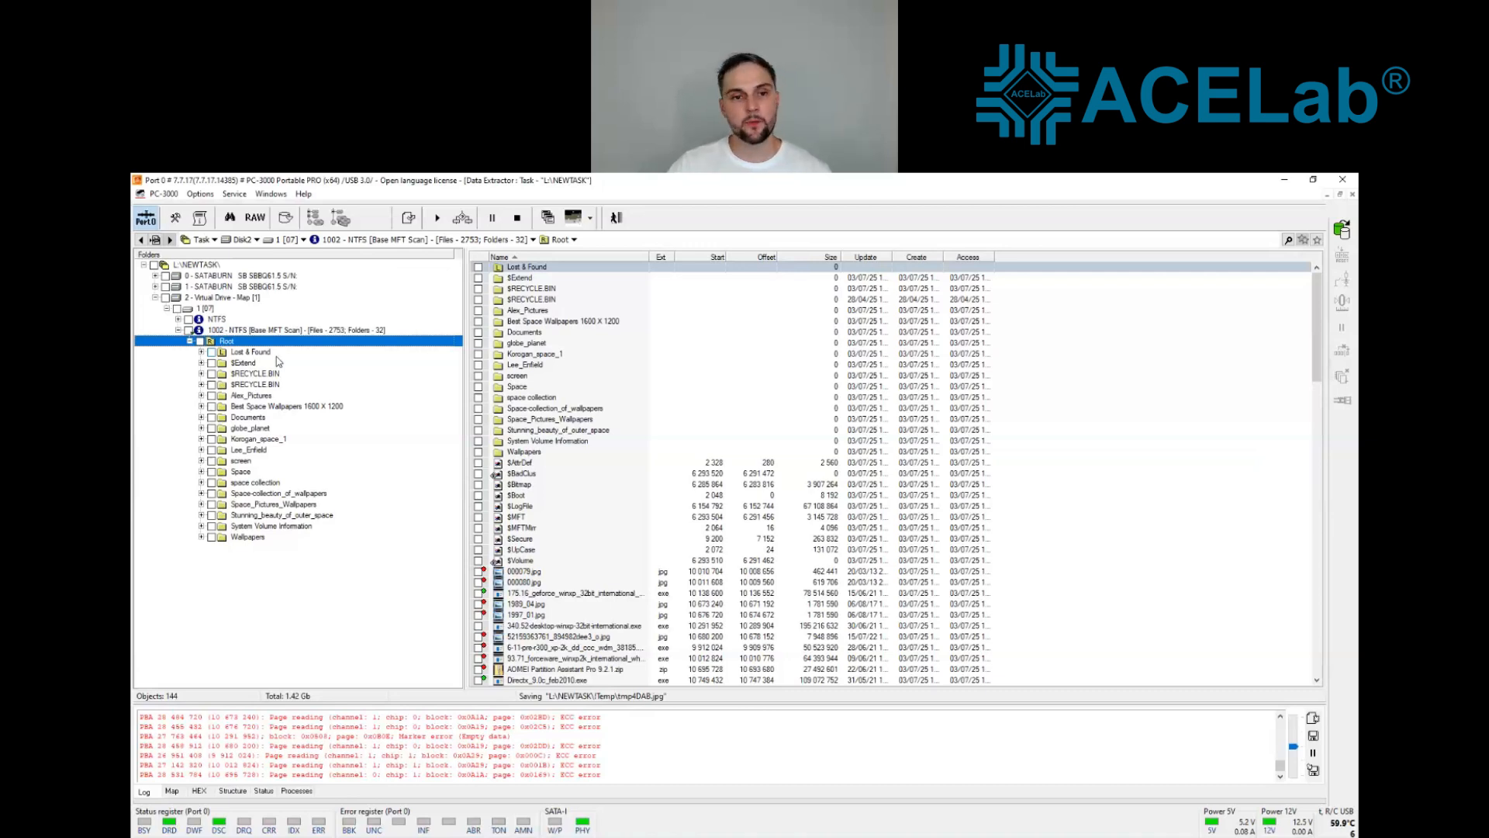
click(247, 537)
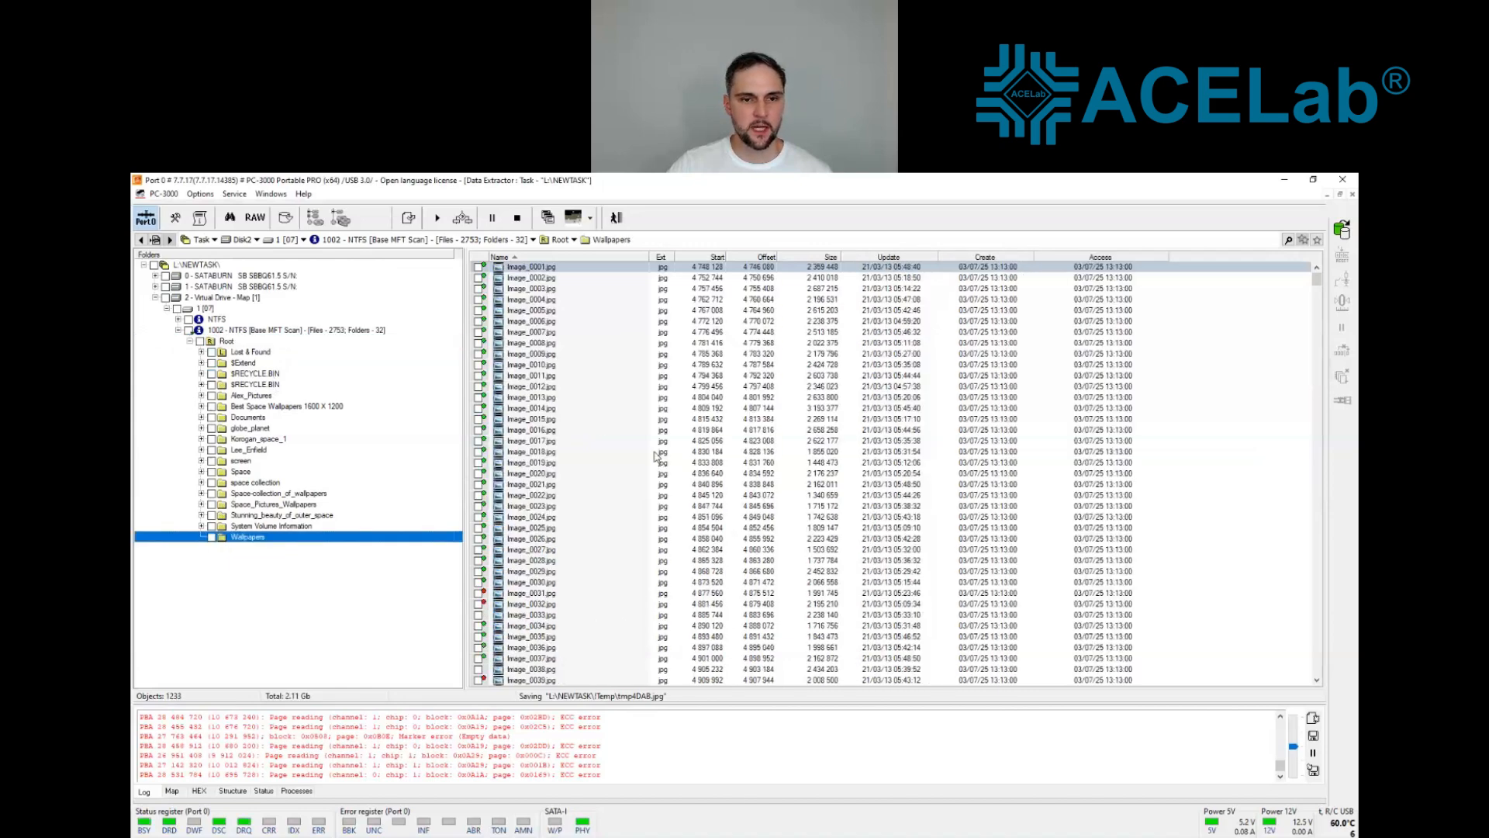
Step: Open Image_0018.jpg to check the picture, and shrink and move the viewer window so the file list stays in view
right_click(548, 450)
click(590, 602)
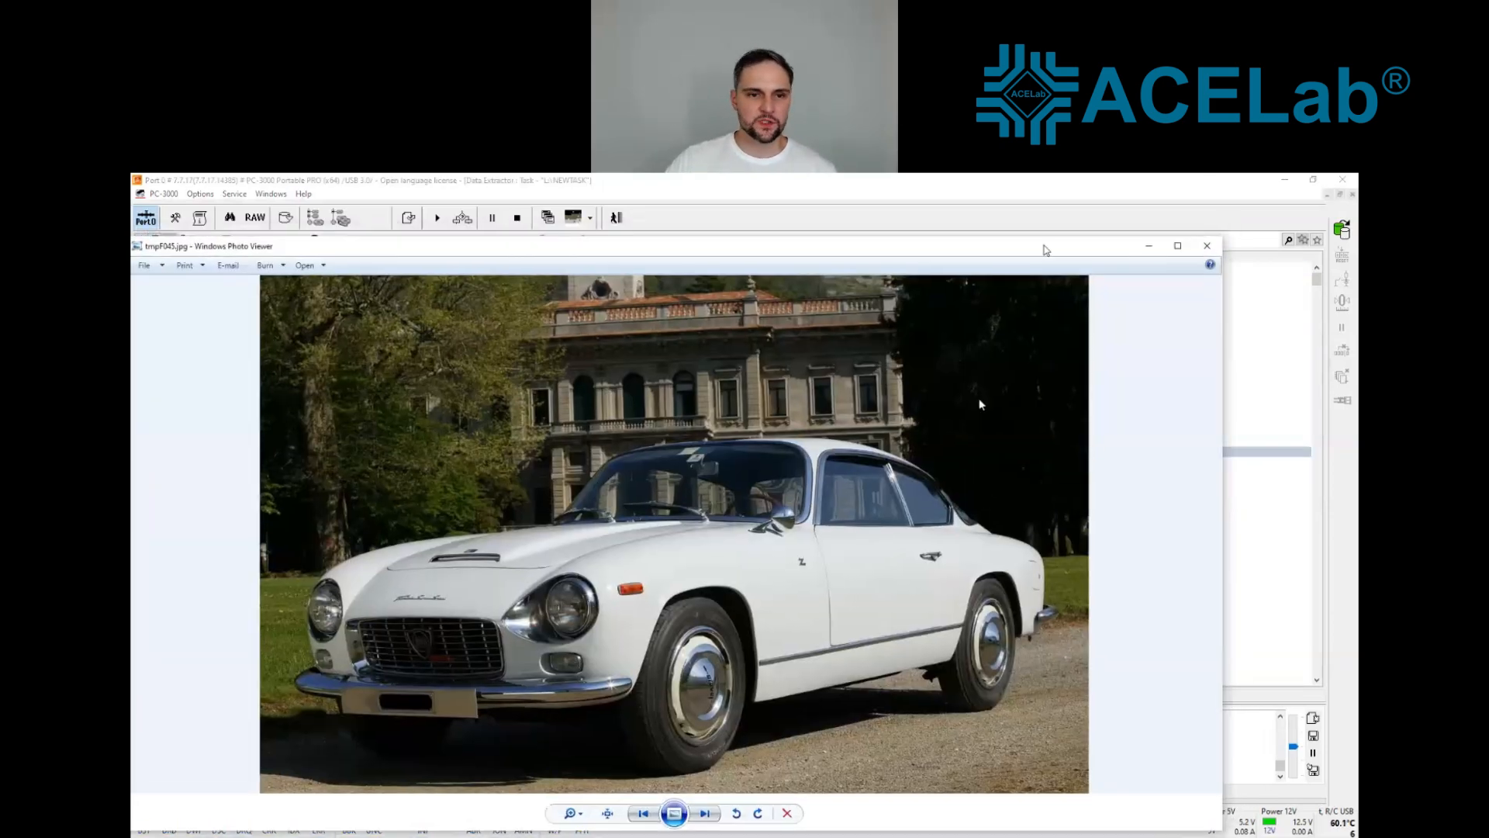
drag(1046, 249, 948, 350)
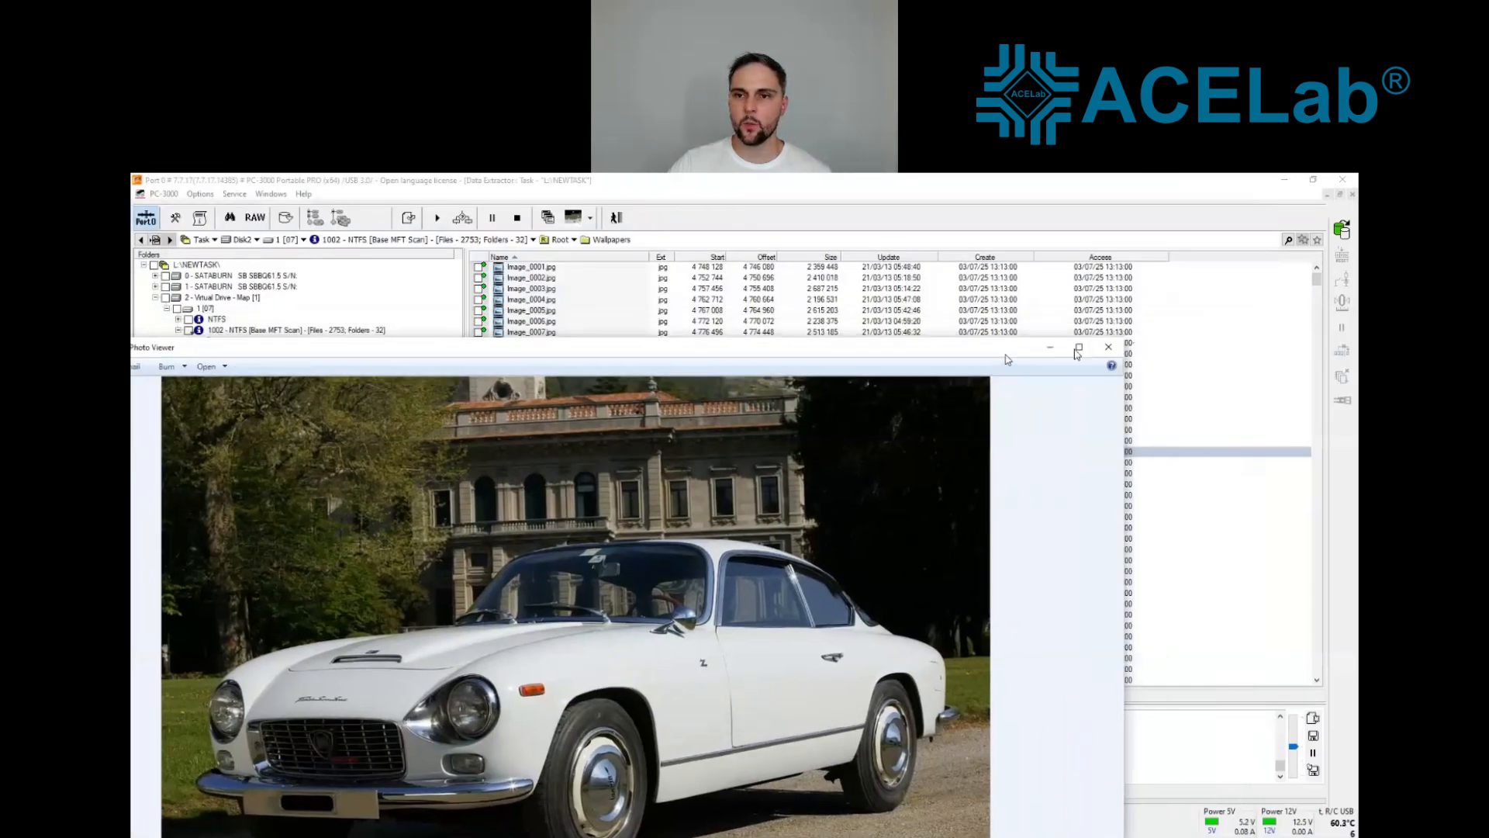
drag(1105, 338, 580, 503)
drag(377, 516, 985, 297)
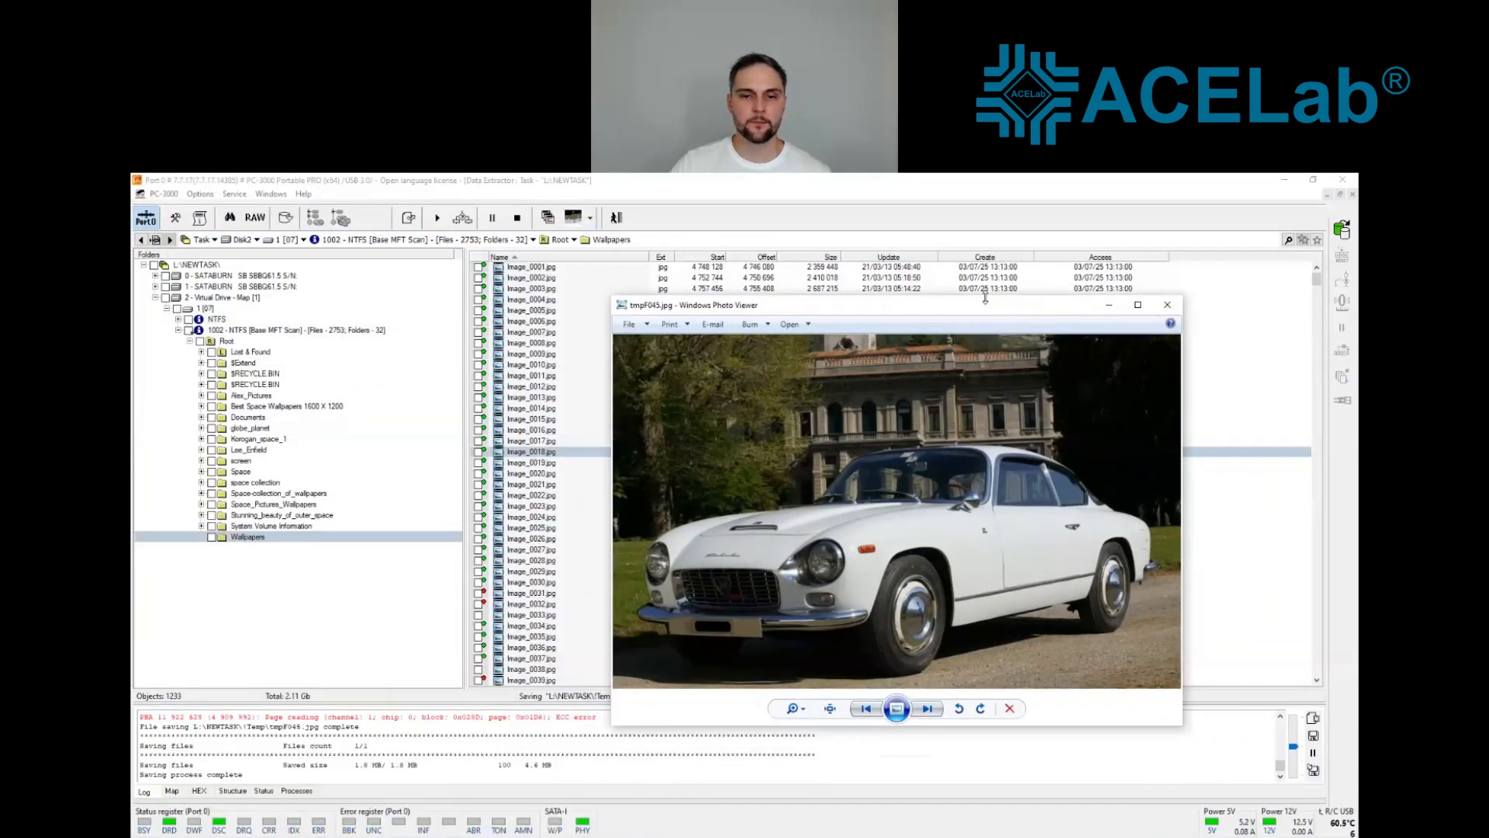